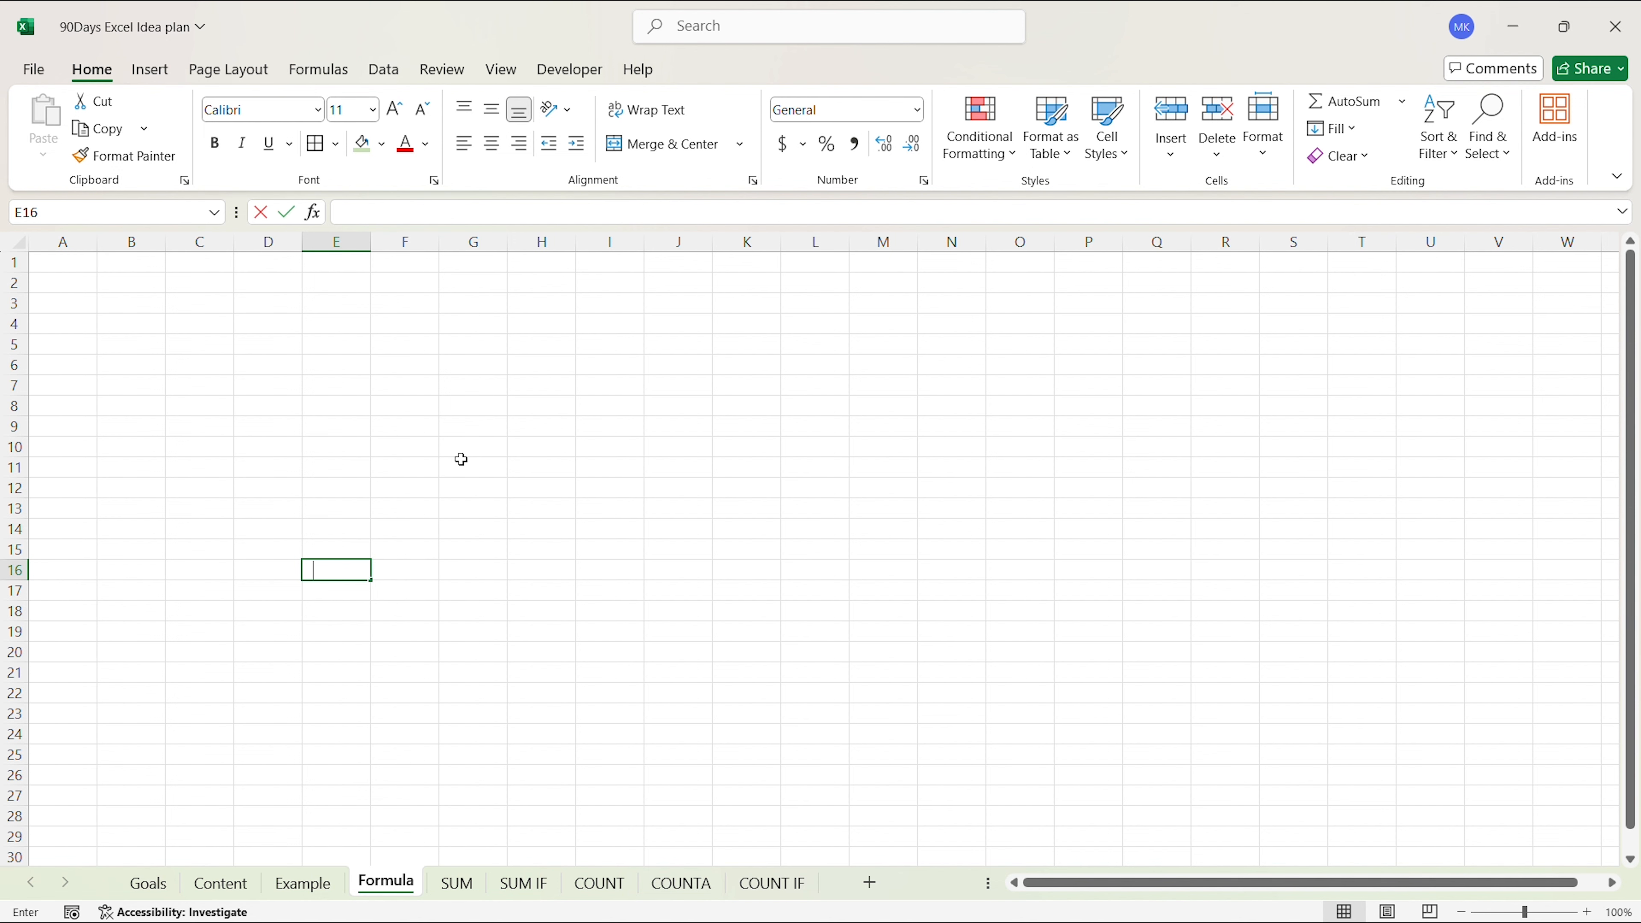
# Enter 10+25 in cell E16 and convert the entry into the formula =10+25
pyautogui.write('10+25')
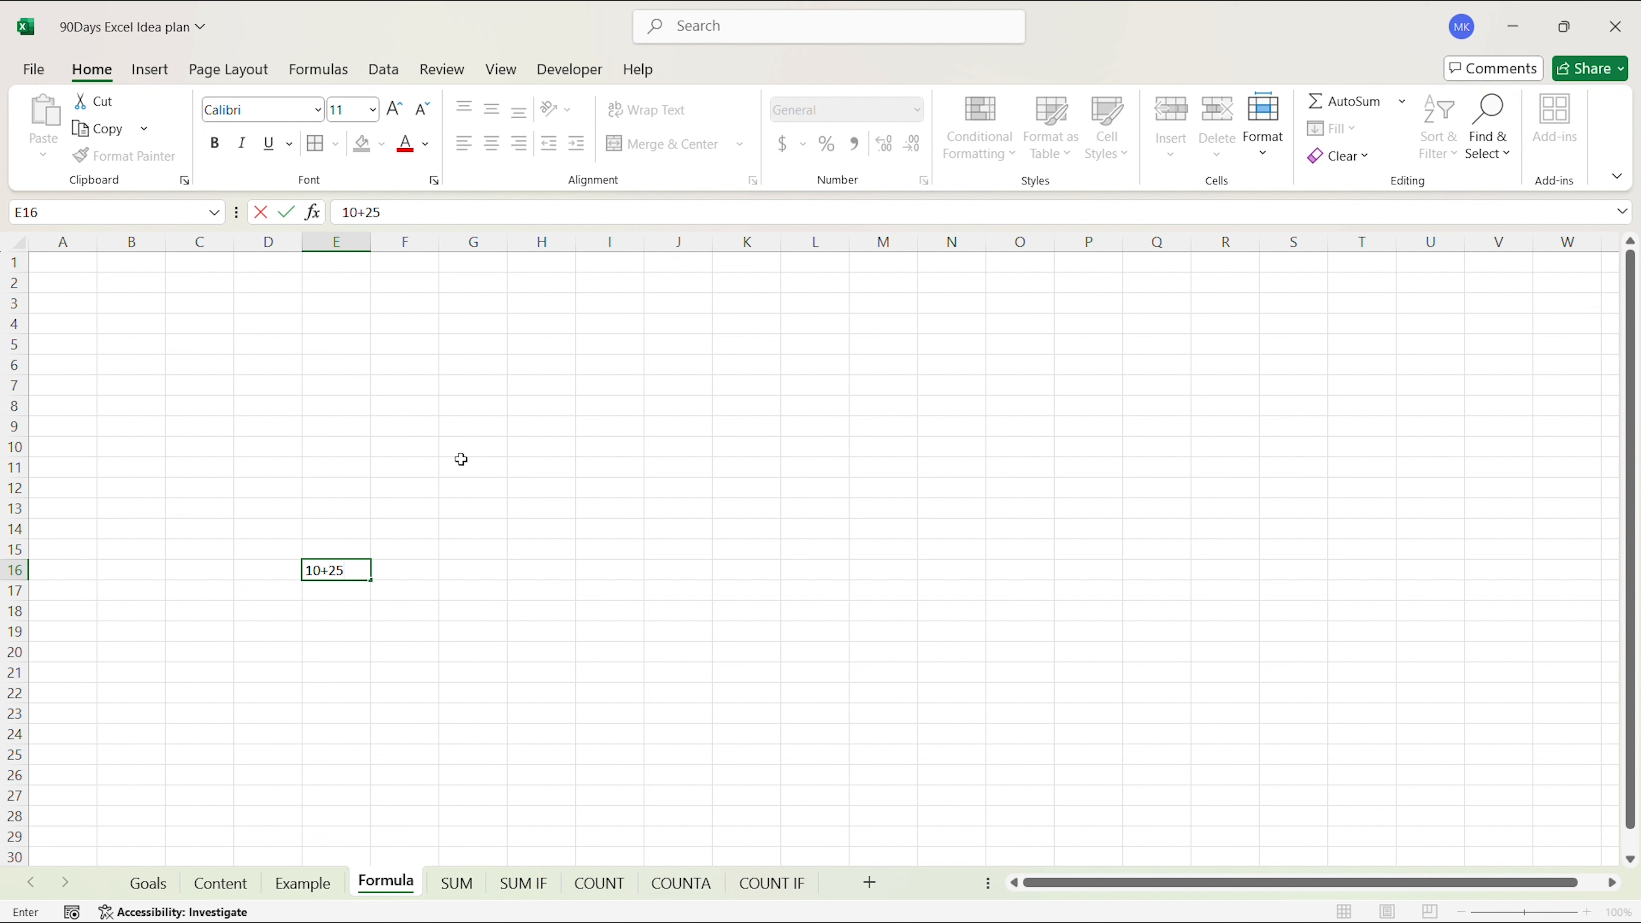
pyautogui.press('Return')
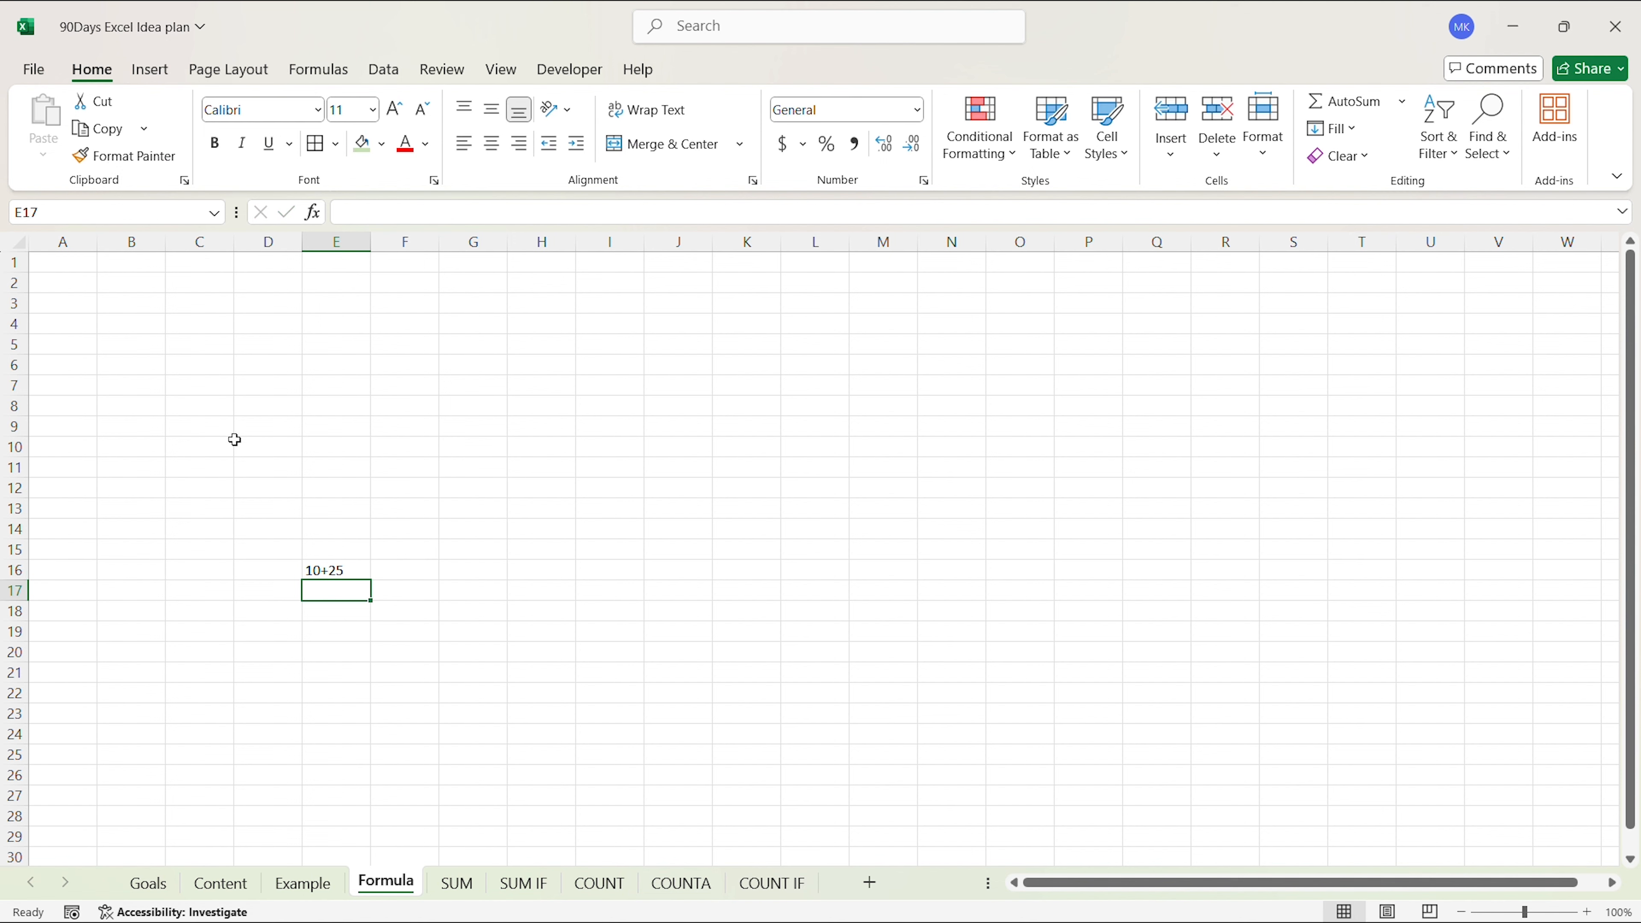
pyautogui.click(320, 569)
pyautogui.click(354, 211)
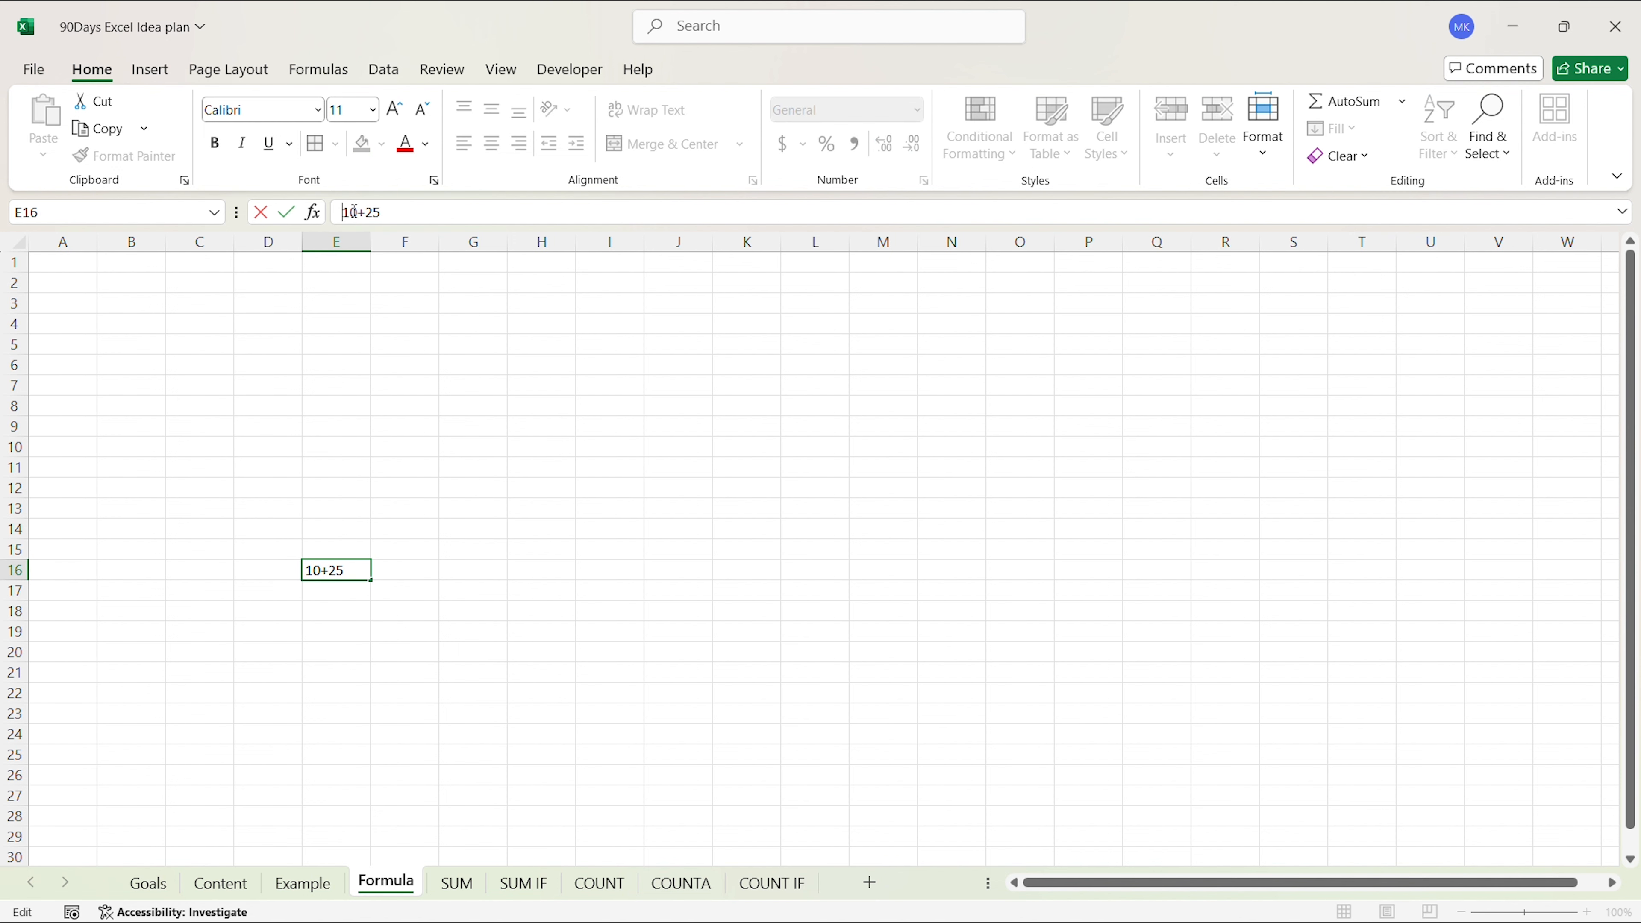
pyautogui.write('=')
pyautogui.press('Return')
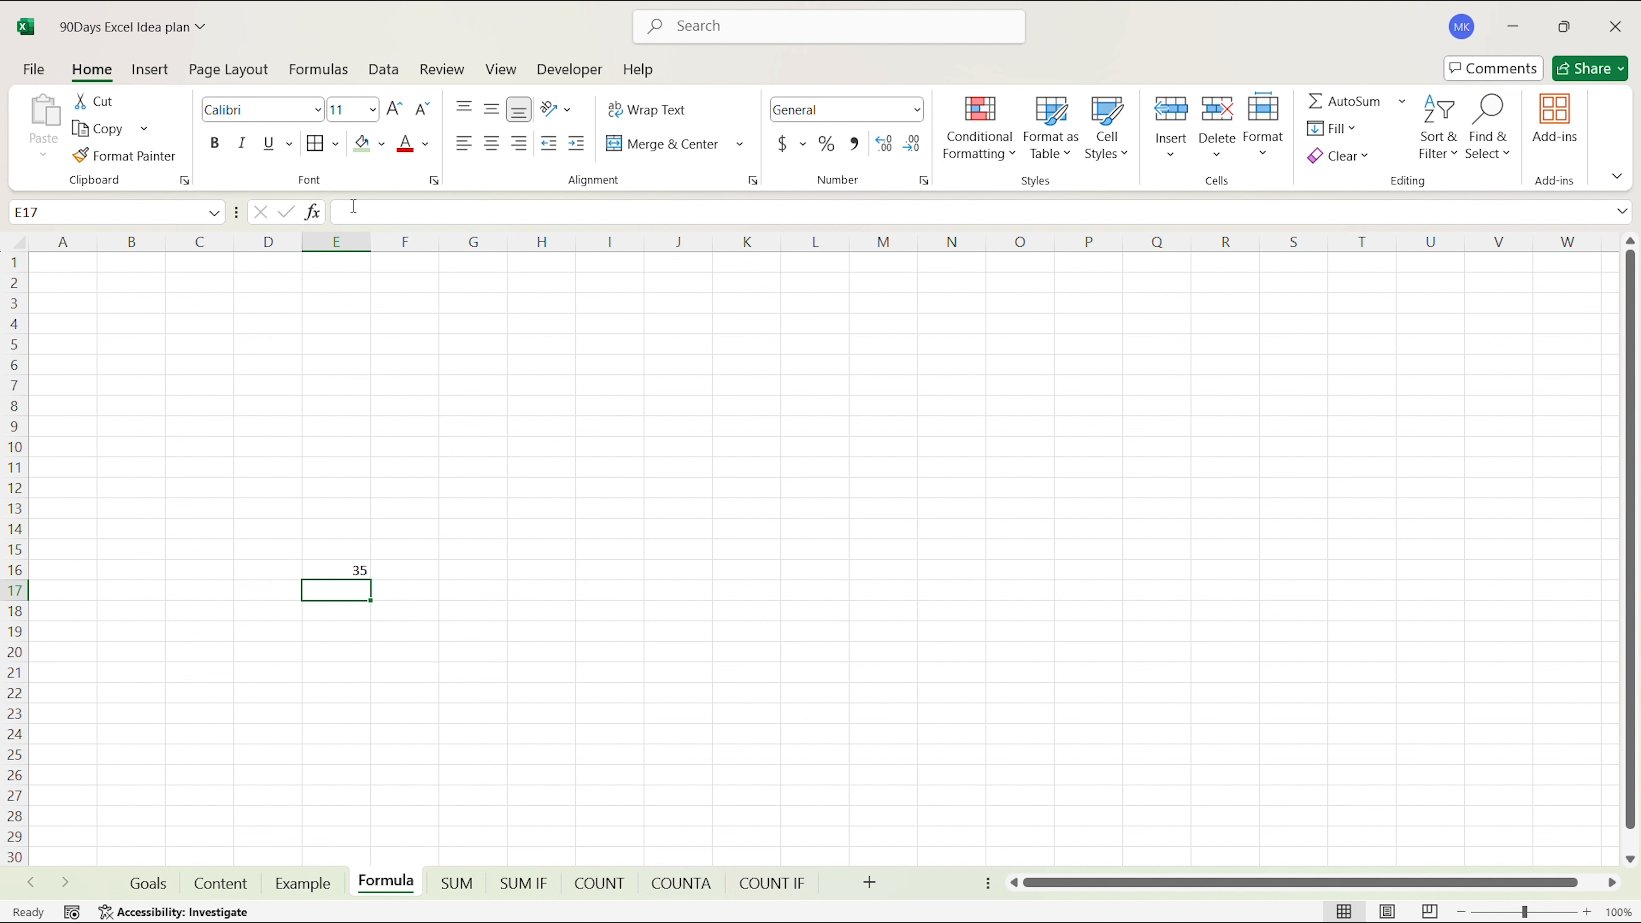
pyautogui.click(347, 573)
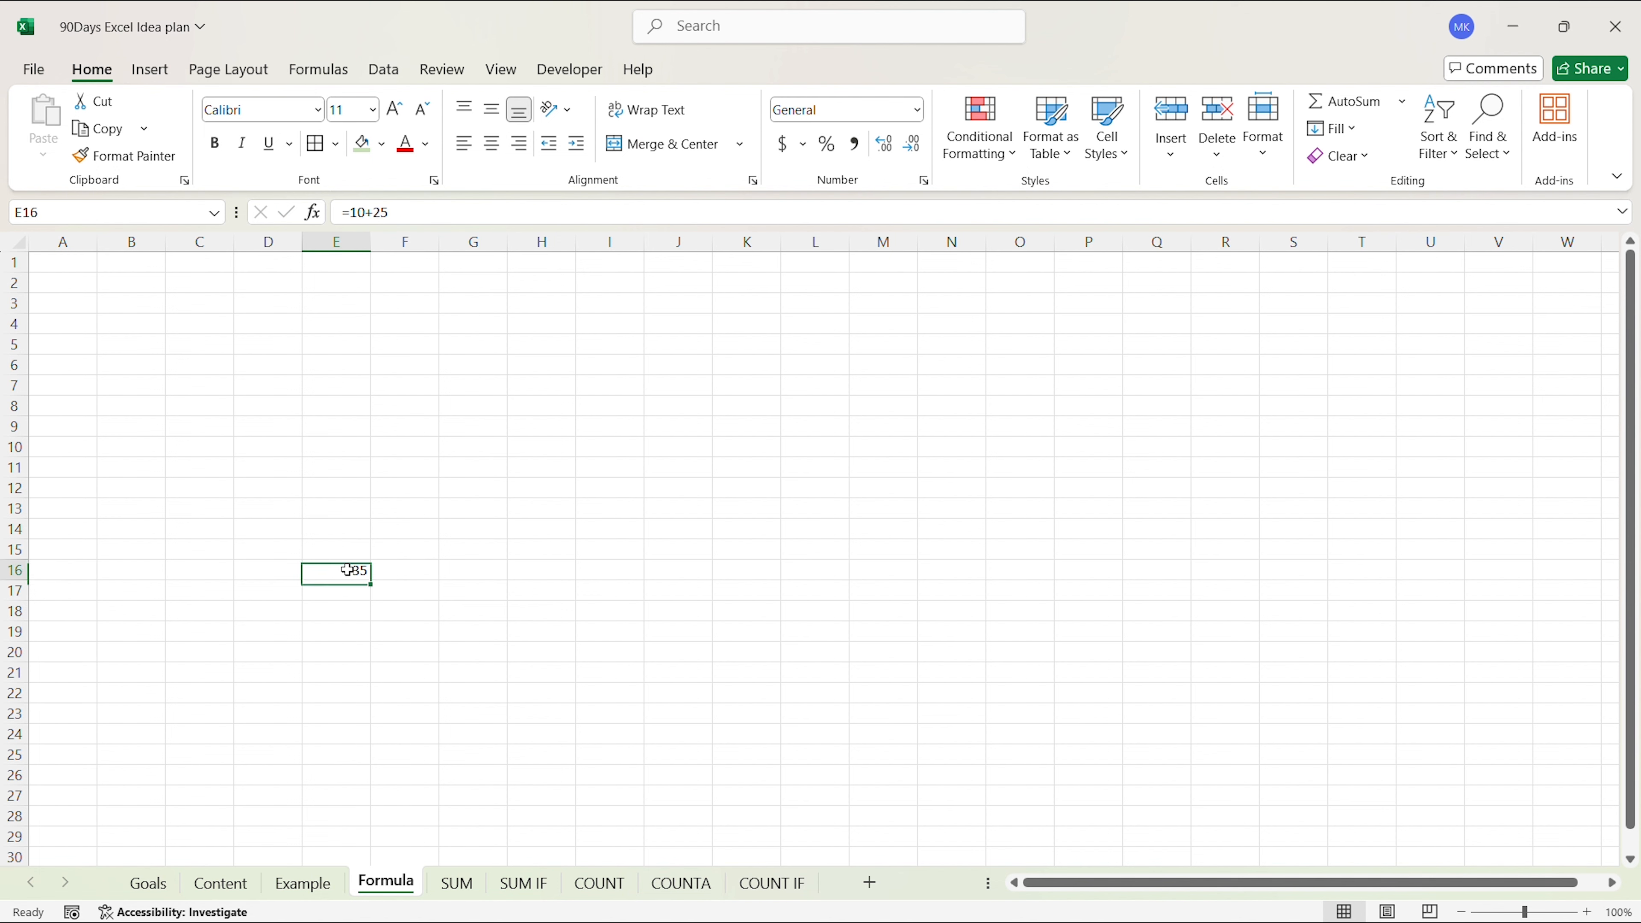
# Enter 5*5 in cell E18 and convert the entry into the formula =5*5
pyautogui.click(355, 616)
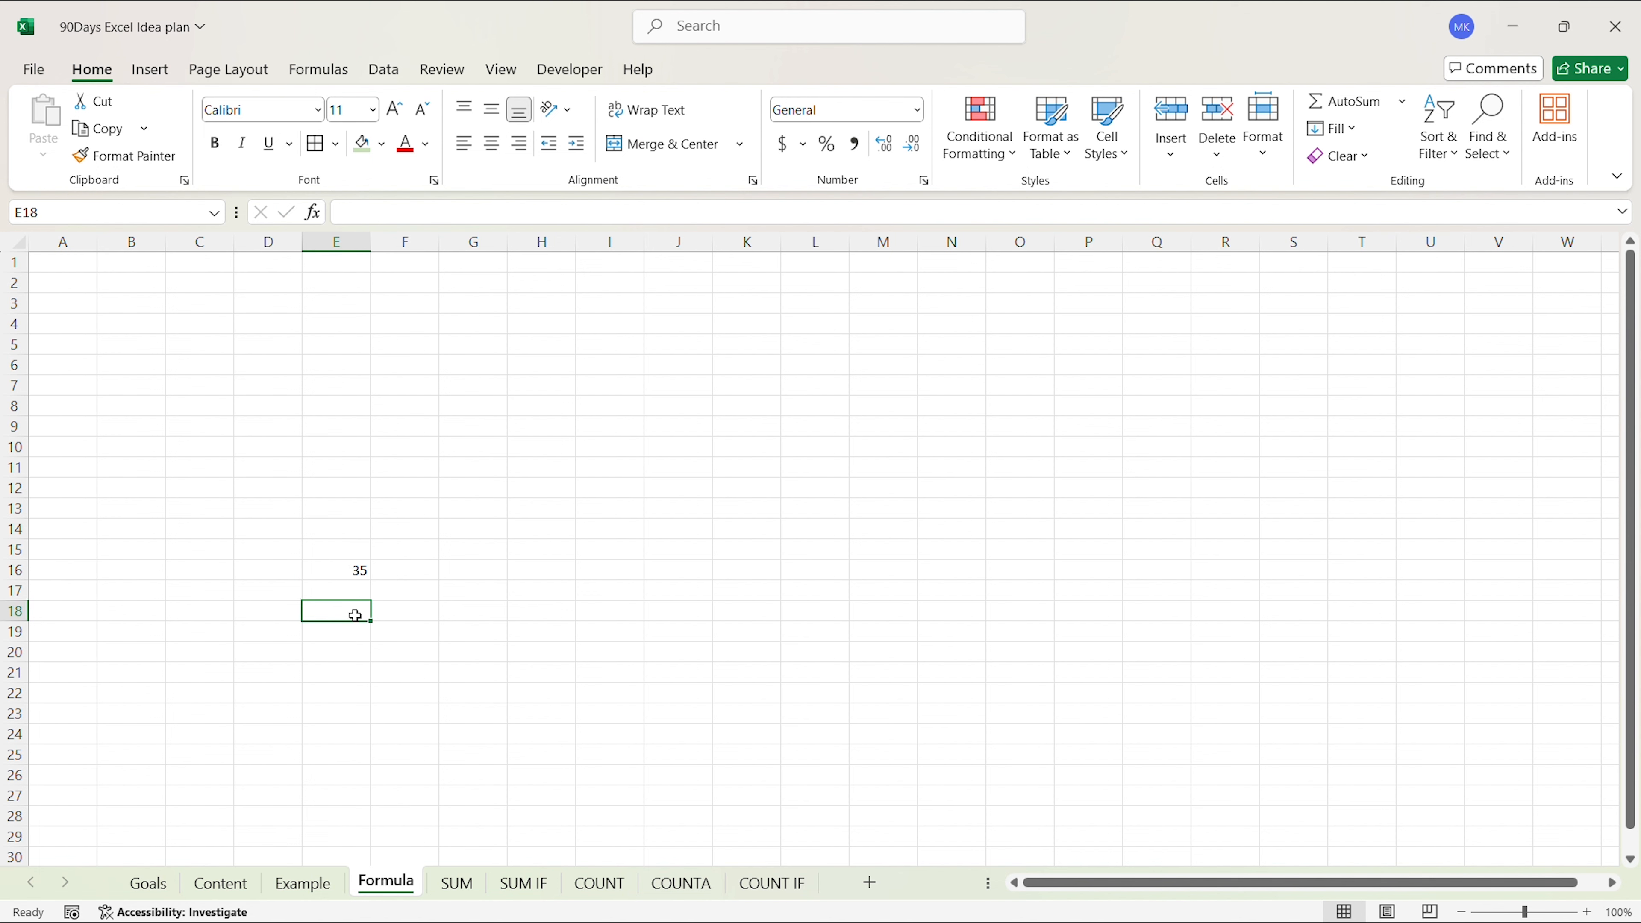
pyautogui.write('5*5')
pyautogui.press('Return')
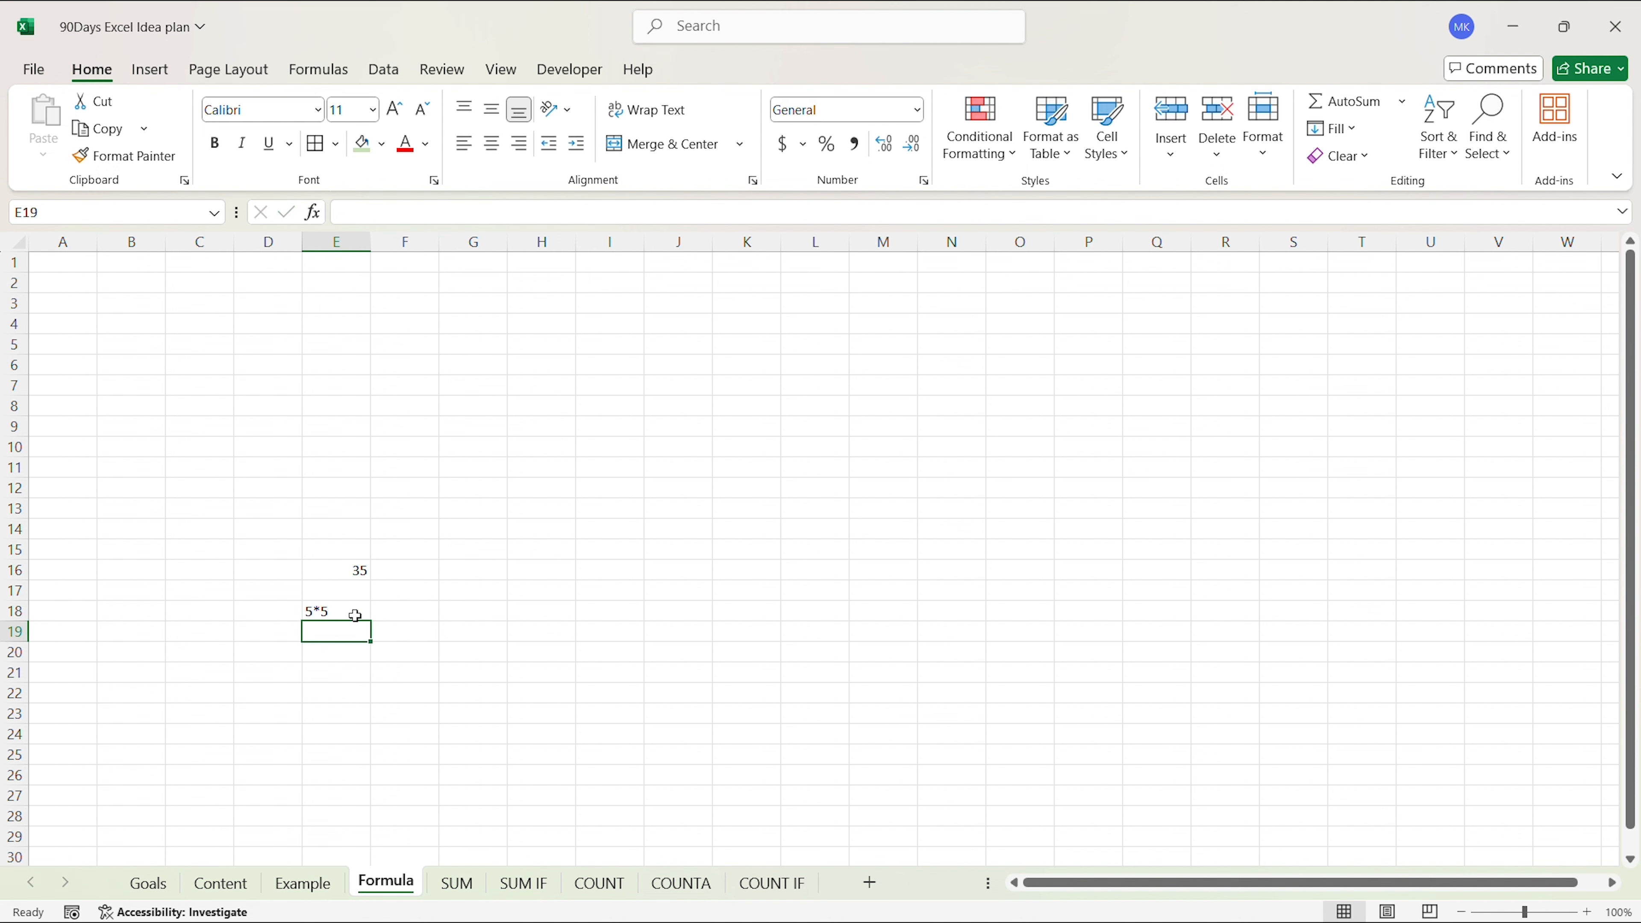
pyautogui.click(355, 616)
pyautogui.click(350, 213)
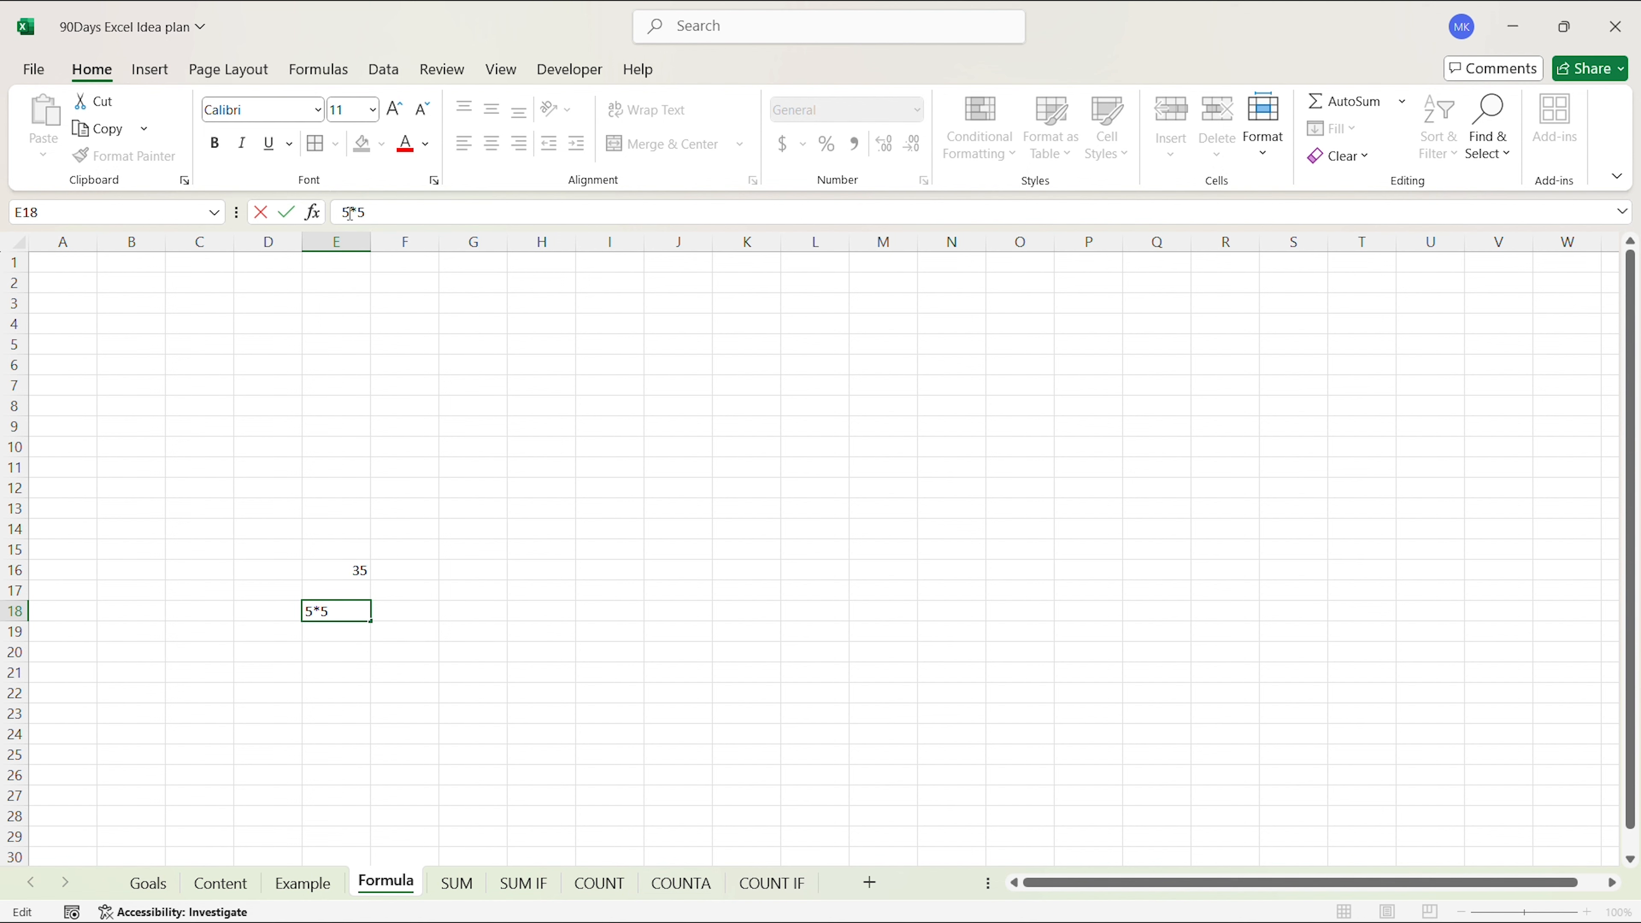
pyautogui.write('=')
pyautogui.press('Return')
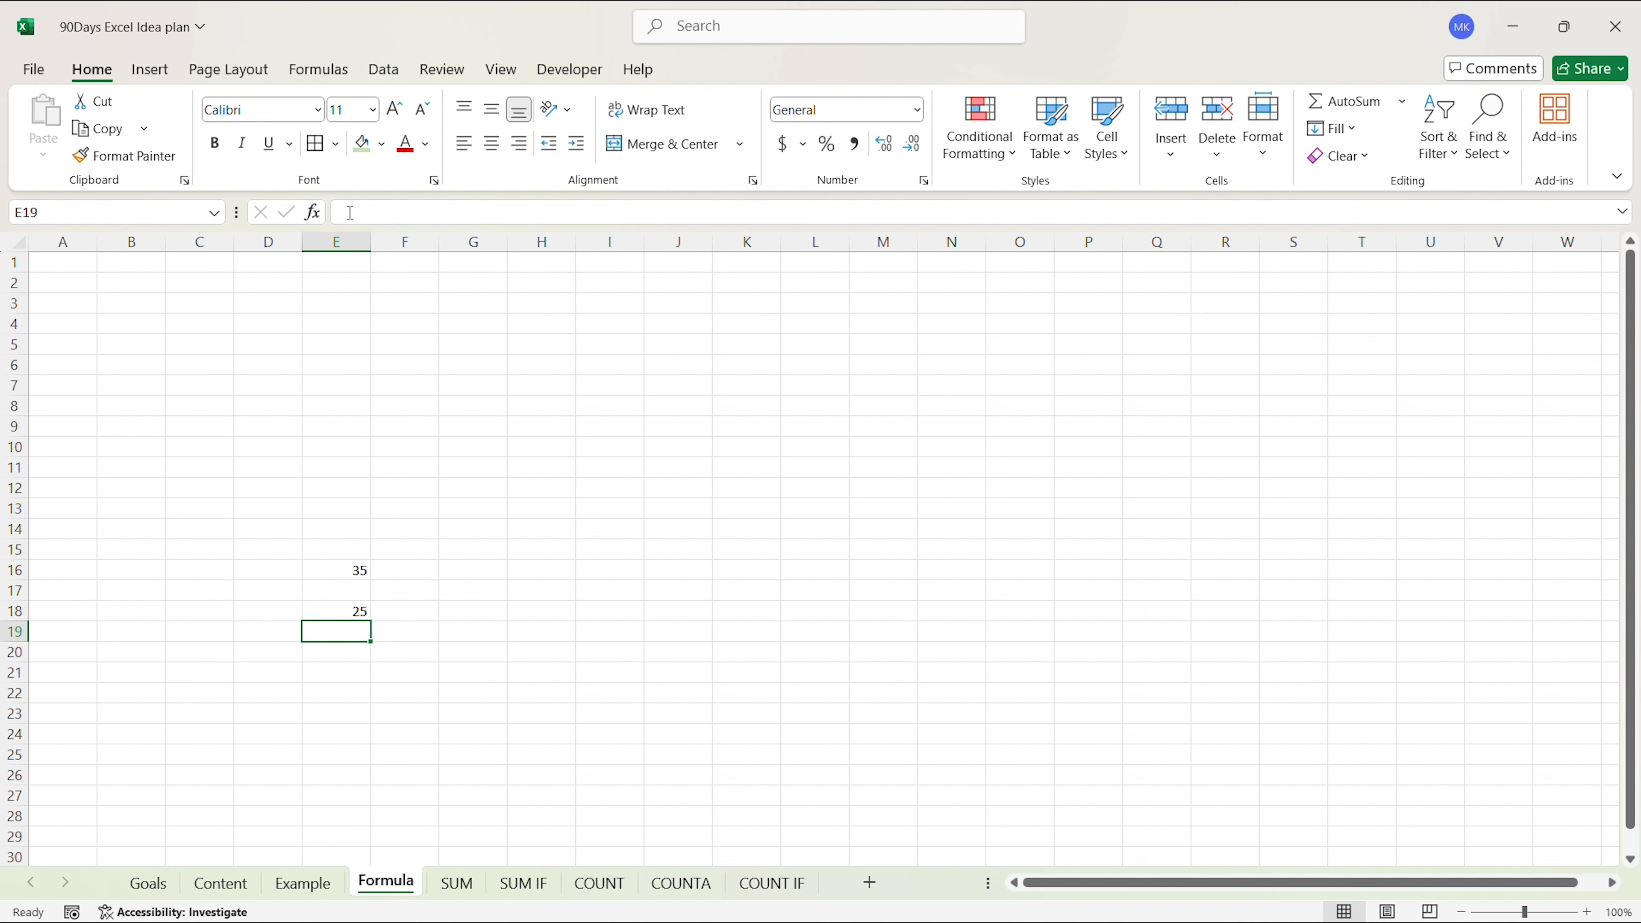
pyautogui.click(392, 653)
pyautogui.click(405, 610)
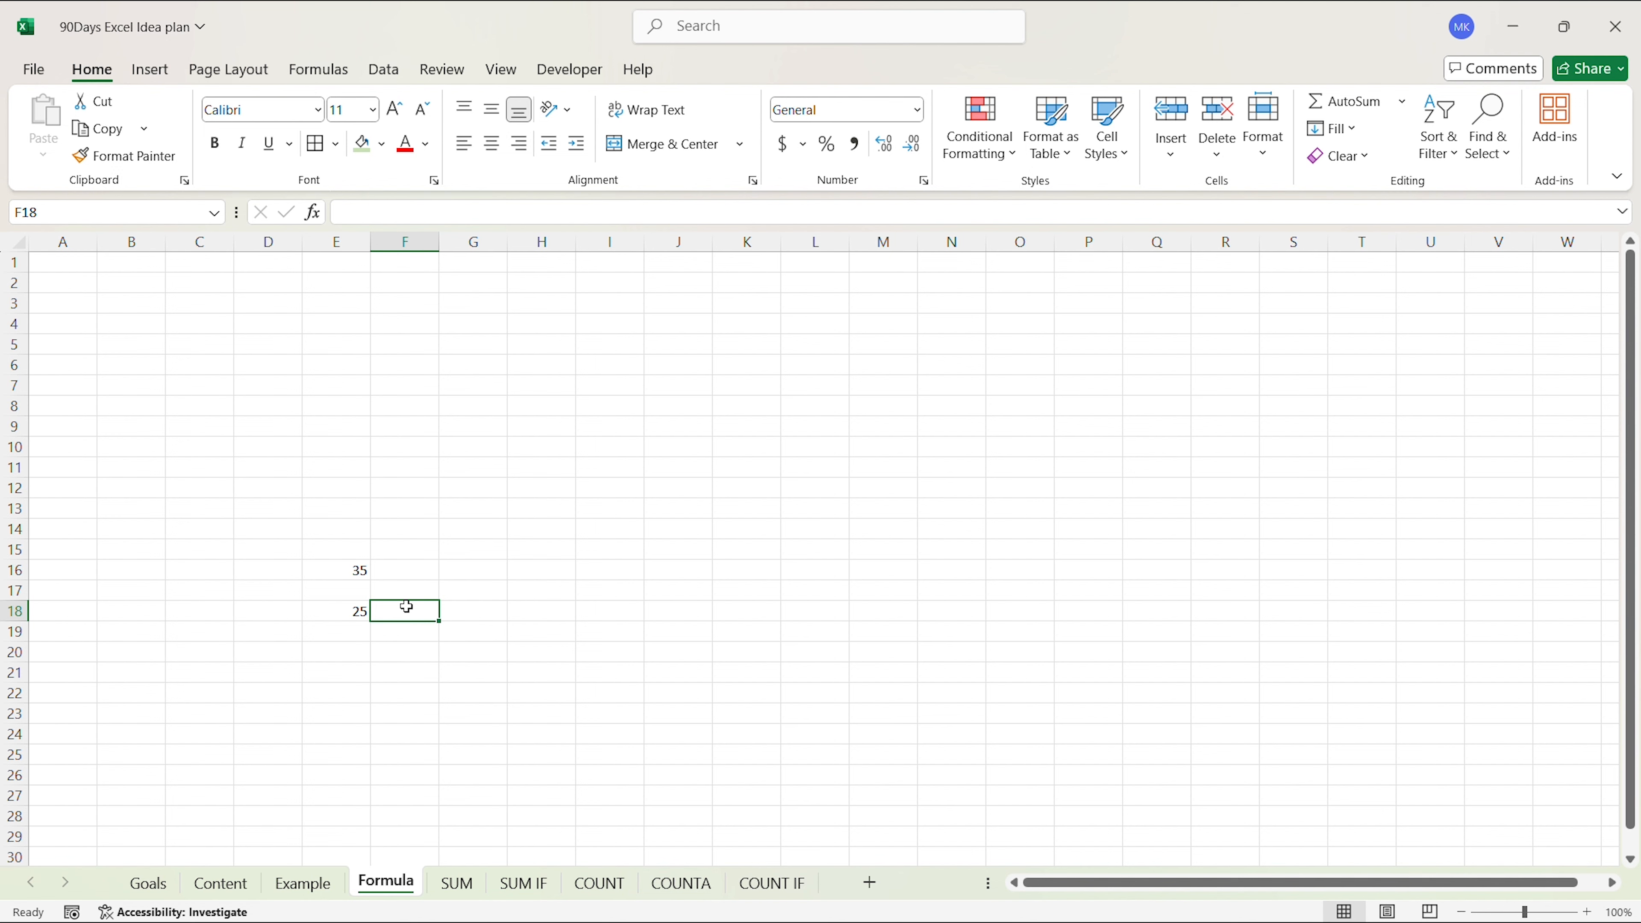
pyautogui.click(498, 531)
pyautogui.click(501, 627)
pyautogui.click(485, 493)
# Enter the numbers 25 and 36 in cells G13 and G14
pyautogui.click(481, 508)
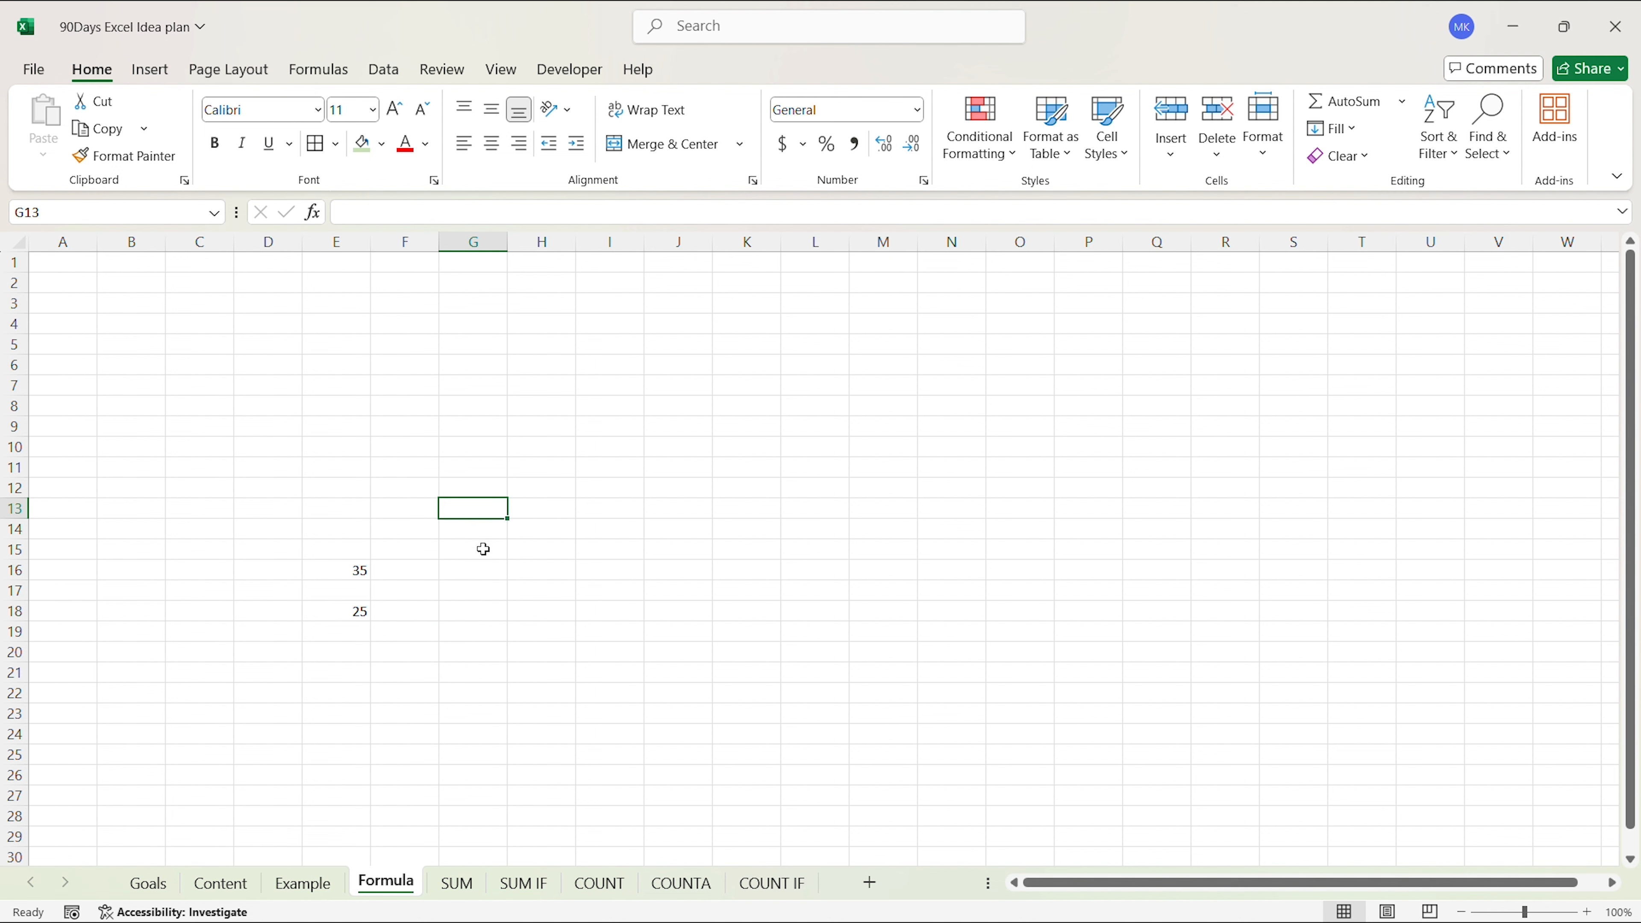
pyautogui.write('25')
pyautogui.press('Return')
pyautogui.write('36')
pyautogui.press('Return')
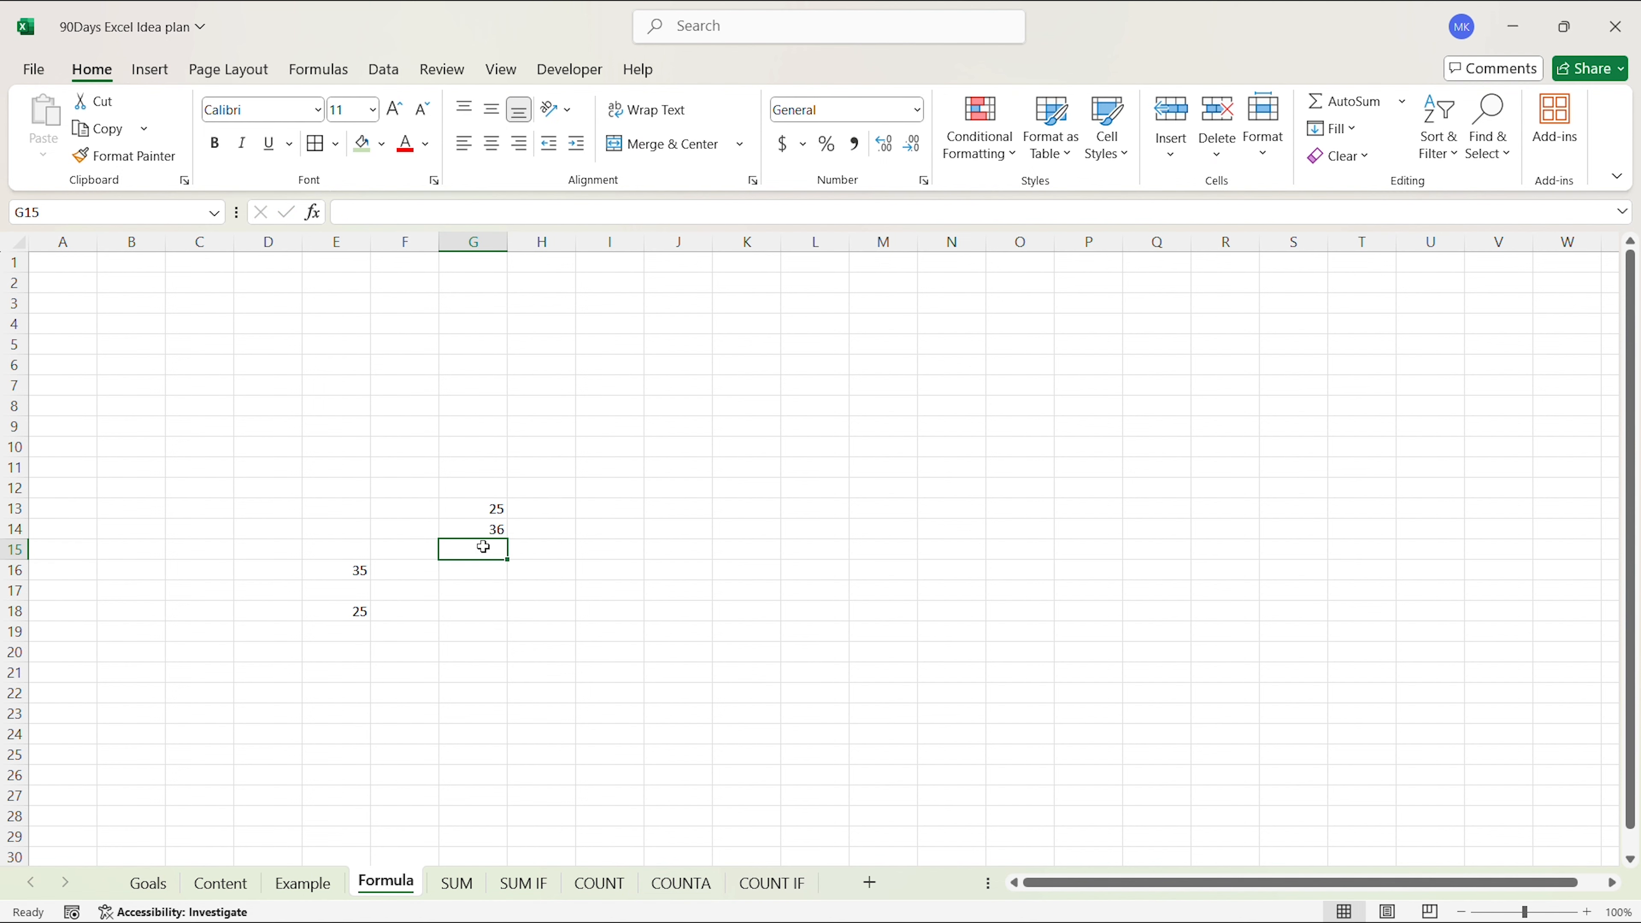
# Add the two numbers in cell H13 with the cell-reference formula =G13+G14
pyautogui.click(554, 510)
pyautogui.write('=')
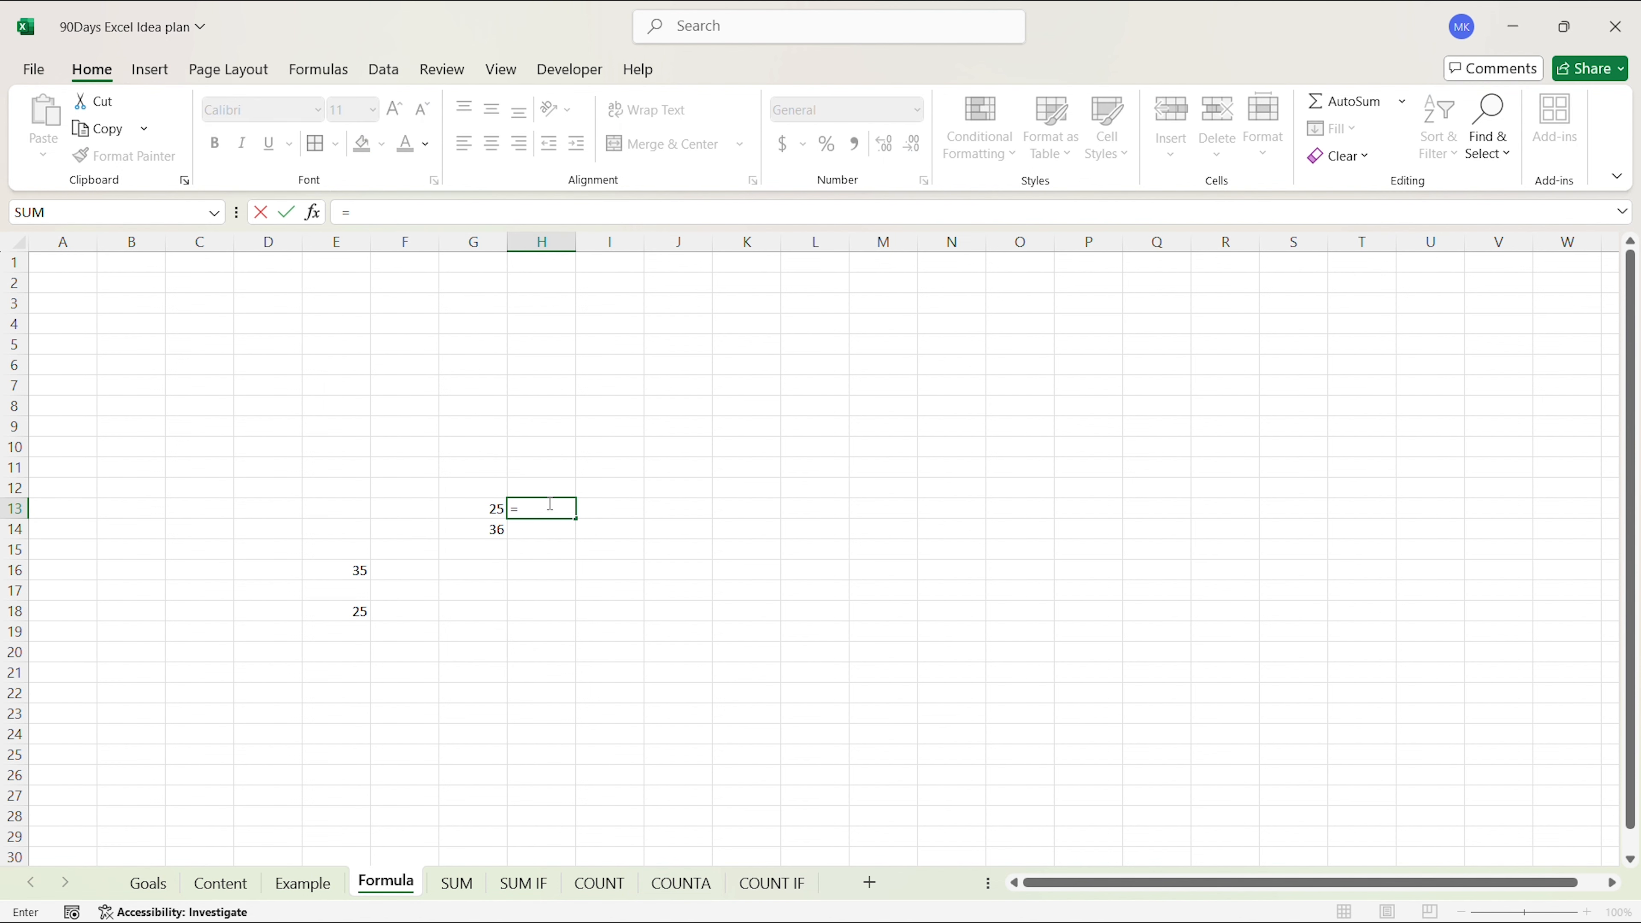
pyautogui.click(471, 508)
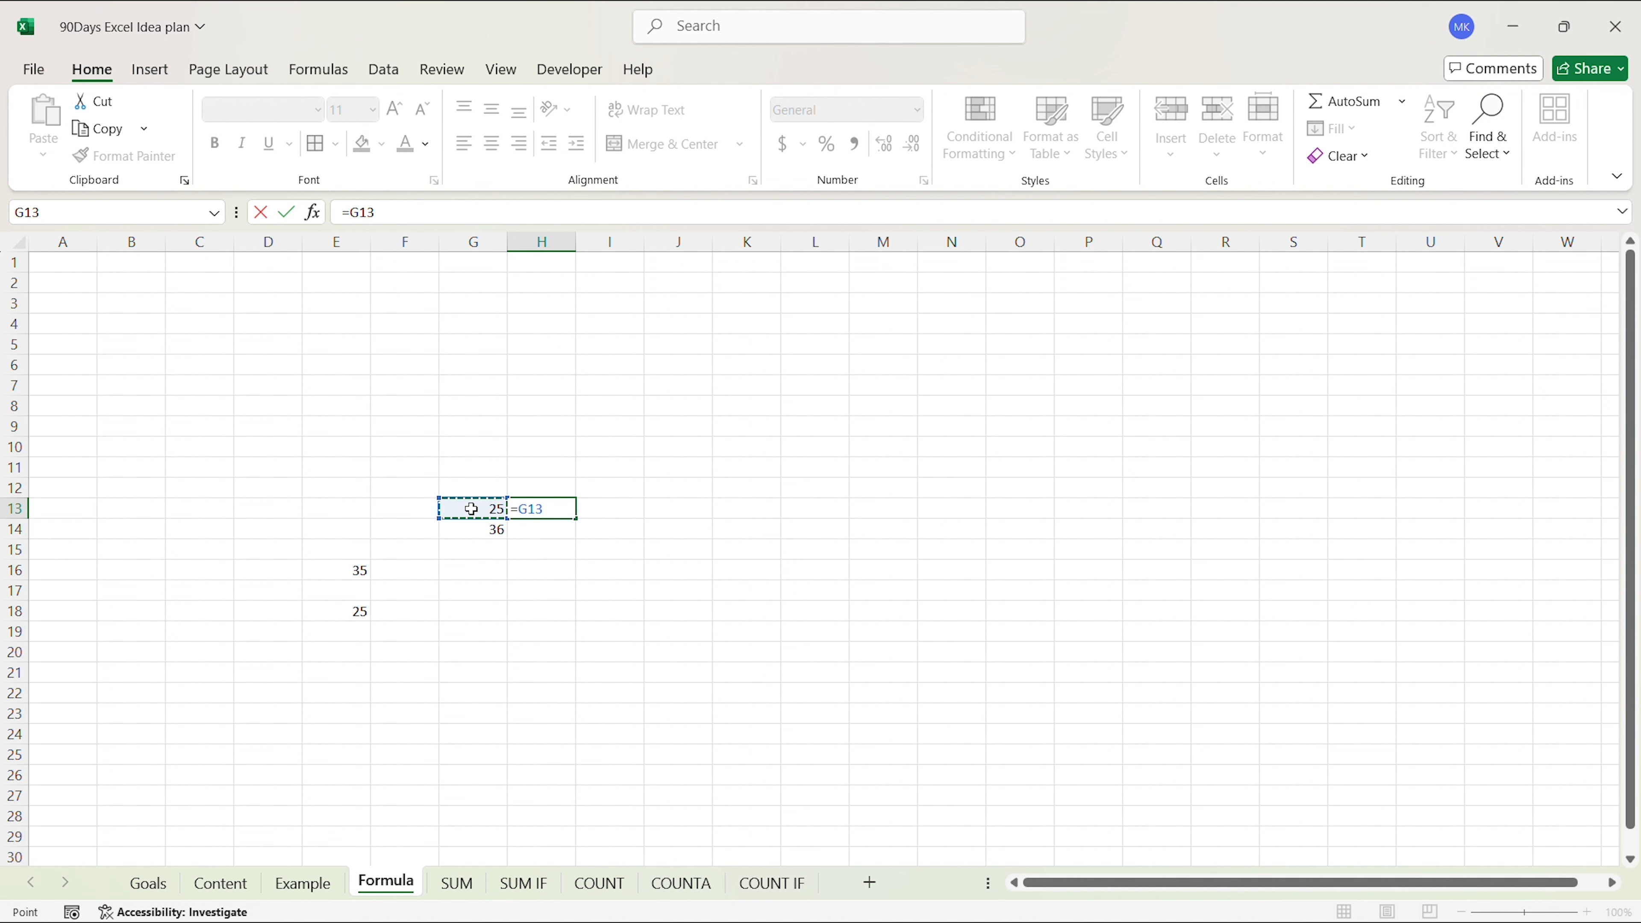
pyautogui.write('+')
pyautogui.click(469, 531)
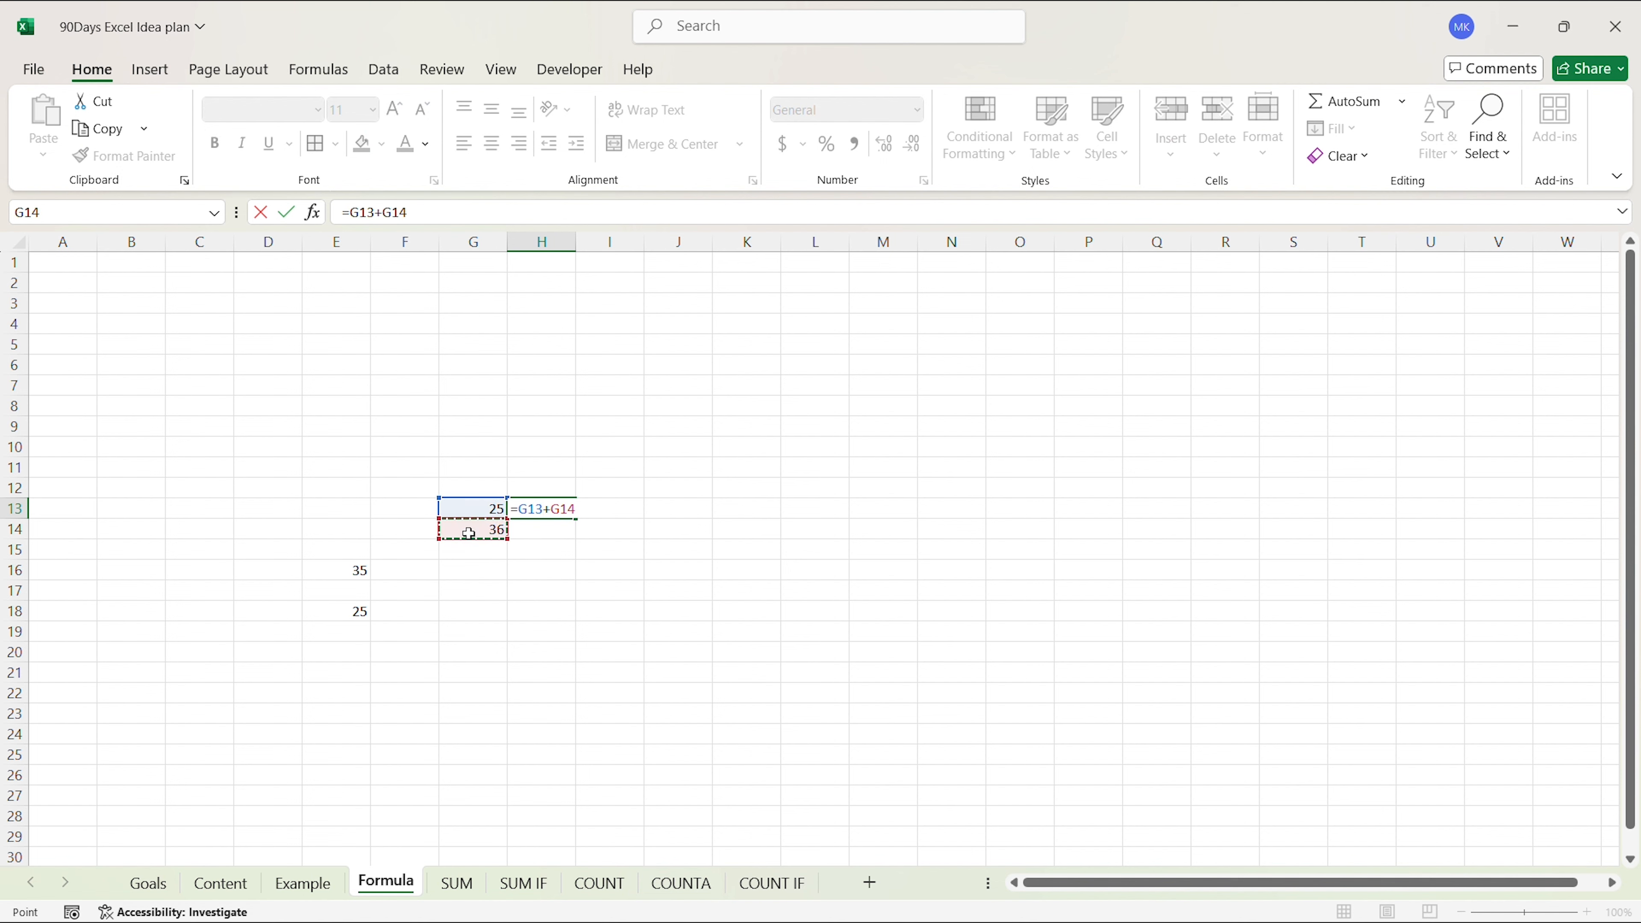
pyautogui.press('Return')
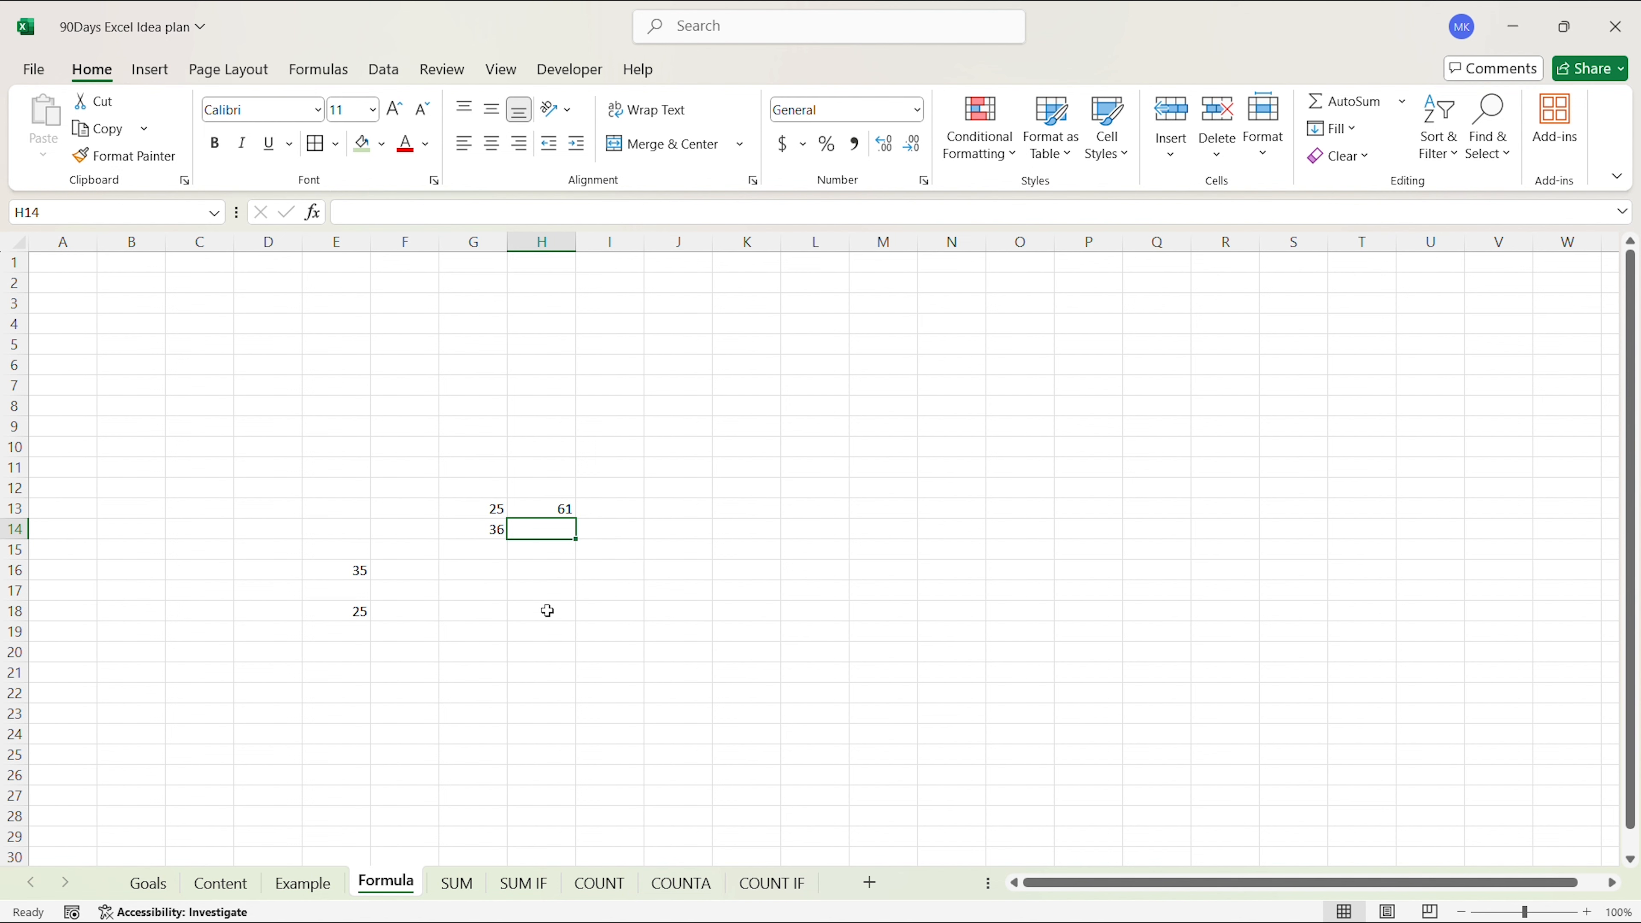
# Change the operator in the H13 formula to subtraction so it reads =G13-G14
pyautogui.click(549, 508)
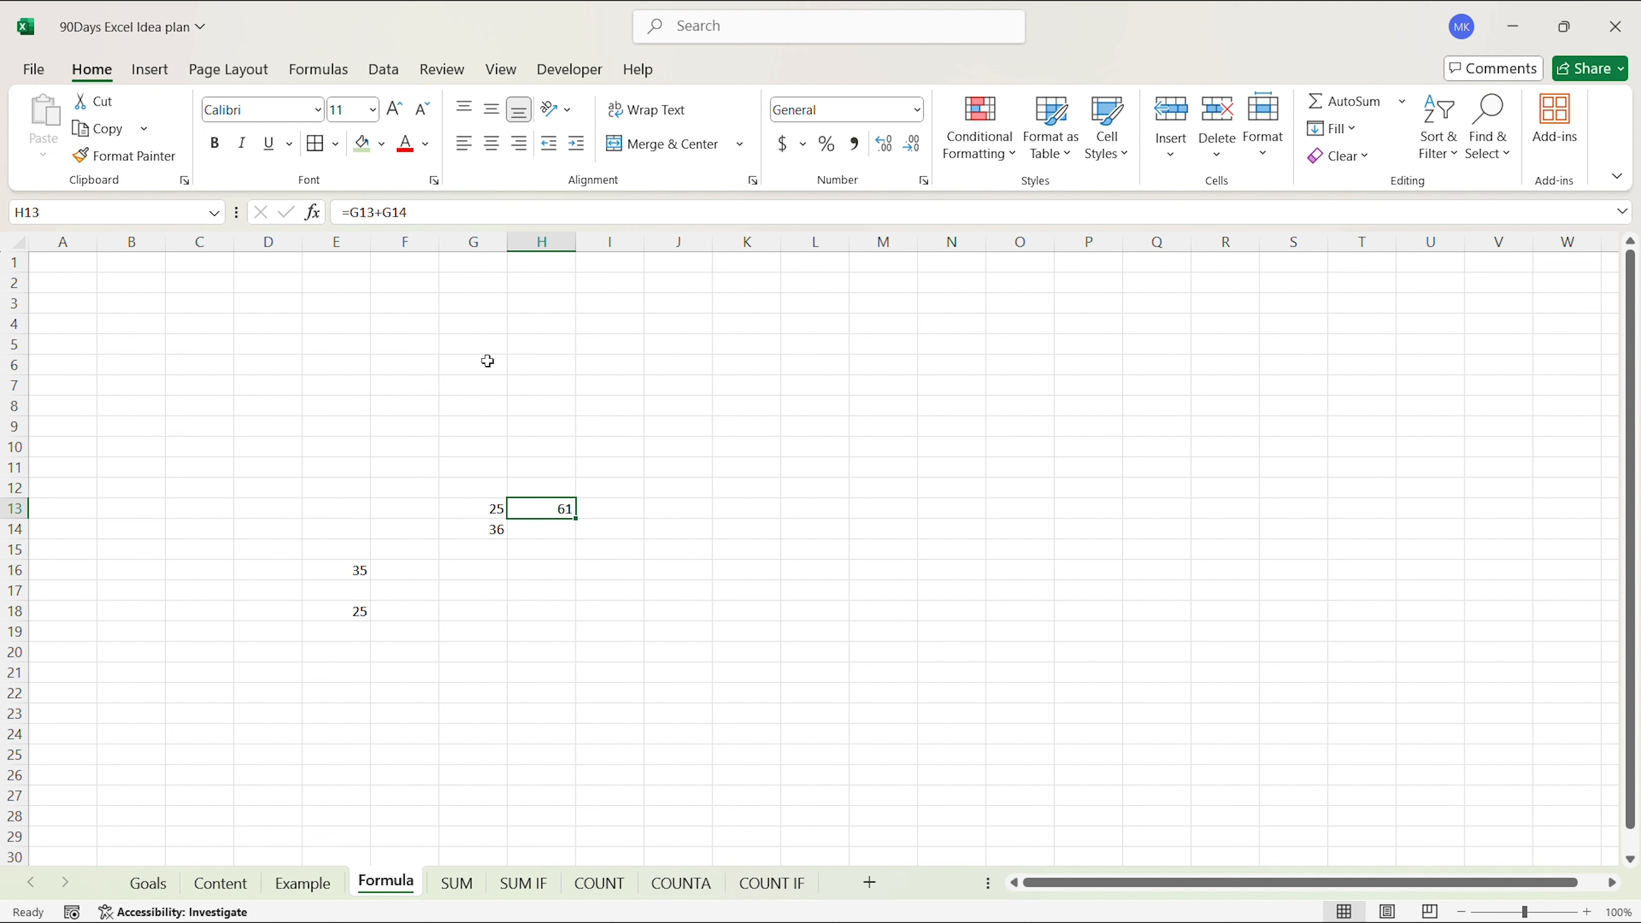
pyautogui.click(381, 212)
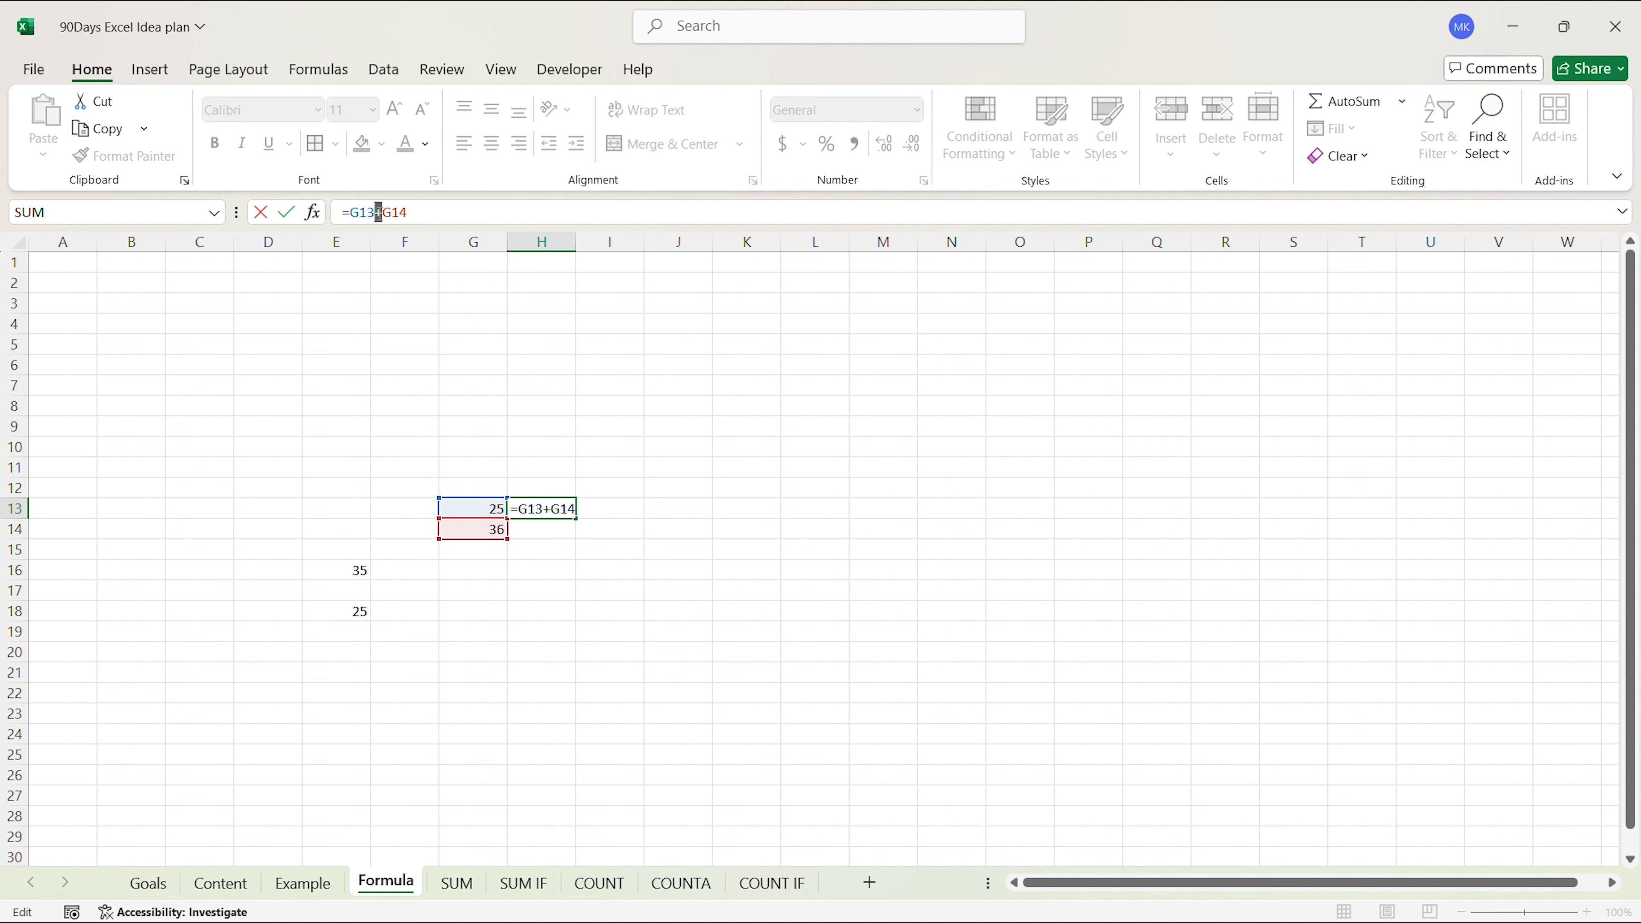
pyautogui.press('BackSpace')
pyautogui.write('-')
pyautogui.press('Return')
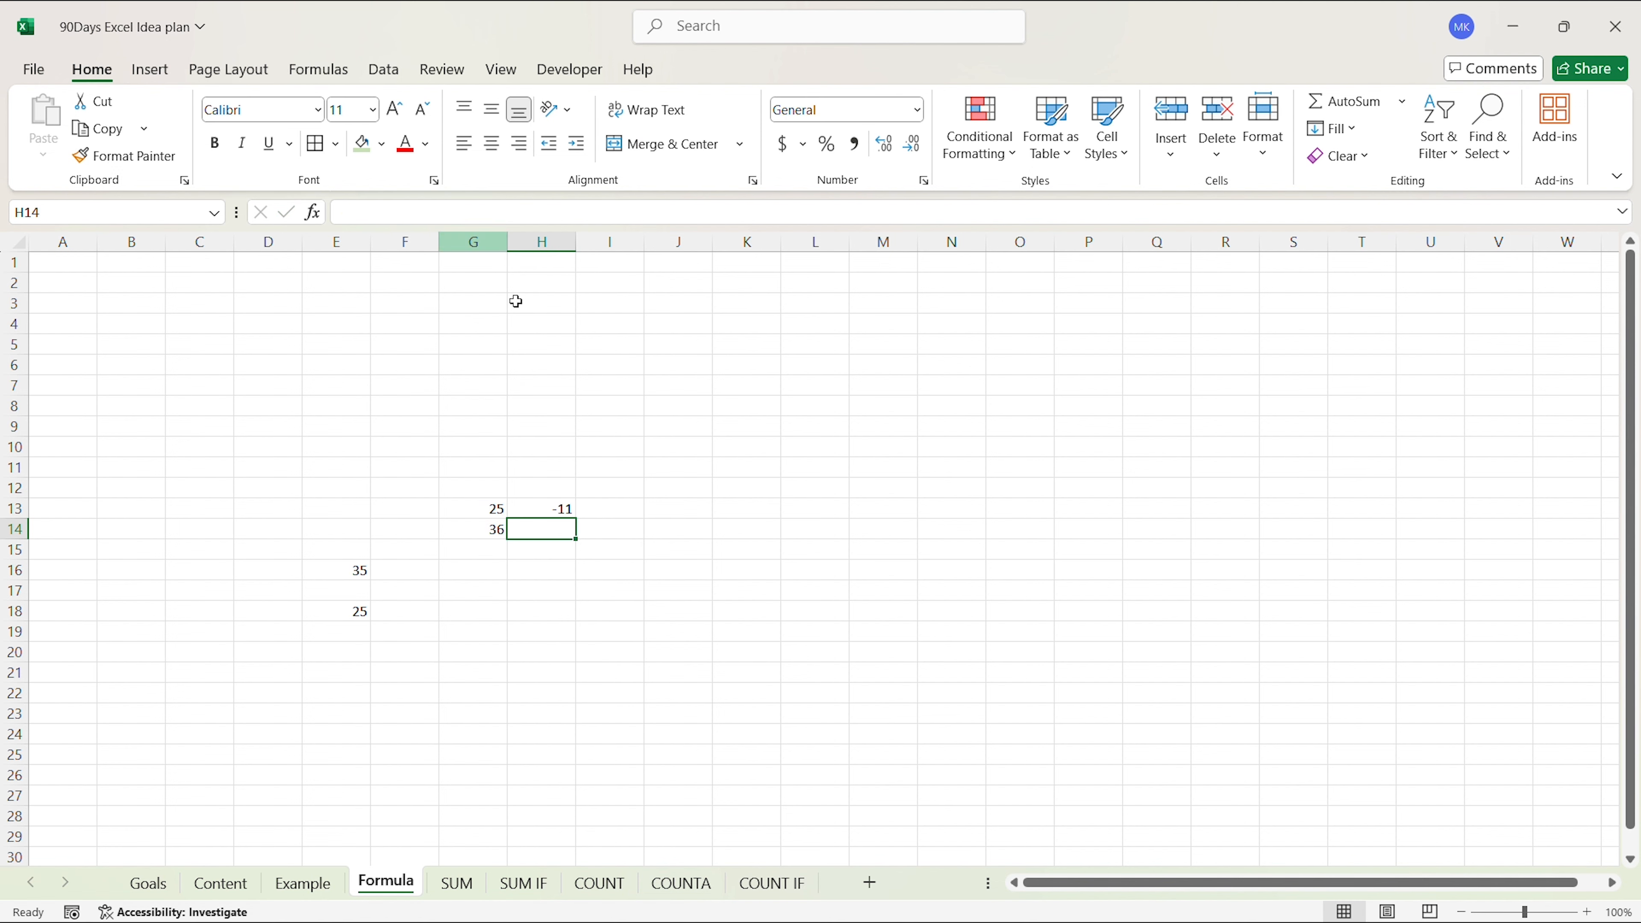
# Try to enter the formula =SUM() without arguments in cell H19 and clear the entry
pyautogui.click(527, 629)
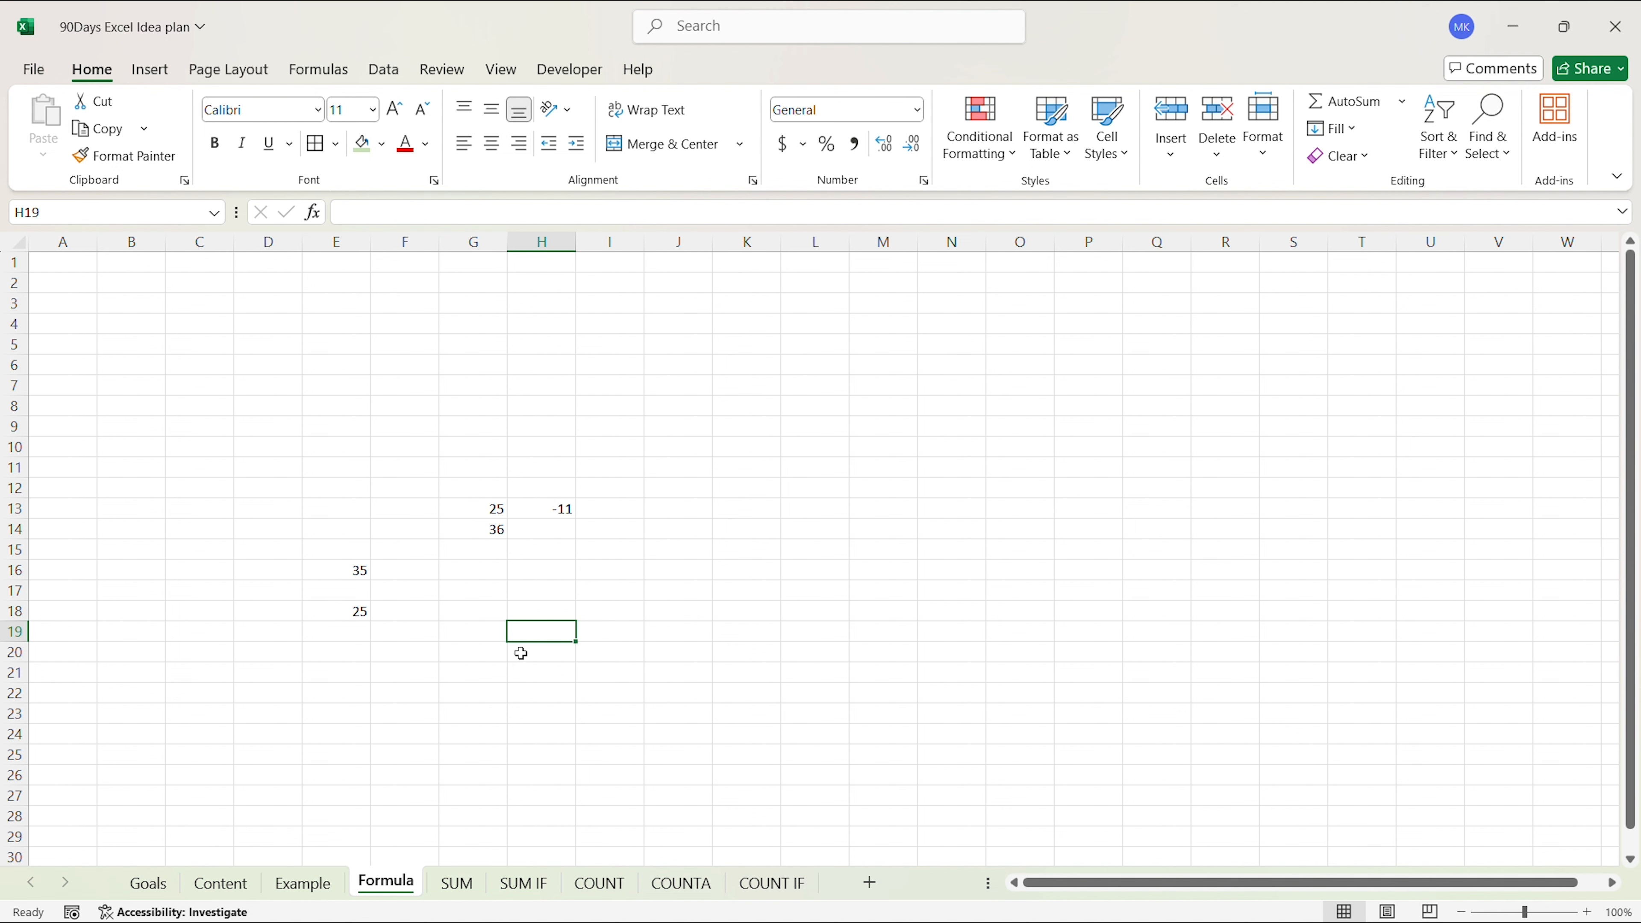
pyautogui.write('=SUM(')
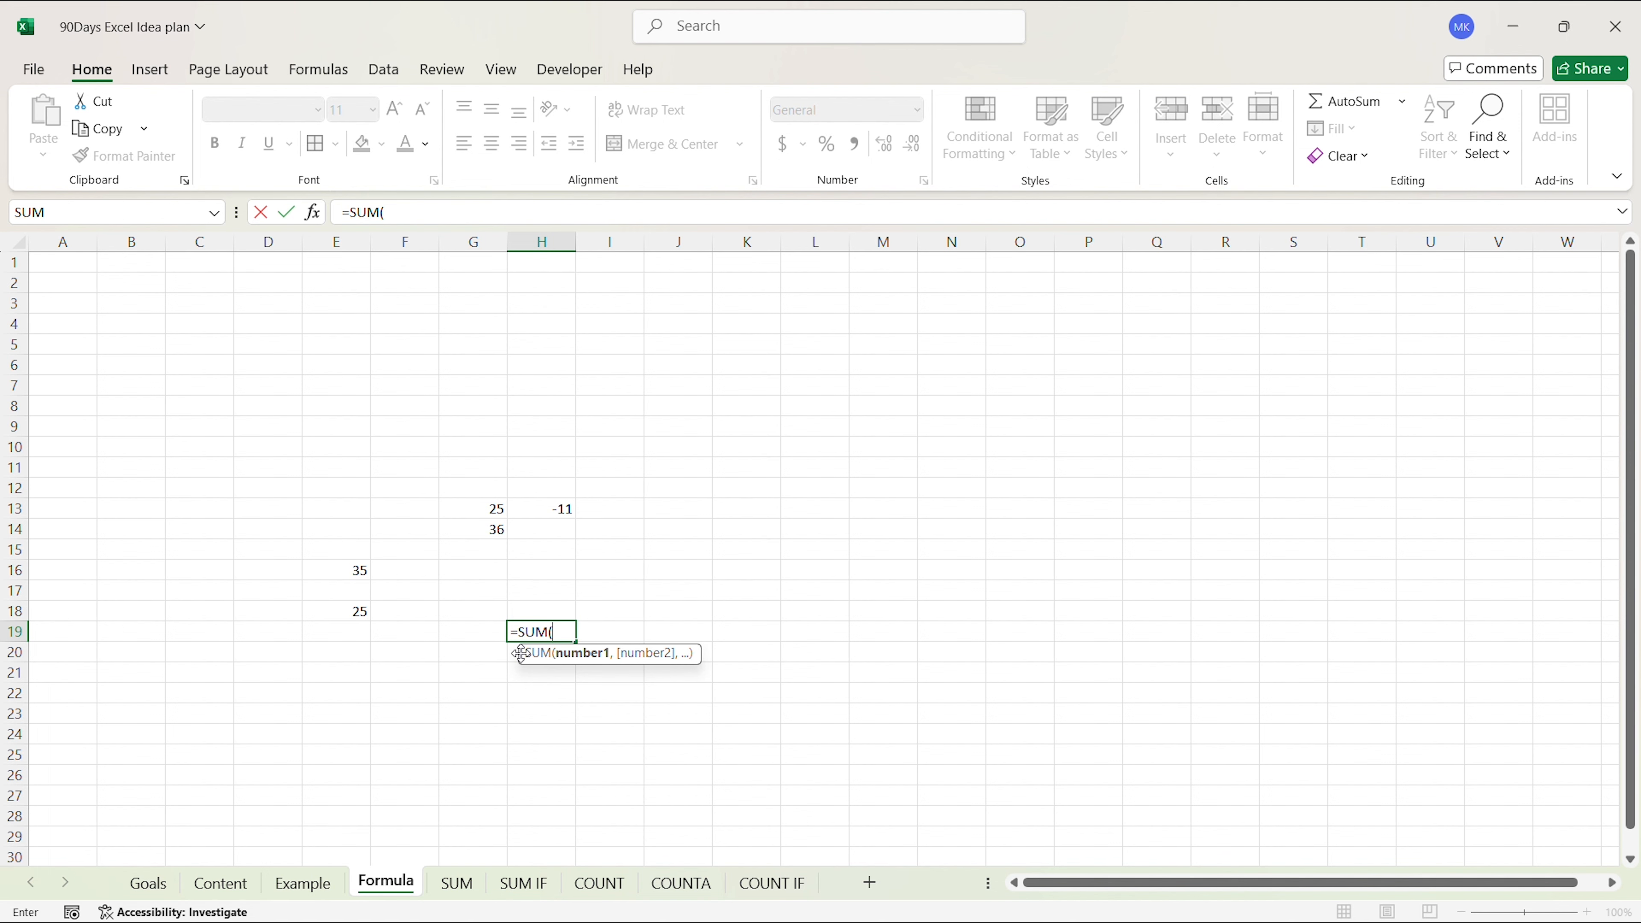
pyautogui.write(')')
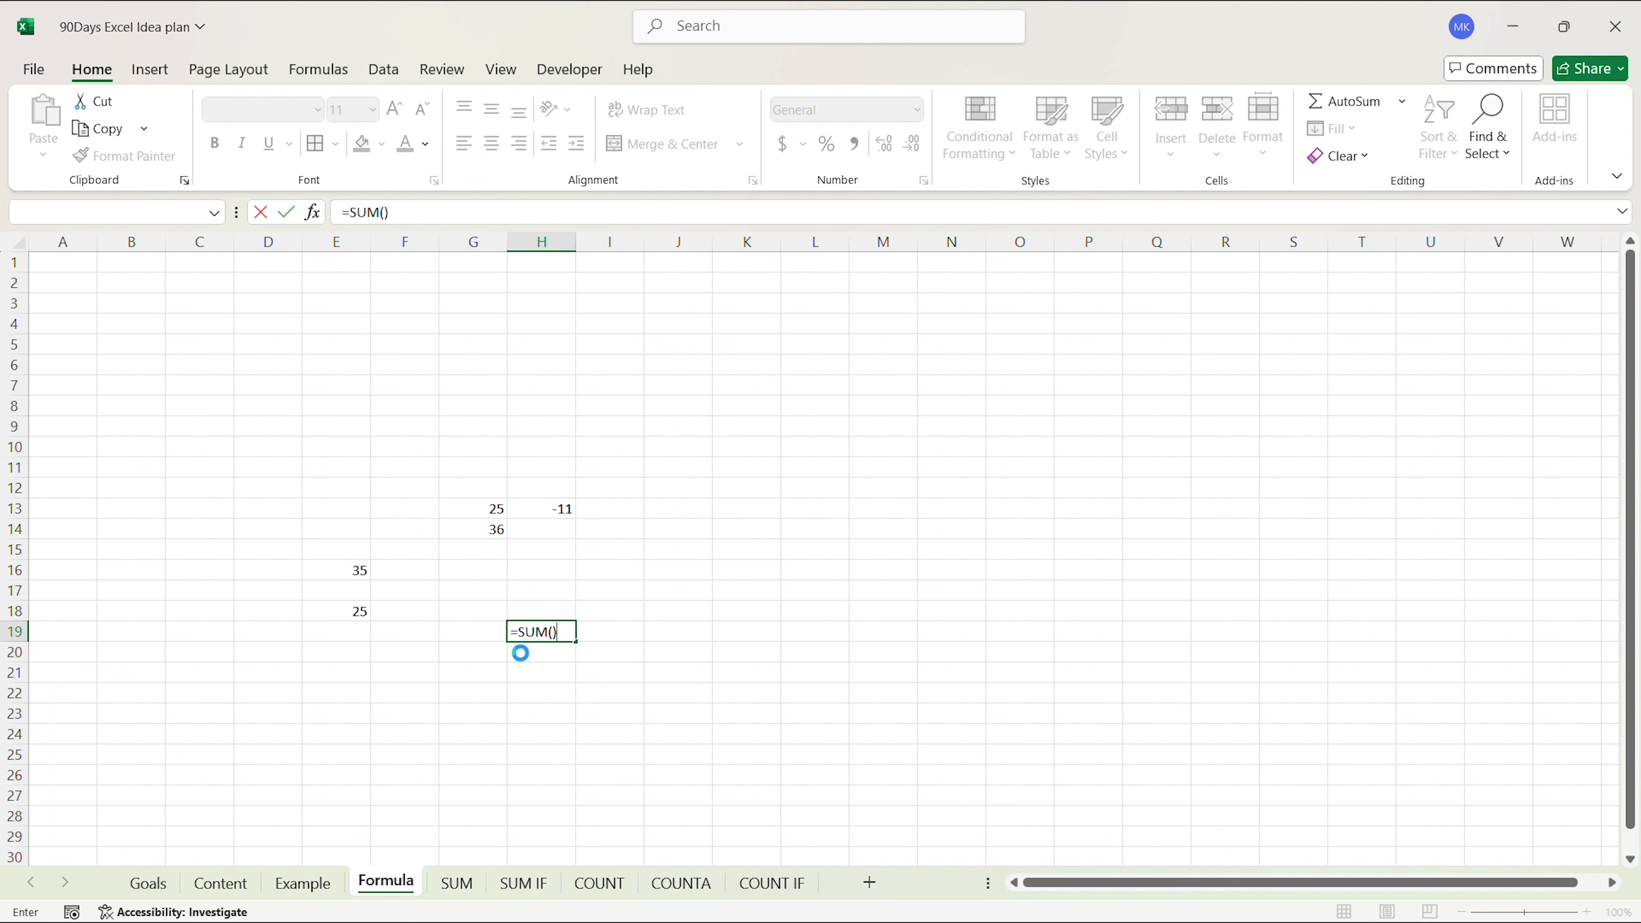
pyautogui.press('Return')
pyautogui.press('Return')
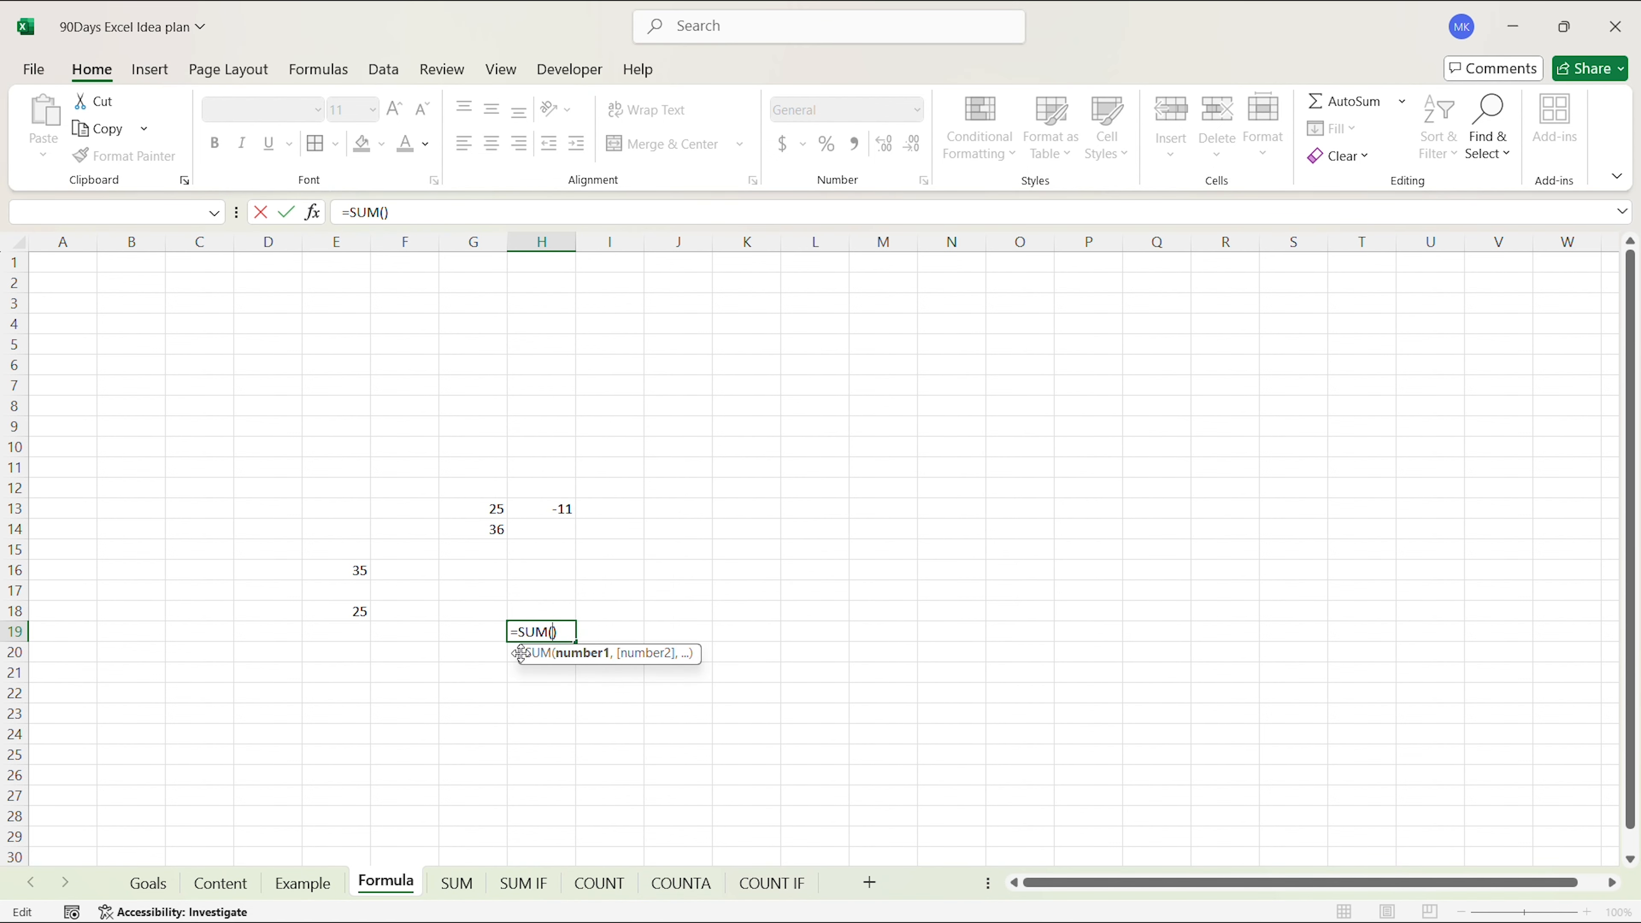
pyautogui.hotkey('ctrl', 'a')
pyautogui.press('BackSpace')
pyautogui.press('Return')
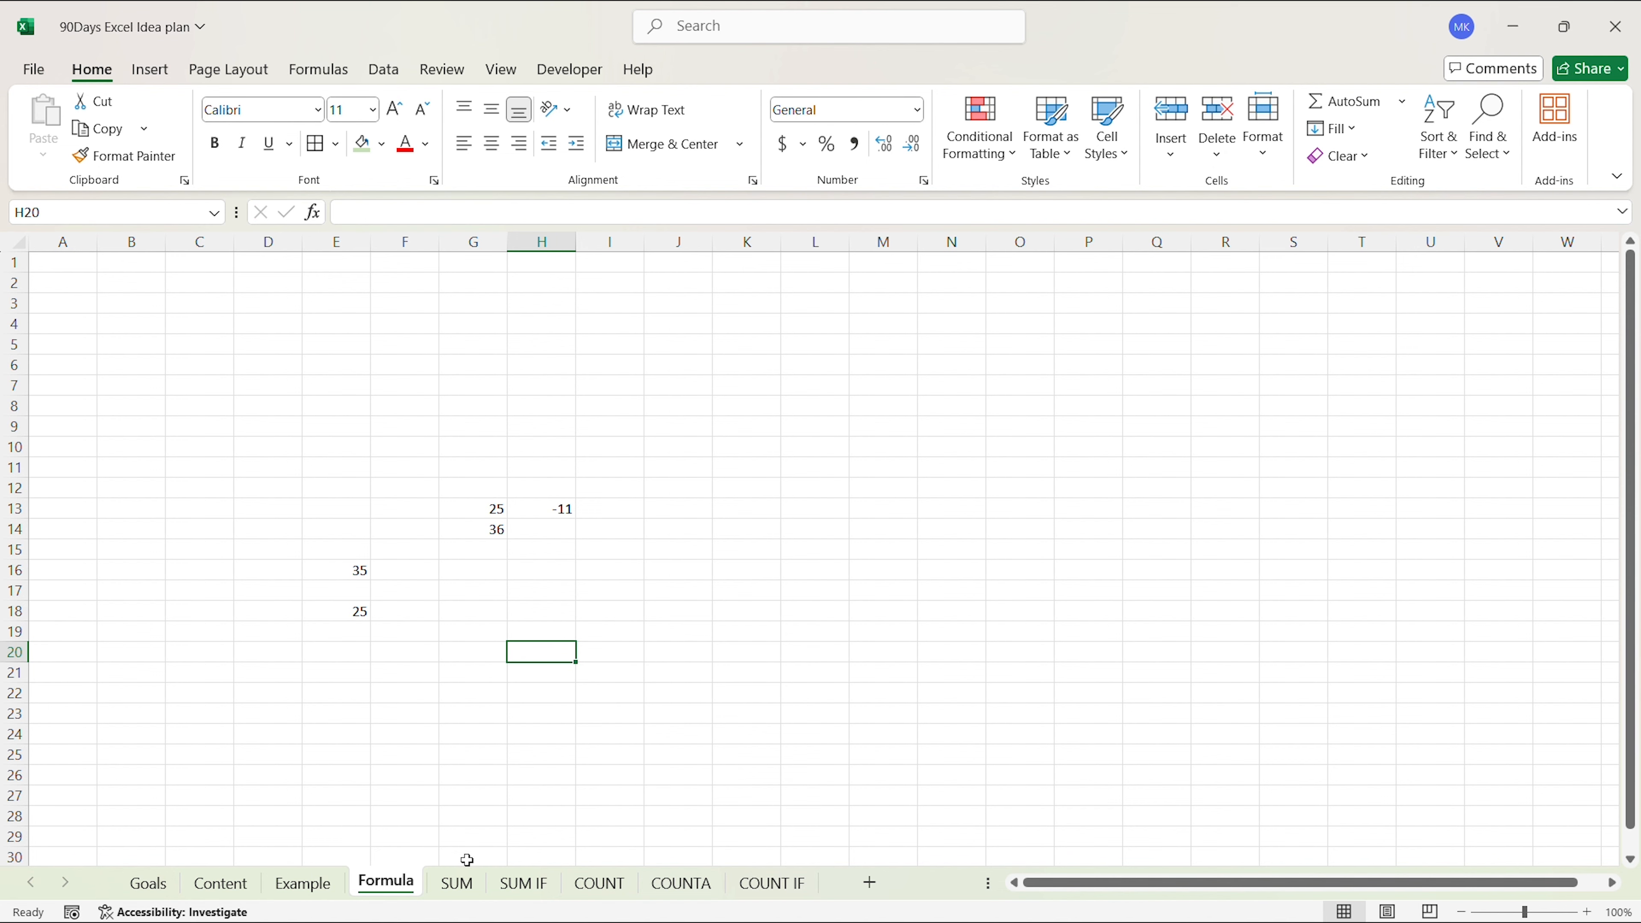
# Open the SUM sheet and examine the Item and Quantity columns of its table
pyautogui.click(461, 888)
pyautogui.click(467, 483)
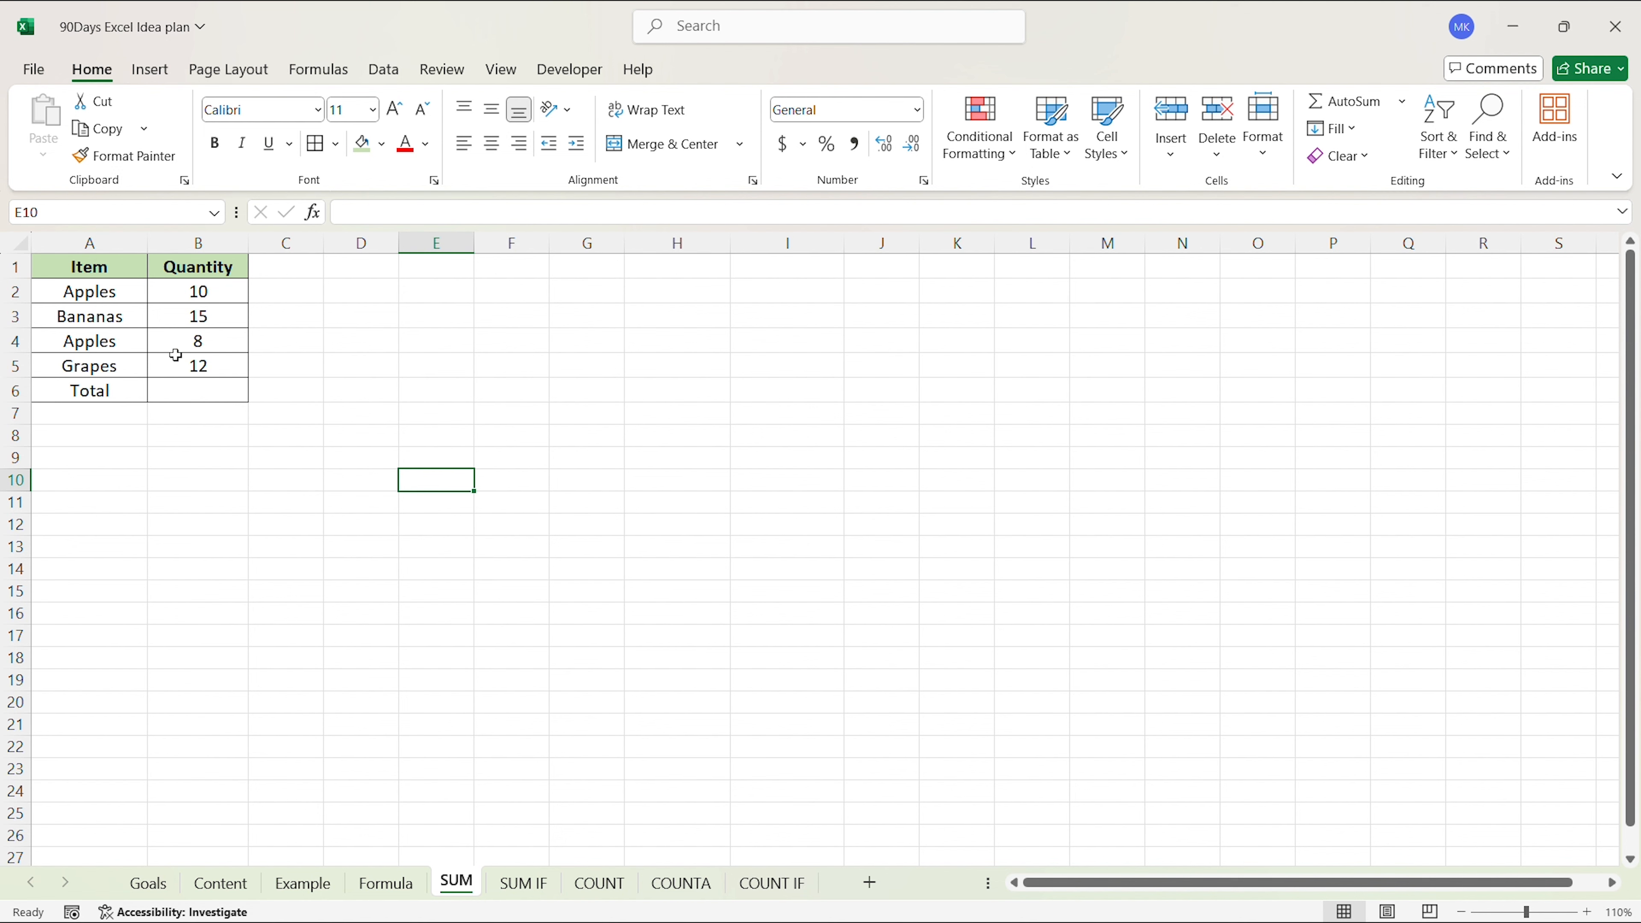
pyautogui.moveTo(105, 274); pyautogui.dragTo(106, 367)
pyautogui.moveTo(187, 271); pyautogui.dragTo(215, 372)
pyautogui.click(314, 422)
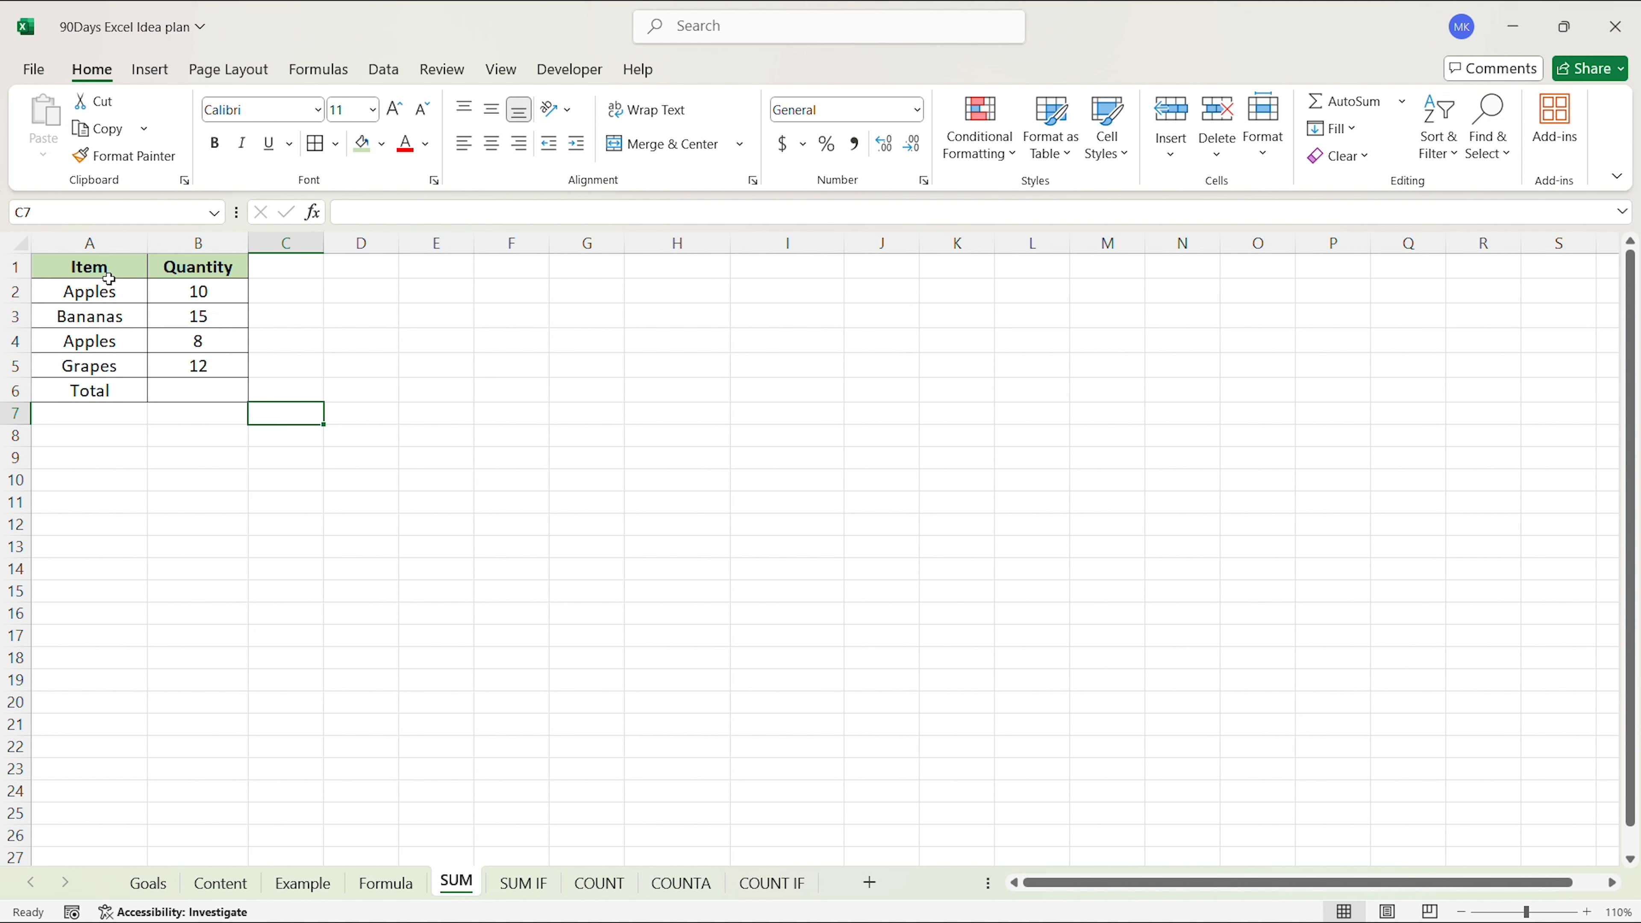
pyautogui.moveTo(108, 285); pyautogui.dragTo(113, 389)
pyautogui.moveTo(214, 293); pyautogui.dragTo(219, 368)
pyautogui.click(352, 393)
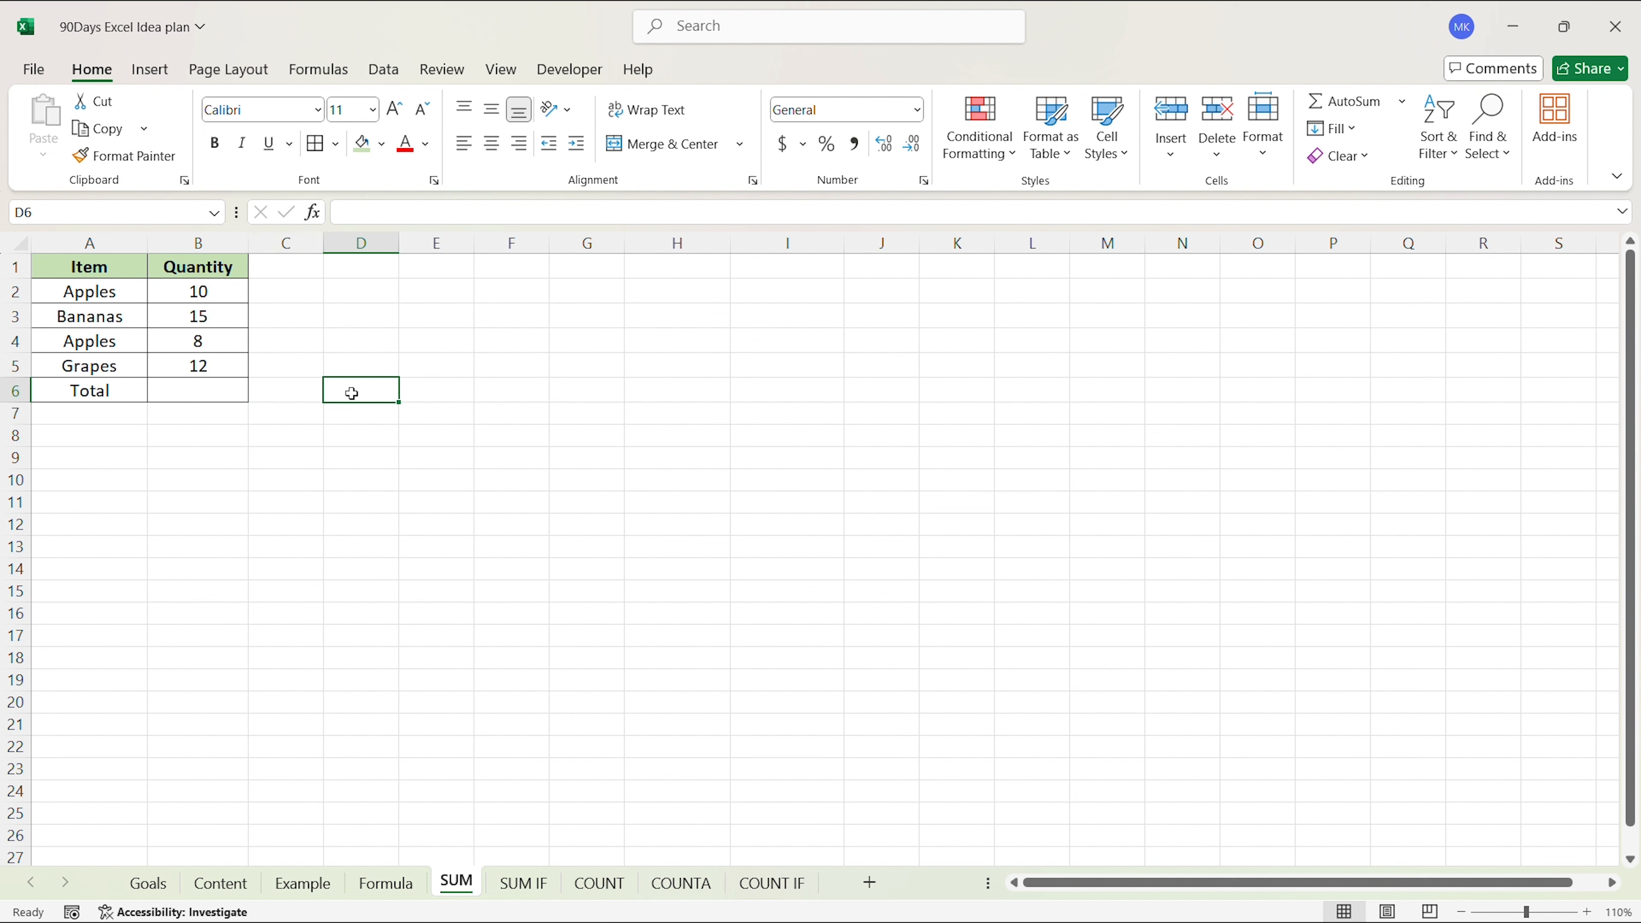
# Calculate the total quantity in cell B6 with the formula =SUM(B2:B5)
pyautogui.click(214, 391)
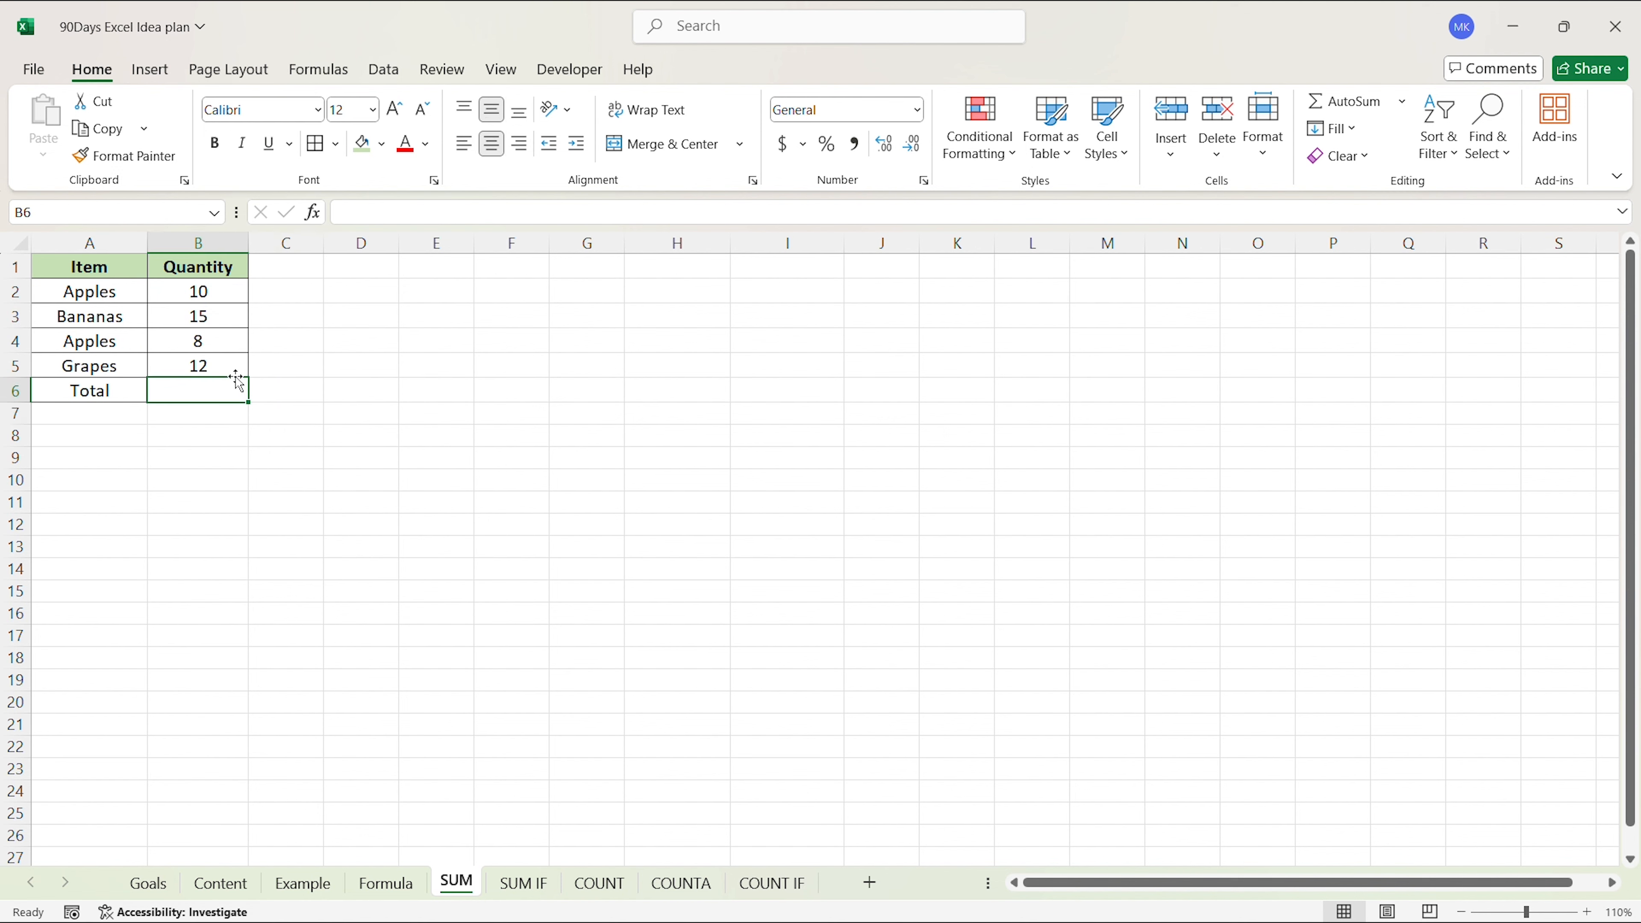
pyautogui.write('=sum')
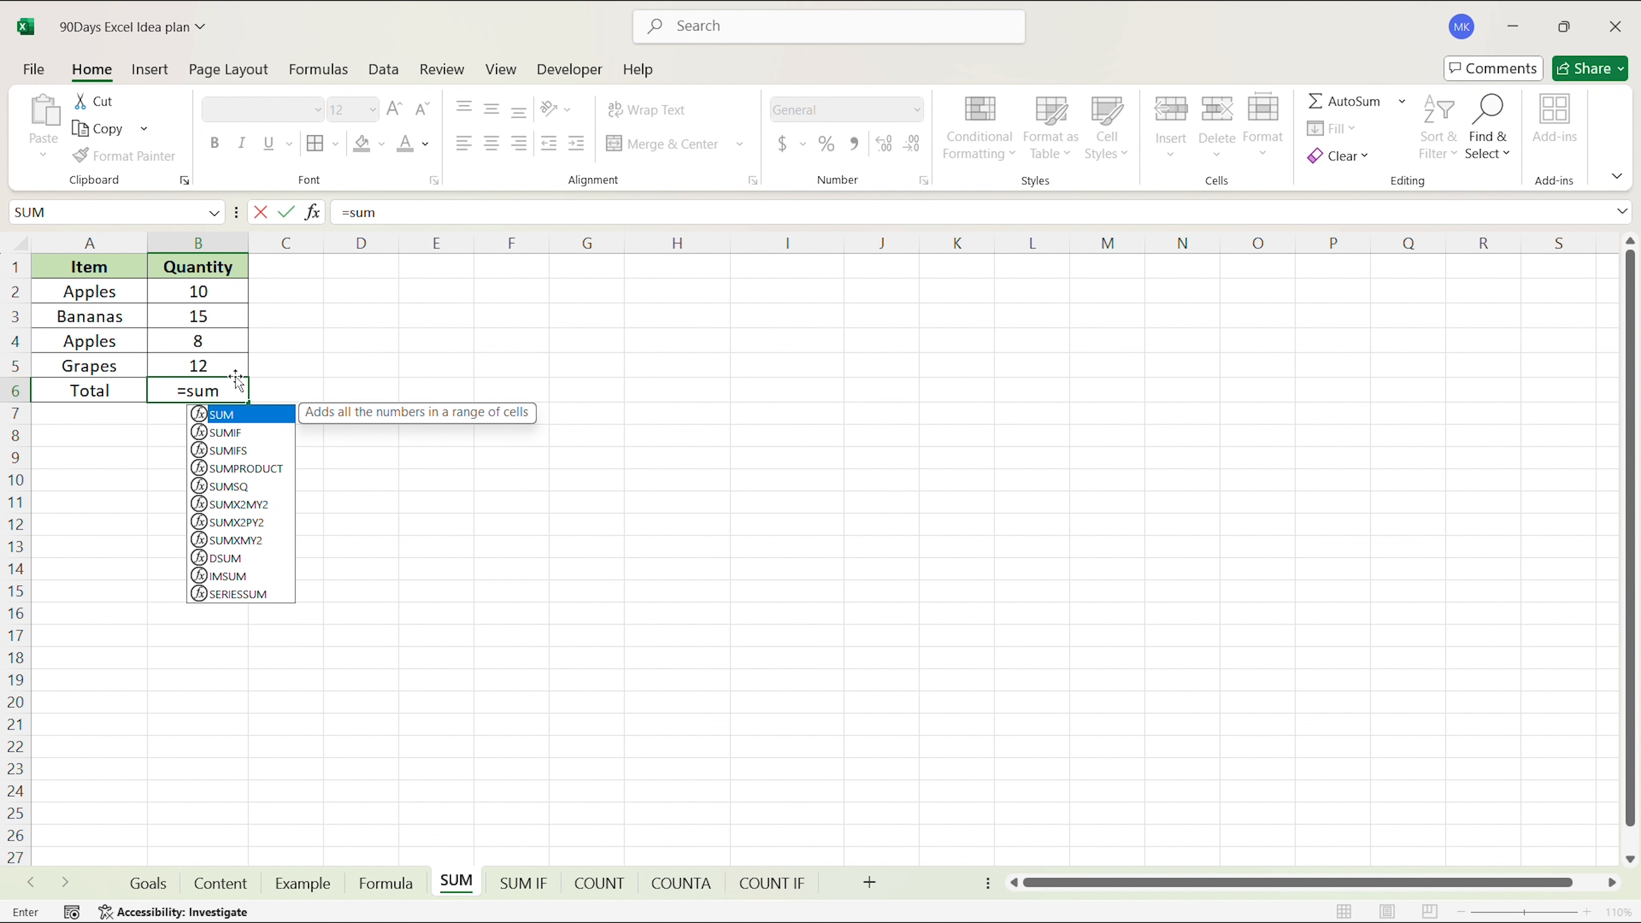
pyautogui.press('Tab')
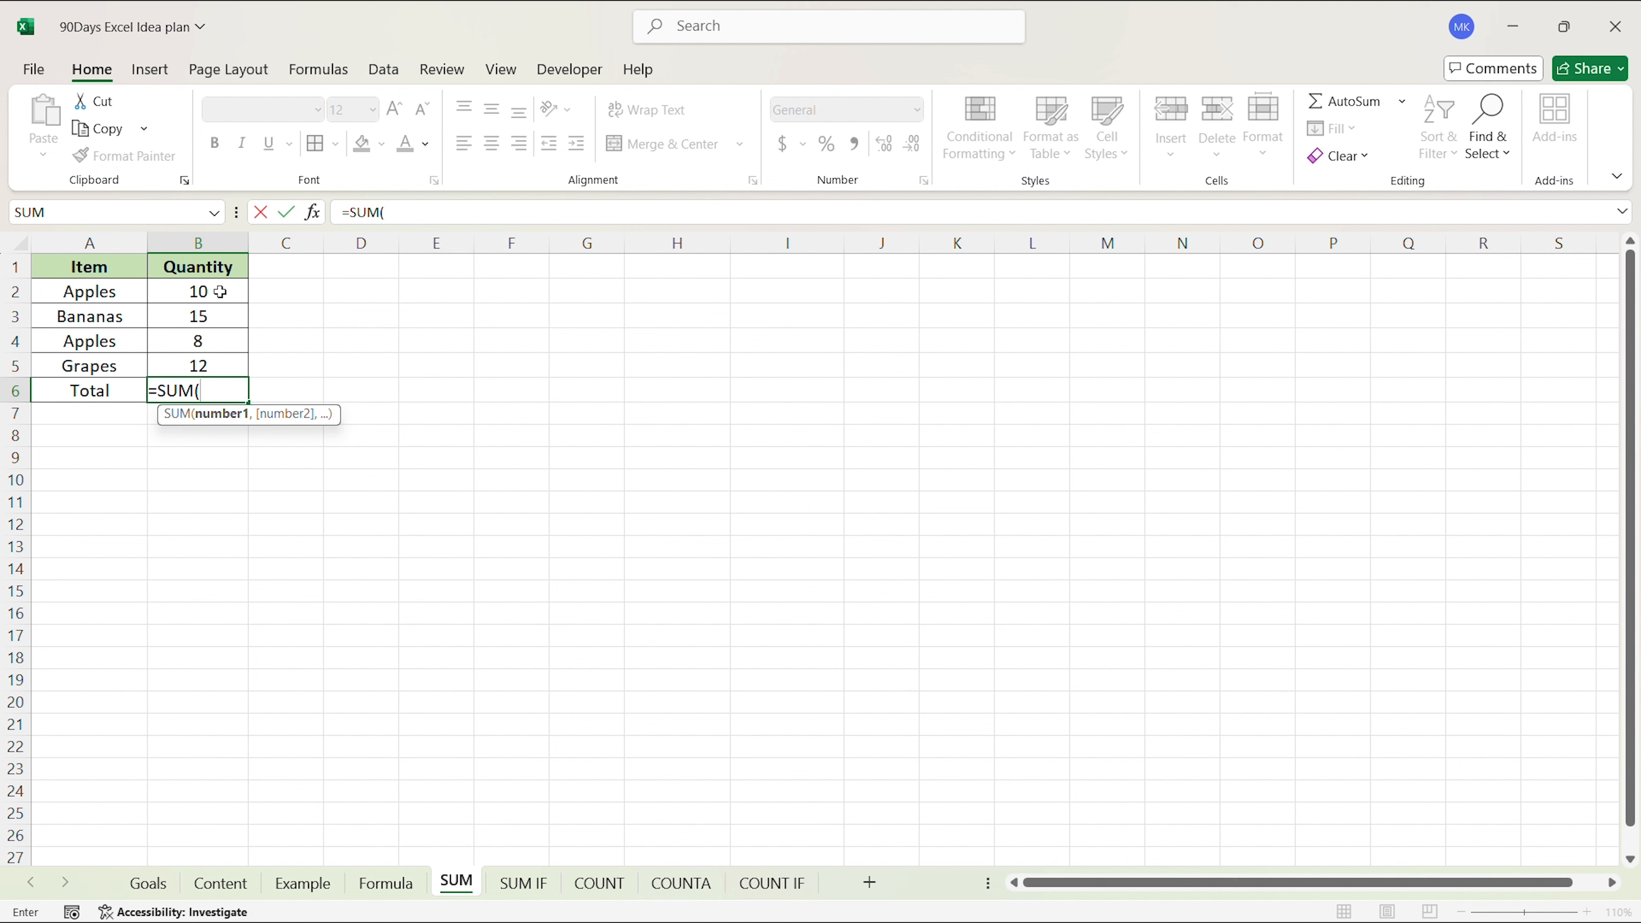
pyautogui.moveTo(220, 291); pyautogui.dragTo(223, 366)
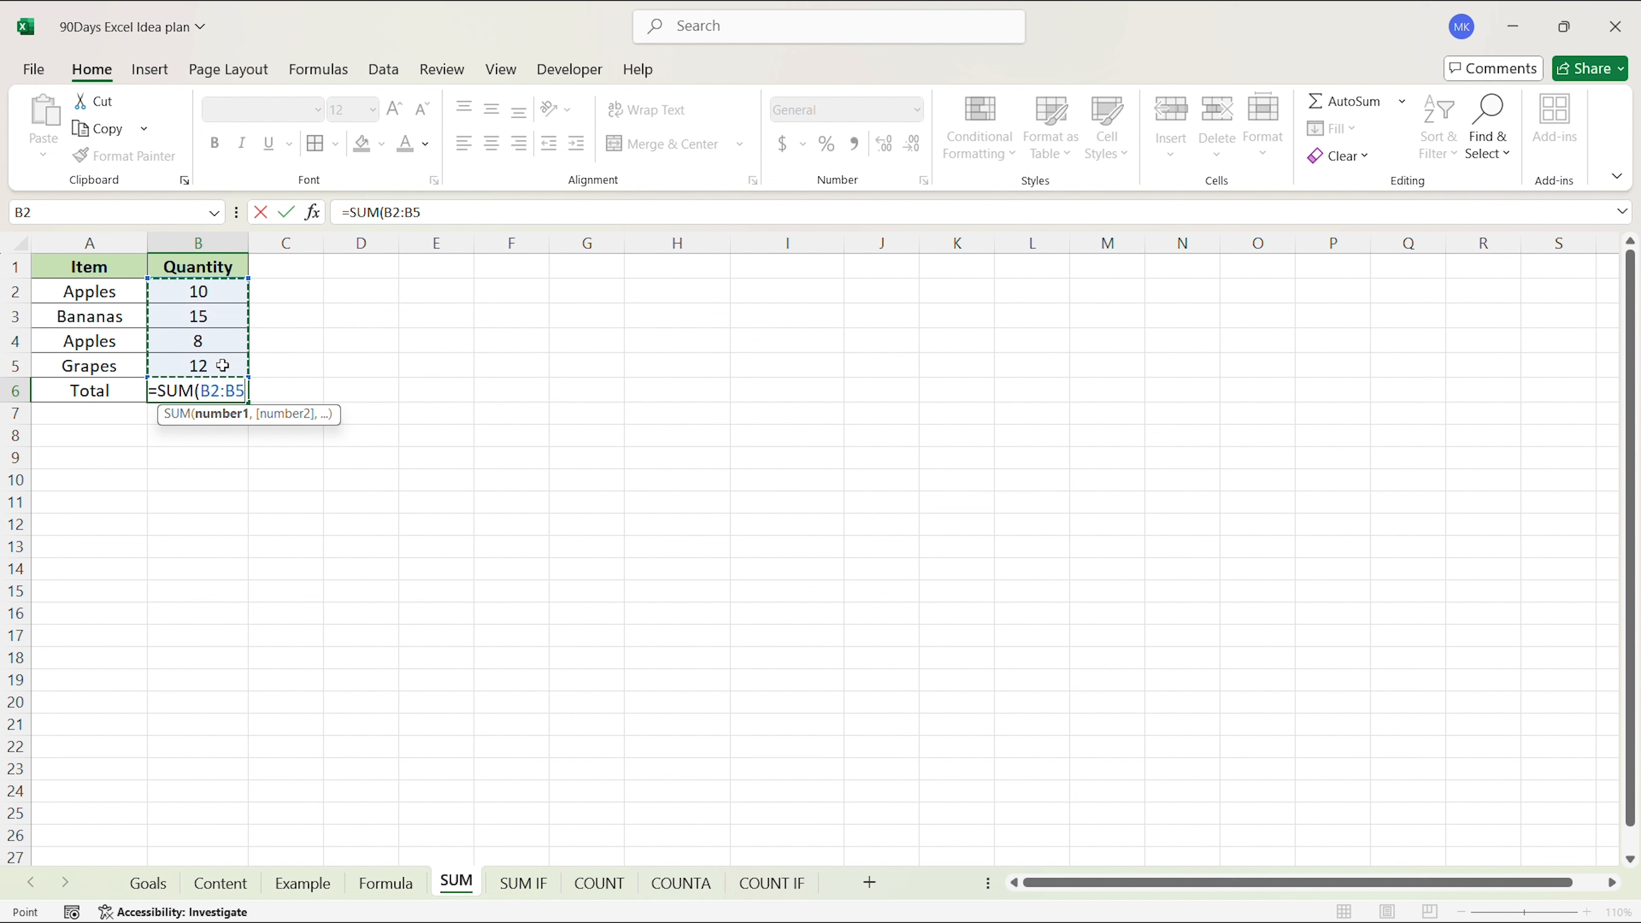
pyautogui.write(')')
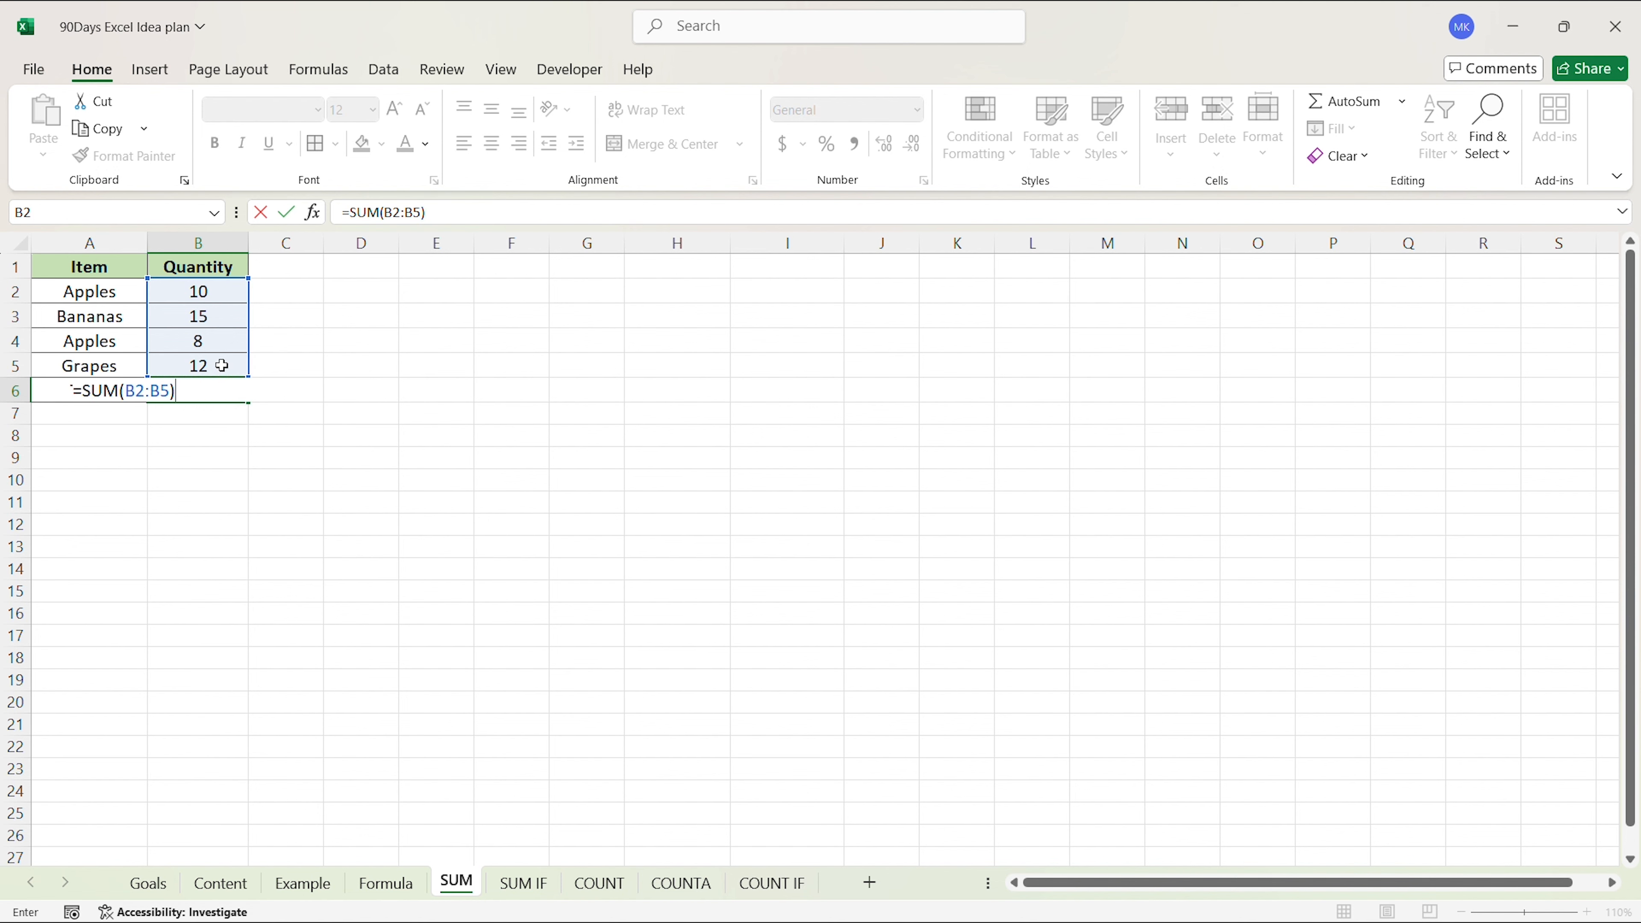
pyautogui.press('Return')
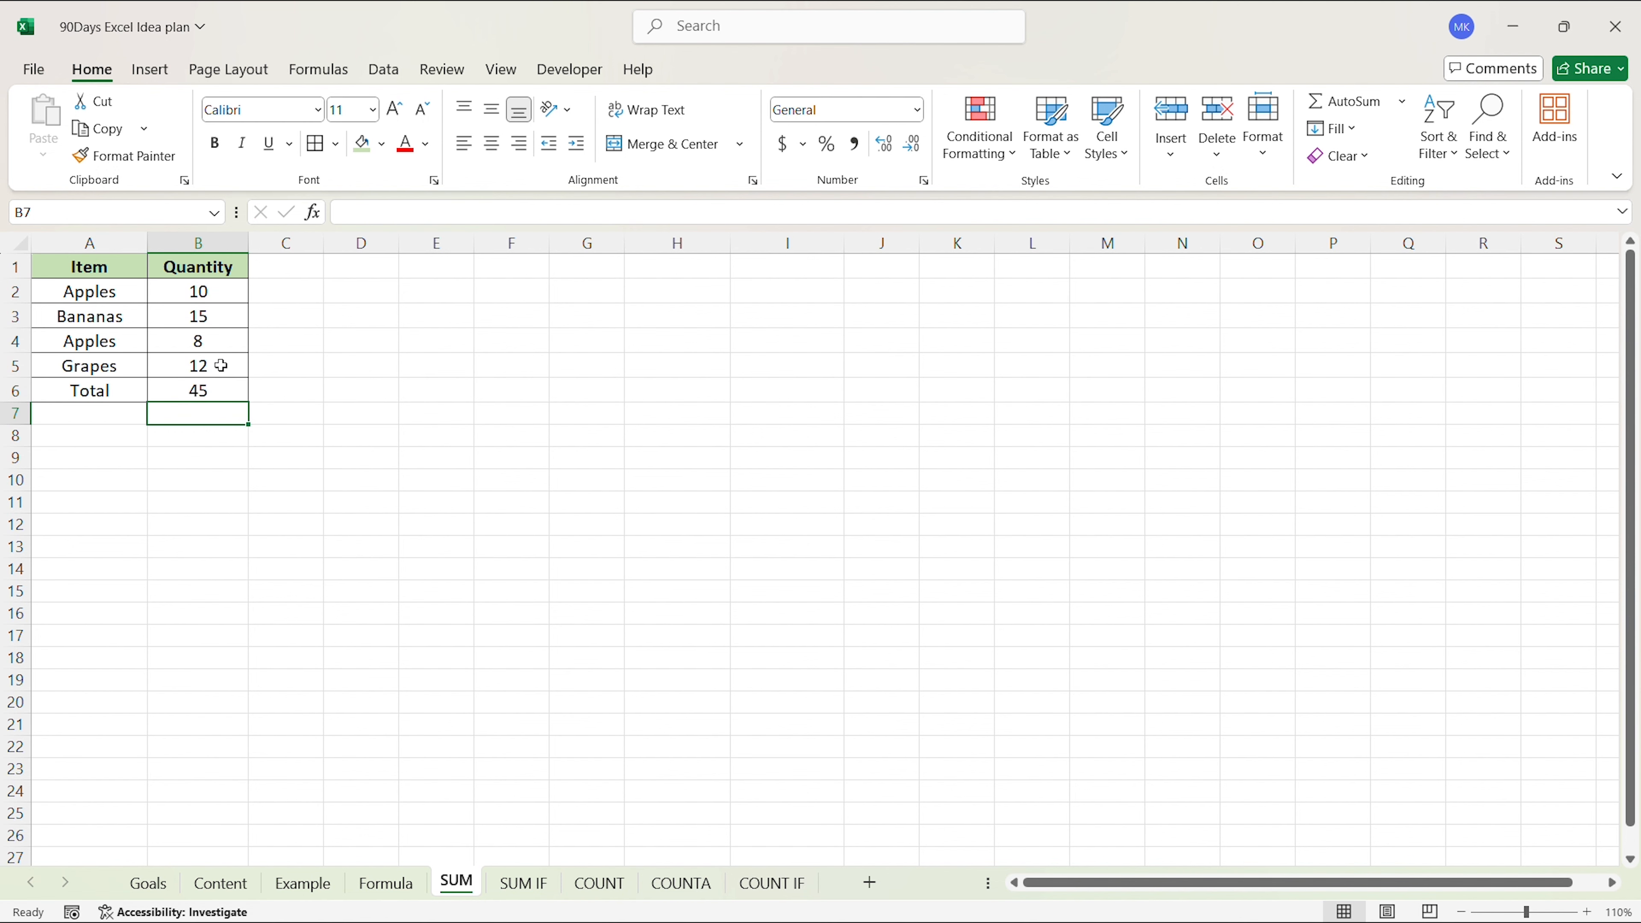
# Replace the total in cell B6 with the formula =SUM(B2,B3,B4,B5), which references each quantity cell individually
pyautogui.press('Up')
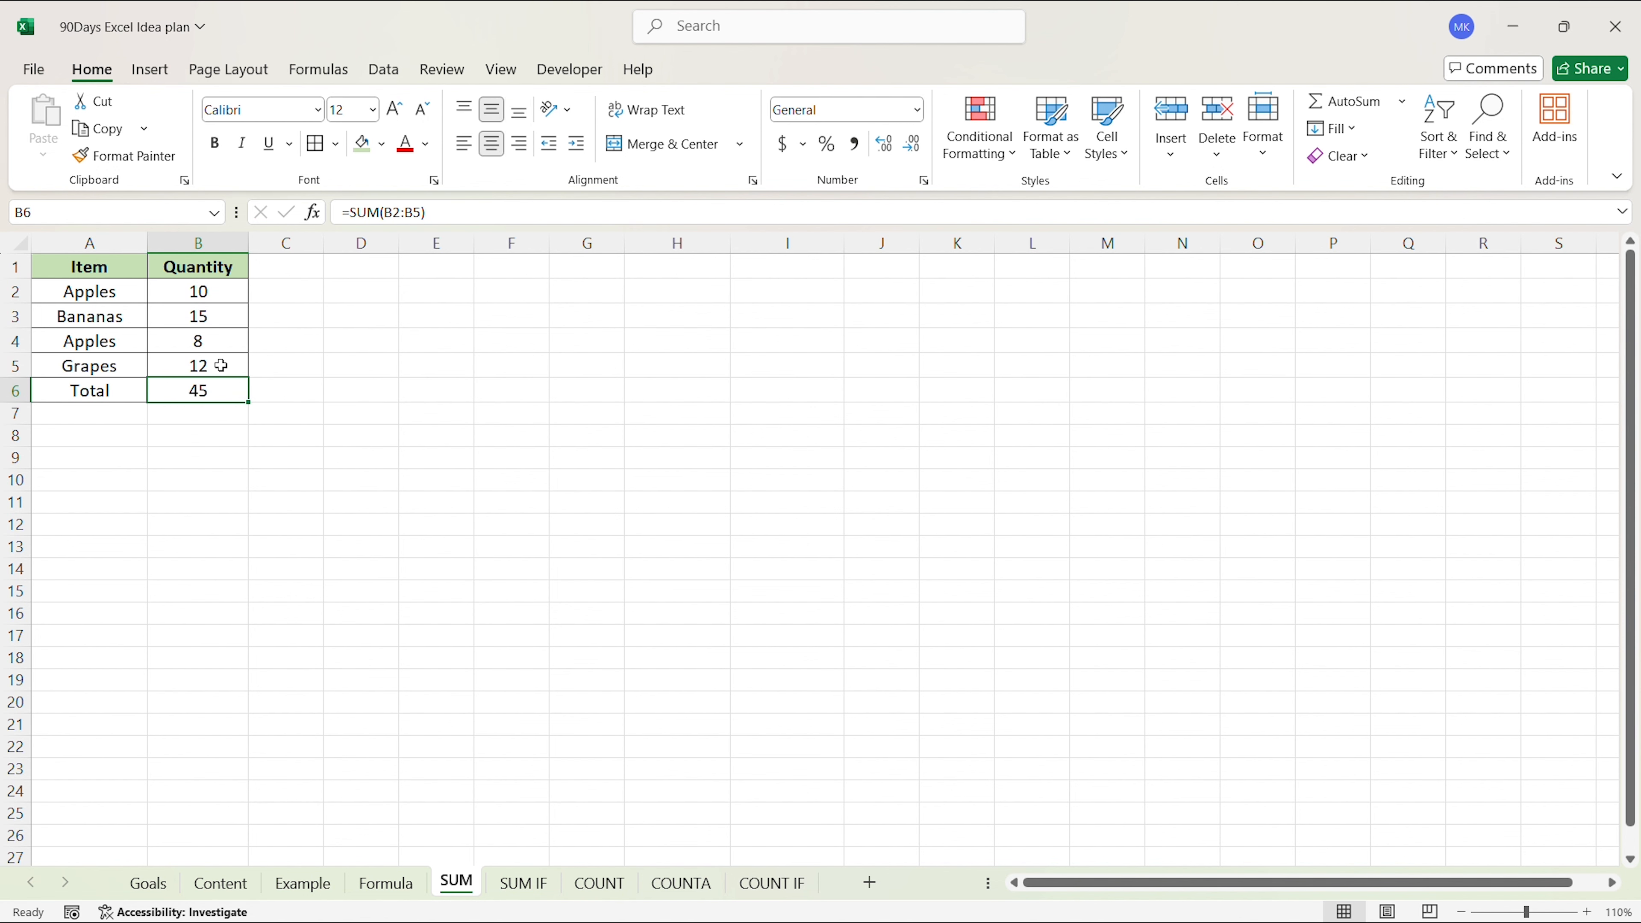
pyautogui.write('=SUM(')
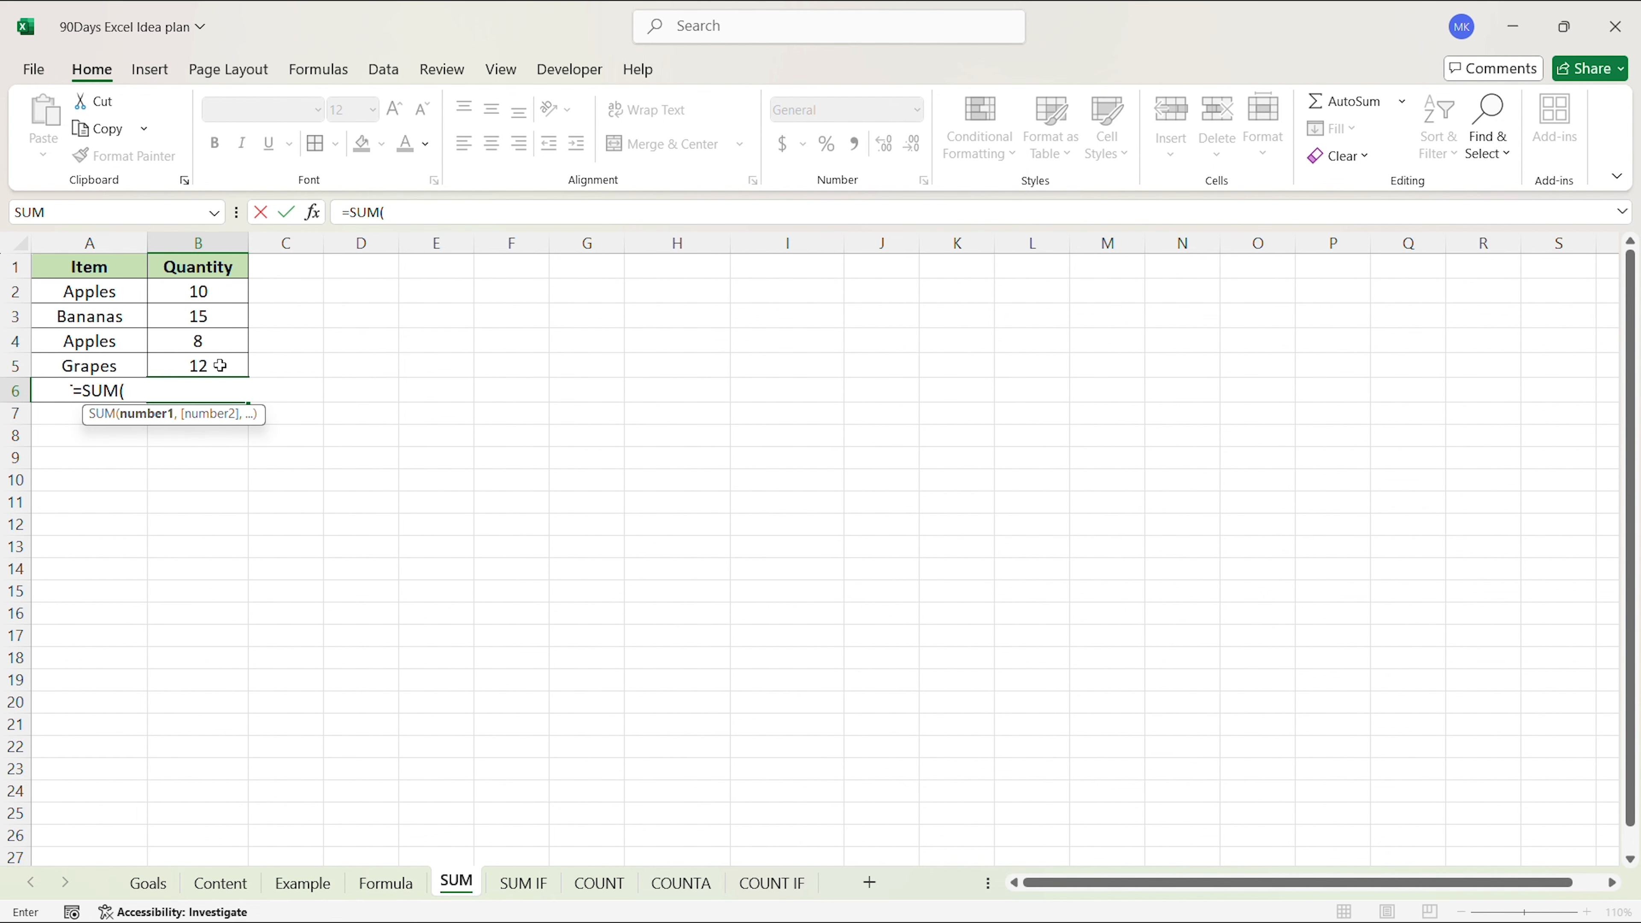
pyautogui.click(221, 292)
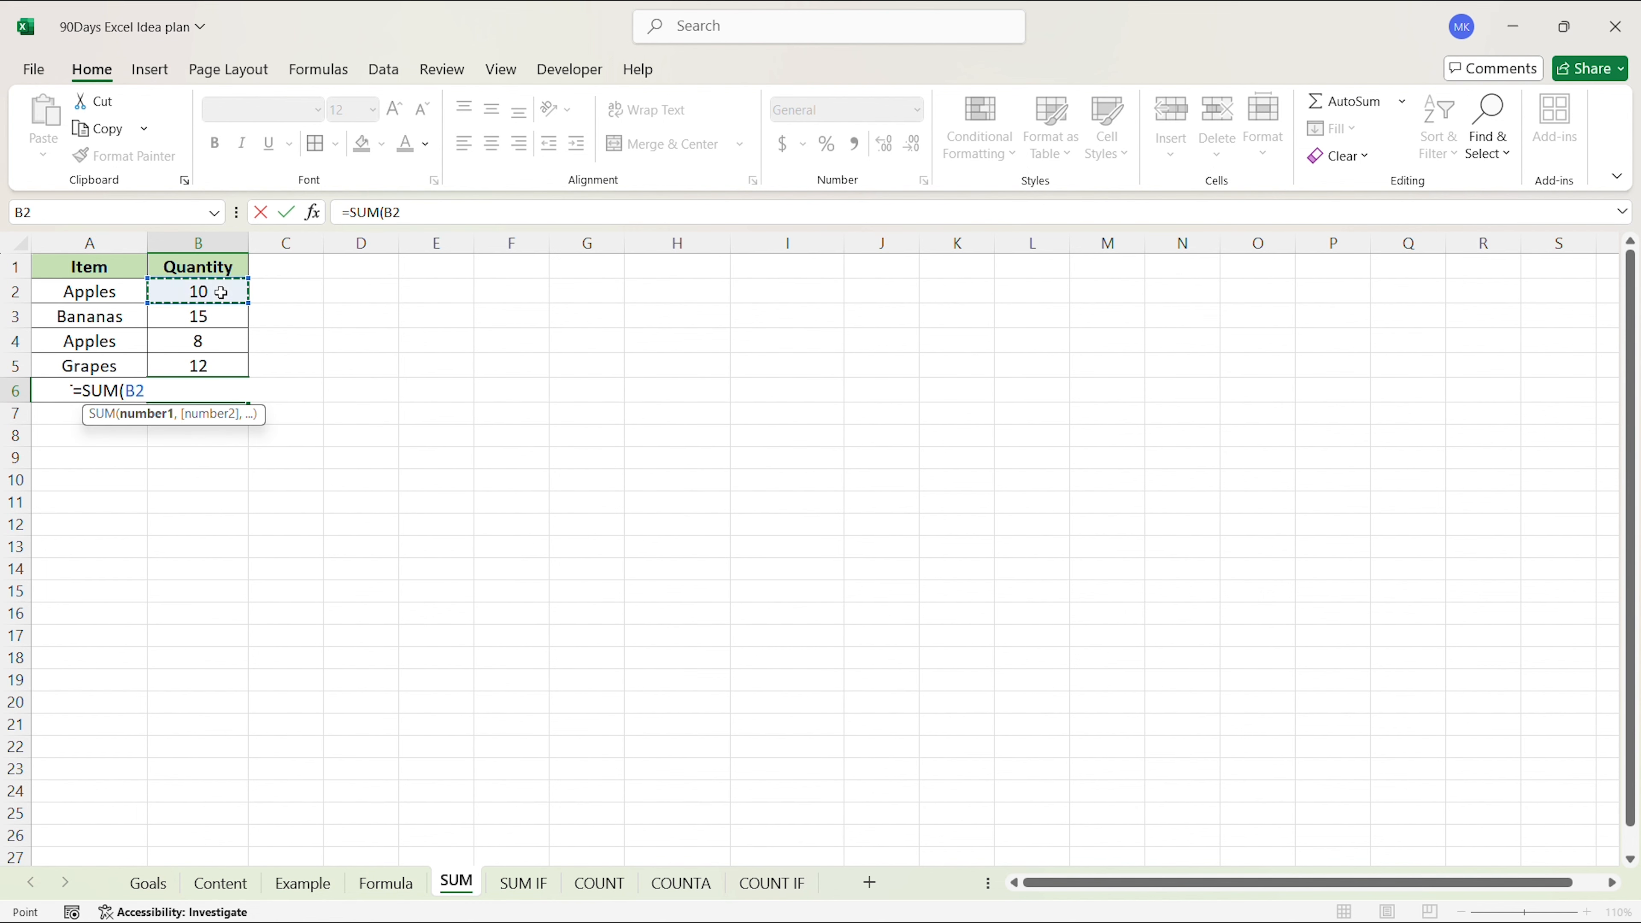
pyautogui.write(',')
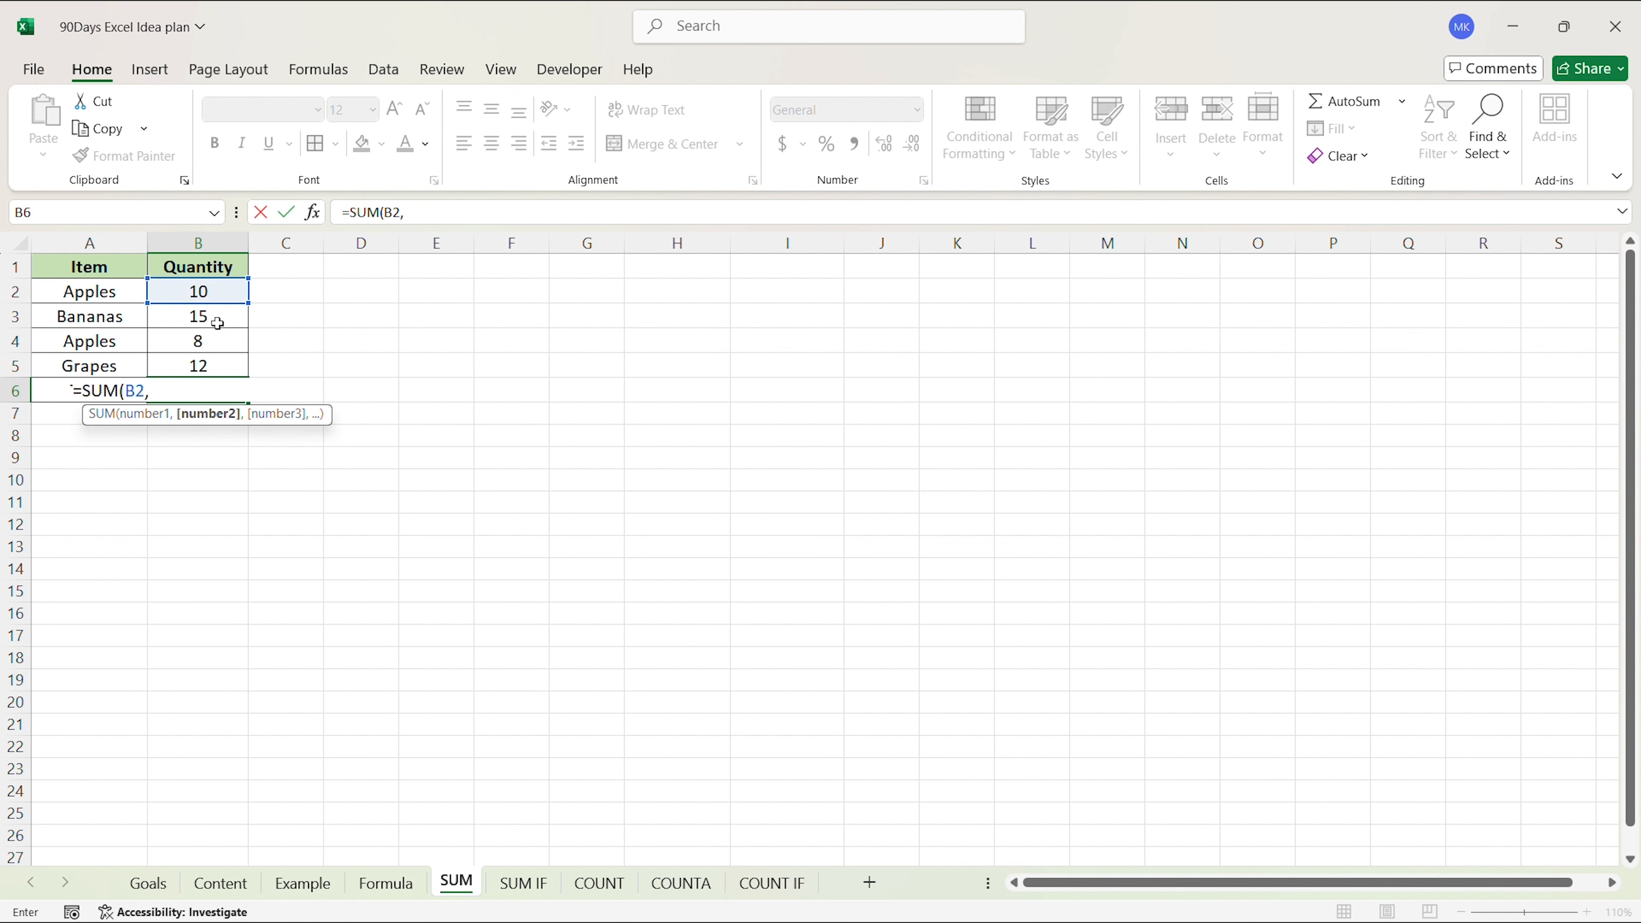
pyautogui.click(217, 321)
pyautogui.write(',')
pyautogui.click(213, 339)
pyautogui.write(',')
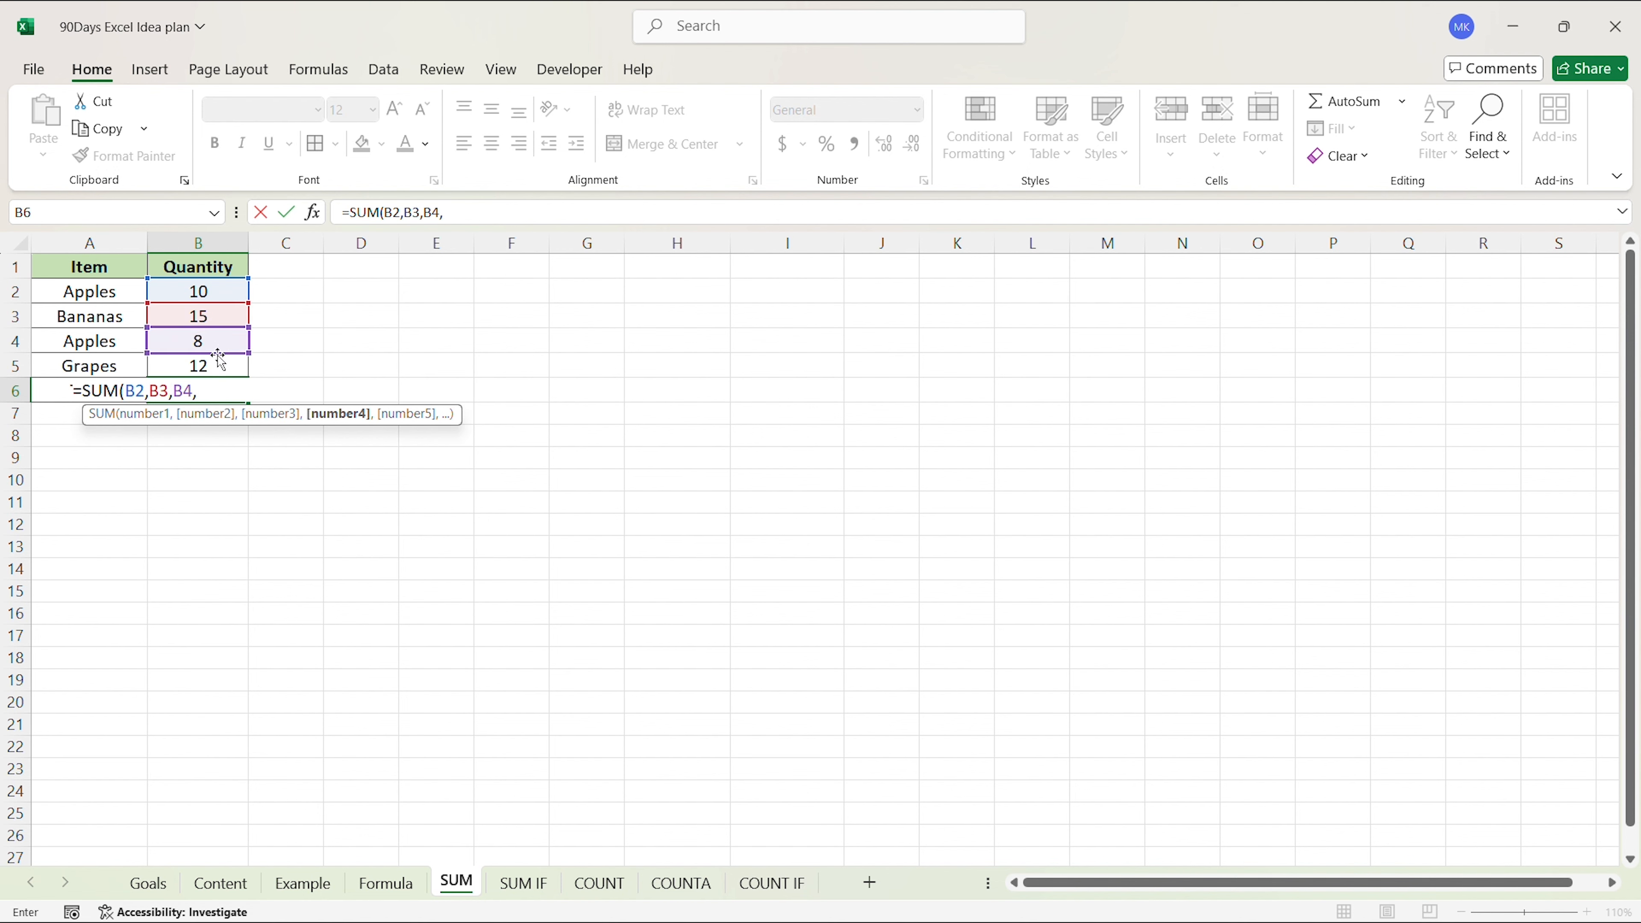
pyautogui.click(208, 364)
pyautogui.write(')')
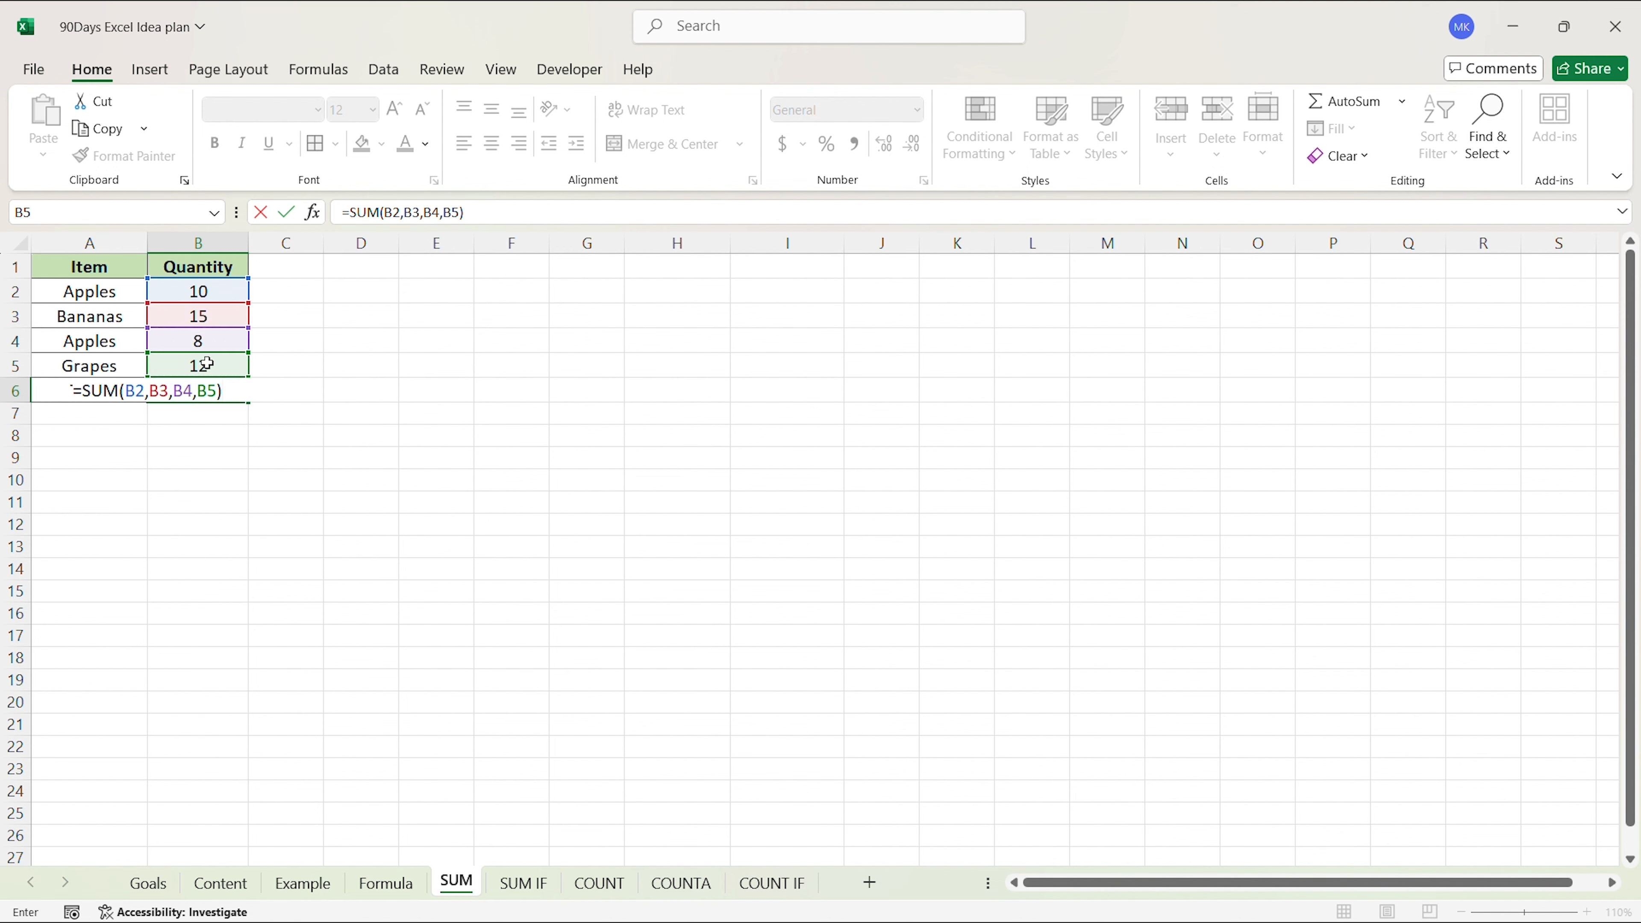
pyautogui.press('Return')
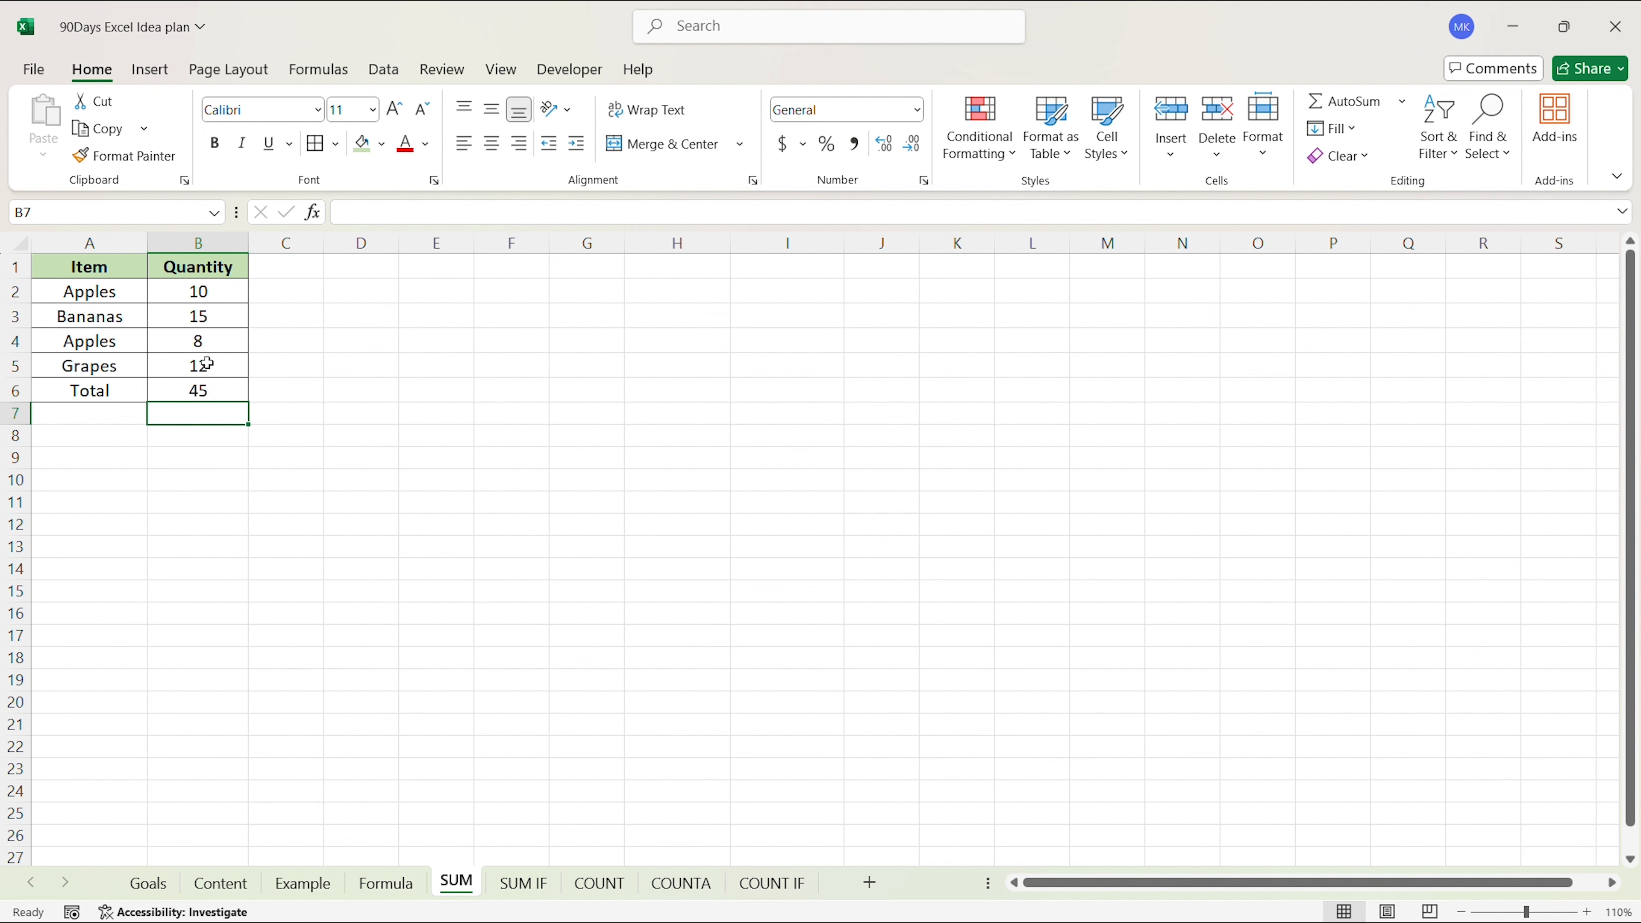
# Enter scattered sample numbers outside the table: 25 in G6, 25 in K7 and 24 in K10
pyautogui.press('Right')
pyautogui.press('Right')
pyautogui.press('Up')
pyautogui.press('Right')
pyautogui.press('Right')
pyautogui.press('Right')
pyautogui.write('25')
pyautogui.press('Return')
pyautogui.press('Right')
pyautogui.press('Right')
pyautogui.press('Right')
pyautogui.press('Right')
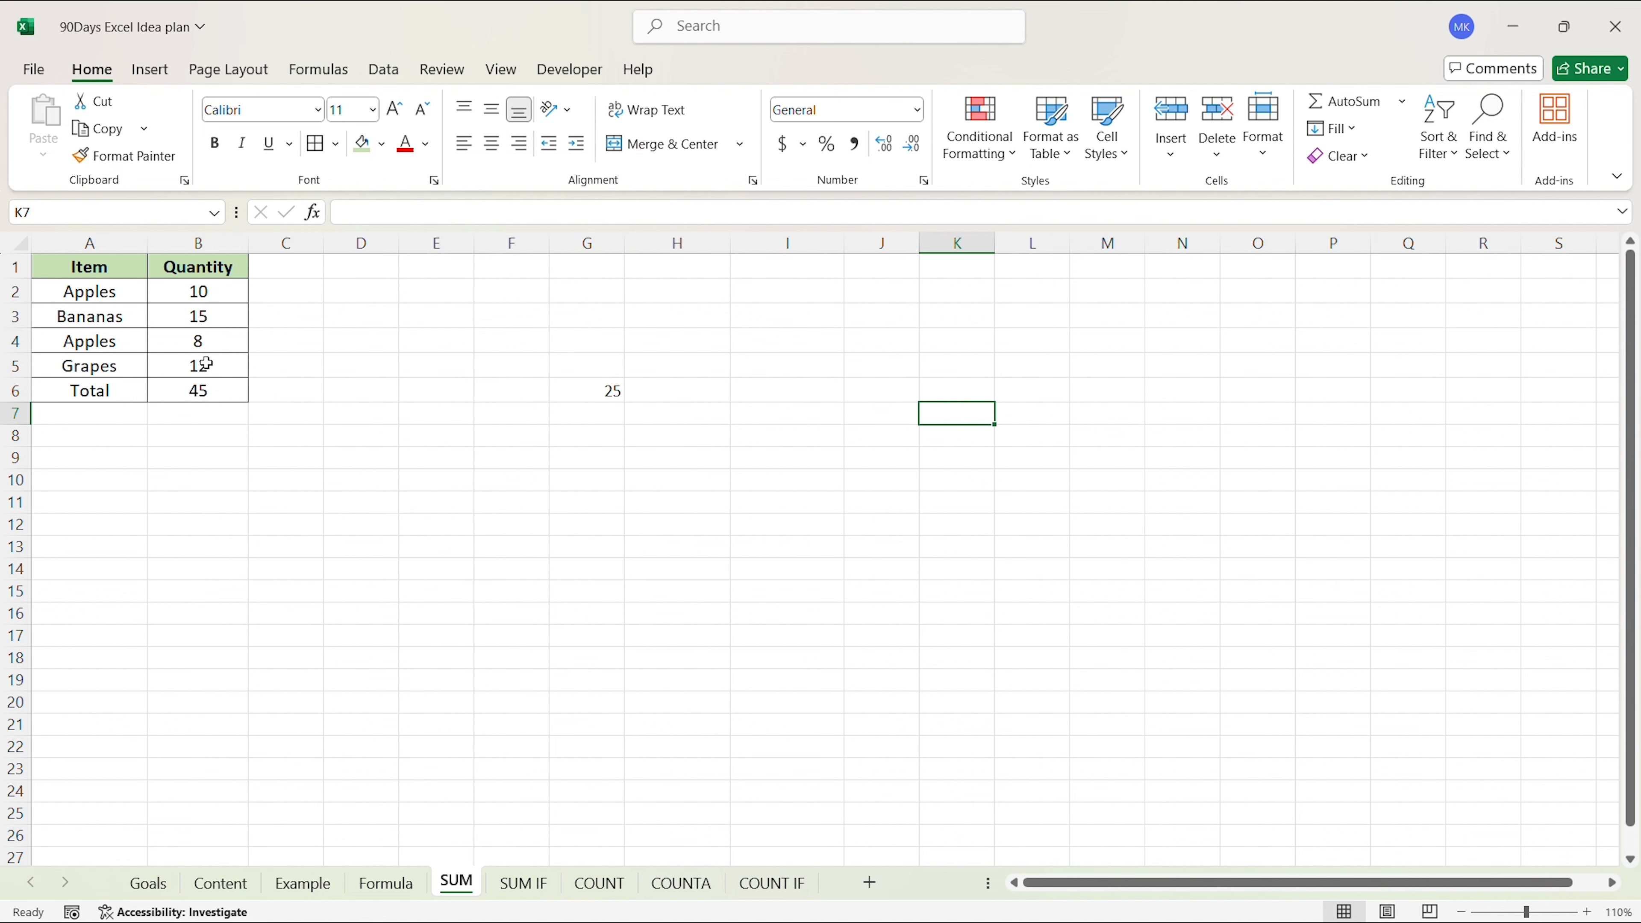
pyautogui.write('25')
pyautogui.press('Return')
pyautogui.press('Down')
pyautogui.press('Down')
pyautogui.write('24')
pyautogui.press('Return')
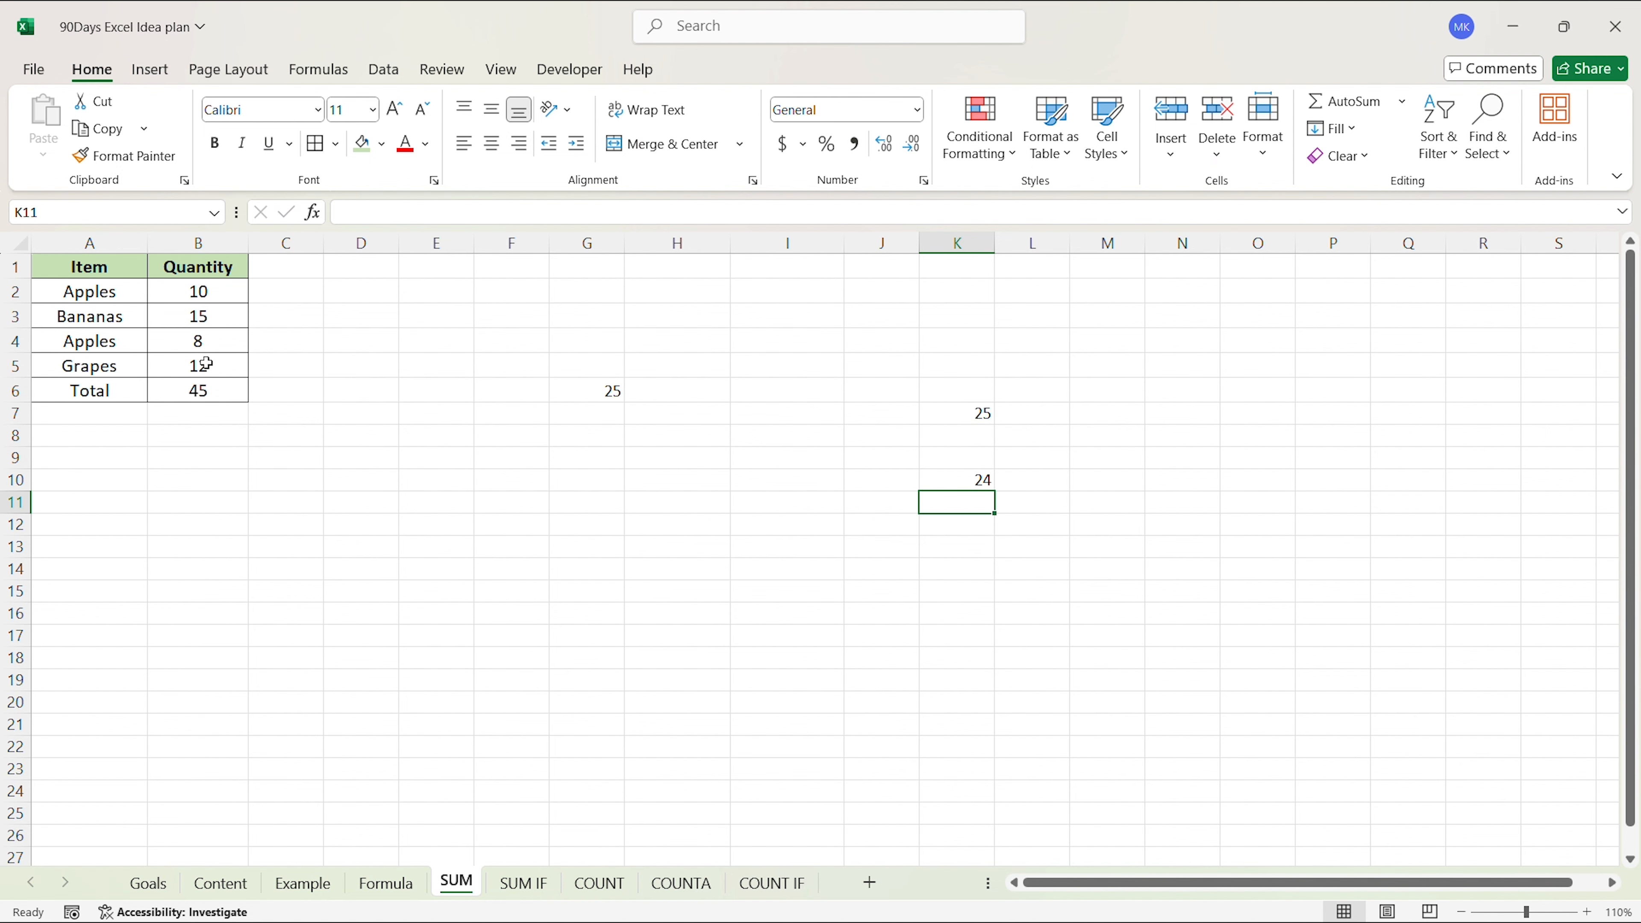
# Add the three scattered numbers in cell G11 with the formula =SUM(G6,K7,K10)
pyautogui.press('Left')
pyautogui.press('Left')
pyautogui.press('Left')
pyautogui.press('Left')
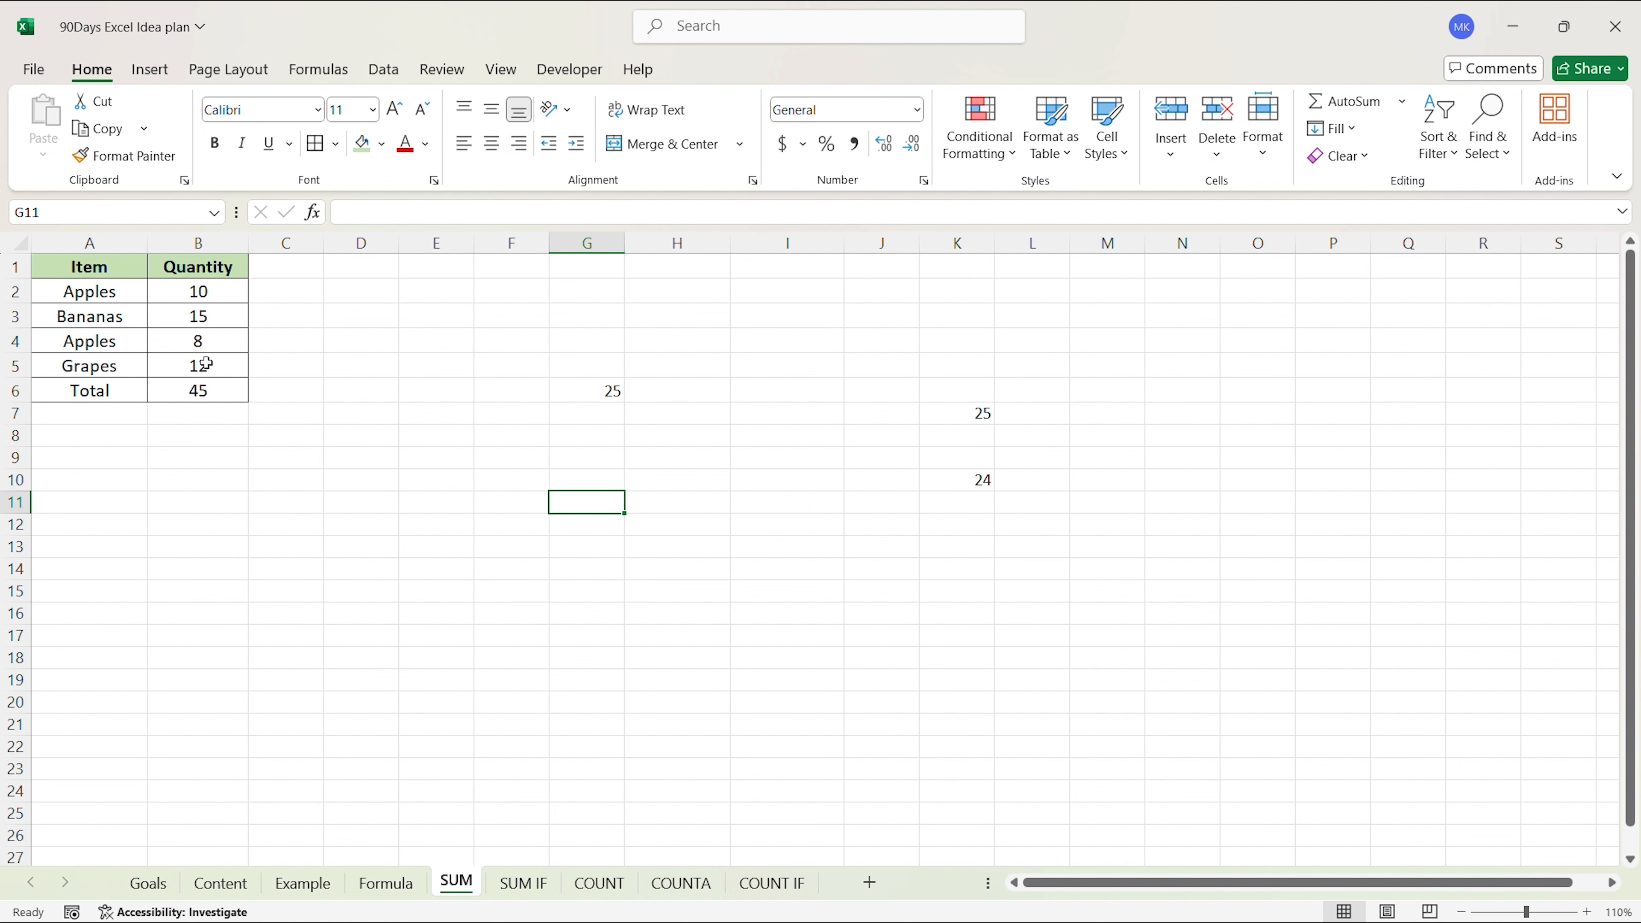
pyautogui.write('=sum')
pyautogui.press('Tab')
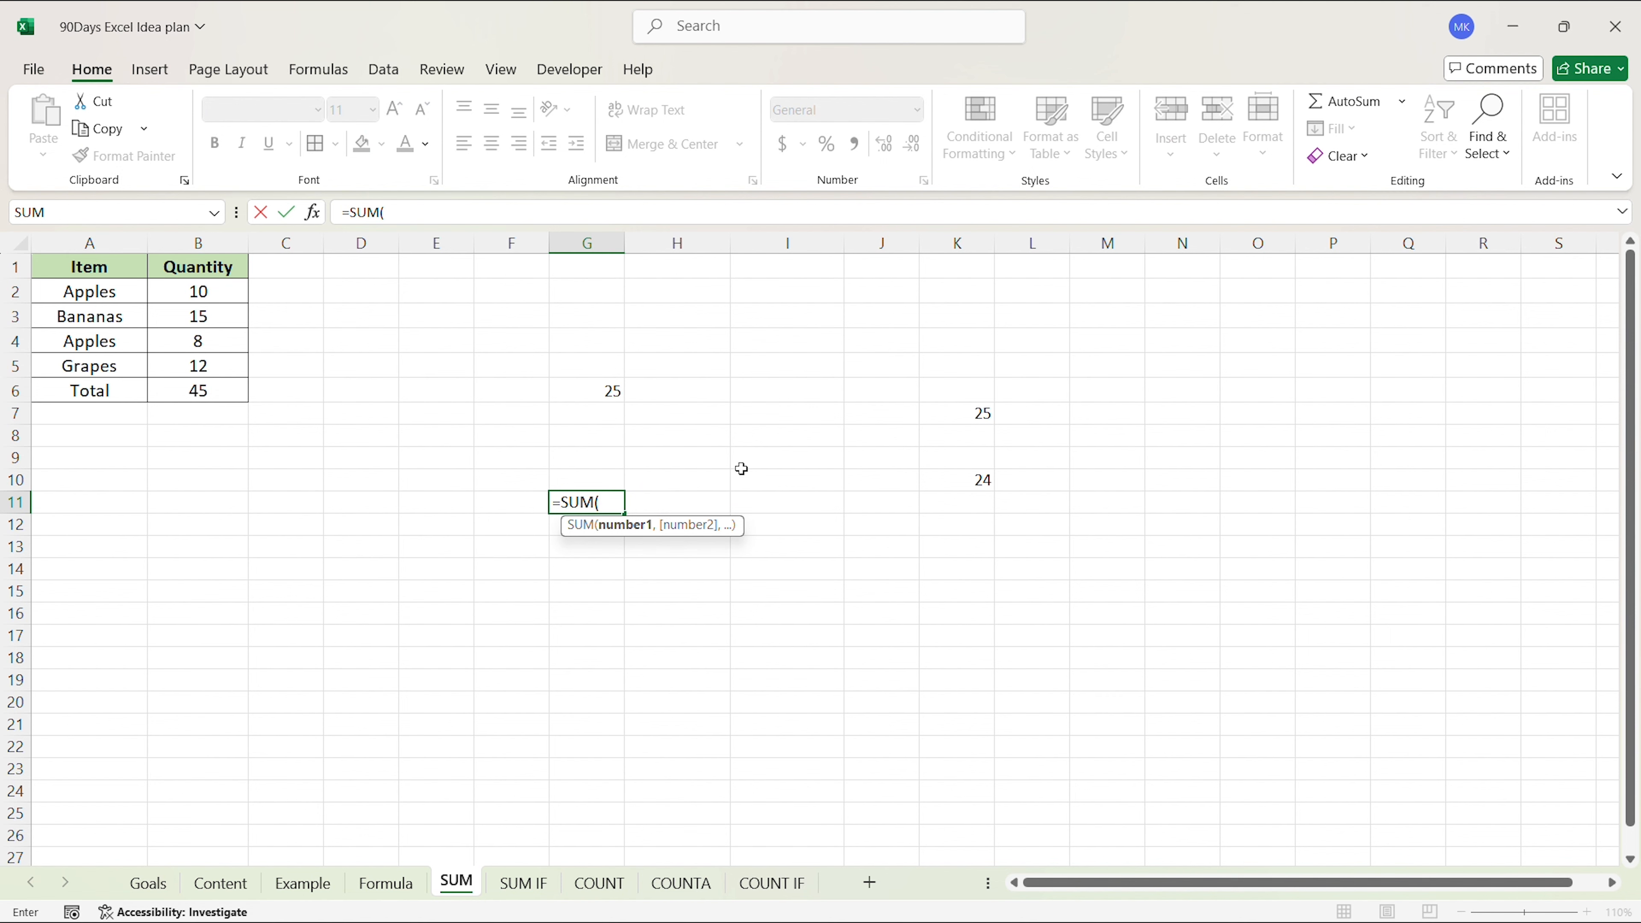
pyautogui.click(569, 384)
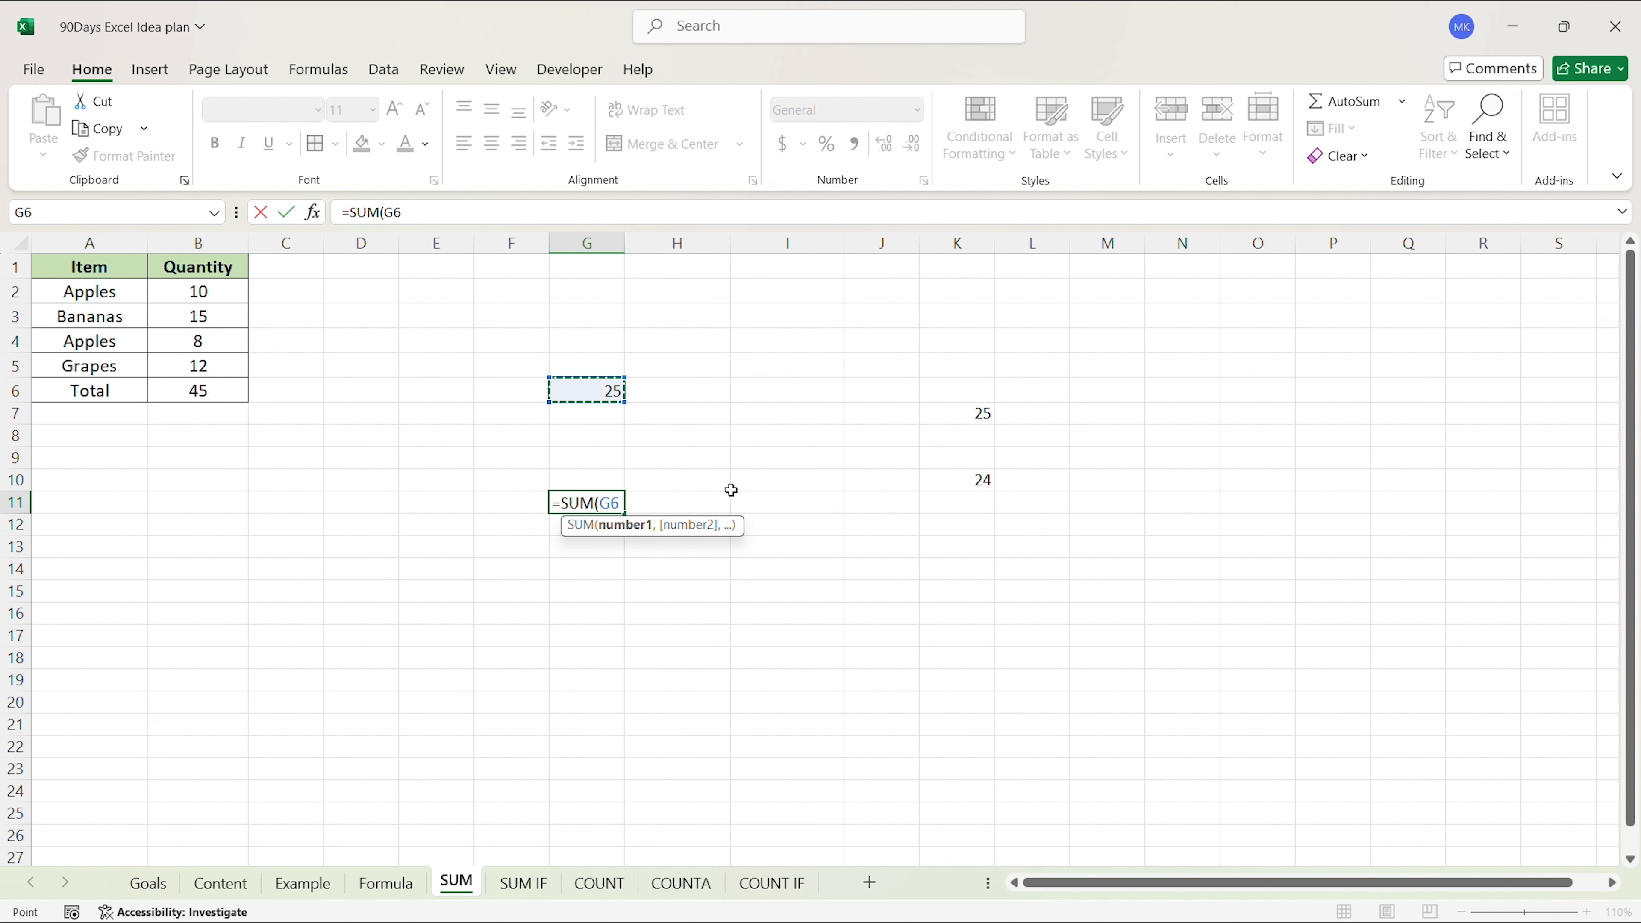
pyautogui.write(',')
pyautogui.click(974, 414)
pyautogui.write(',')
pyautogui.click(981, 480)
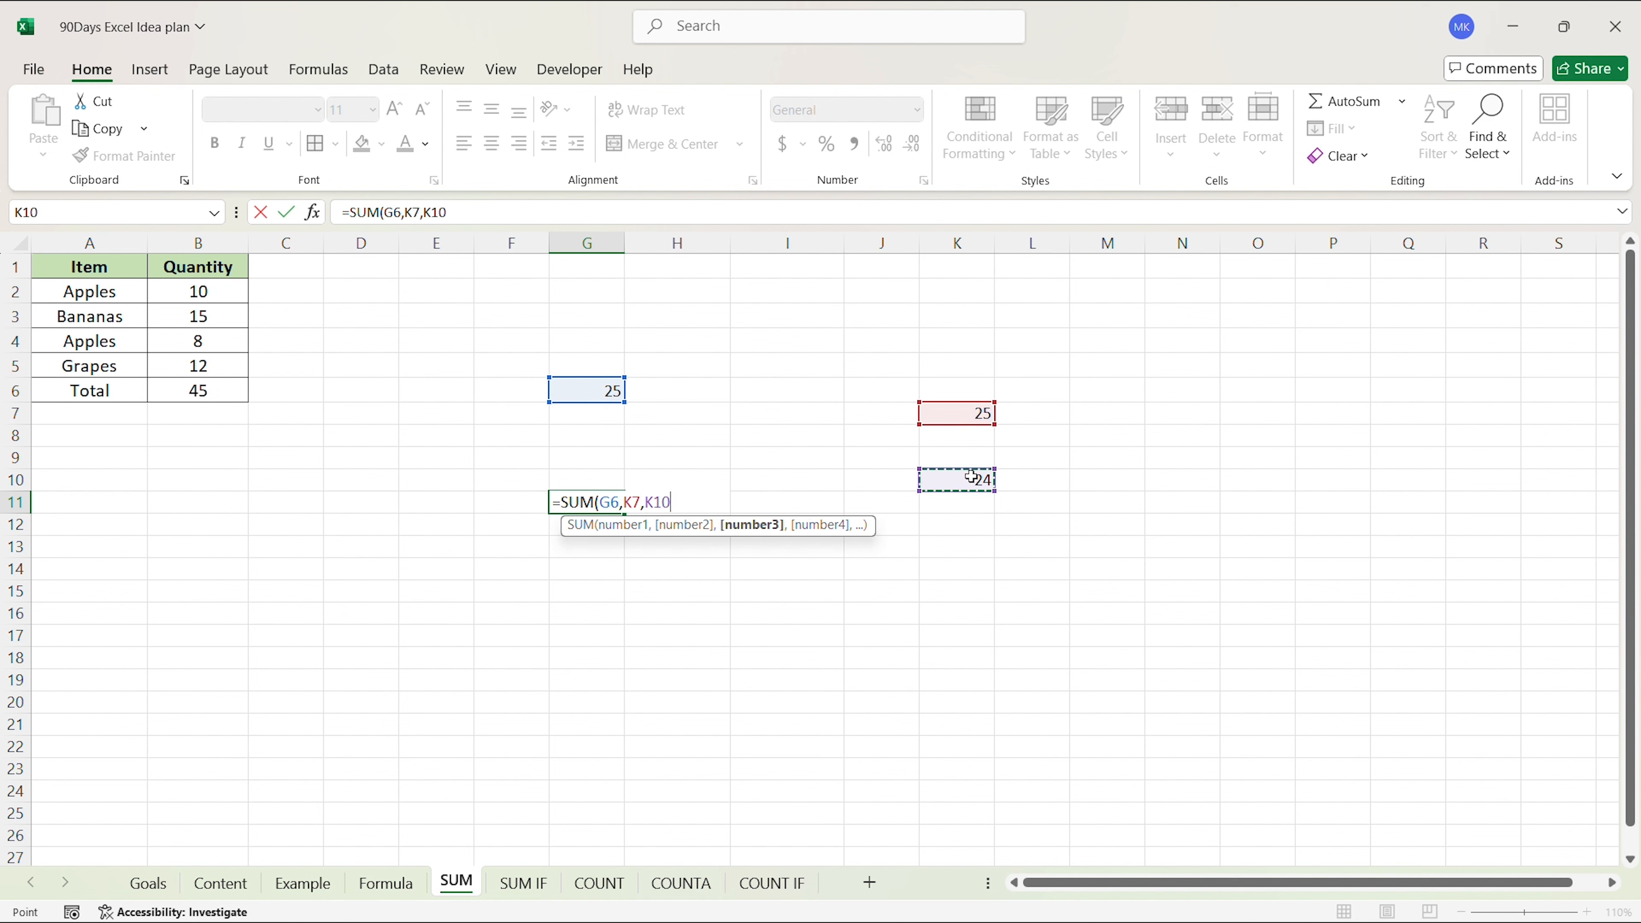
pyautogui.hotkey('ctrl', 'Return')
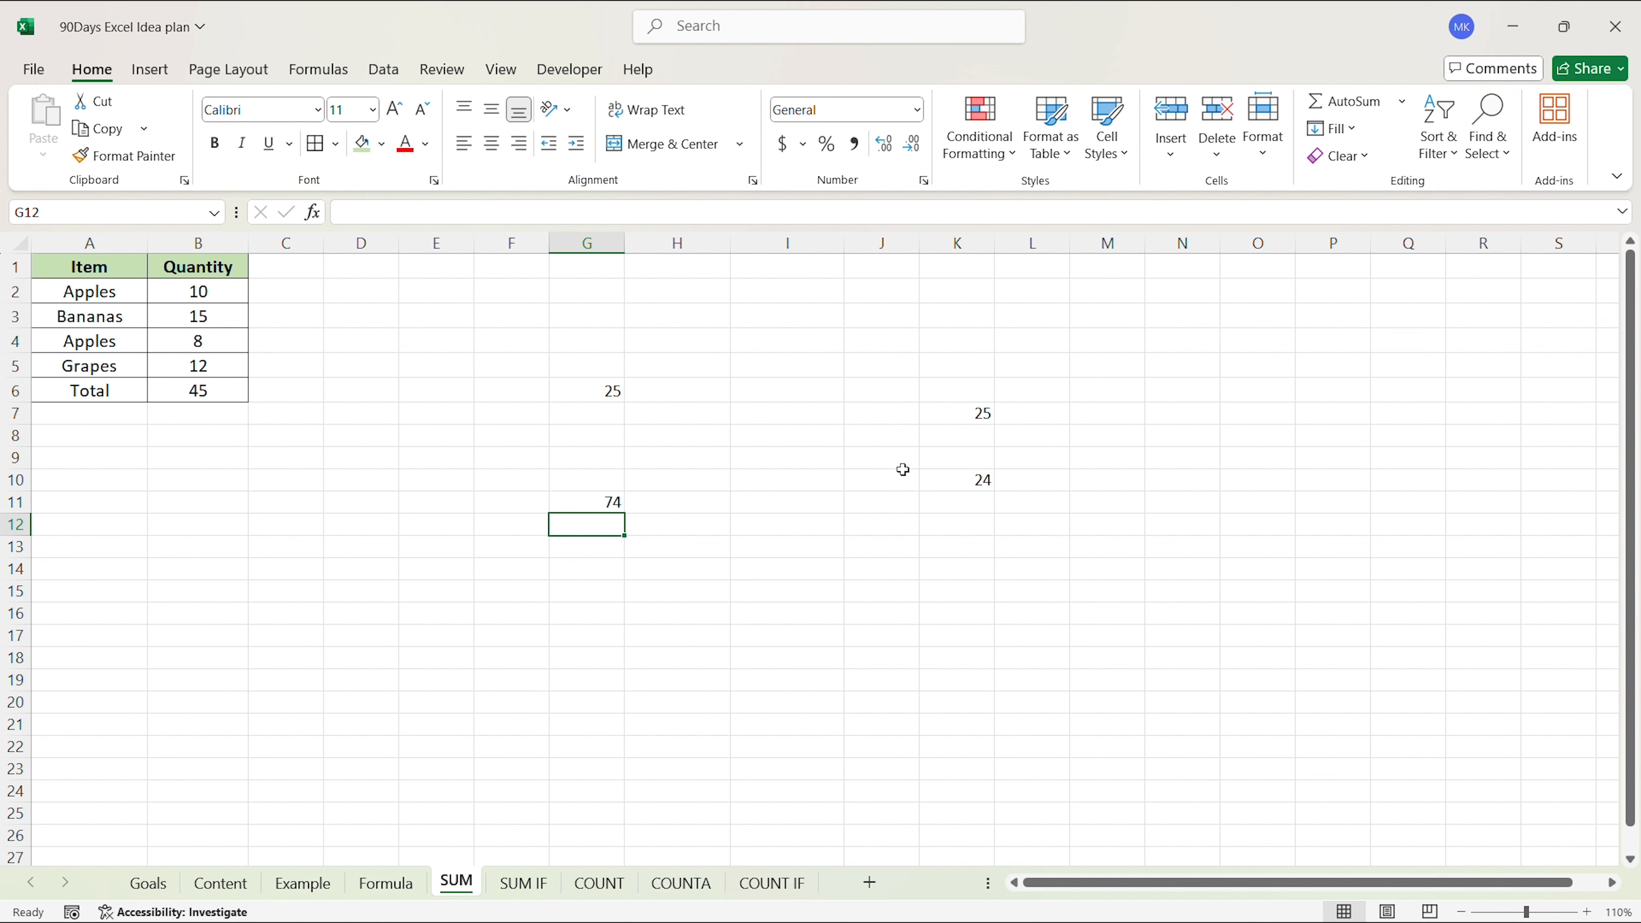
# Clear the scattered sample numbers and their sum from the cells beside the table
pyautogui.click(1105, 591)
pyautogui.moveTo(1009, 679); pyautogui.dragTo(558, 373)
pyautogui.press('Delete')
pyautogui.moveTo(653, 563); pyautogui.dragTo(627, 536)
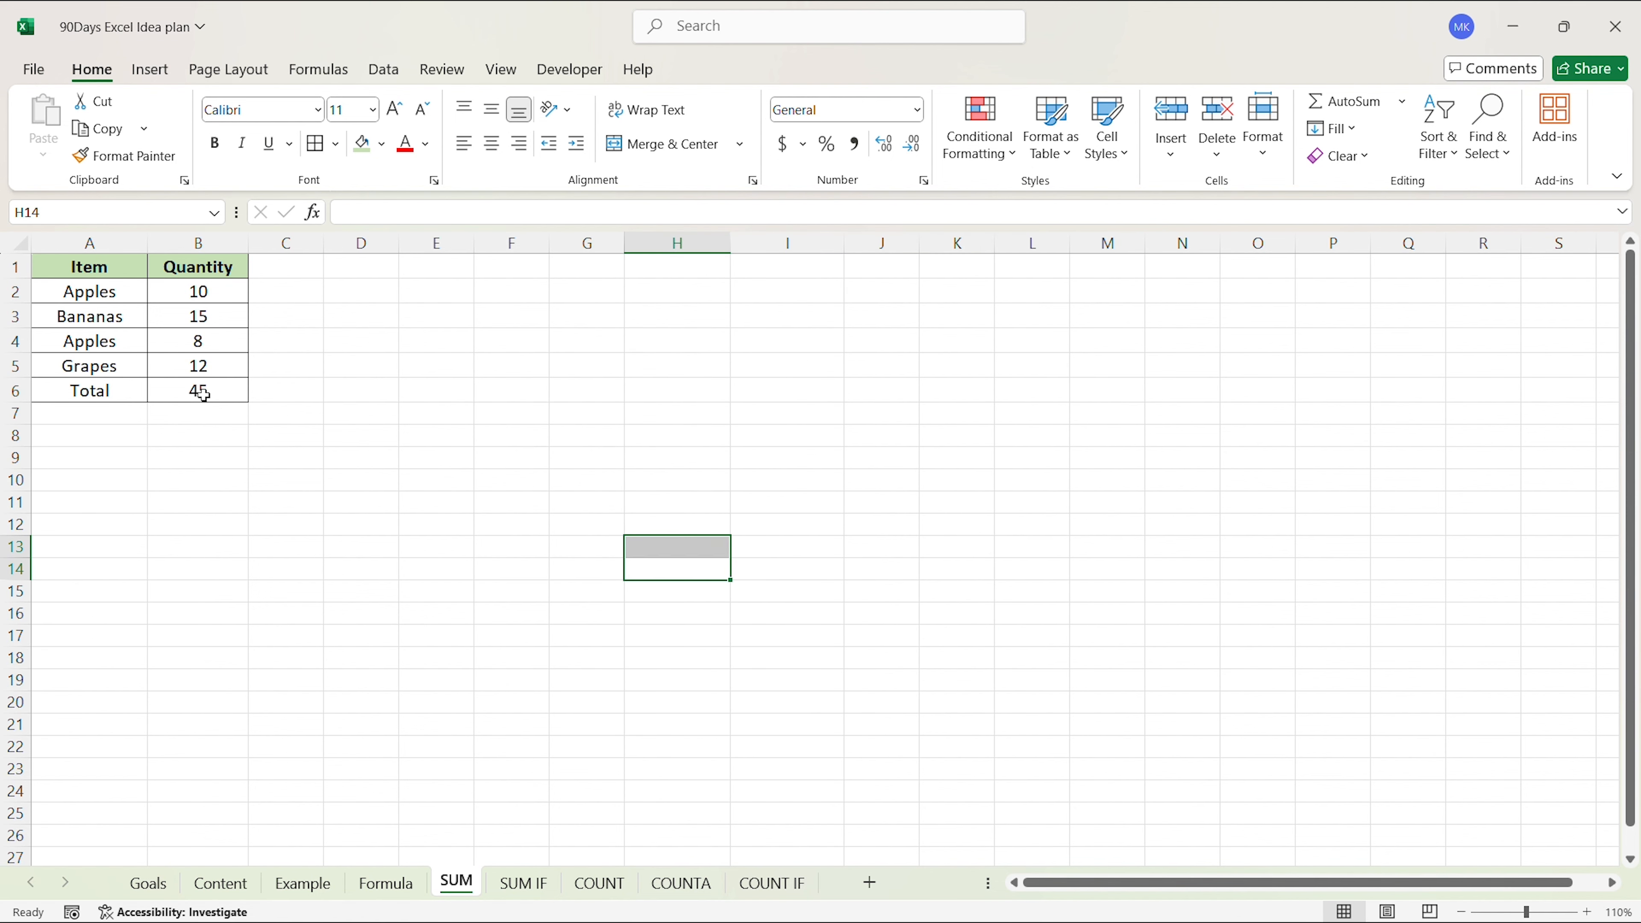
# Clear the total quantity formula from cell B6
pyautogui.click(204, 396)
pyautogui.doubleClick(206, 385)
pyautogui.click(432, 501)
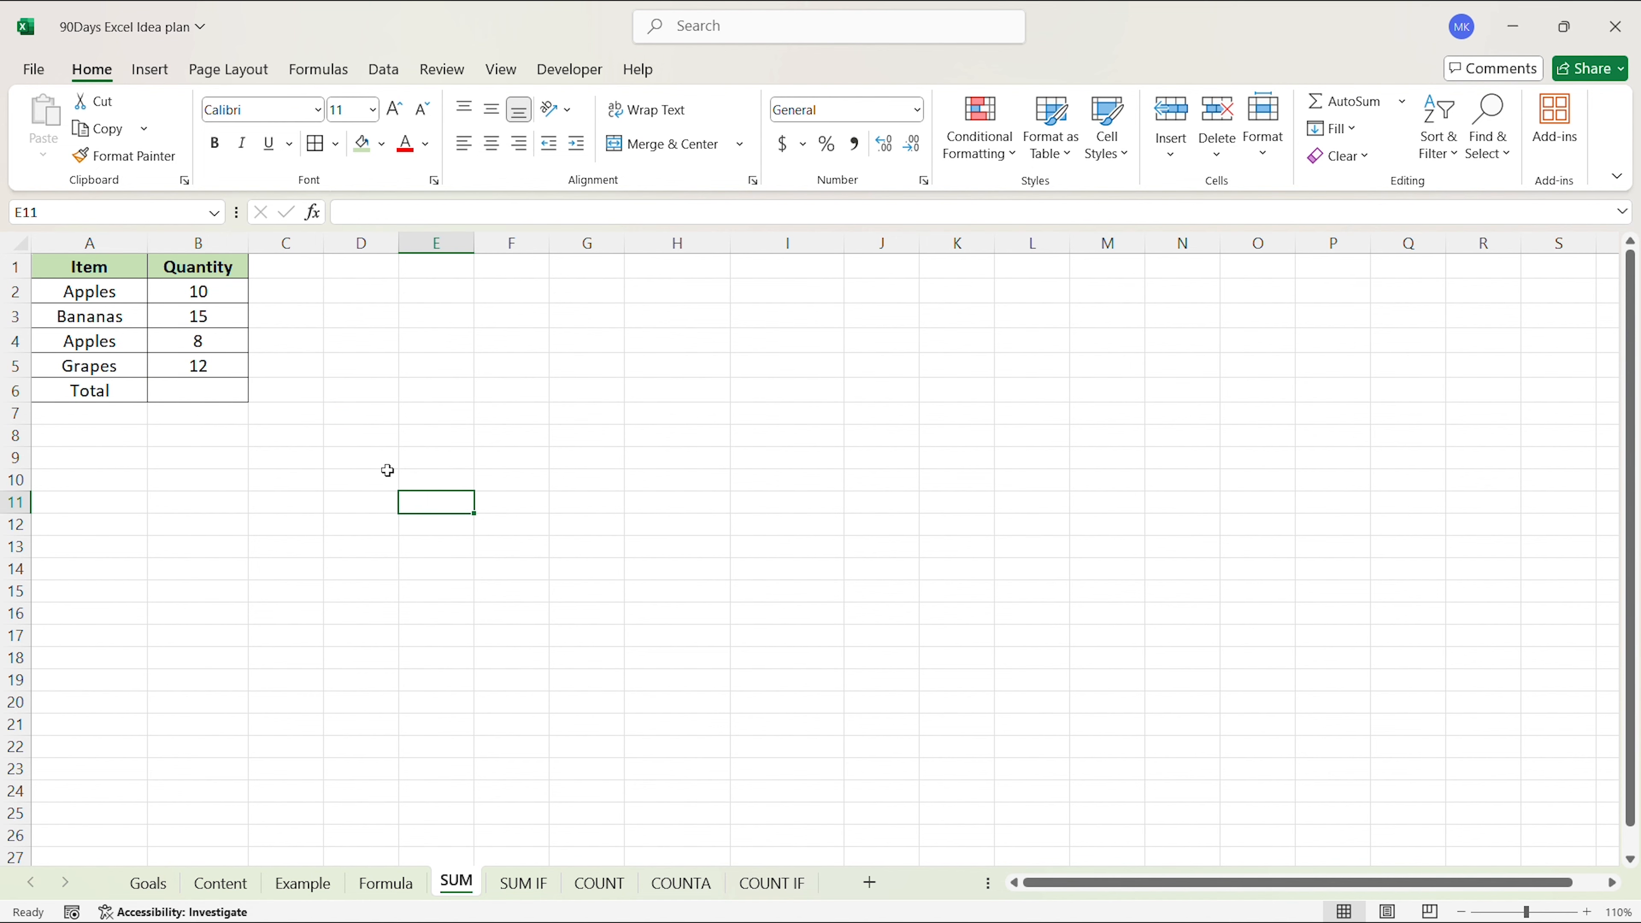
# Calculate the total quantity in cell B6 with AutoSum
pyautogui.click(319, 69)
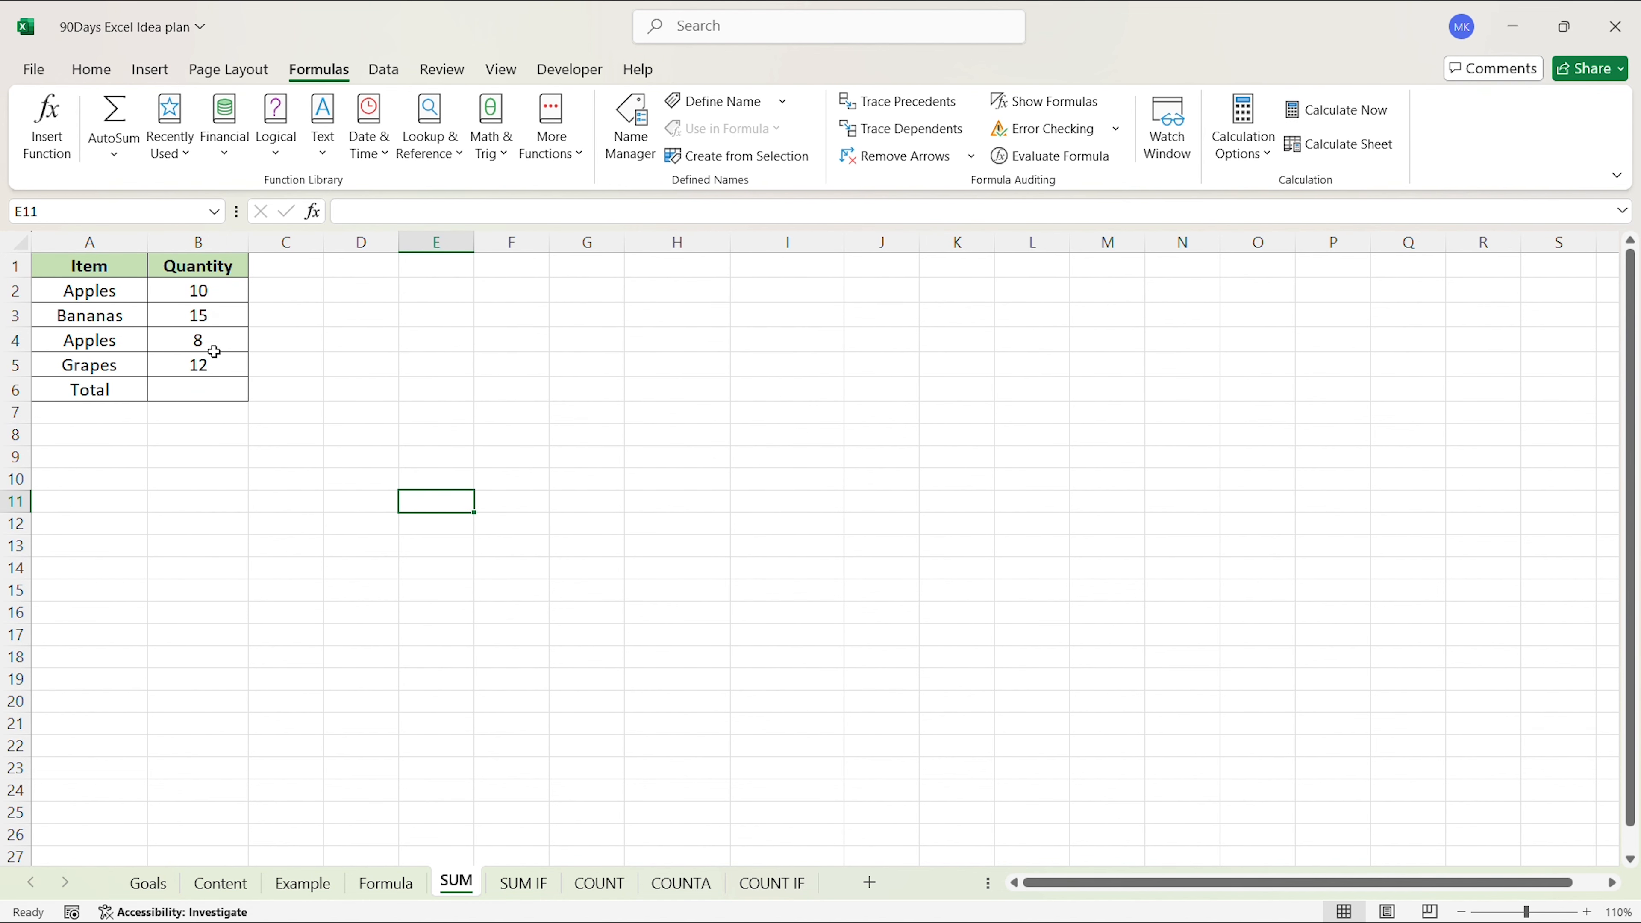
pyautogui.click(224, 388)
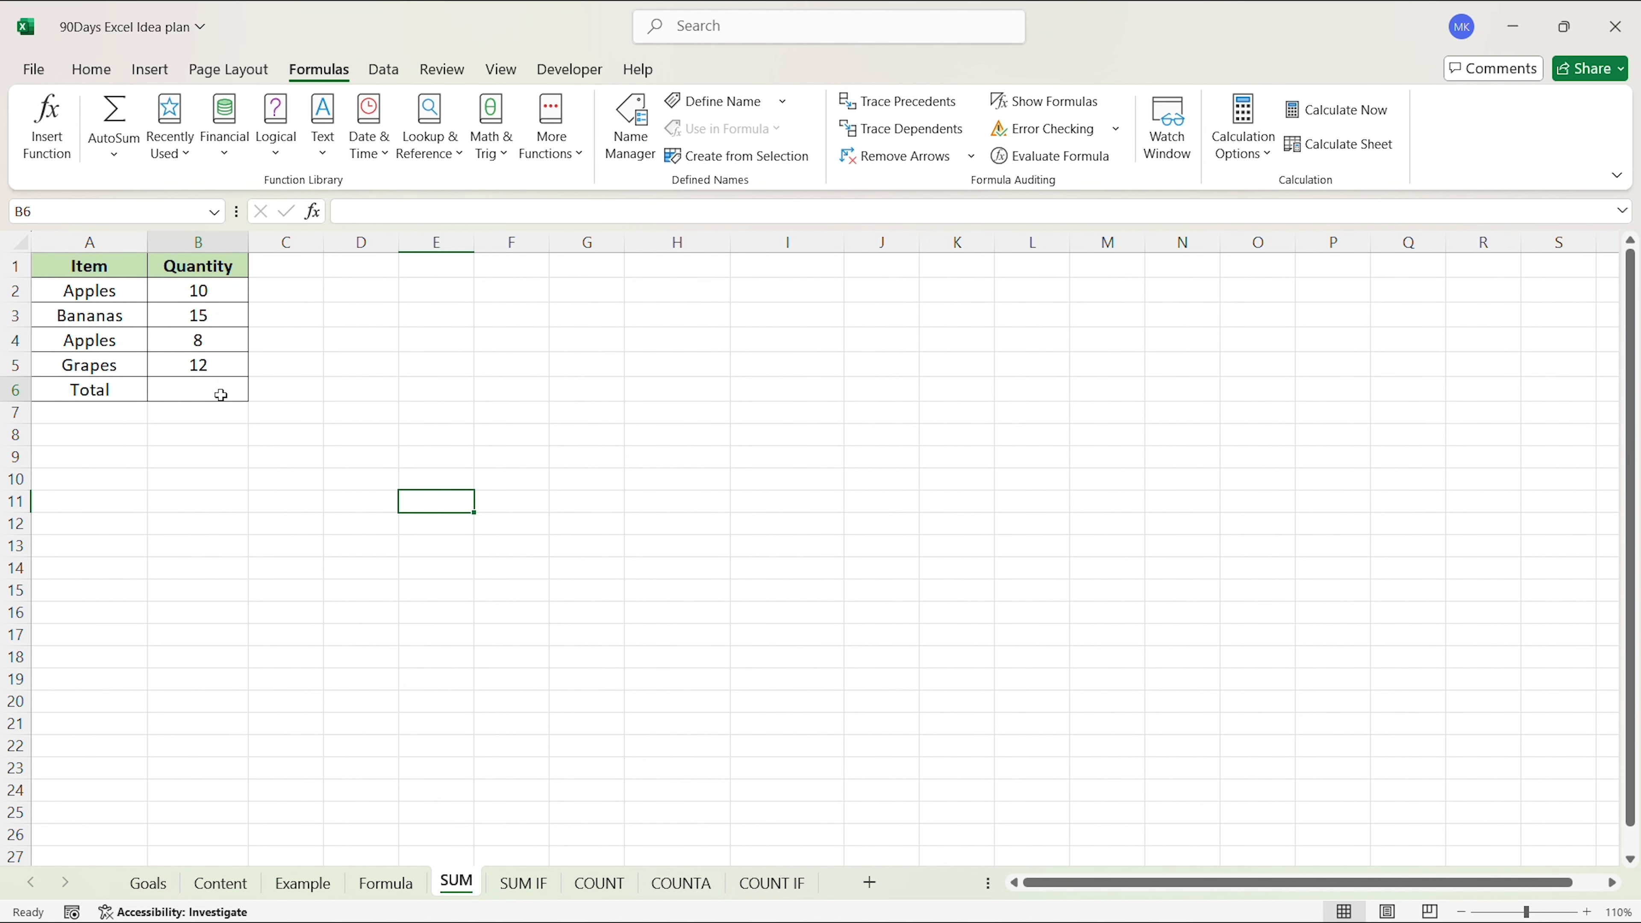
pyautogui.click(114, 113)
pyautogui.press('Return')
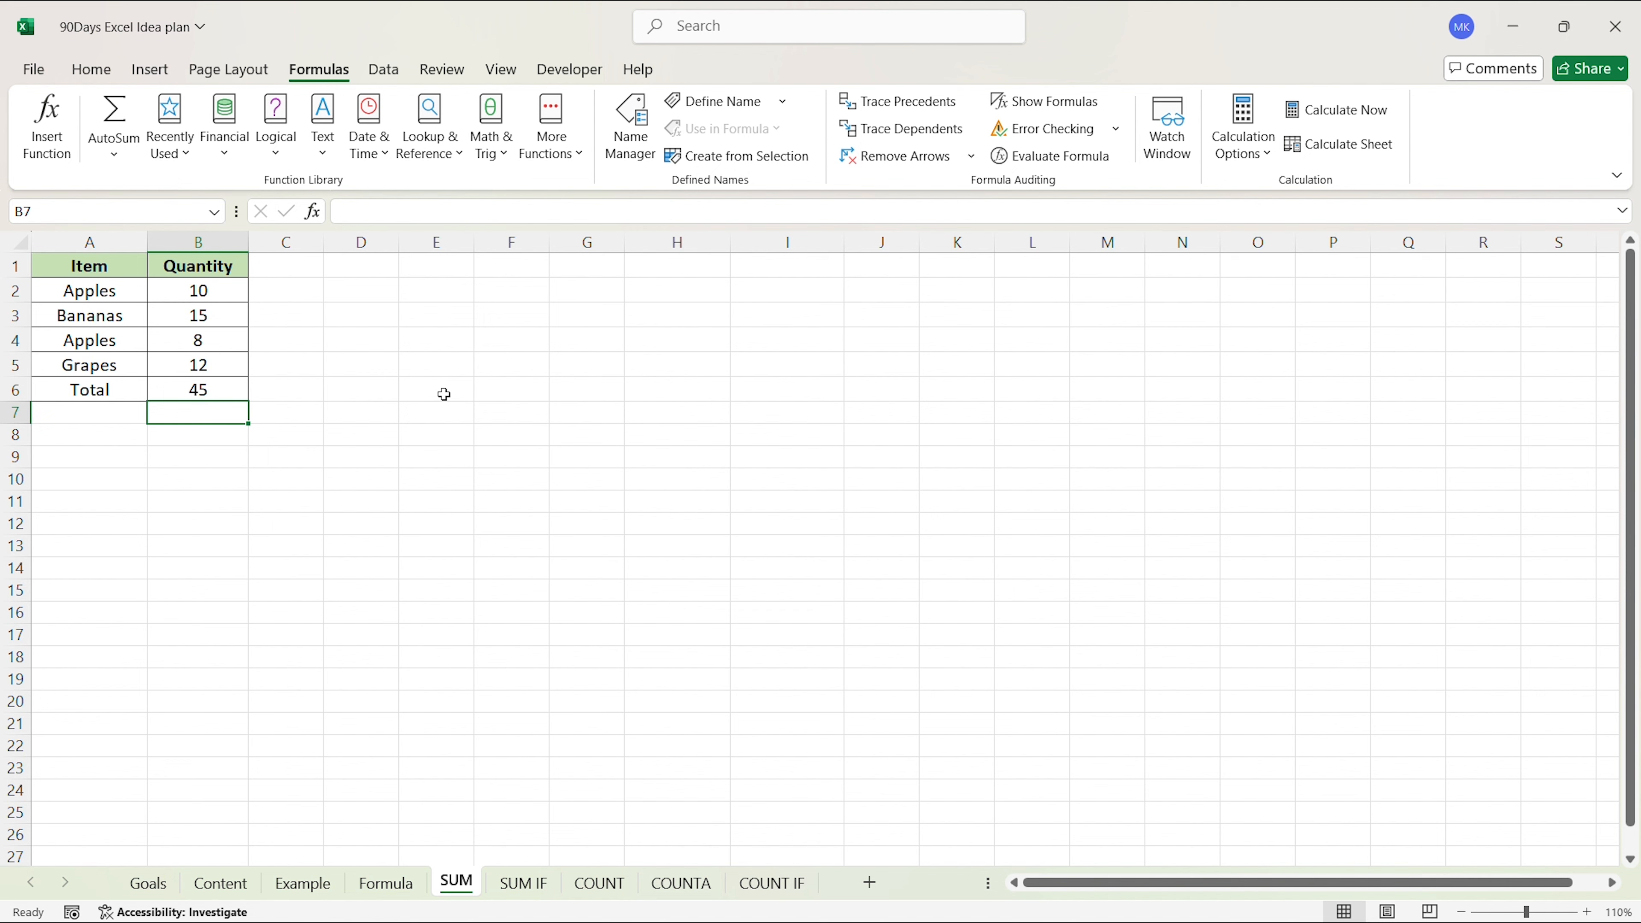
pyautogui.click(414, 543)
# Open the SUM IF sheet and clear cells D3 and E3 under the SUMIF heading
pyautogui.click(525, 880)
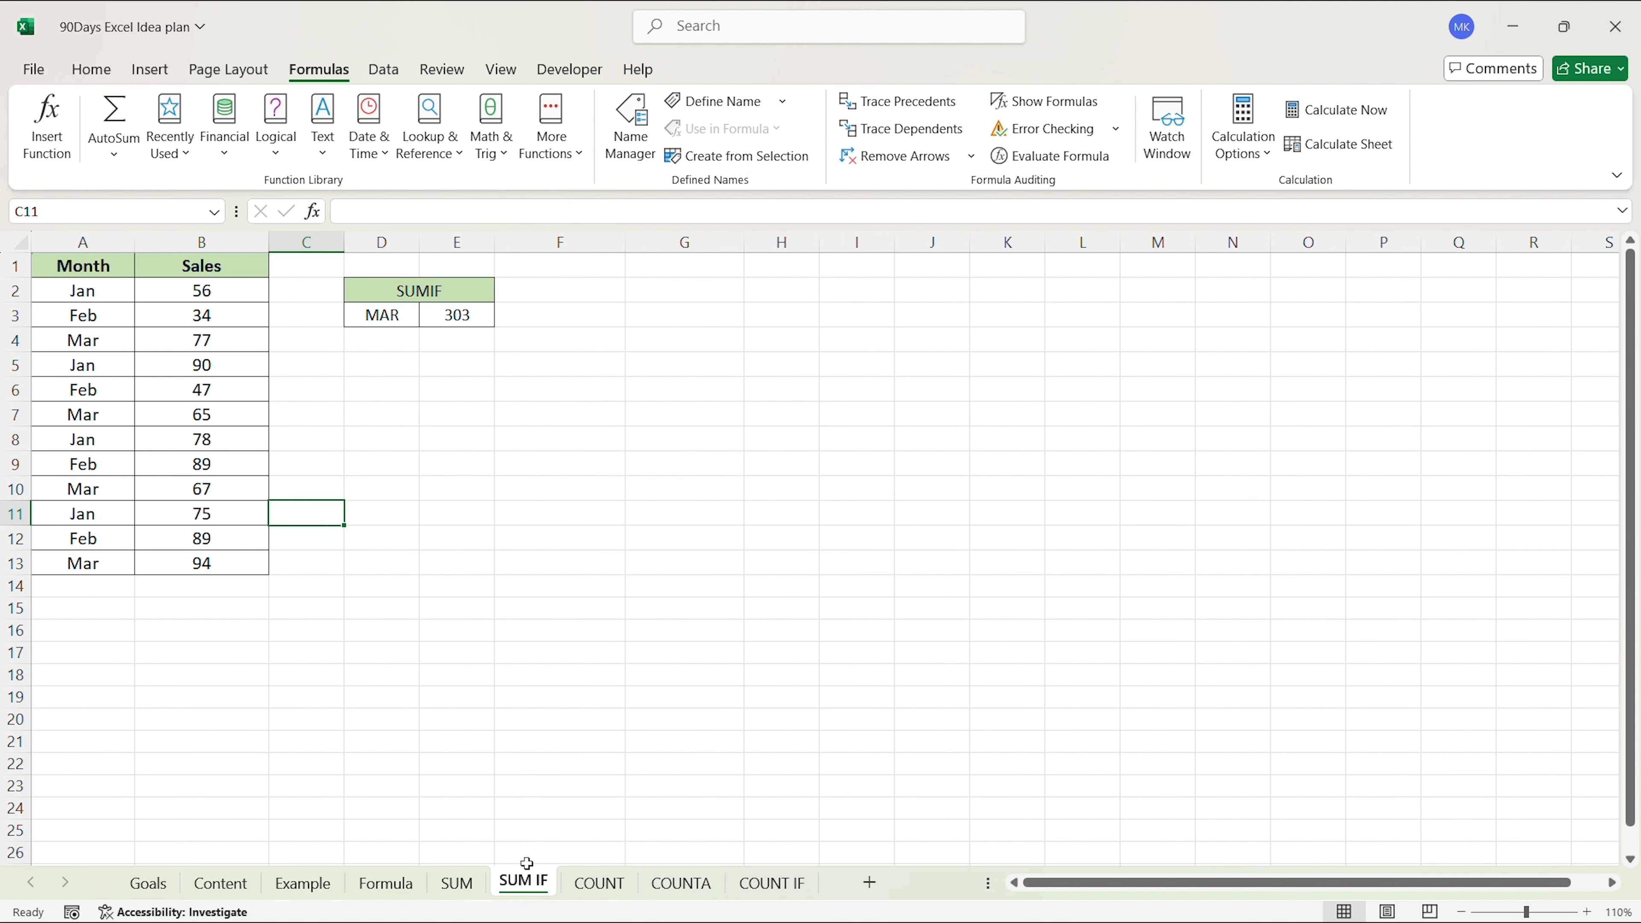
pyautogui.click(498, 554)
pyautogui.click(470, 316)
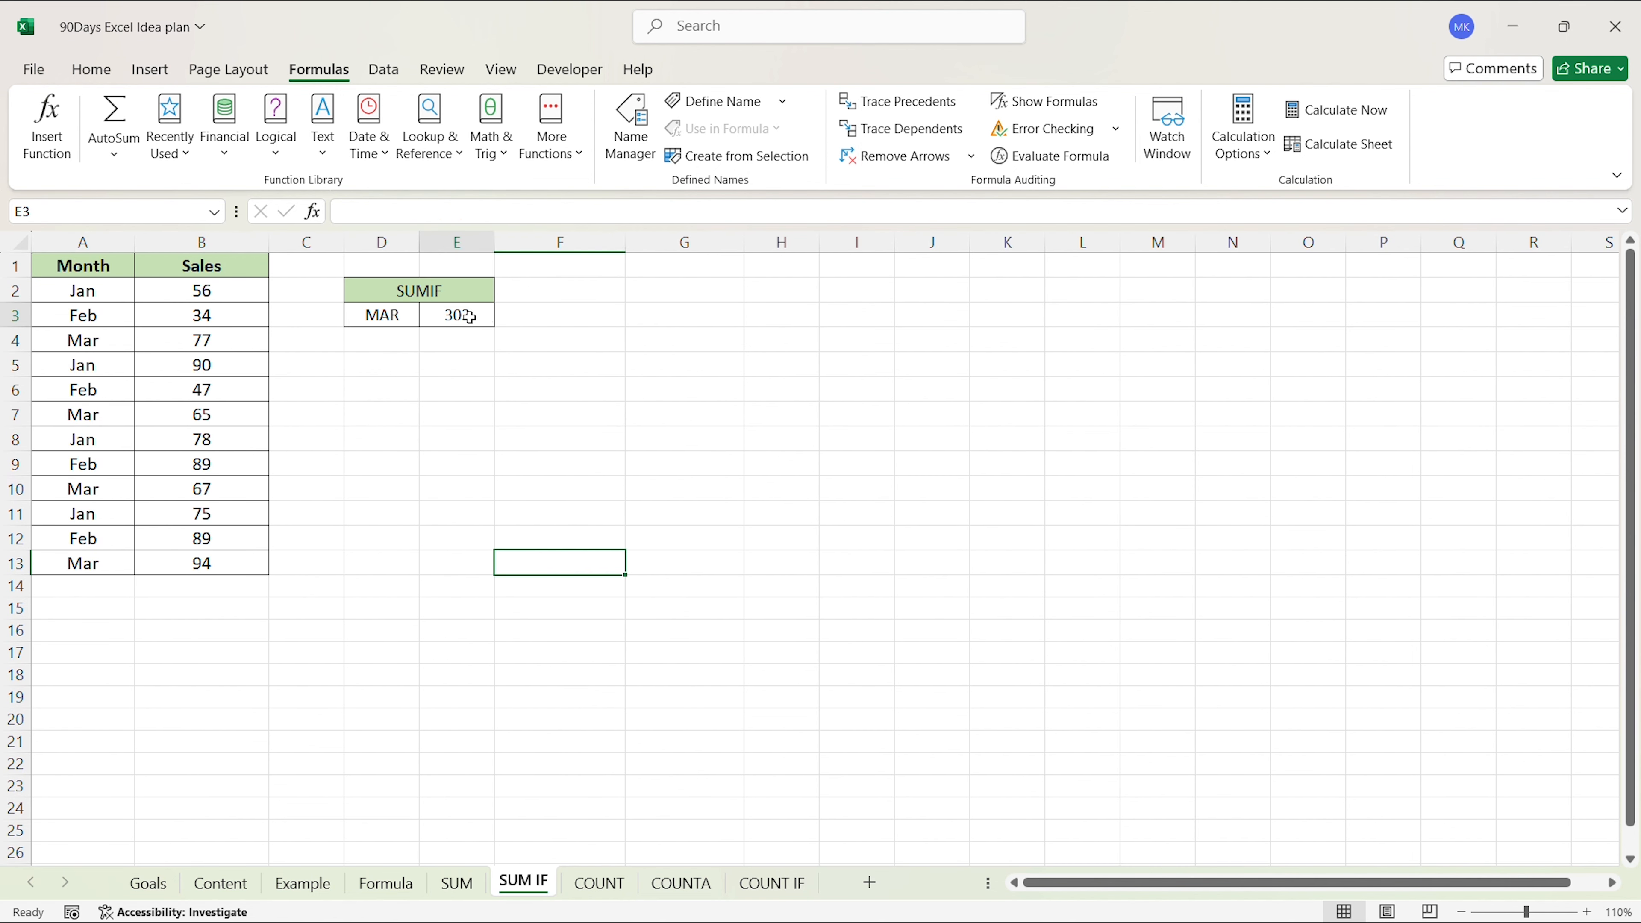
pyautogui.press('BackSpace')
pyautogui.click(439, 417)
pyautogui.click(396, 321)
pyautogui.press('BackSpace')
pyautogui.click(439, 391)
pyautogui.click(451, 322)
pyautogui.click(462, 433)
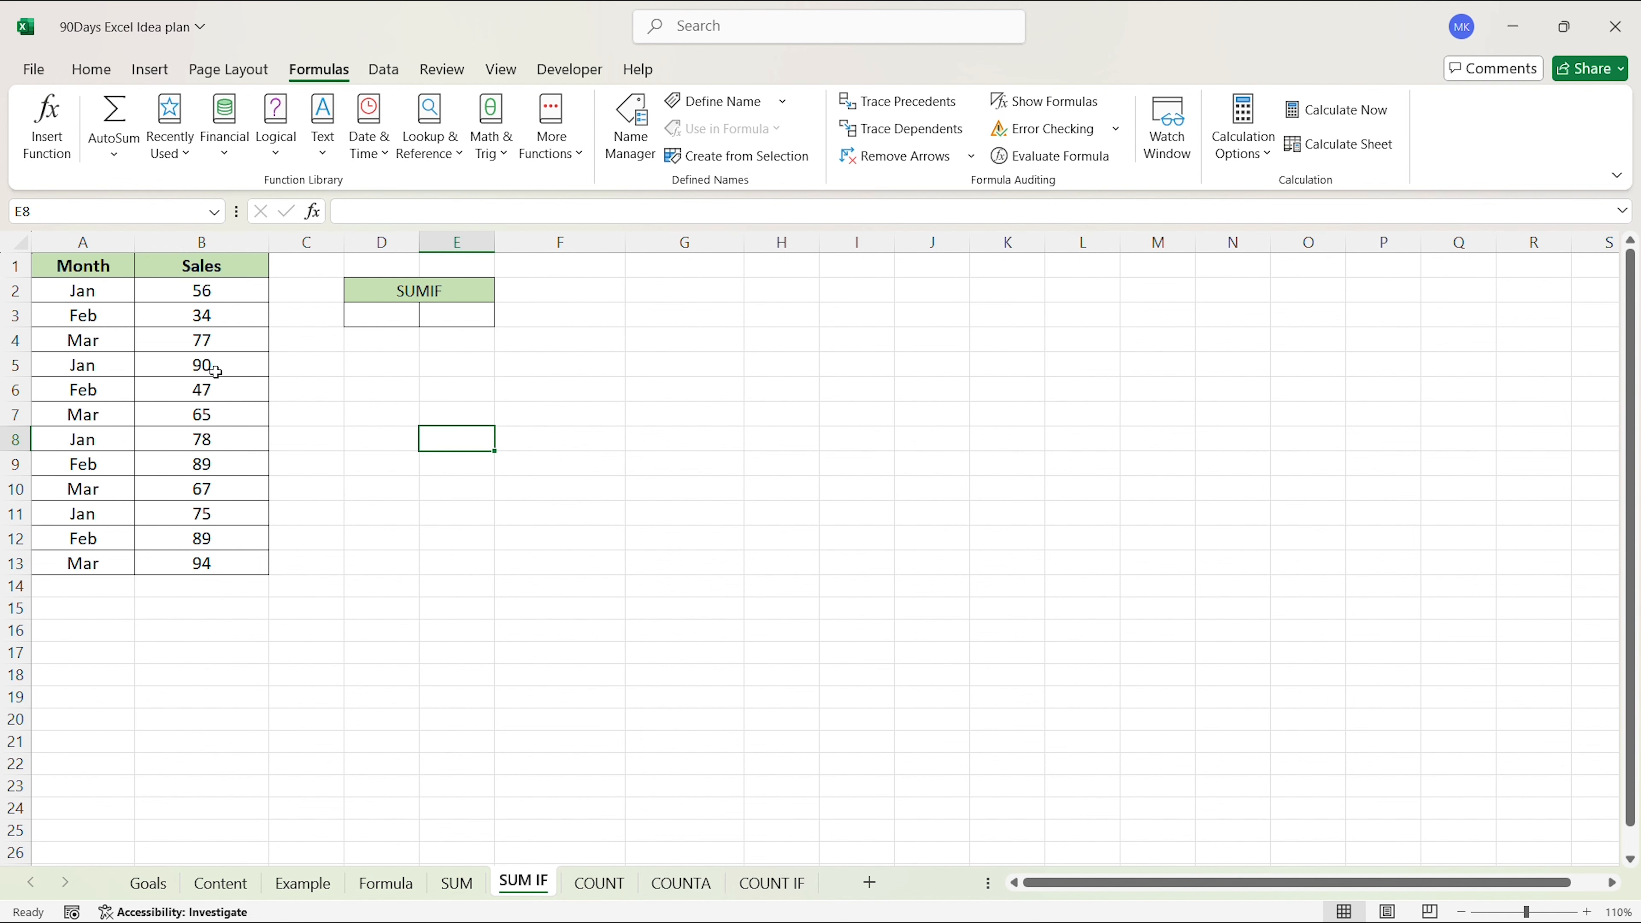
# Examine the Month and Sales columns, matching the first Jan, Feb and Mar entries with their sales values
pyautogui.moveTo(105, 269); pyautogui.dragTo(111, 590)
pyautogui.click(197, 564)
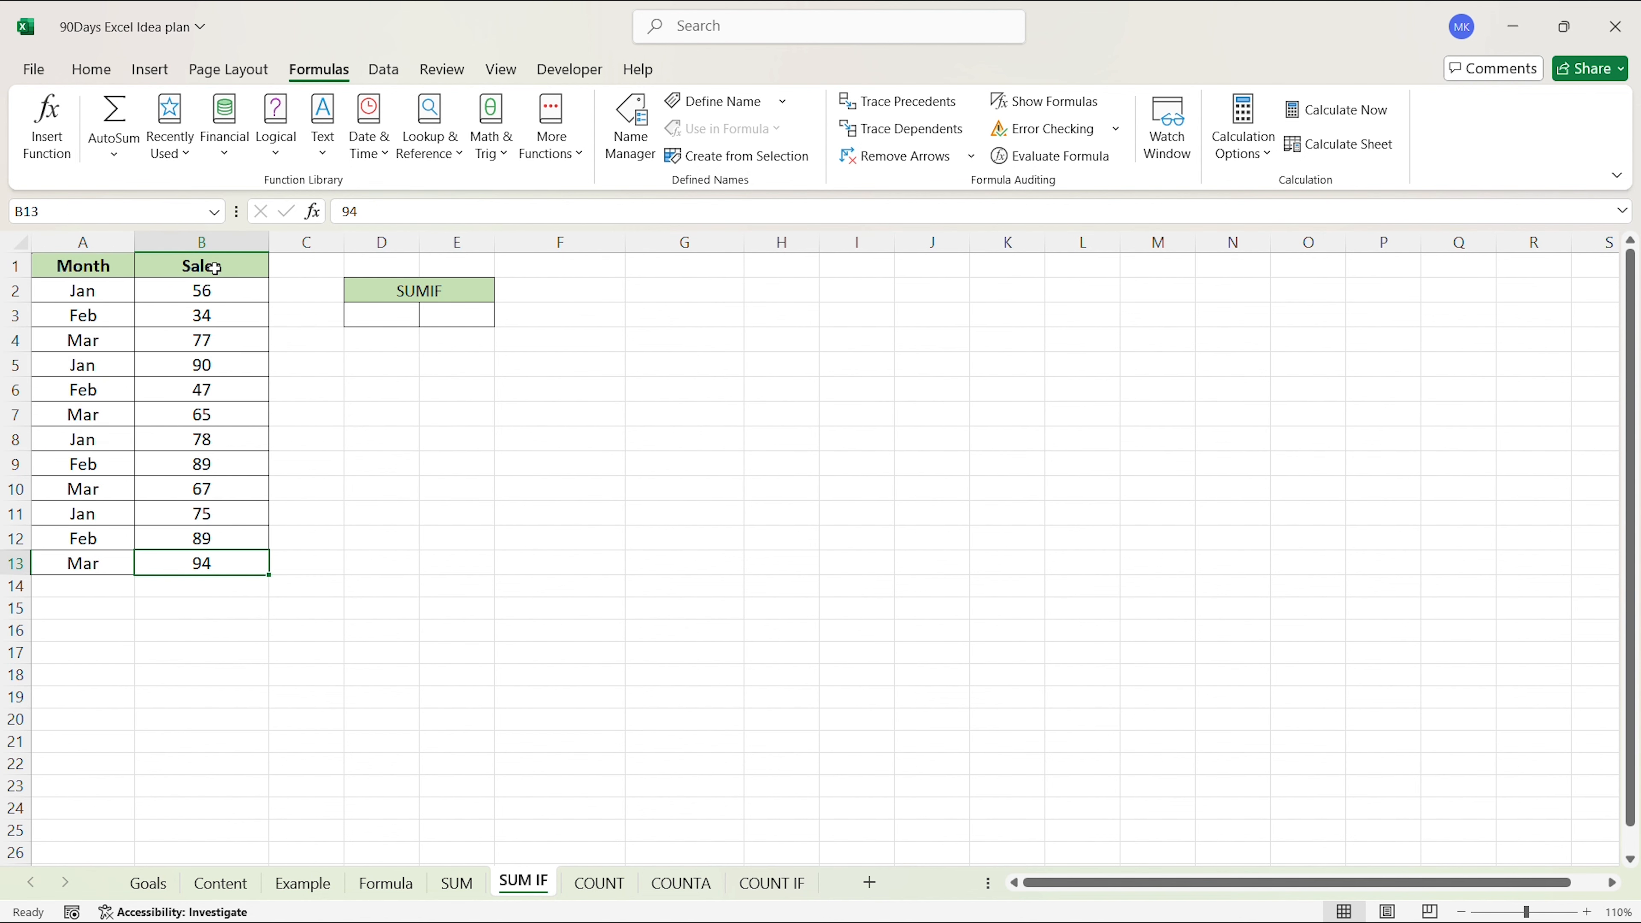
pyautogui.moveTo(214, 267); pyautogui.dragTo(202, 569)
pyautogui.click(281, 562)
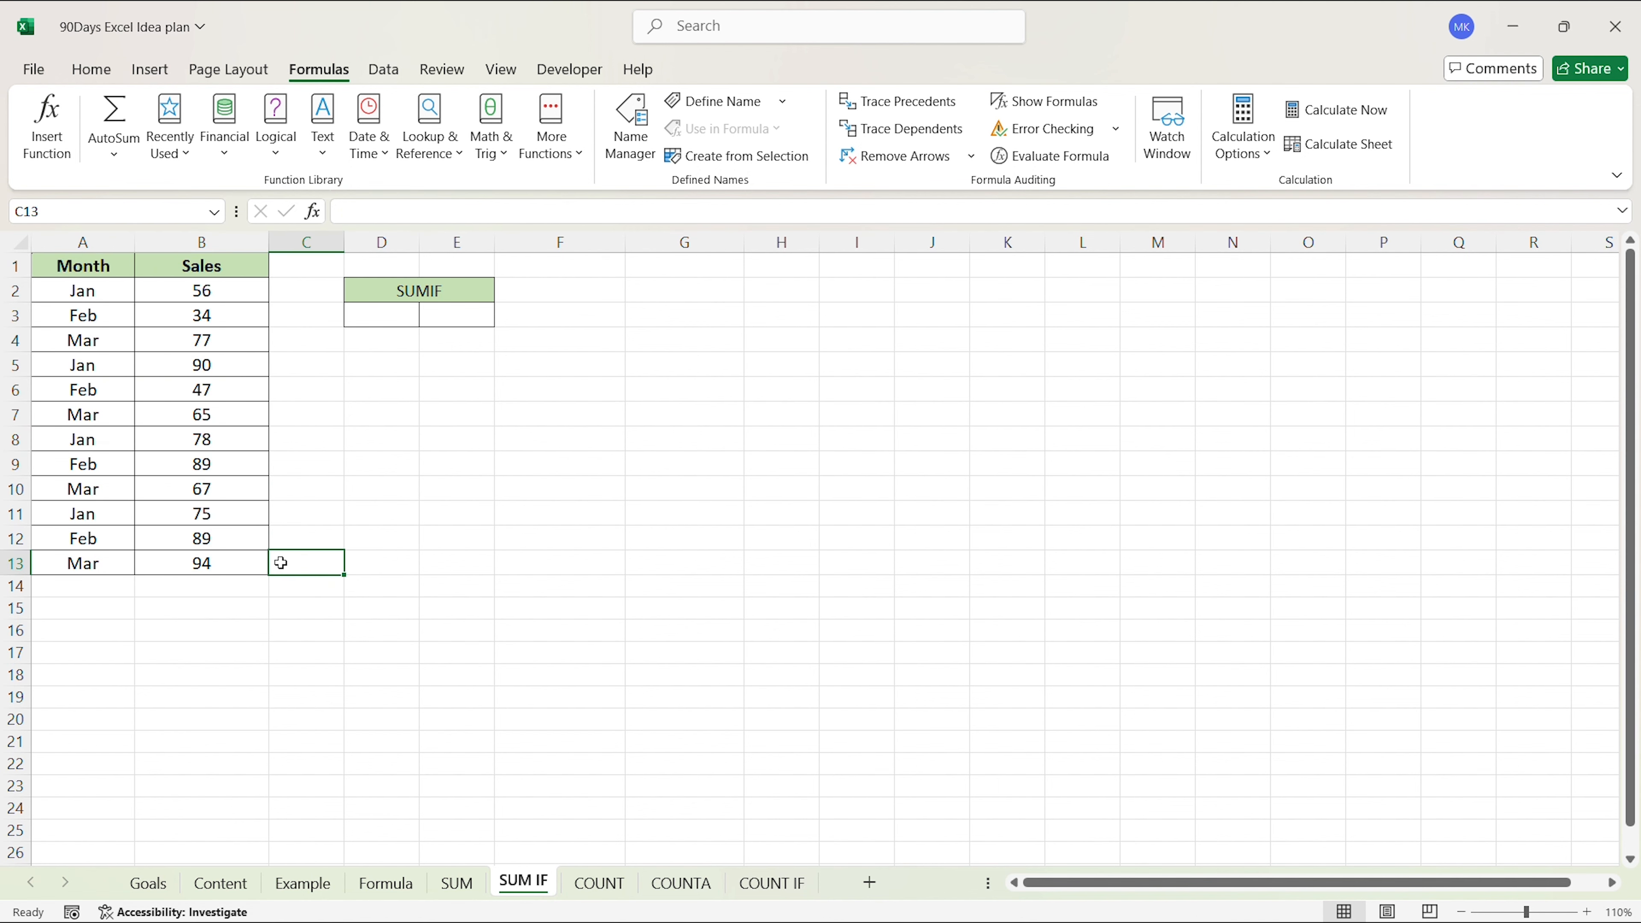
pyautogui.click(85, 297)
pyautogui.click(194, 299)
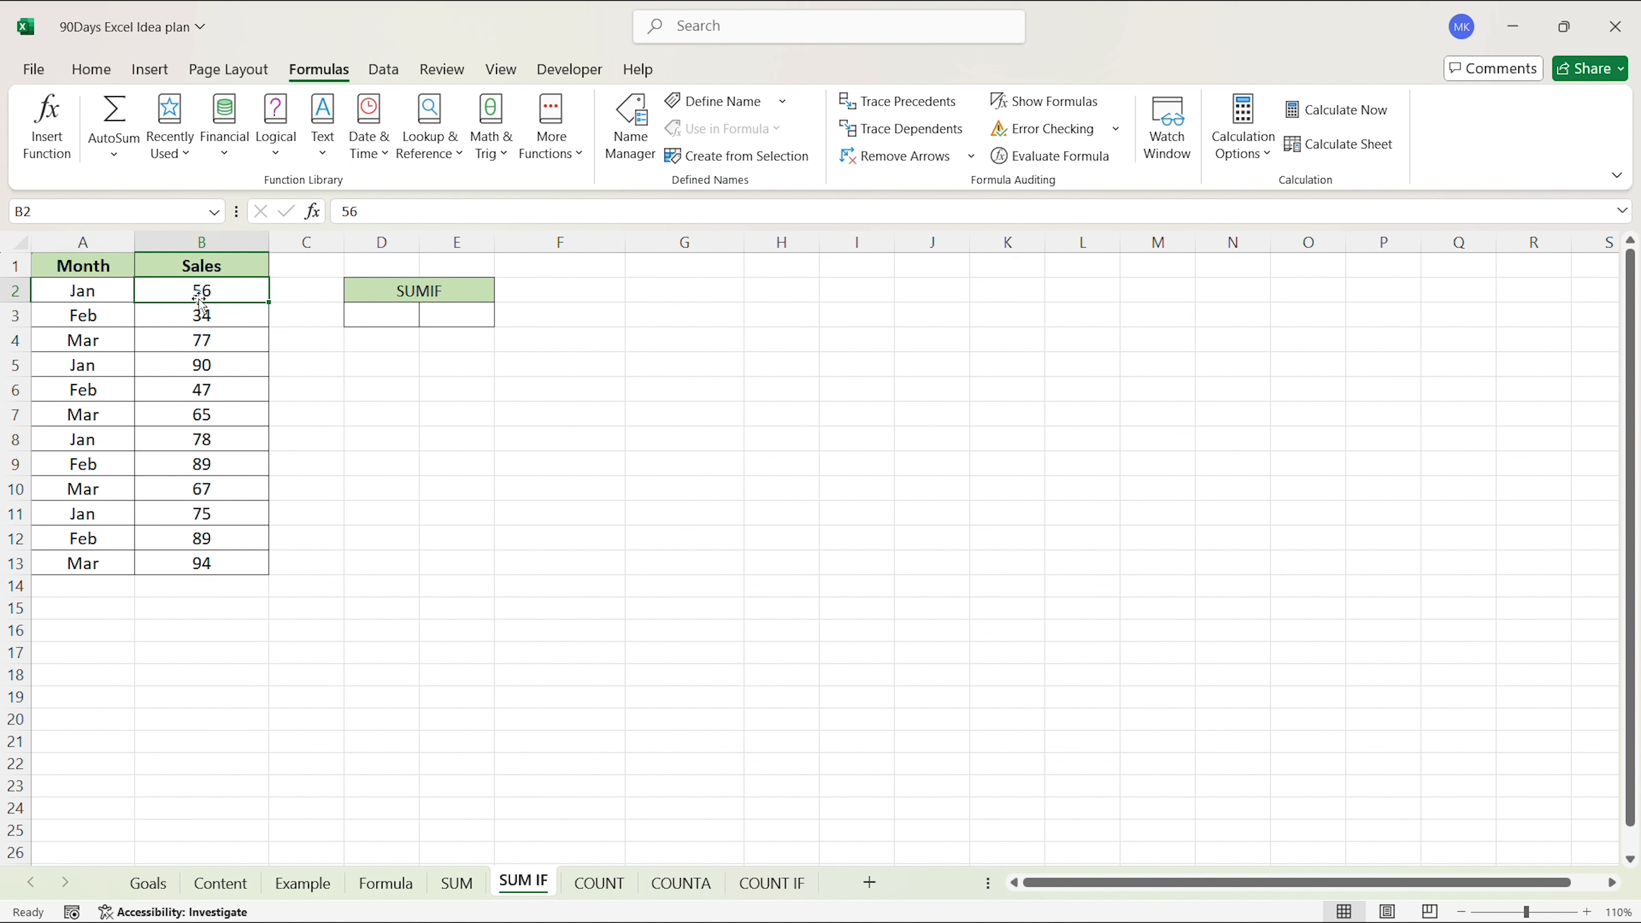
pyautogui.click(105, 320)
pyautogui.click(193, 320)
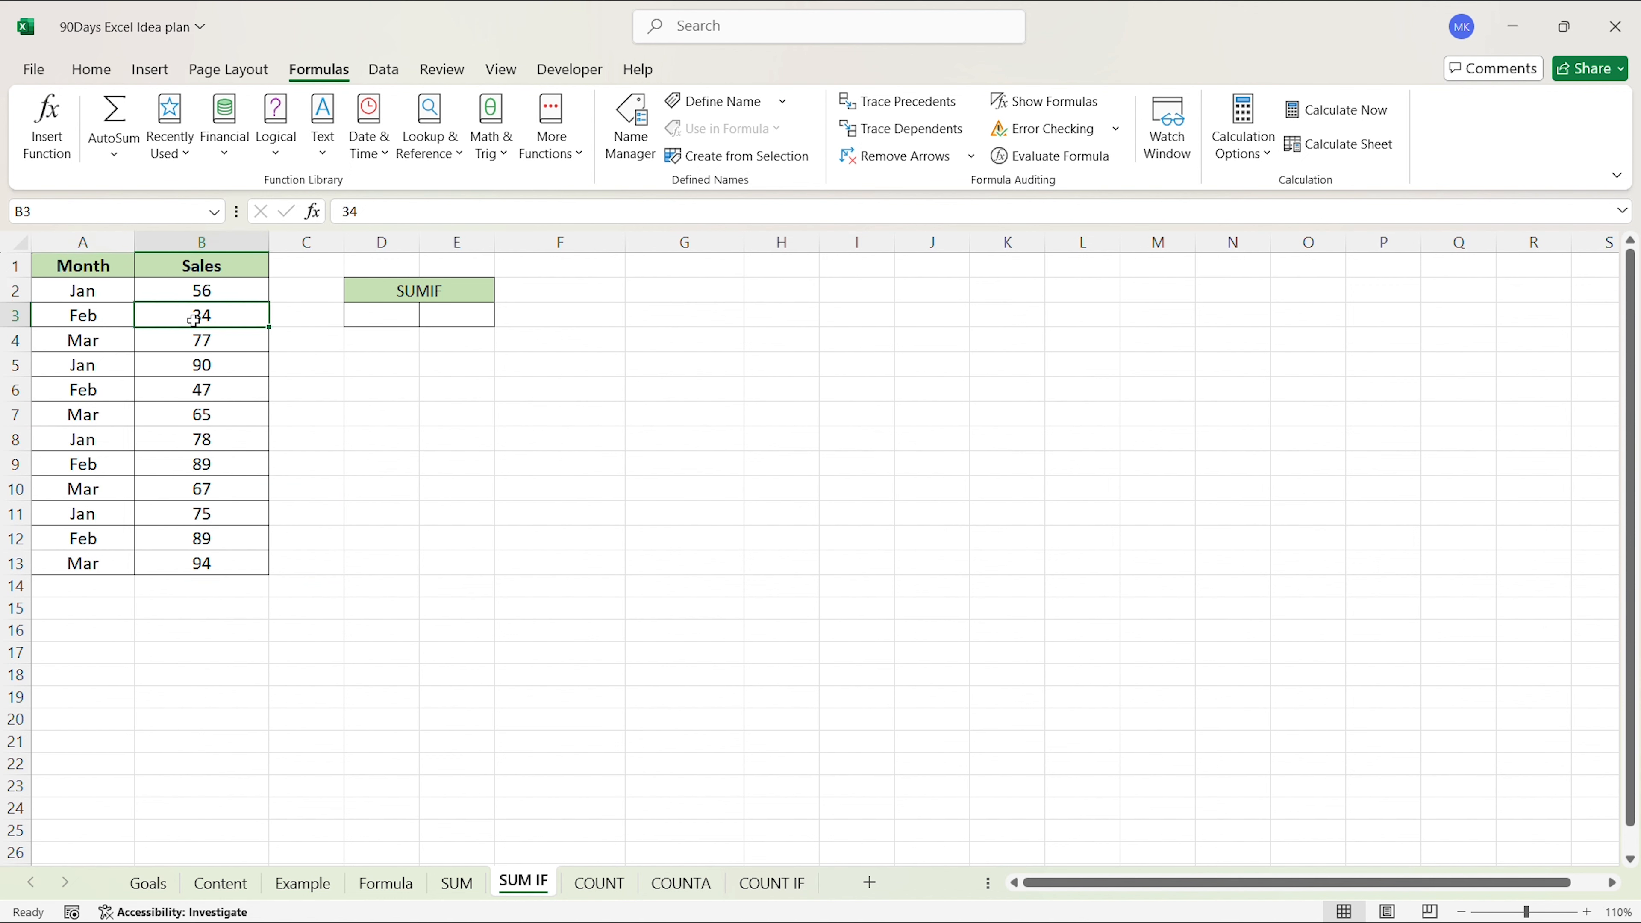
pyautogui.click(119, 350)
pyautogui.click(183, 351)
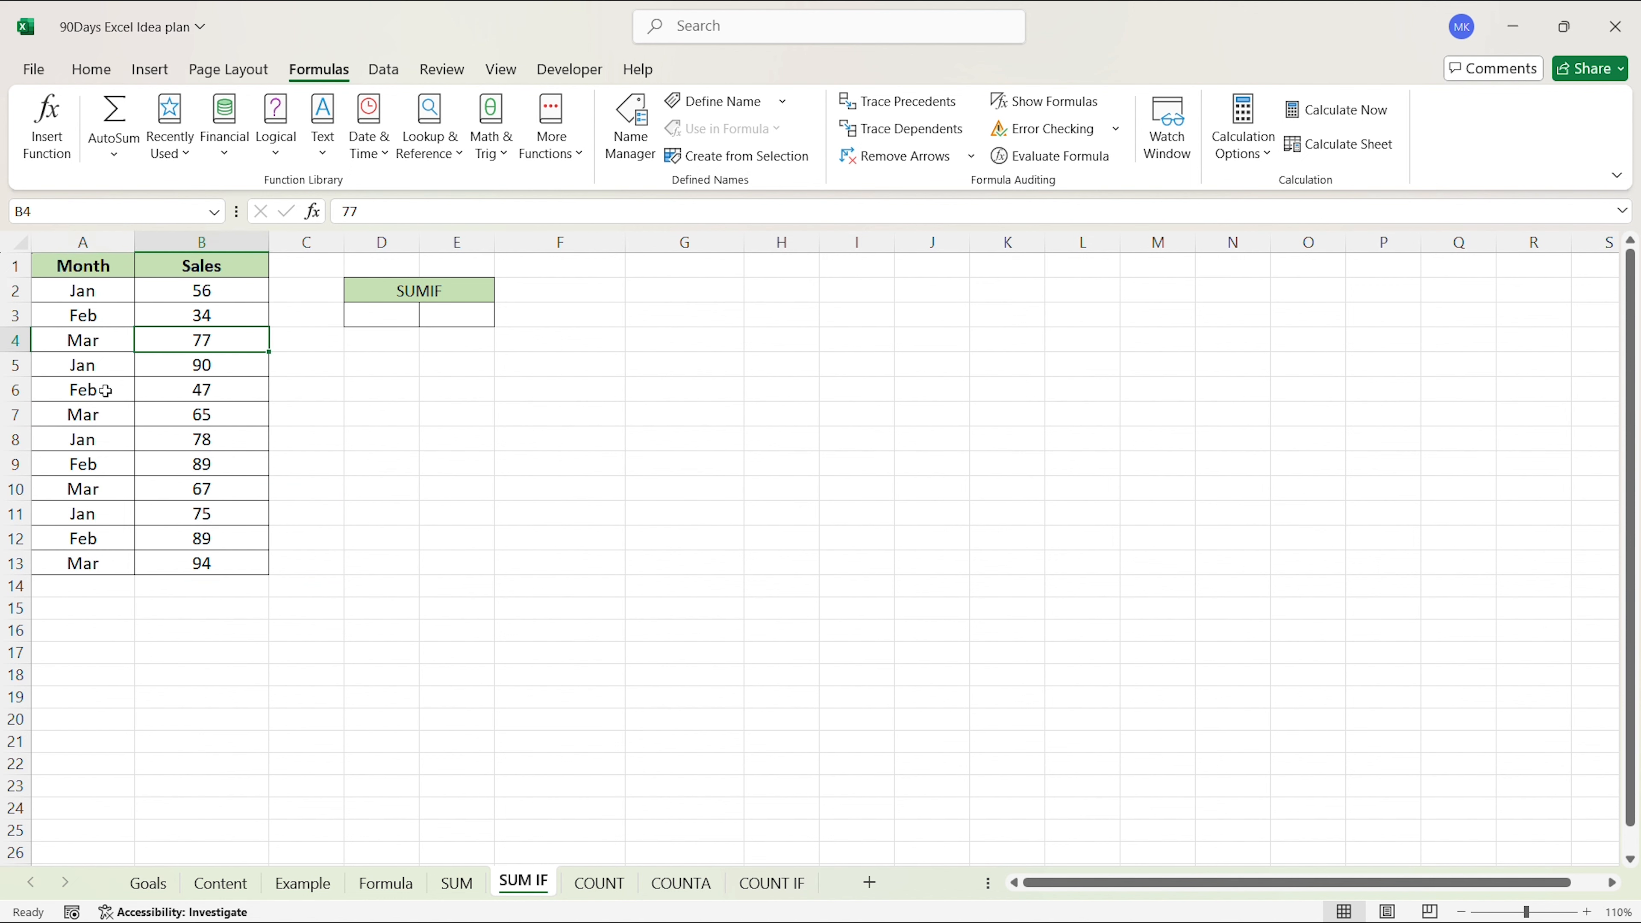
# Examine where the Jan, Feb and Mar entries repeat in the Month column
pyautogui.click(98, 295)
pyautogui.click(113, 364)
pyautogui.click(113, 433)
pyautogui.click(107, 517)
pyautogui.click(126, 571)
pyautogui.click(279, 515)
pyautogui.click(101, 294)
pyautogui.click(101, 373)
pyautogui.click(114, 449)
pyautogui.click(111, 521)
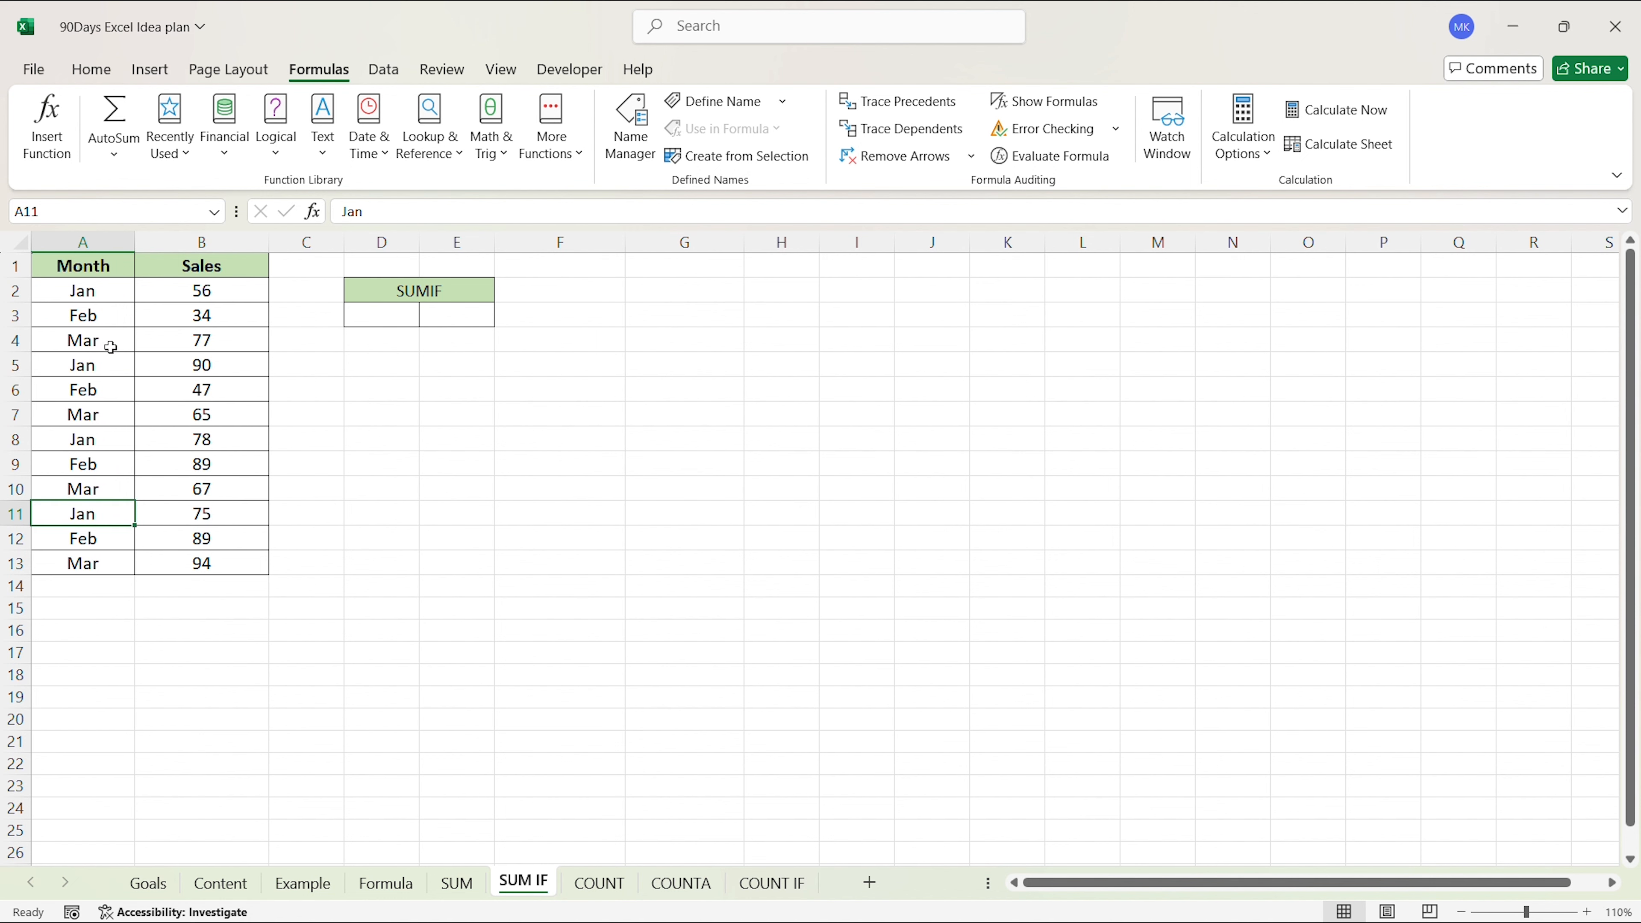
pyautogui.click(105, 319)
pyautogui.click(111, 388)
pyautogui.click(107, 463)
pyautogui.click(95, 537)
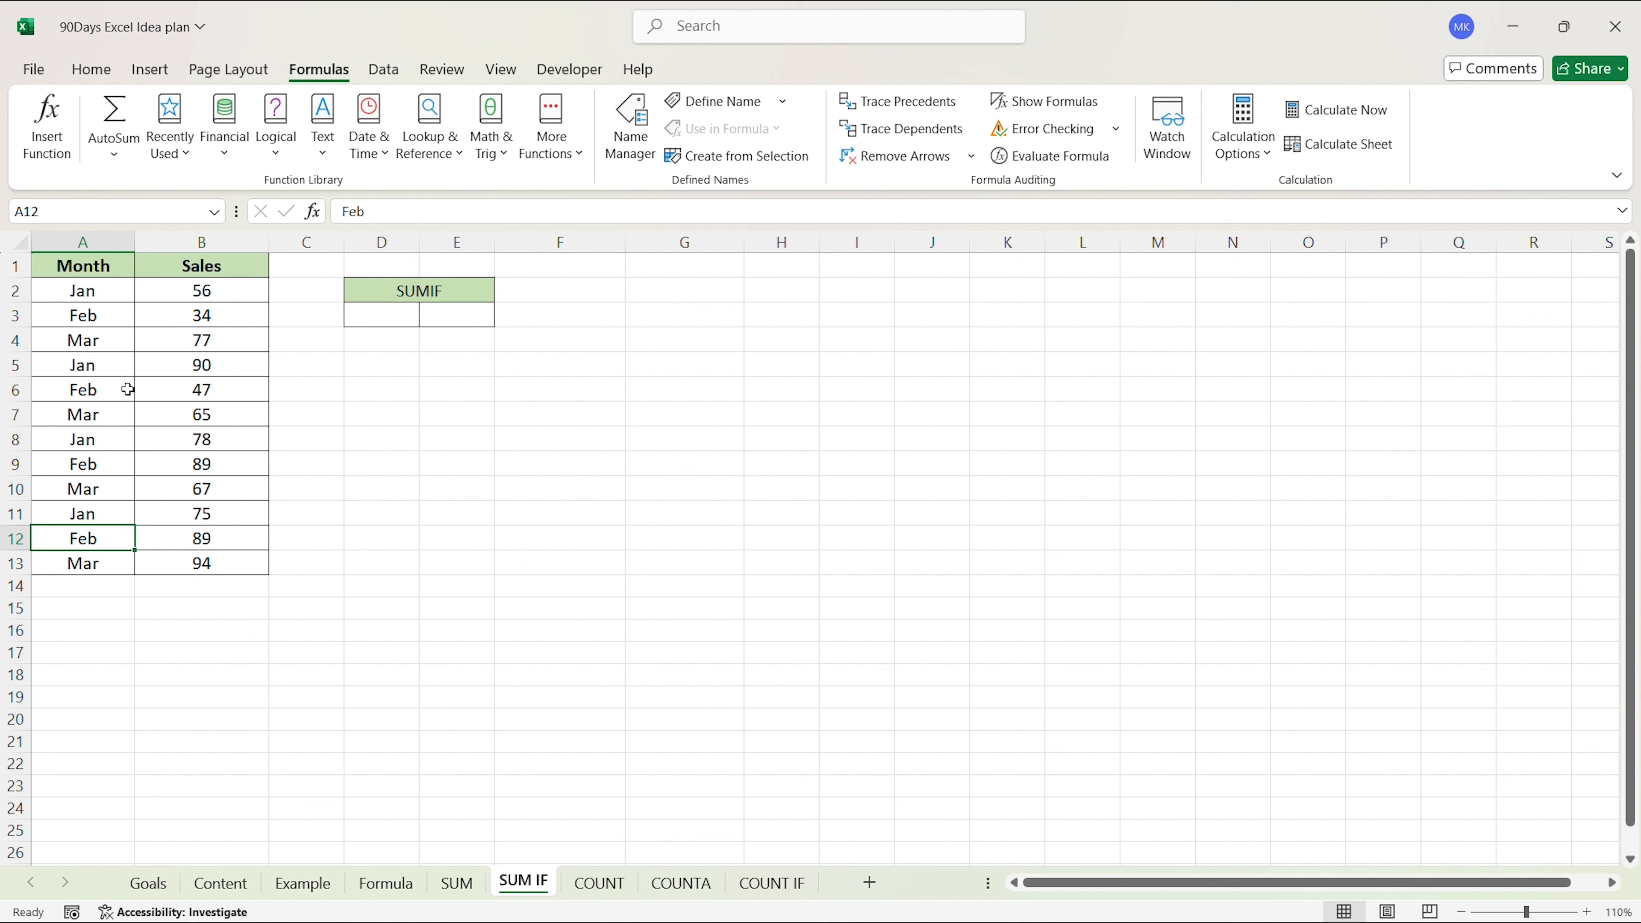
pyautogui.click(205, 388)
pyautogui.click(93, 298)
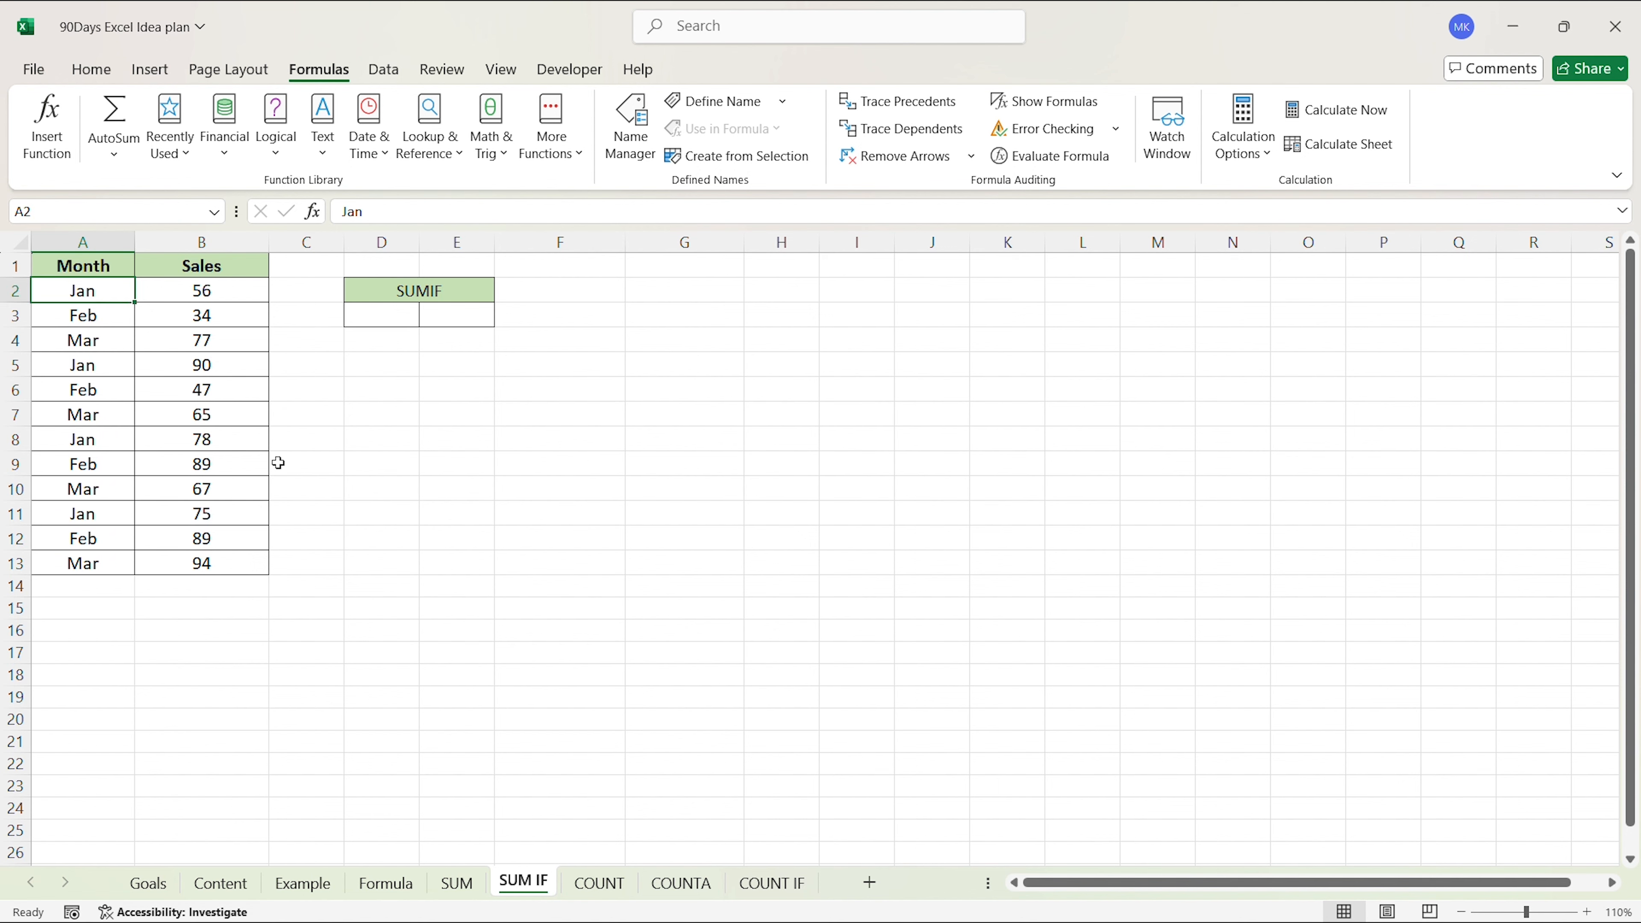
pyautogui.click(115, 319)
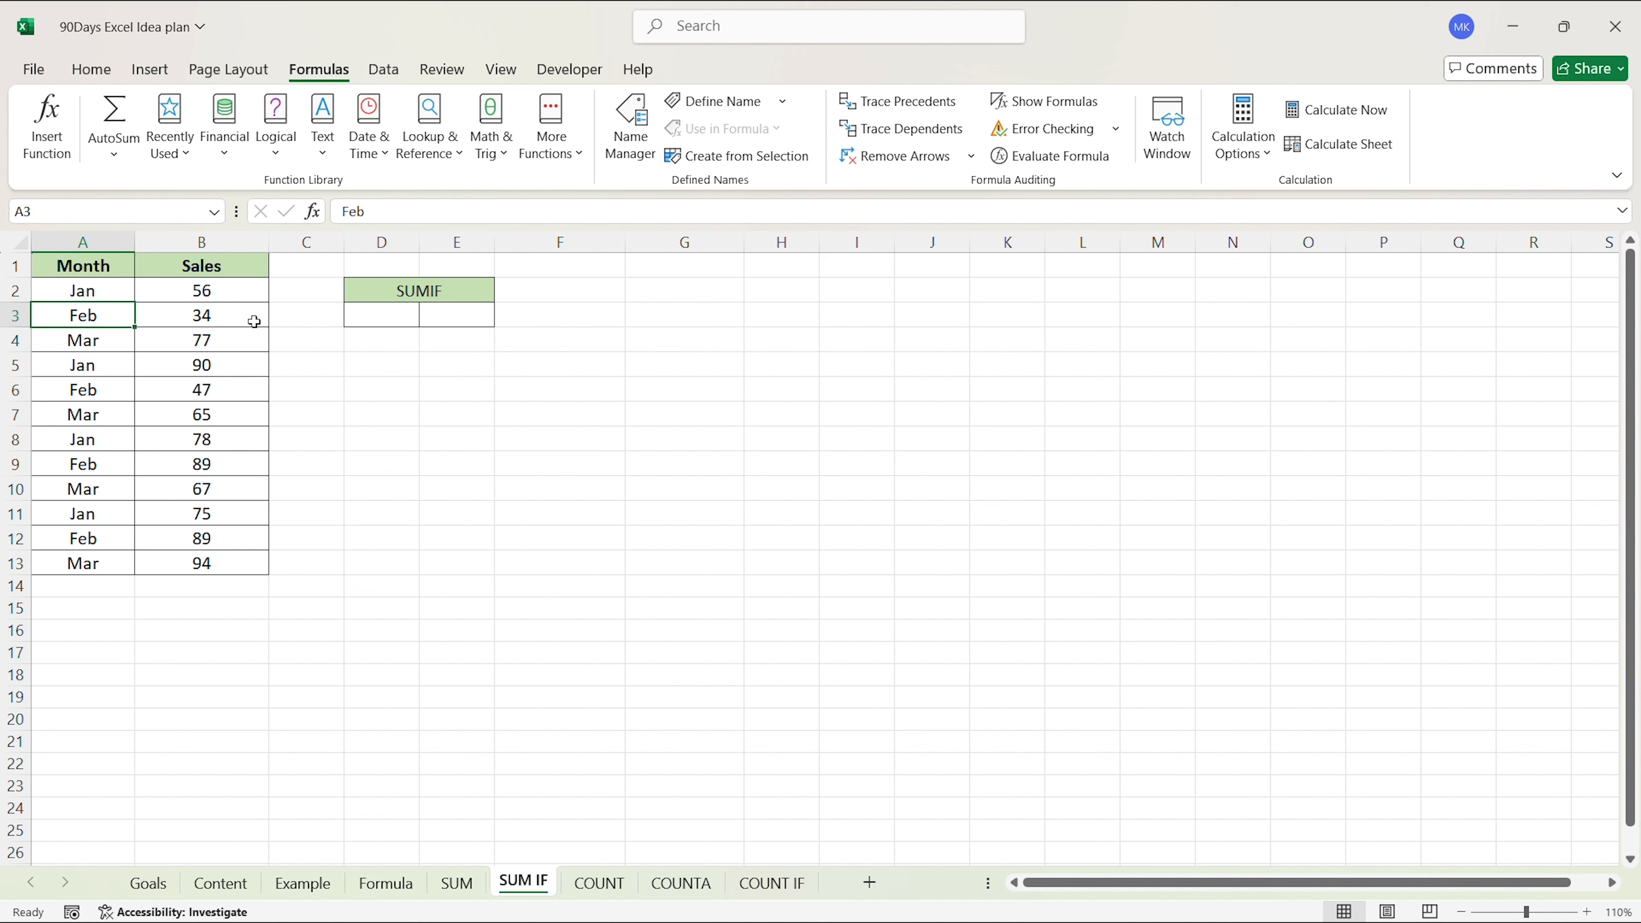
pyautogui.click(107, 350)
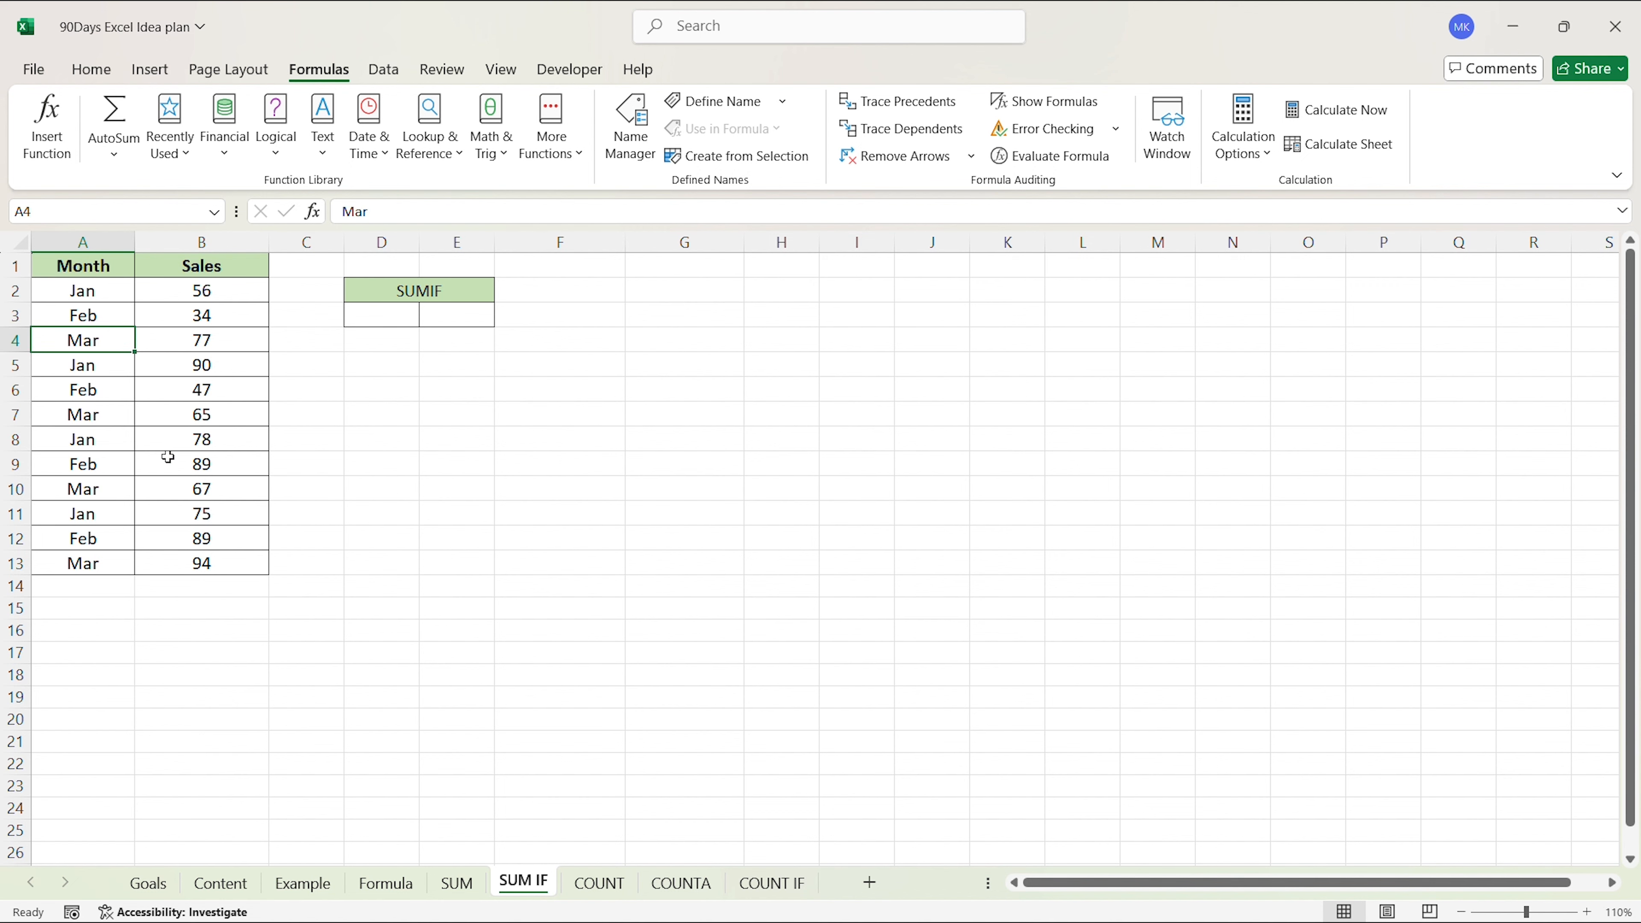
# Start a SUMIF formula in cell E3 under the SUMIF heading
pyautogui.click(459, 316)
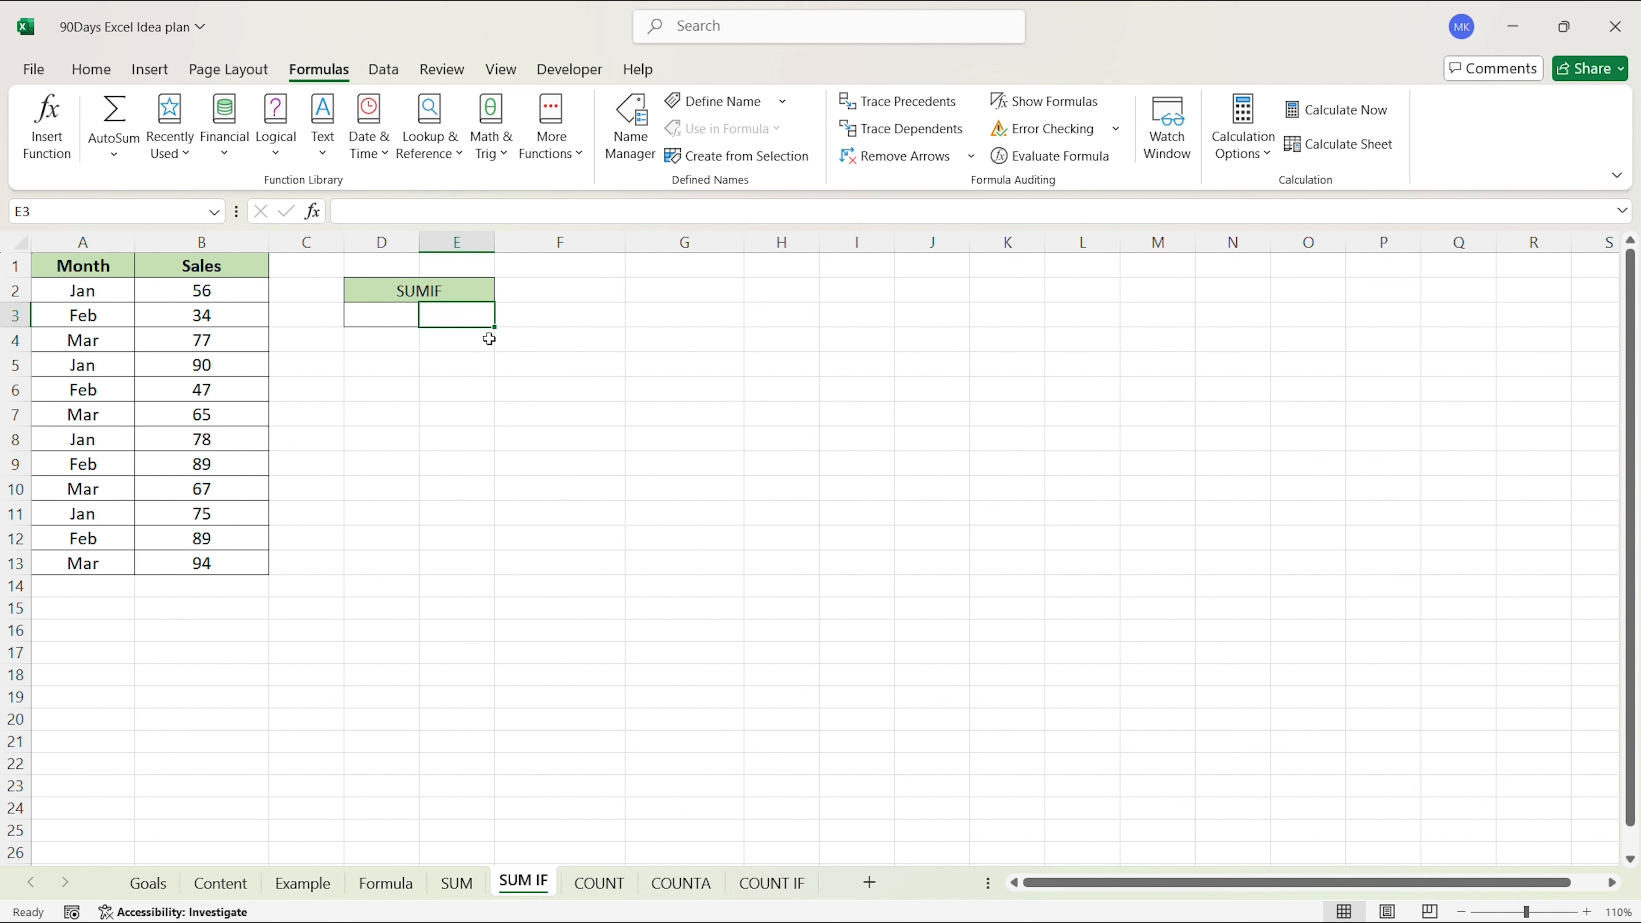
pyautogui.write('=sum')
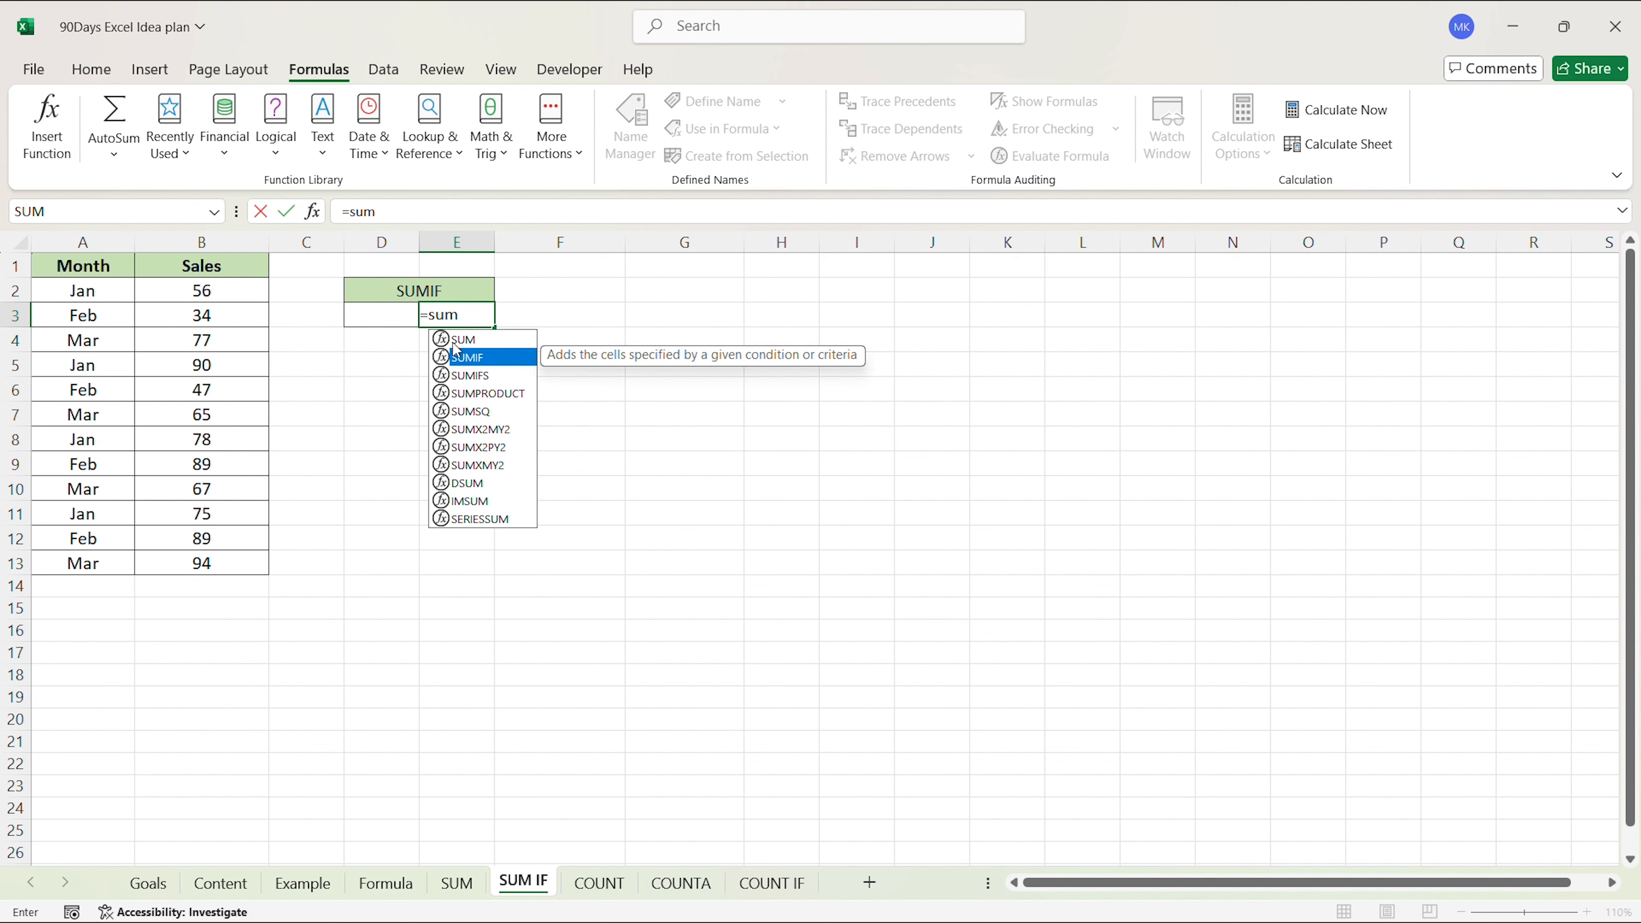
pyautogui.doubleClick(457, 356)
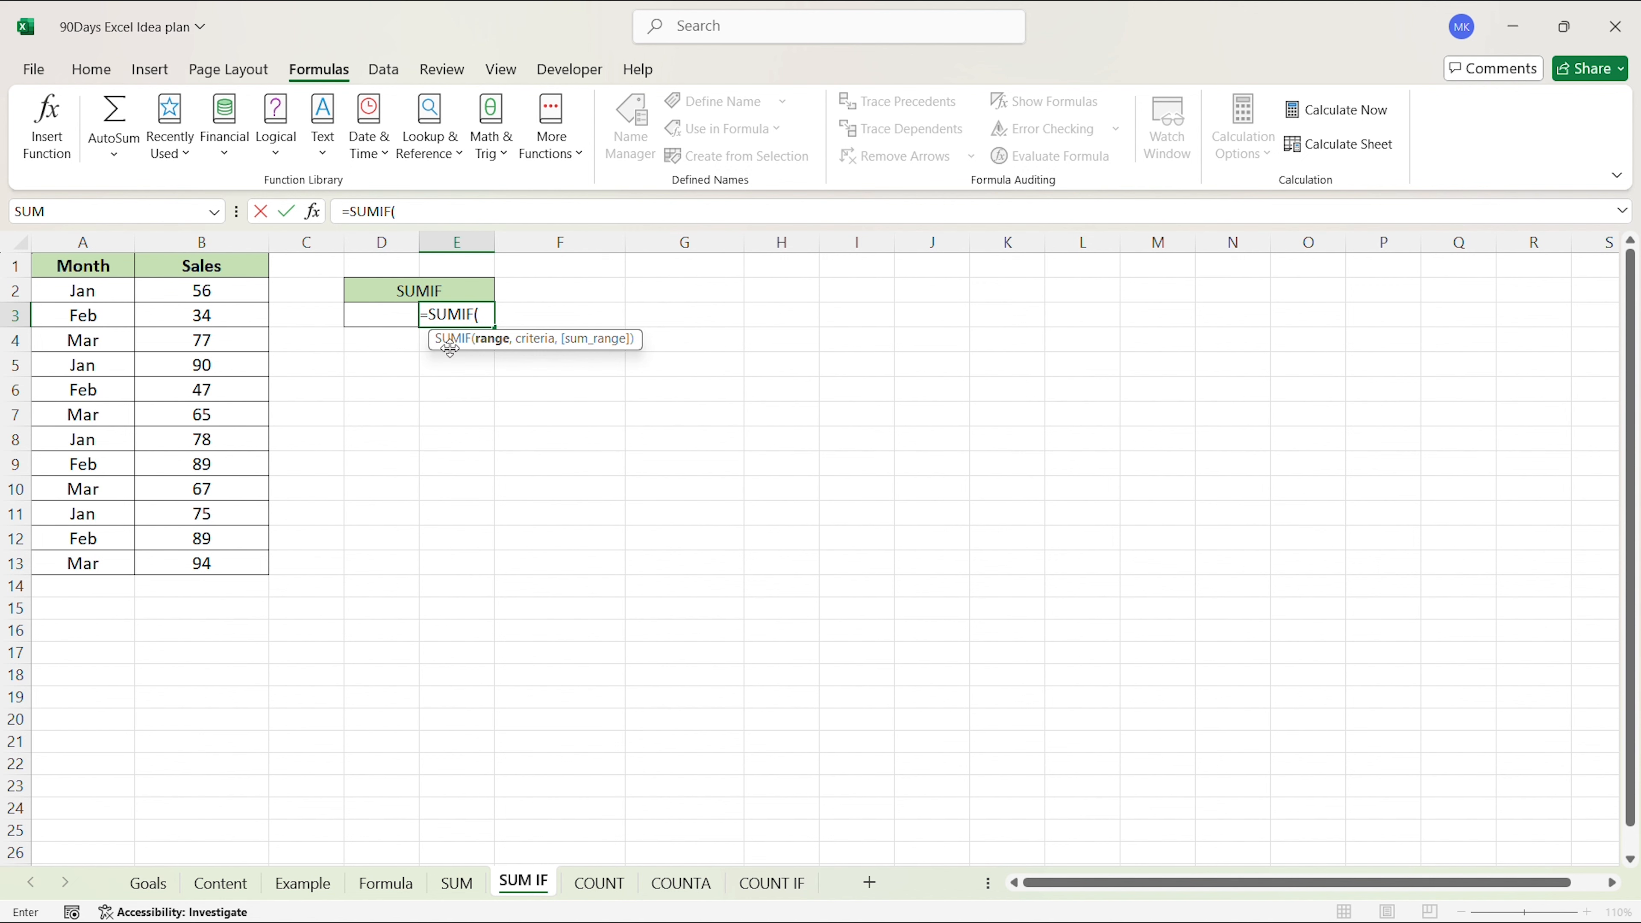
pyautogui.click(247, 289)
pyautogui.moveTo(248, 288); pyautogui.dragTo(245, 484)
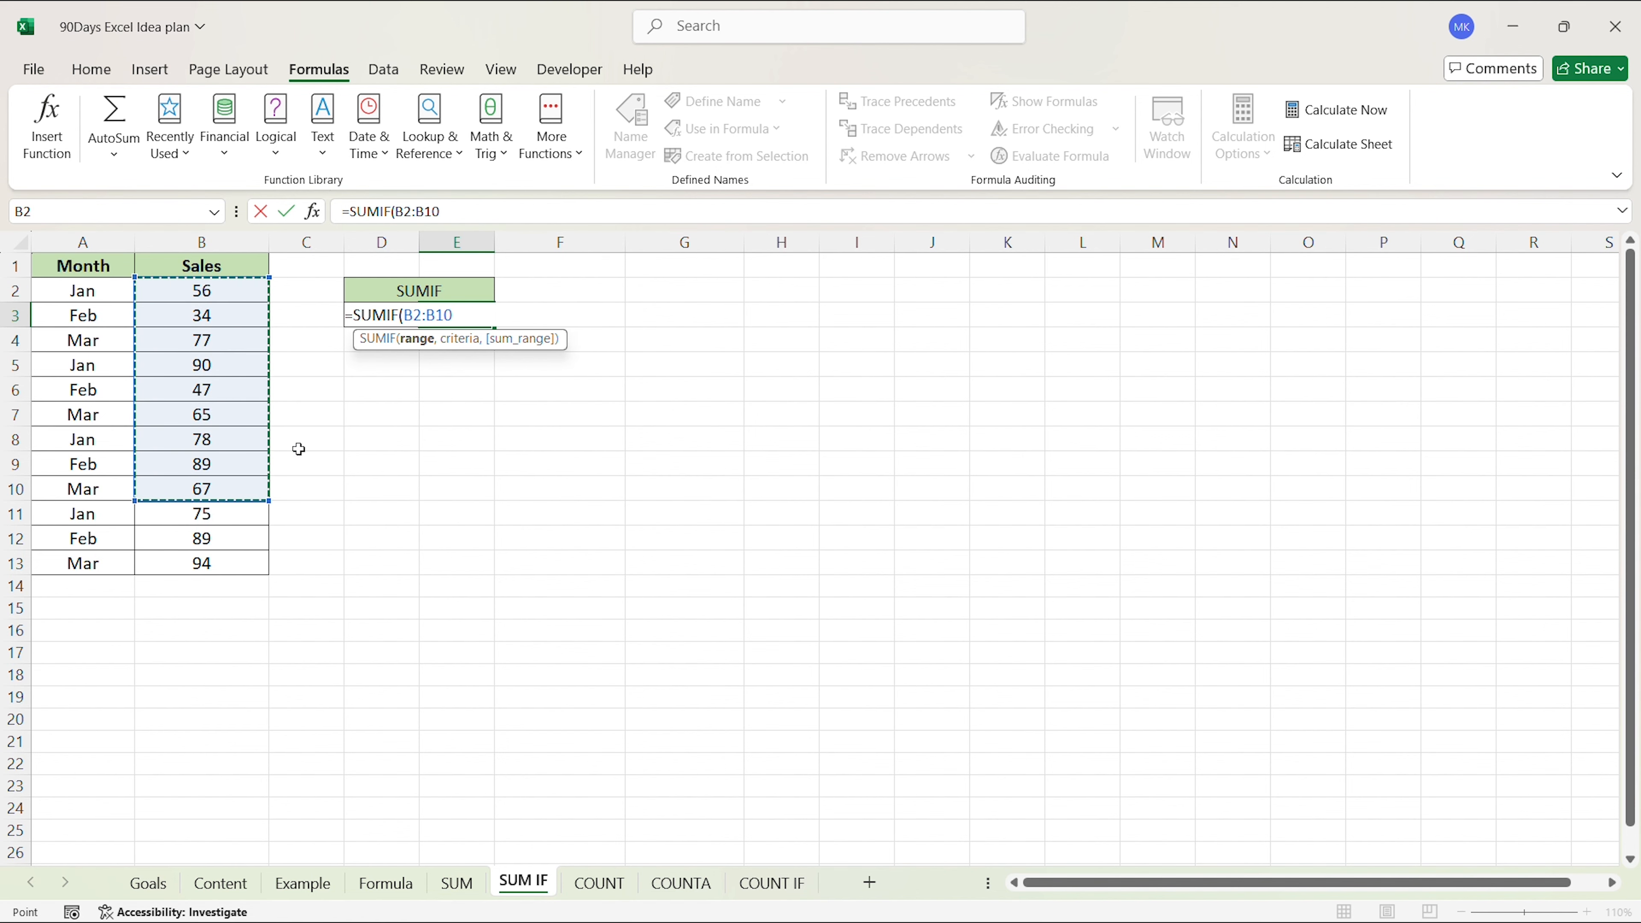
pyautogui.moveTo(444, 212); pyautogui.dragTo(399, 217)
pyautogui.press('BackSpace')
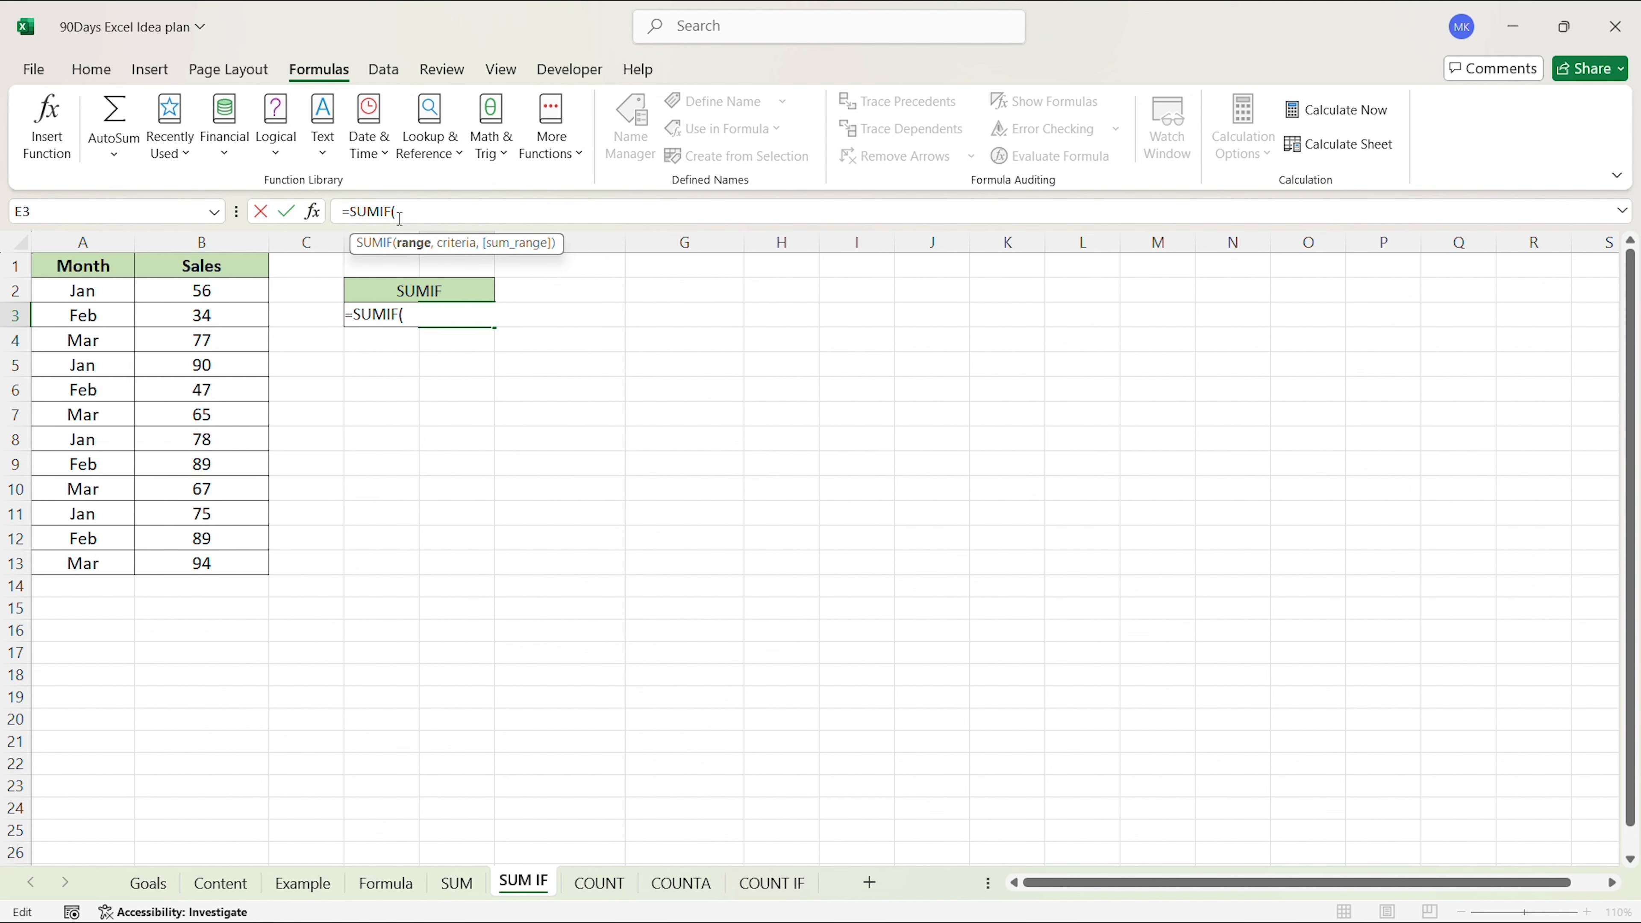
# Set the Month cells A2:A13 as the range argument of the SUMIF formula
pyautogui.moveTo(113, 289); pyautogui.dragTo(109, 560)
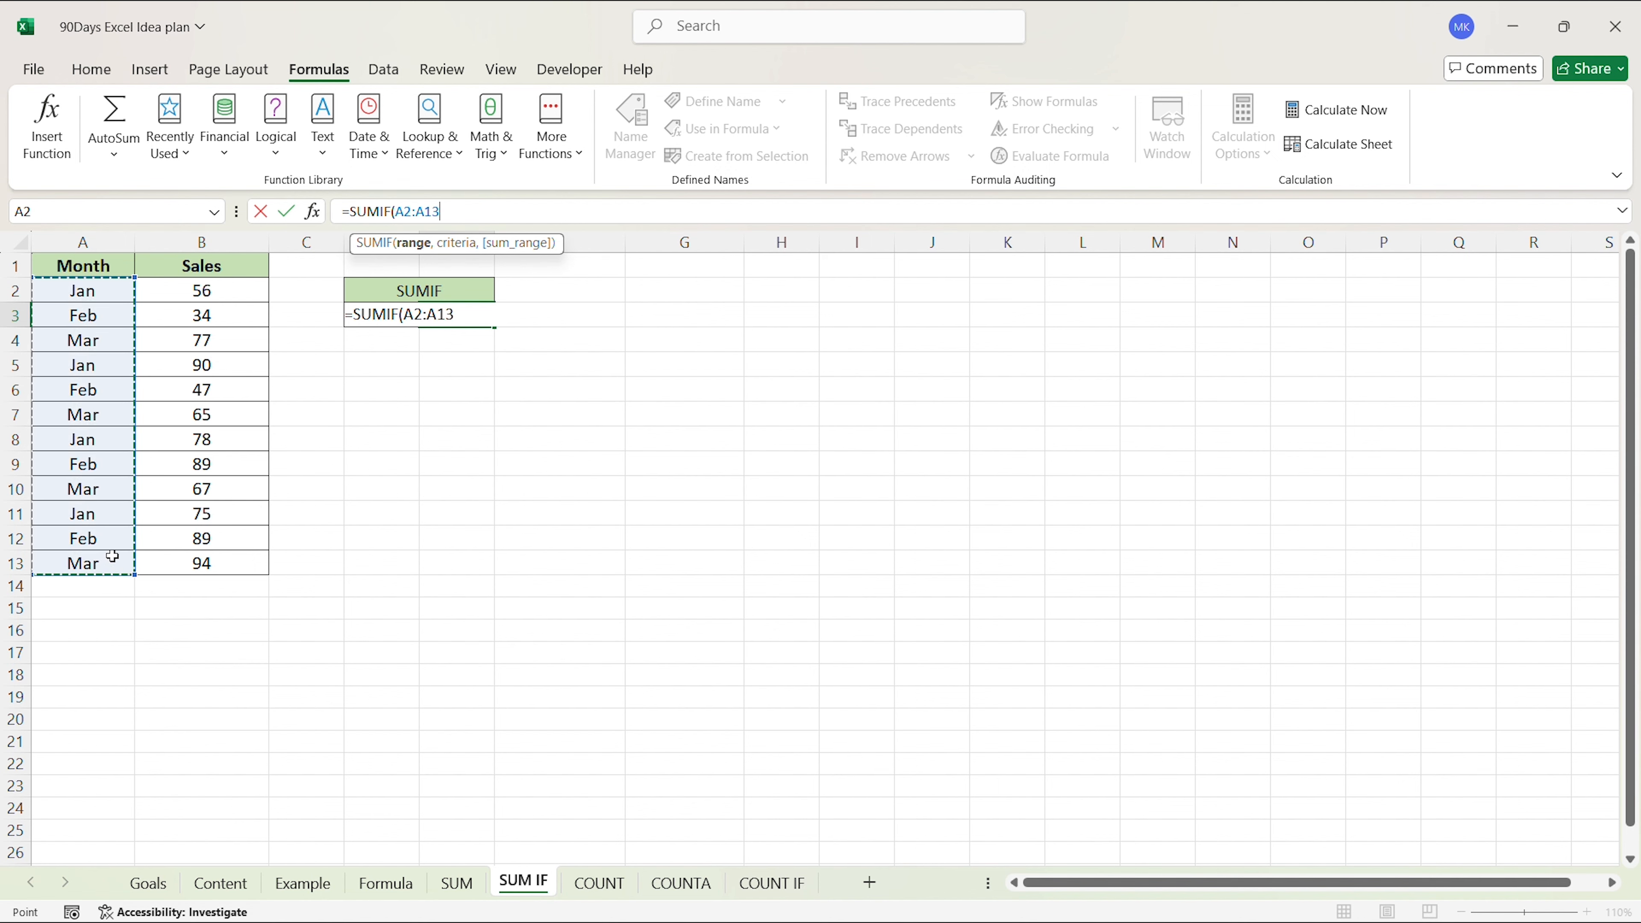
pyautogui.write(',')
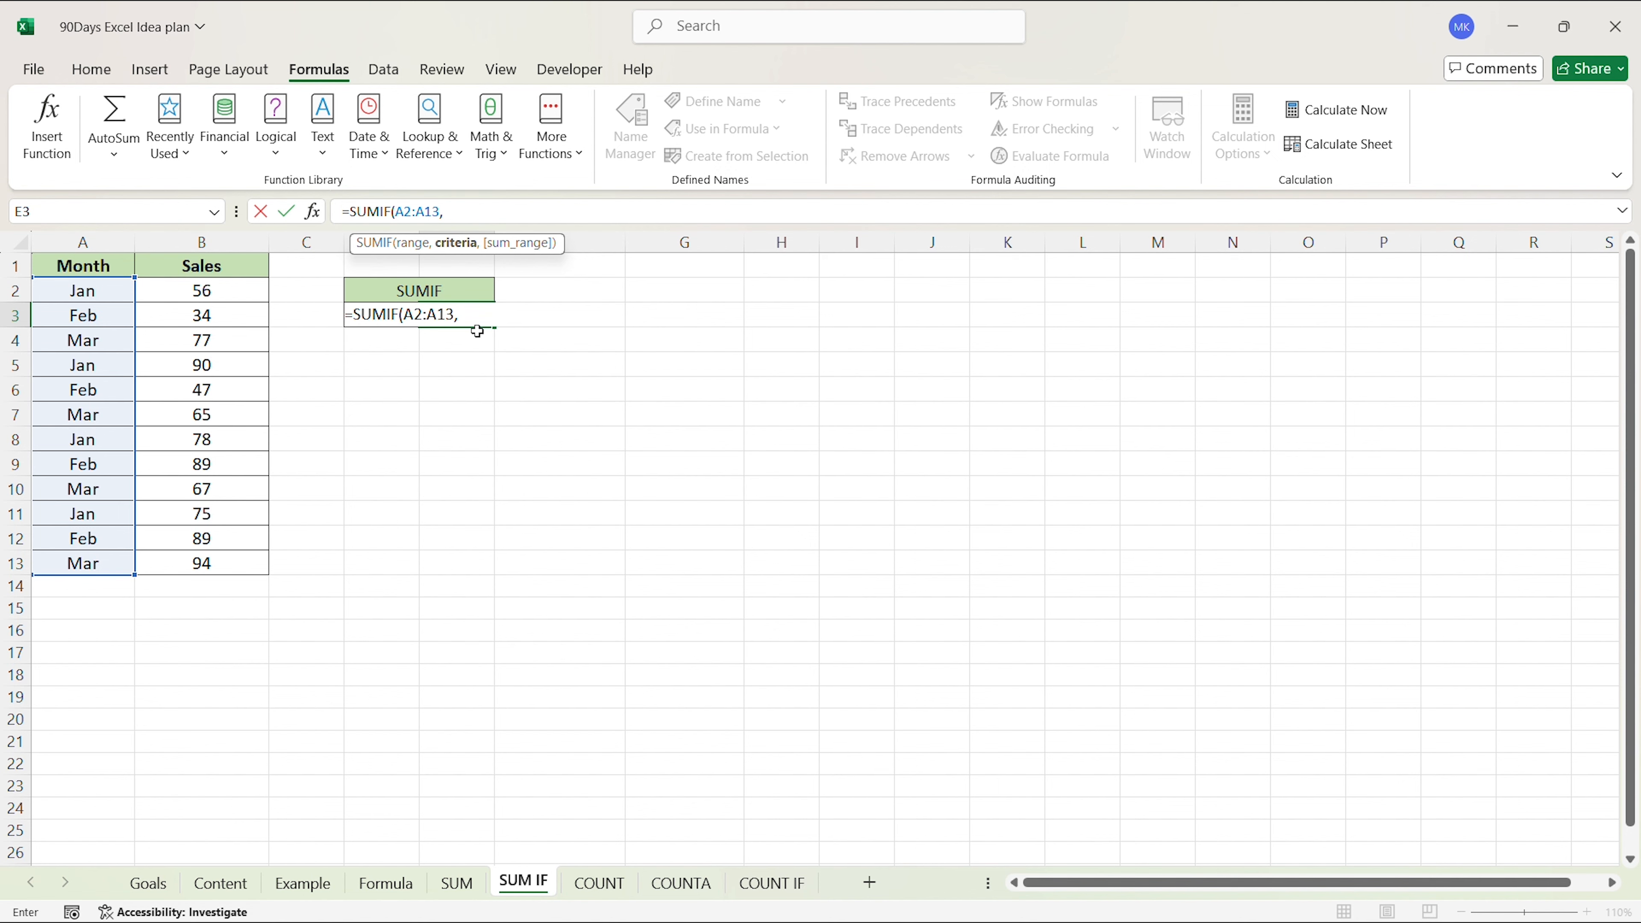
pyautogui.write('F')
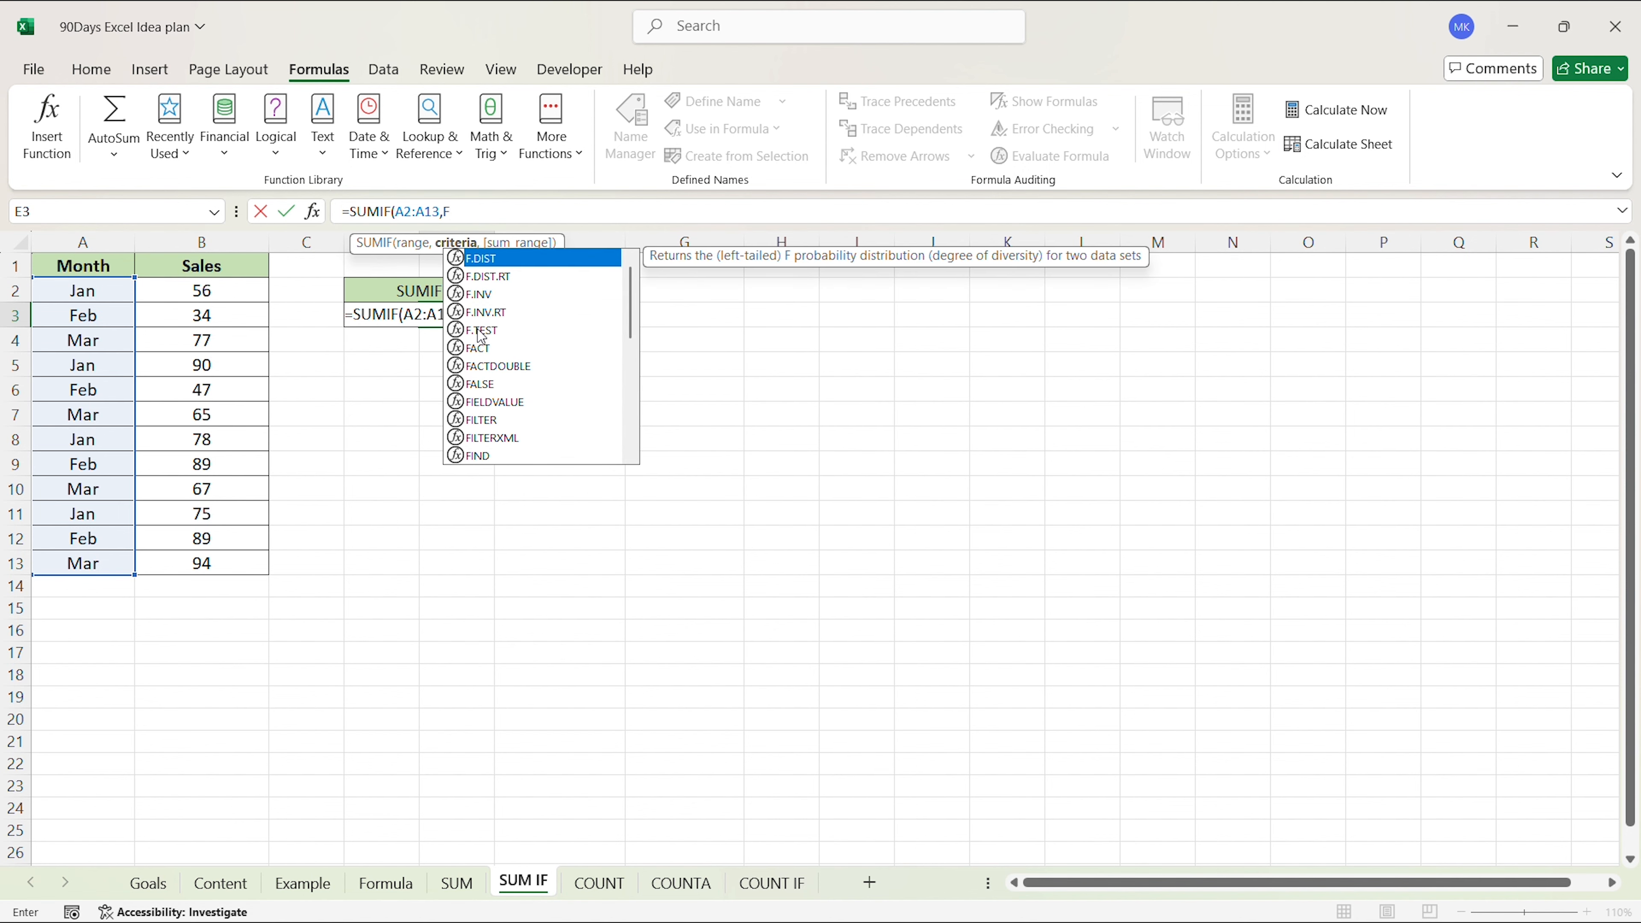
pyautogui.write('3')
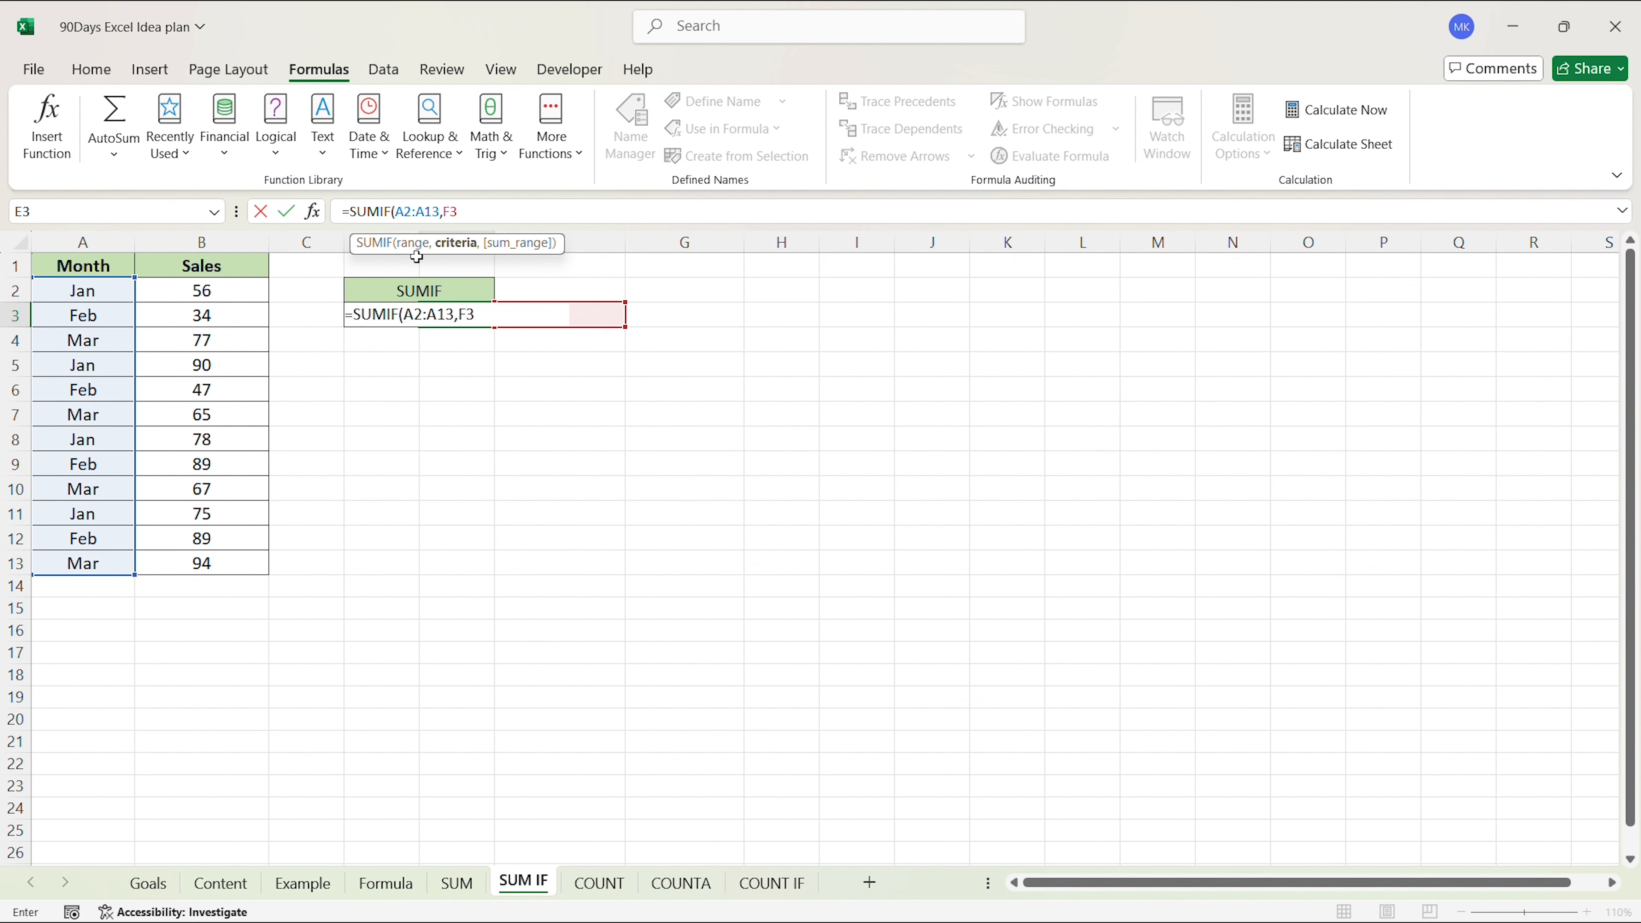
pyautogui.press('BackSpace')
pyautogui.press('BackSpace')
# Complete the SUMIF formula with D3 as the criteria and the Sales cells B2:B13 as the sum range
pyautogui.write('D')
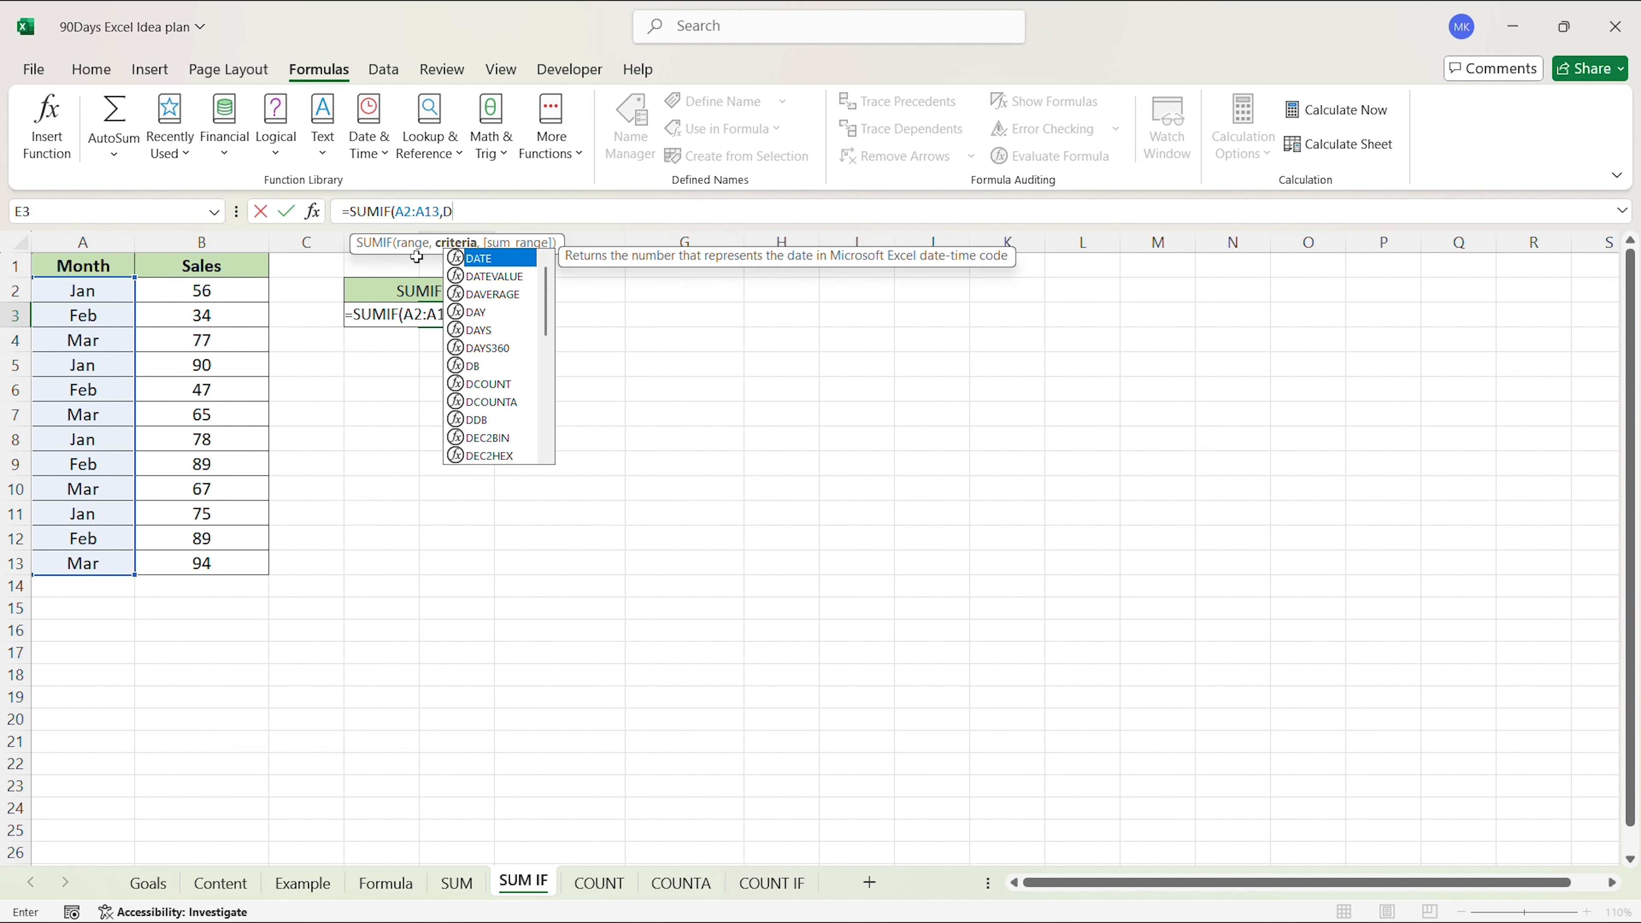
pyautogui.write('3,')
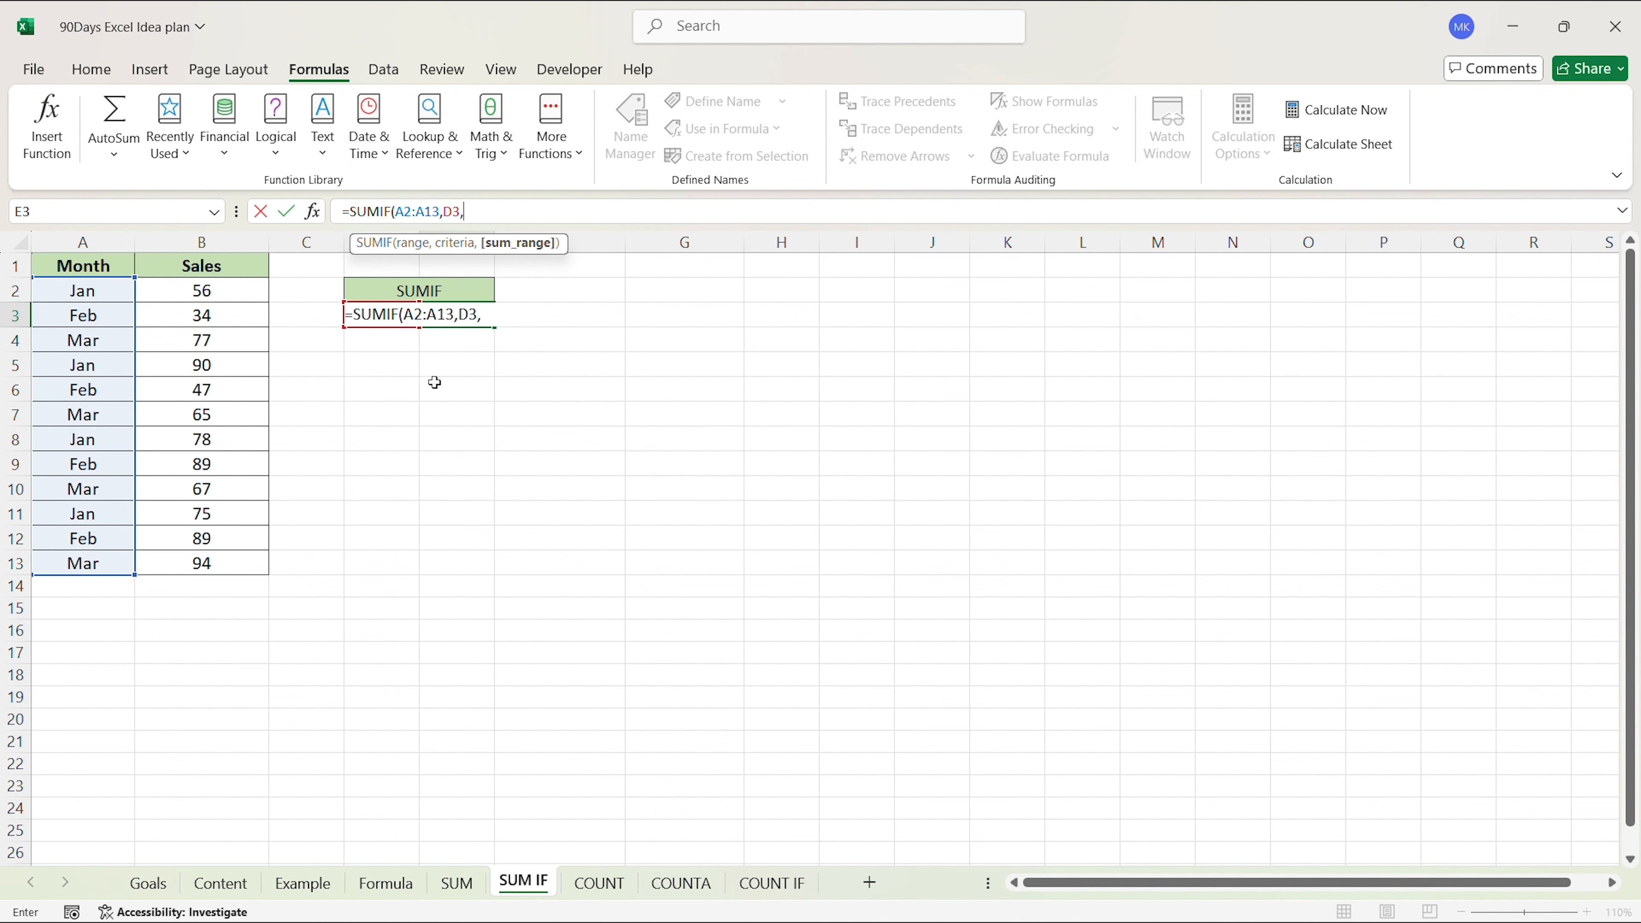
pyautogui.moveTo(180, 290); pyautogui.dragTo(216, 556)
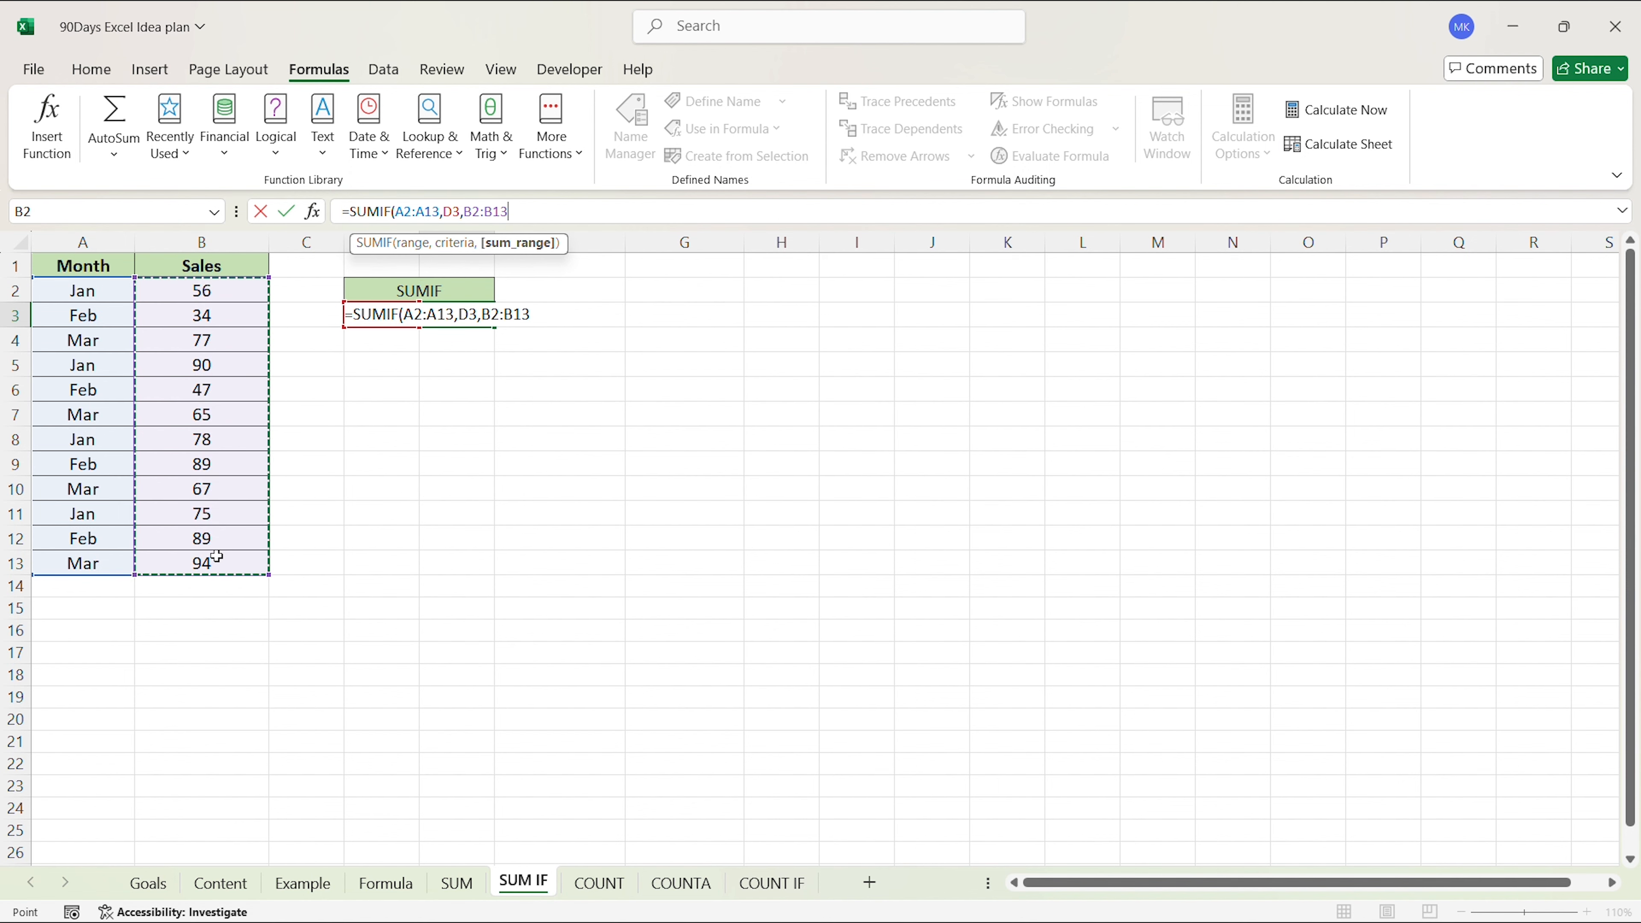
pyautogui.write(')')
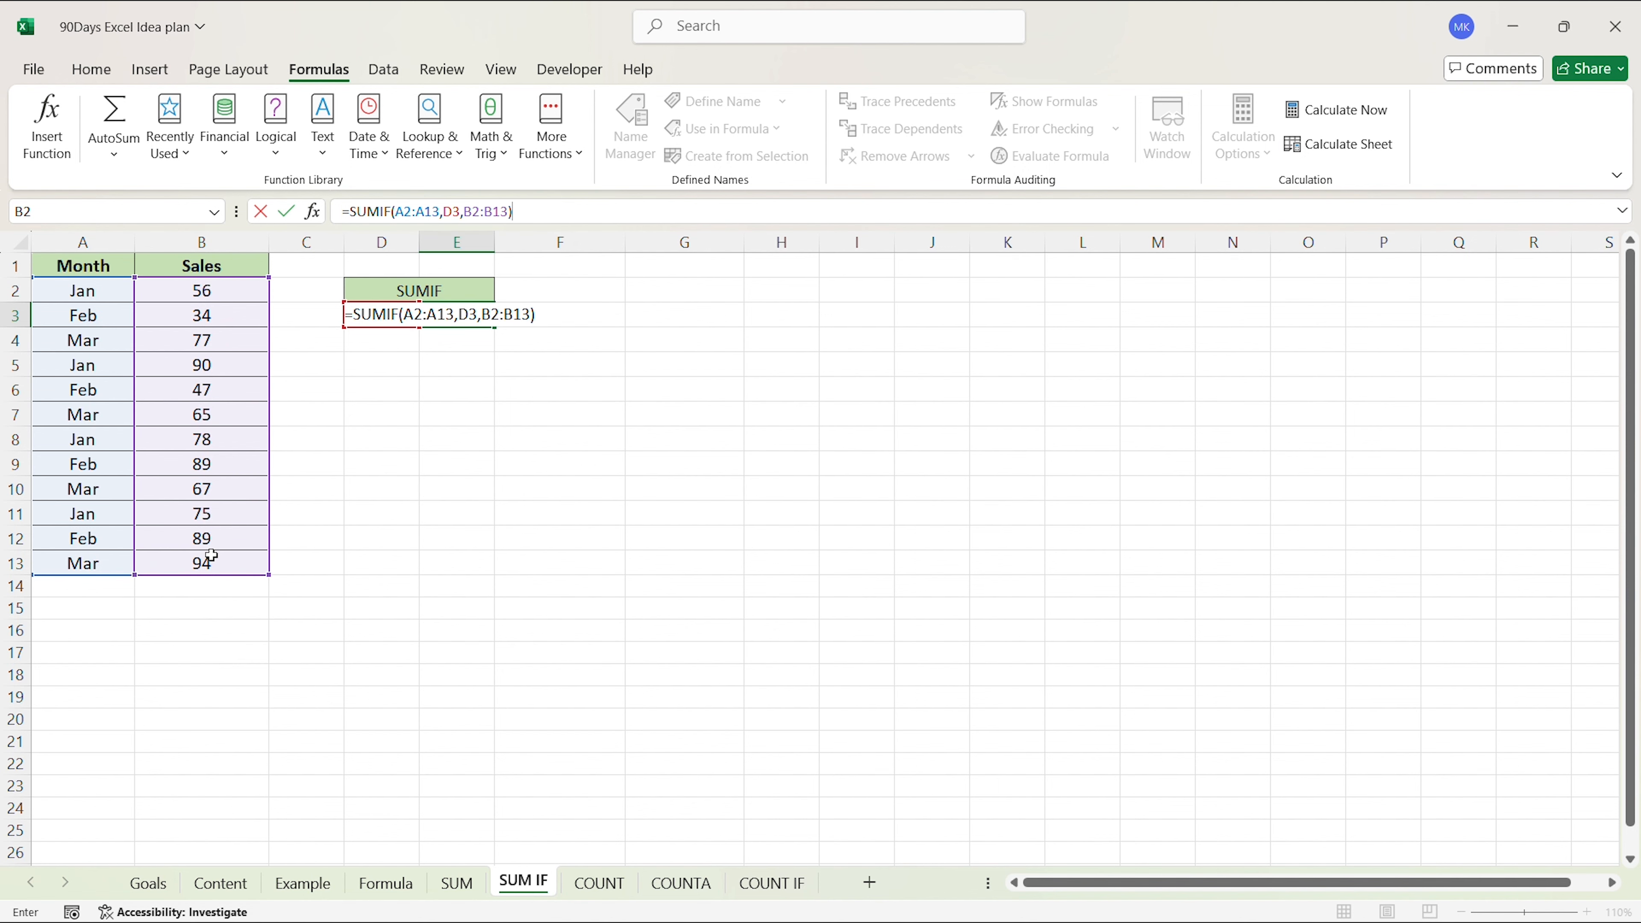
pyautogui.press('Return')
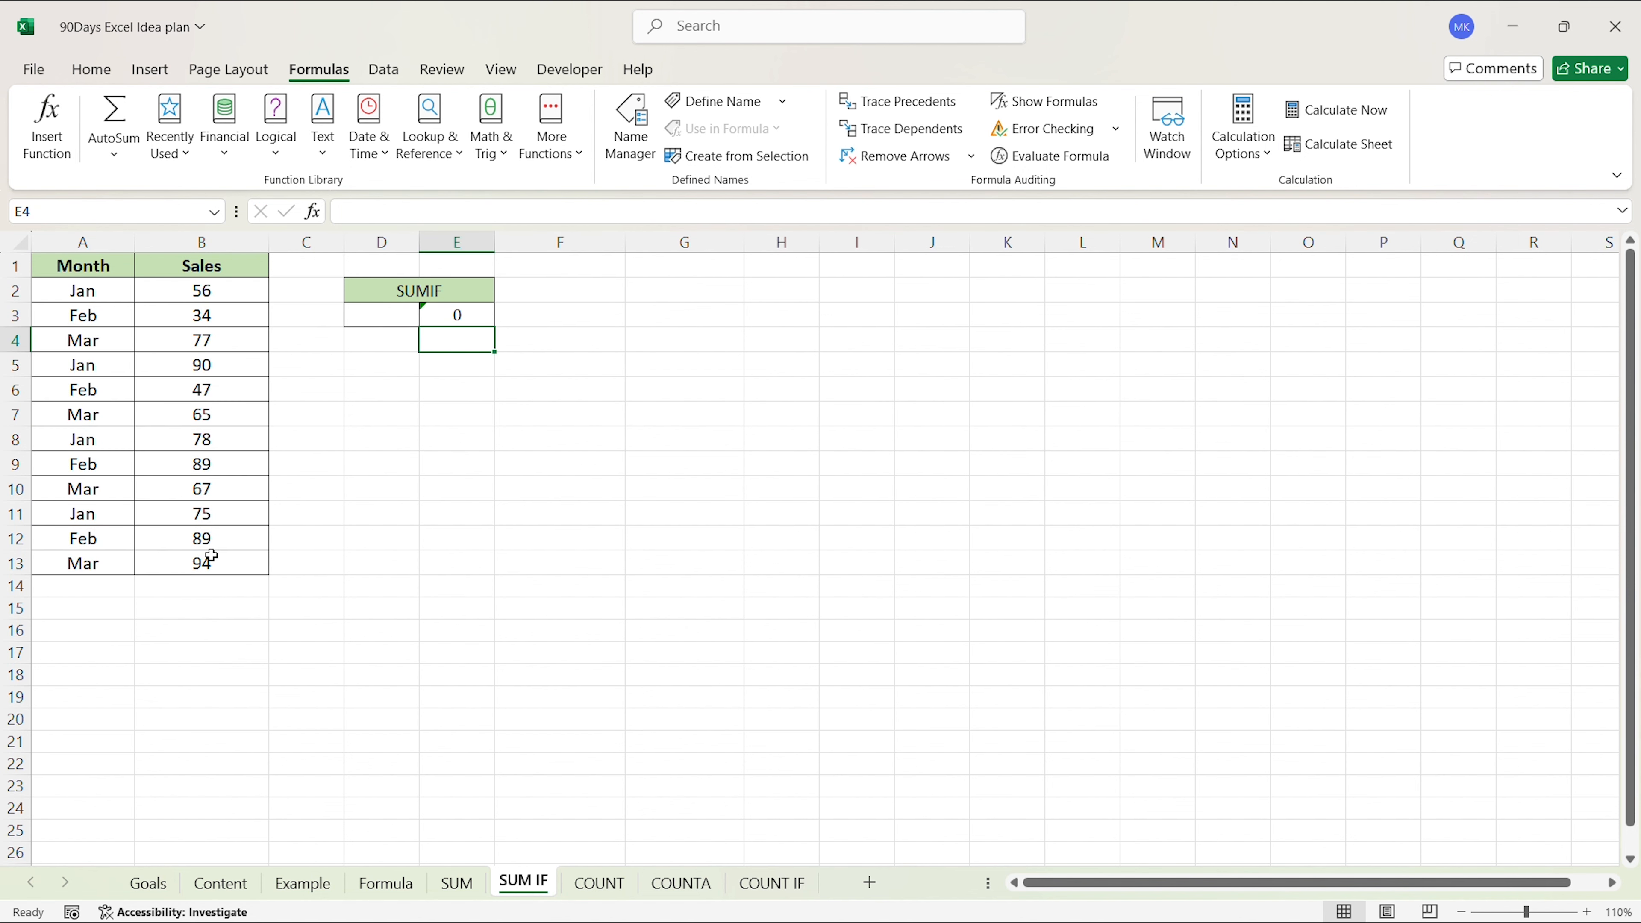
# Enter JAN in cell D3 as the month criterion for the SUMIF total
pyautogui.click(444, 319)
pyautogui.click(365, 317)
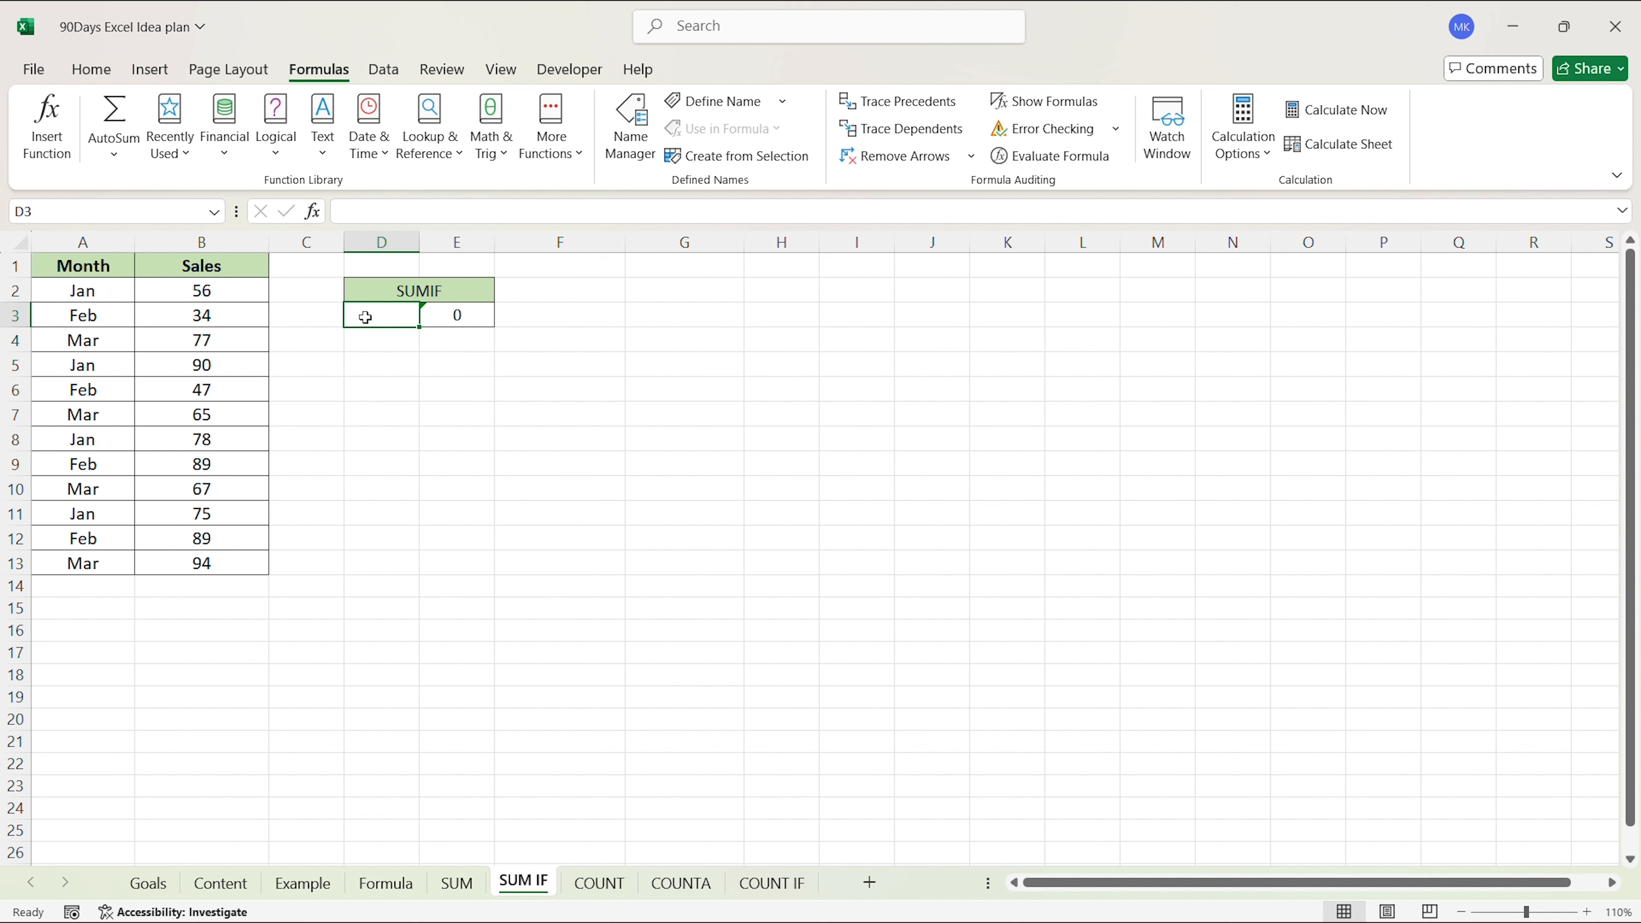
pyautogui.write('JAN')
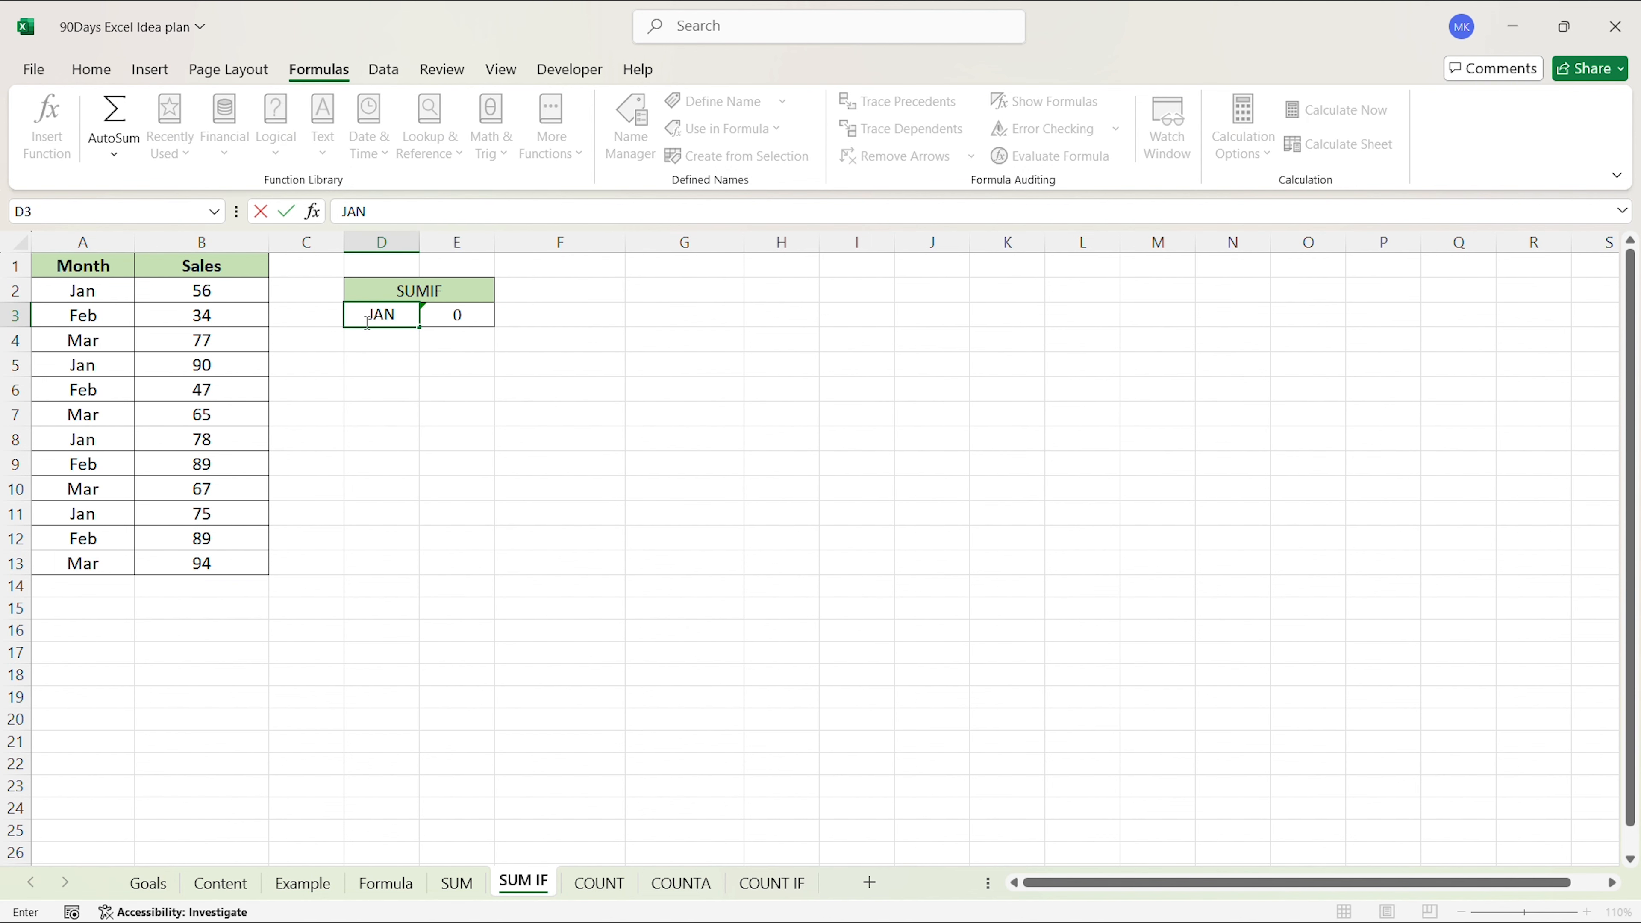
pyautogui.press('Return')
# Change the month criterion in cell D3 to FEB
pyautogui.click(365, 323)
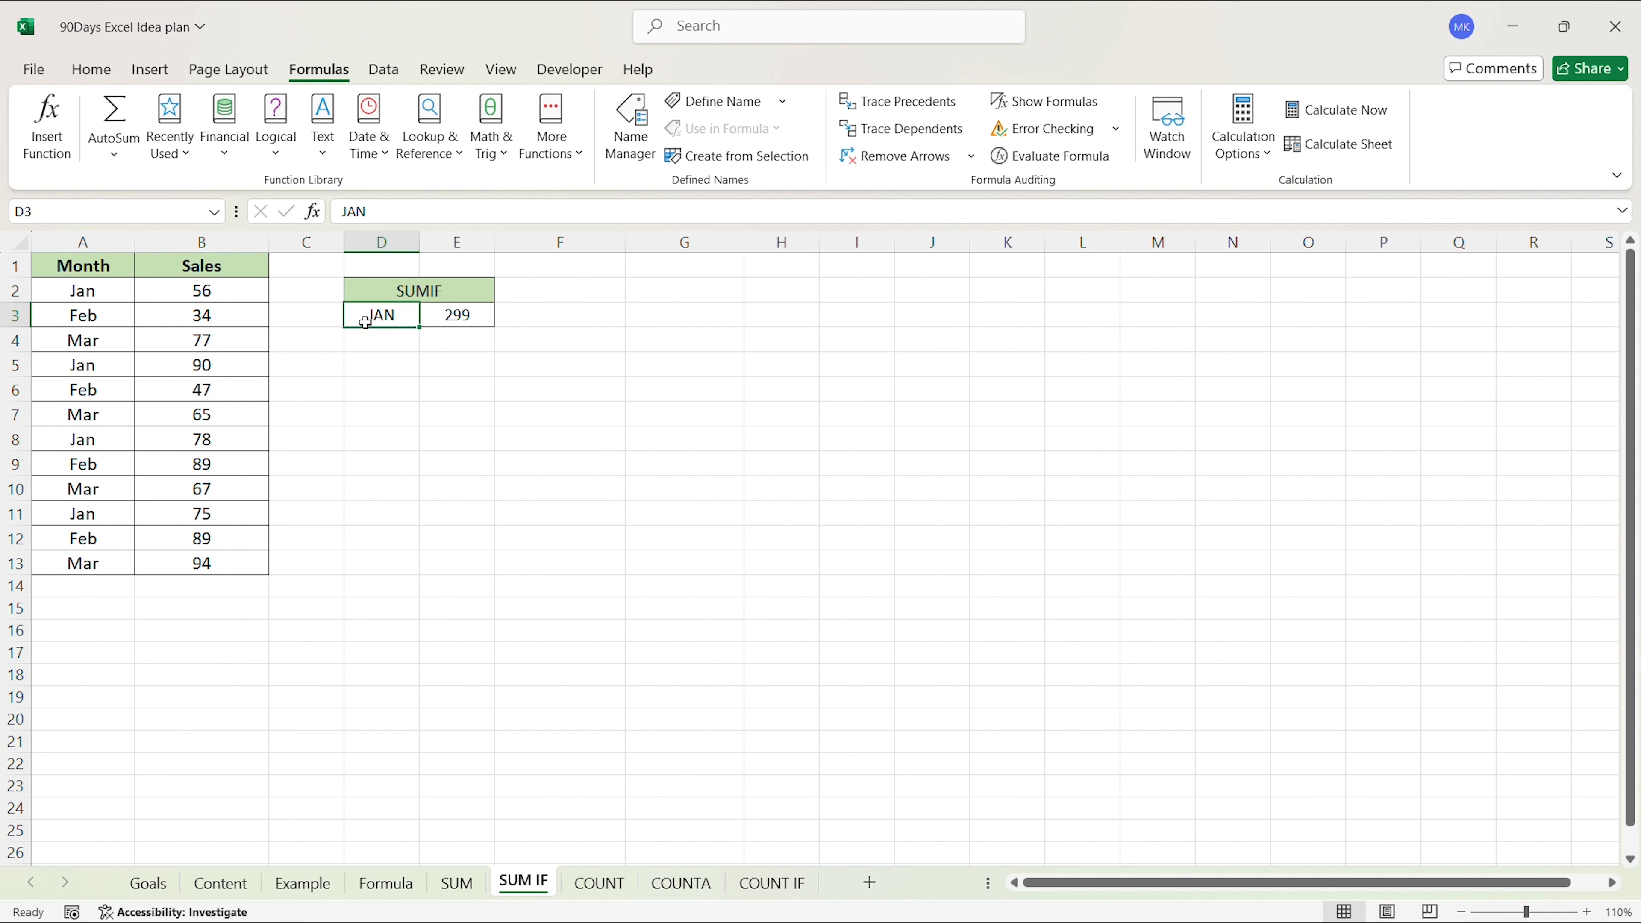
pyautogui.write('FEB')
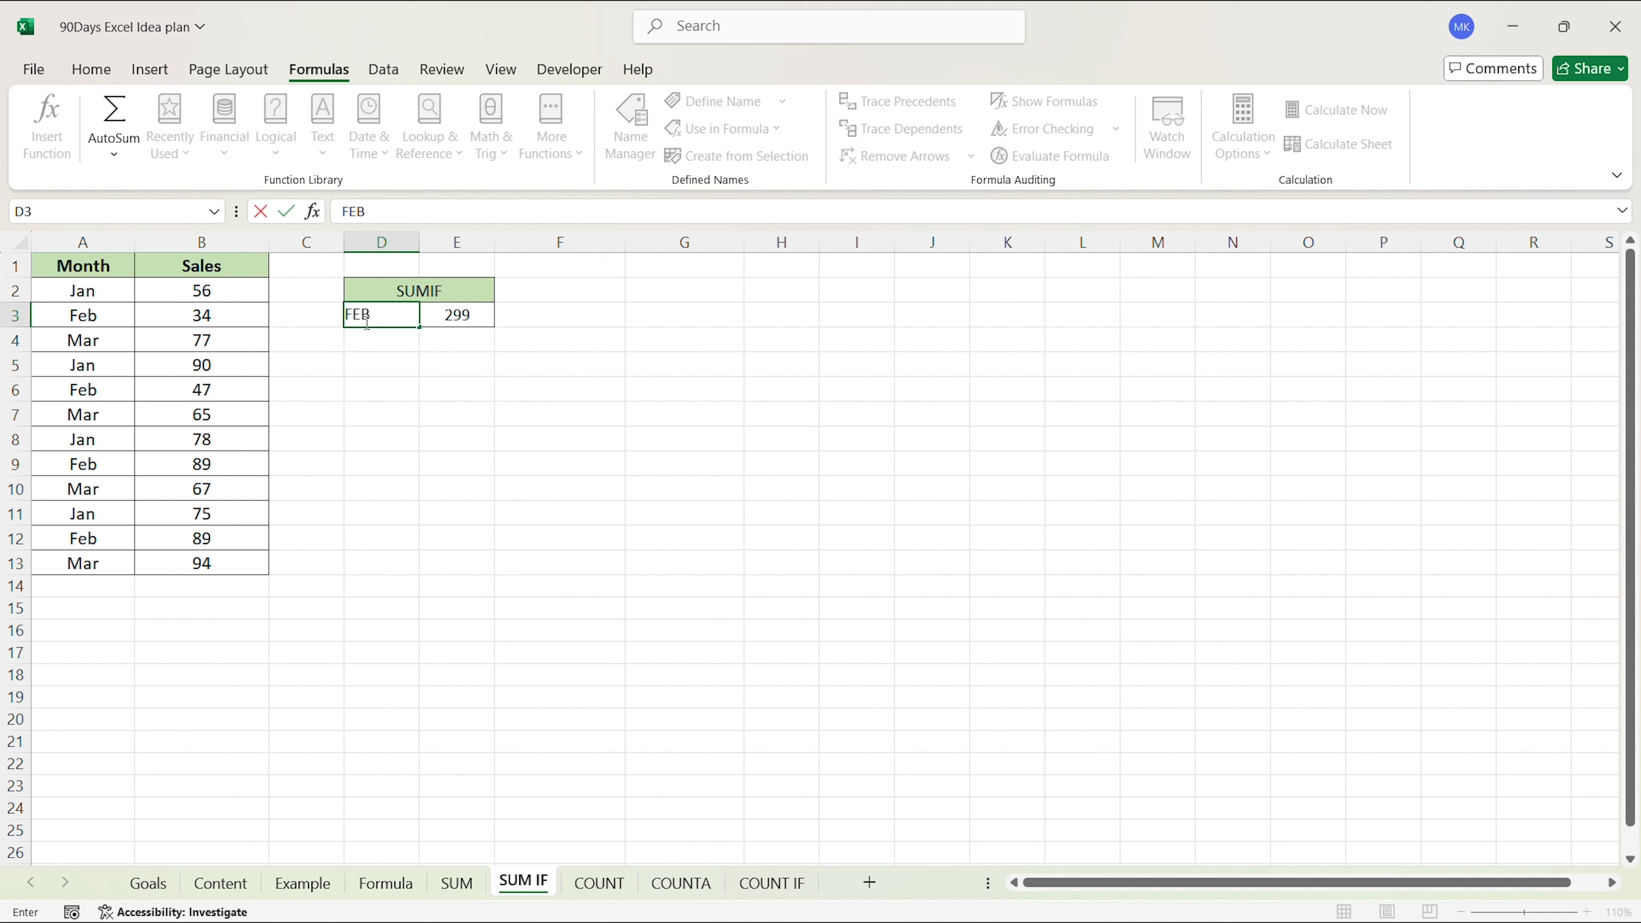
pyautogui.press('Return')
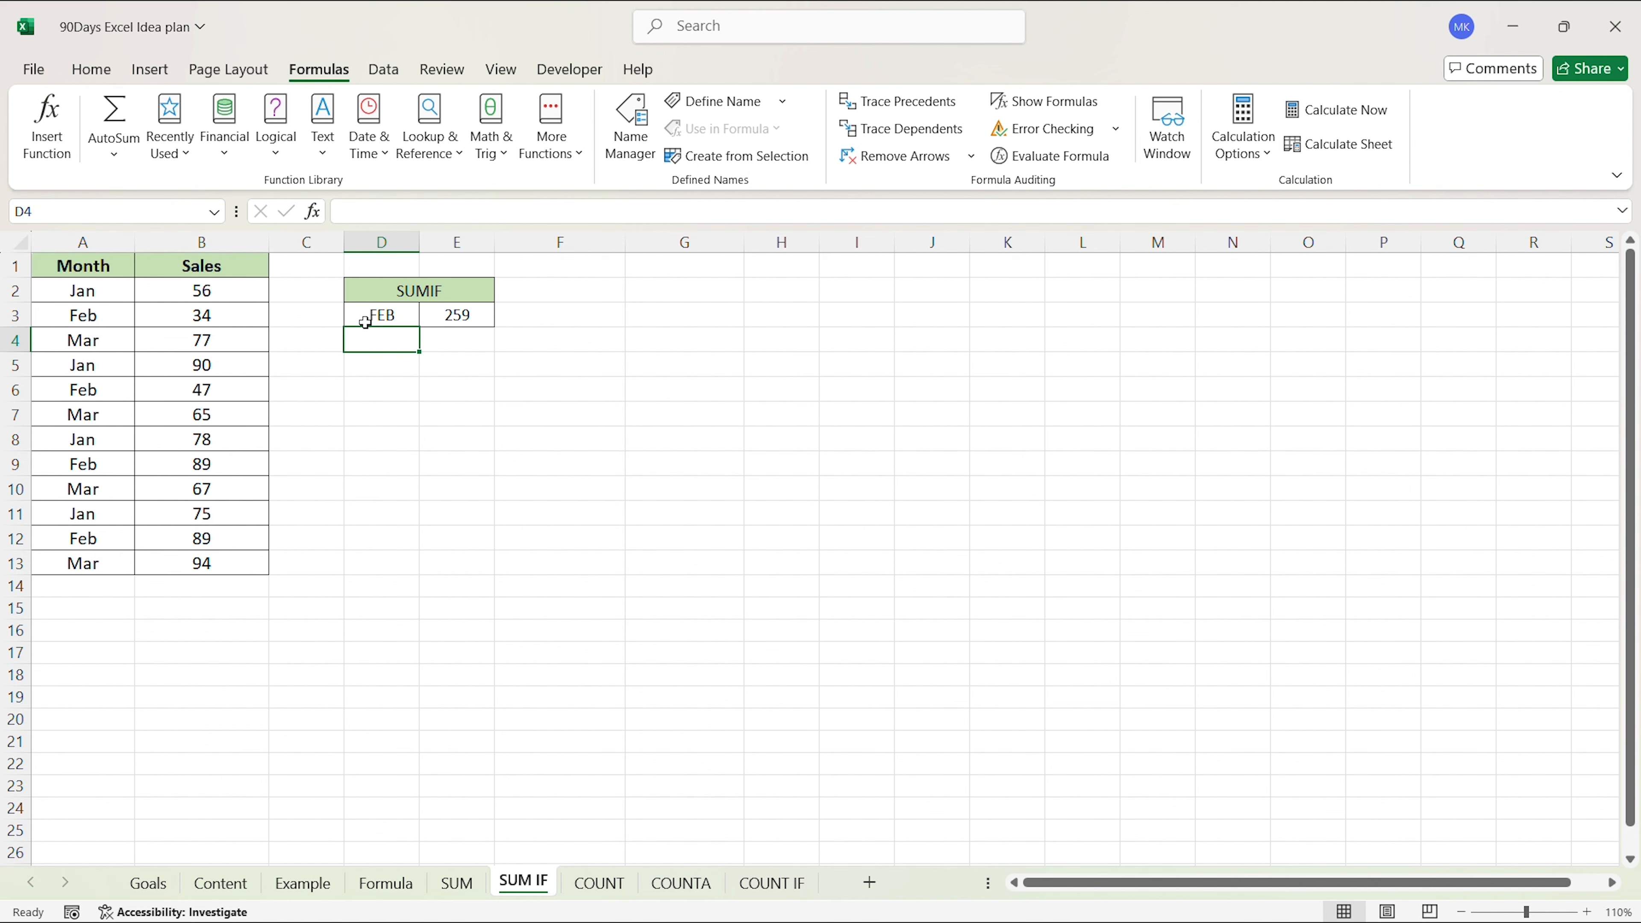
# Change the month criterion in cell D3 to MAR
pyautogui.click(364, 322)
pyautogui.write('MAR')
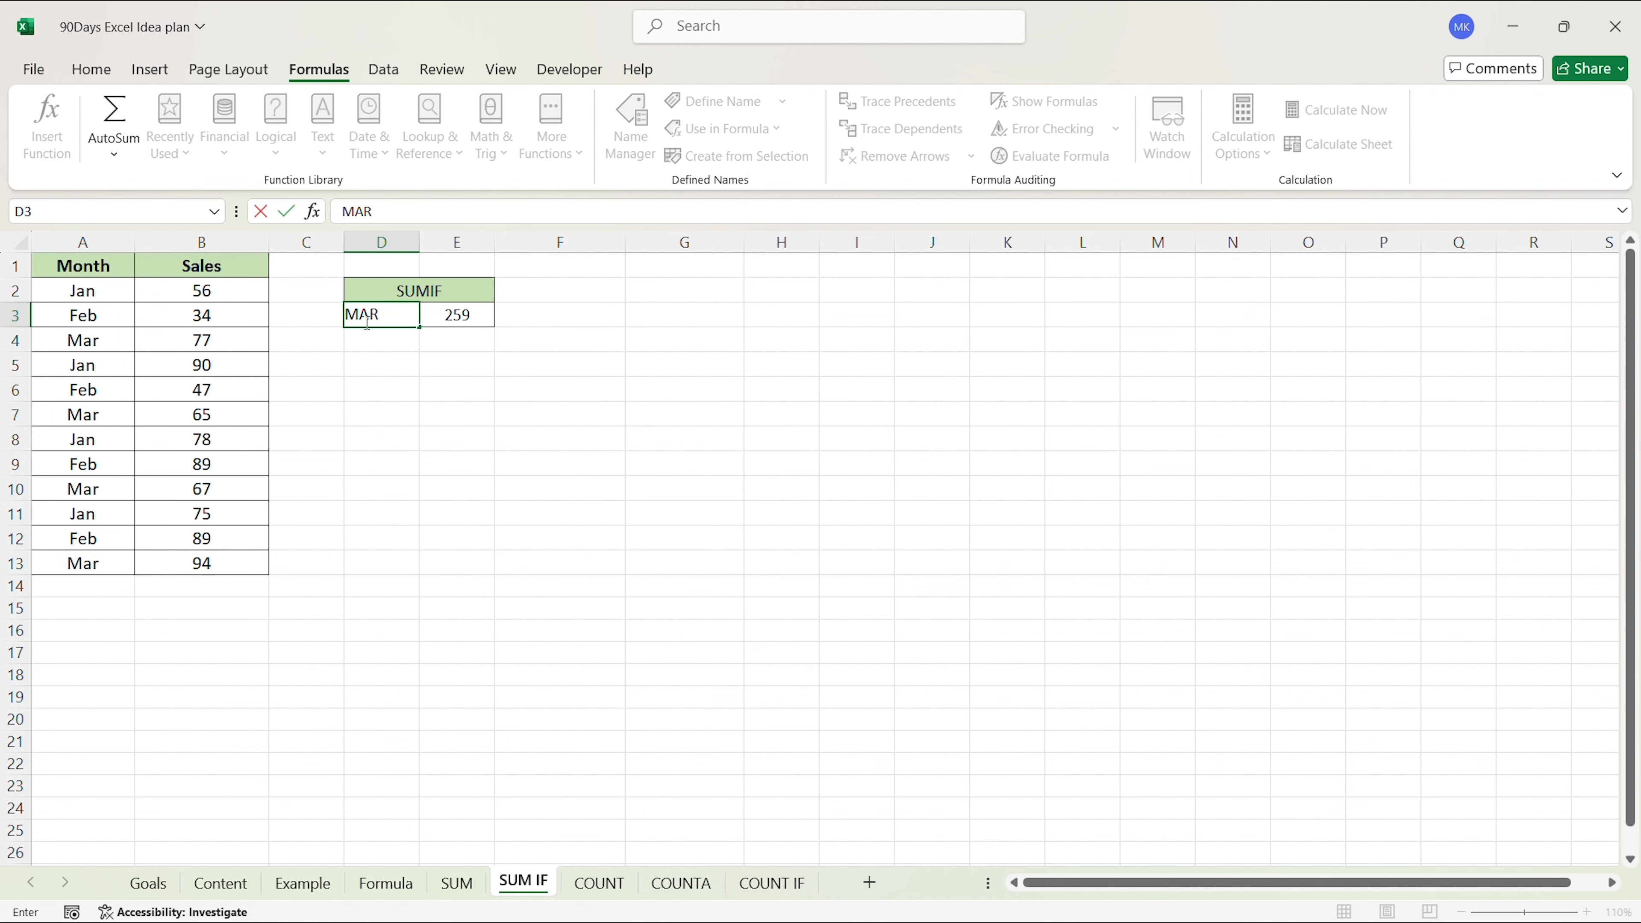
pyautogui.press('Return')
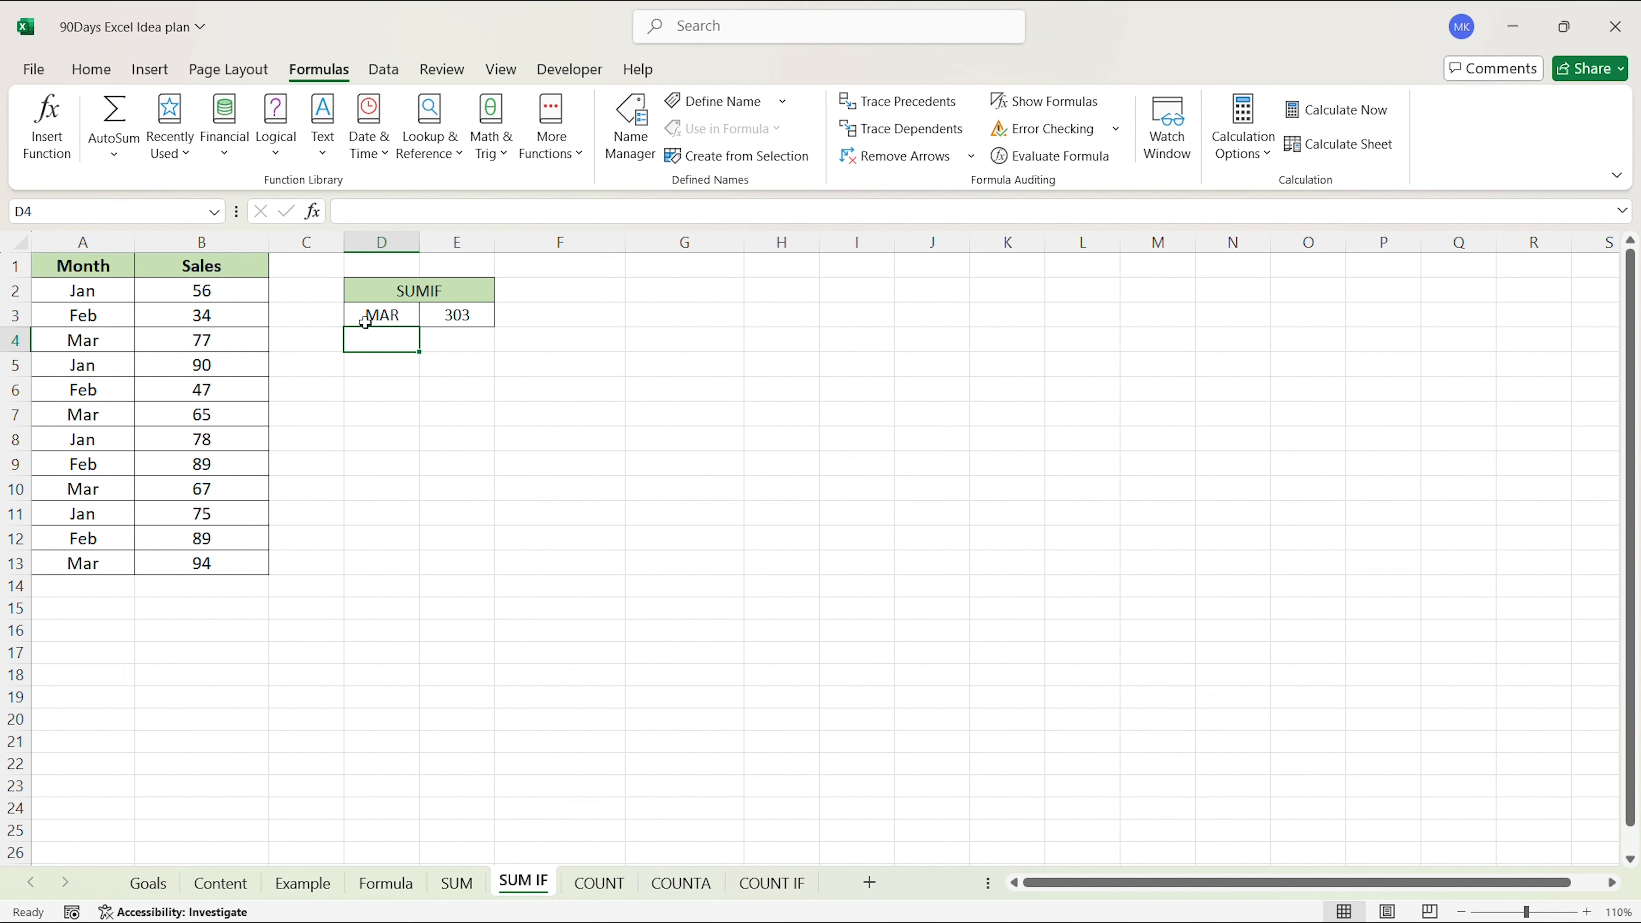
# Open the COUNT sheet and clear the Total cell B8
pyautogui.click(599, 882)
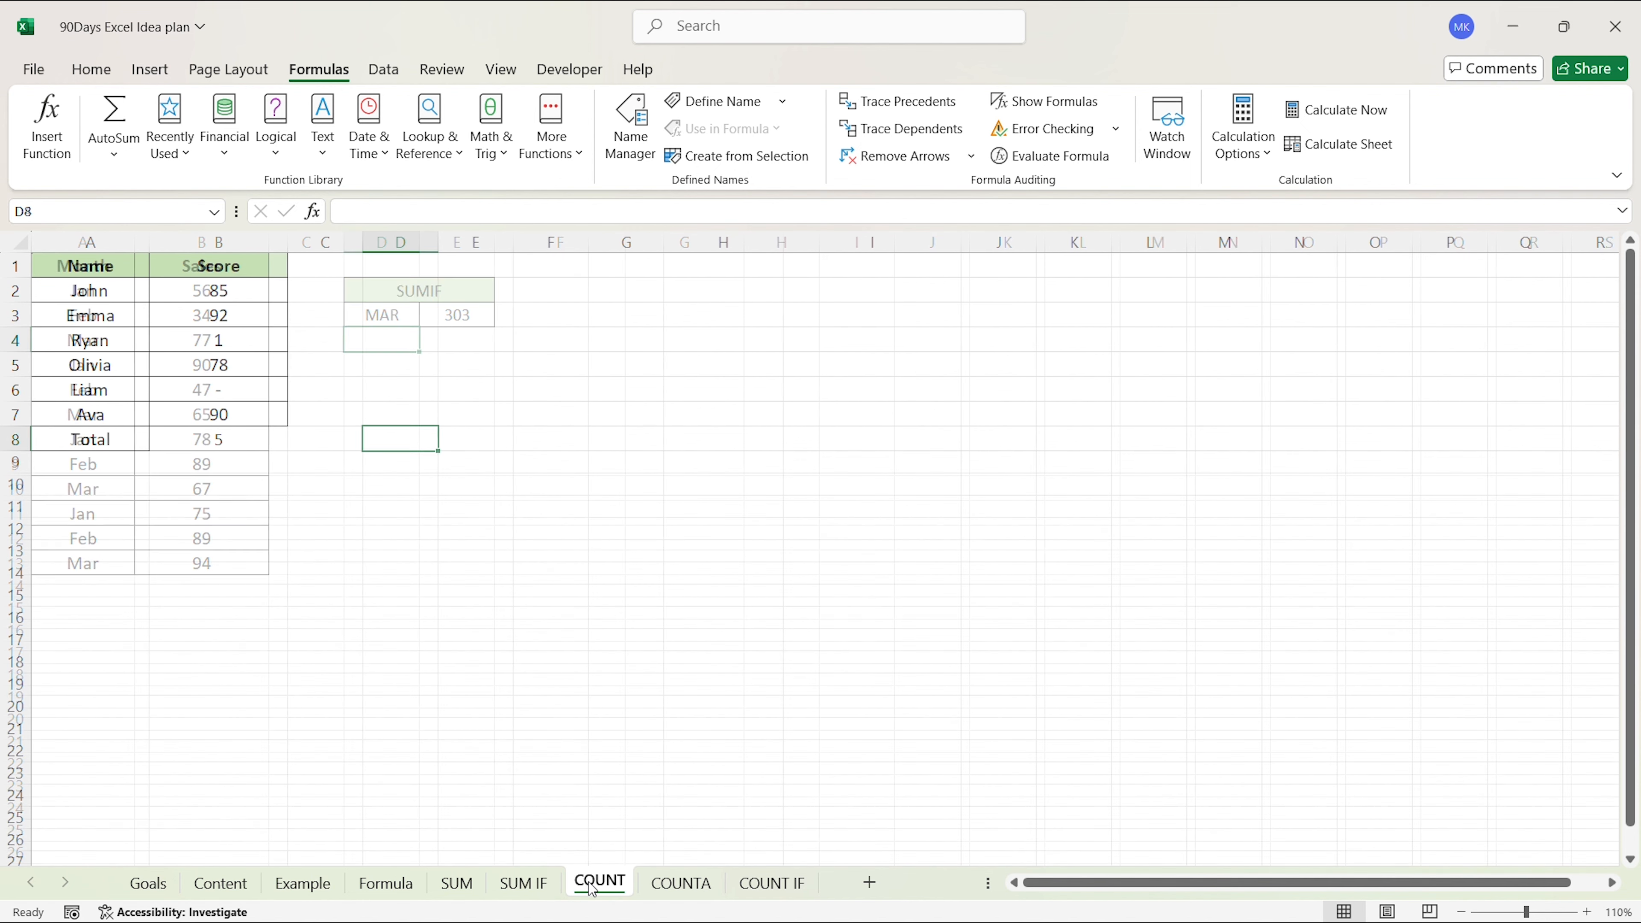
pyautogui.click(477, 557)
pyautogui.click(244, 439)
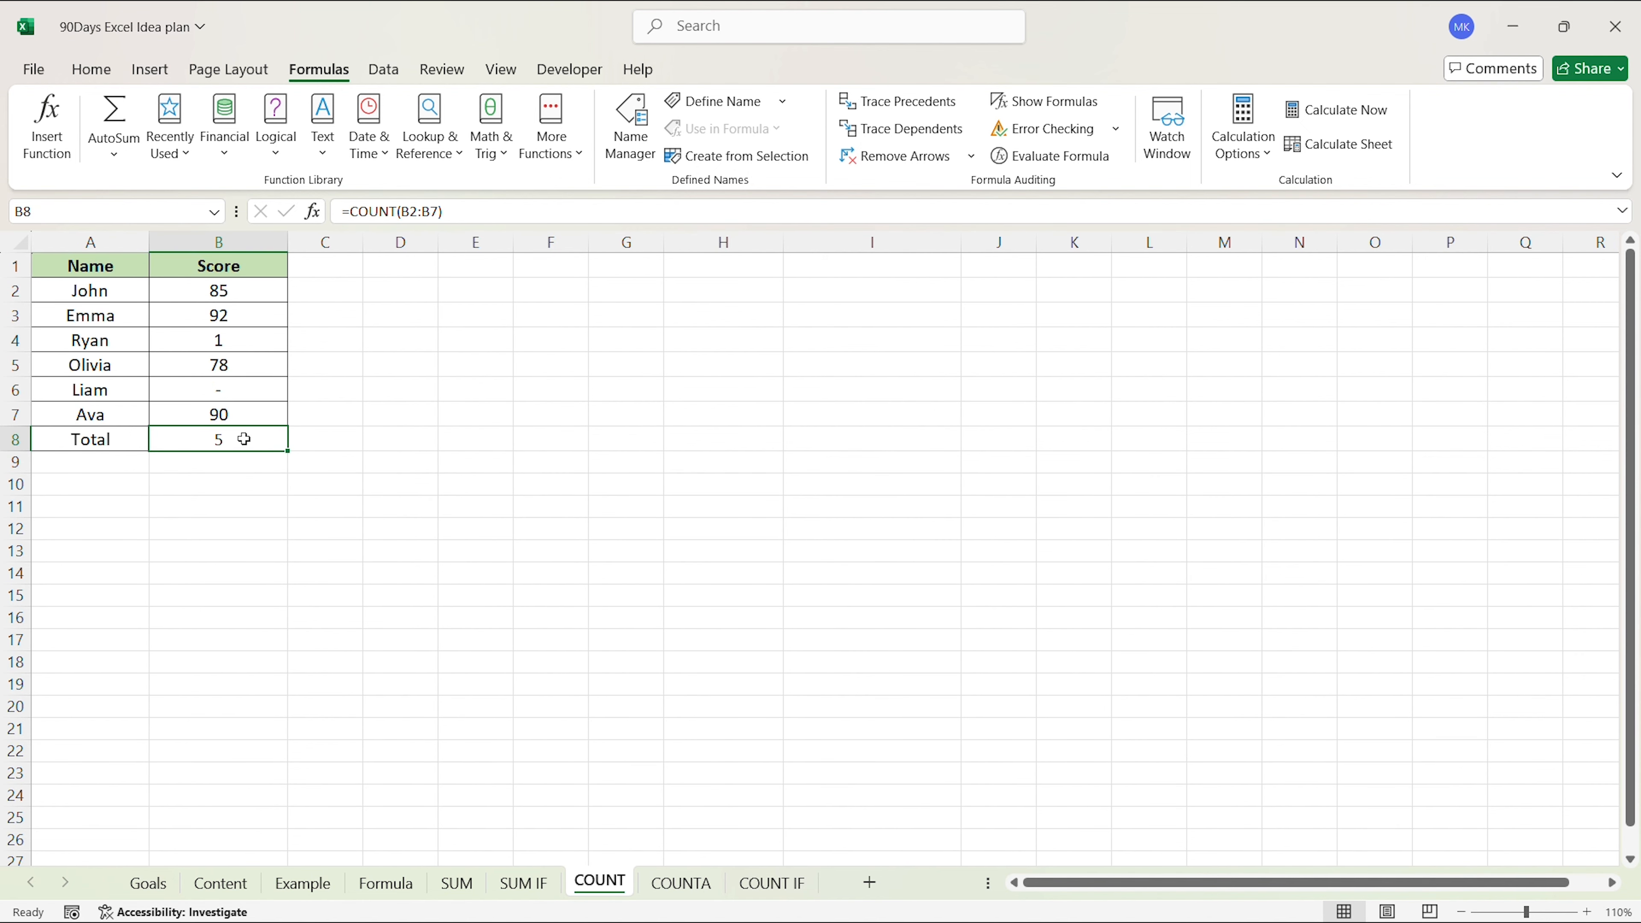
pyautogui.press('BackSpace')
pyautogui.click(484, 504)
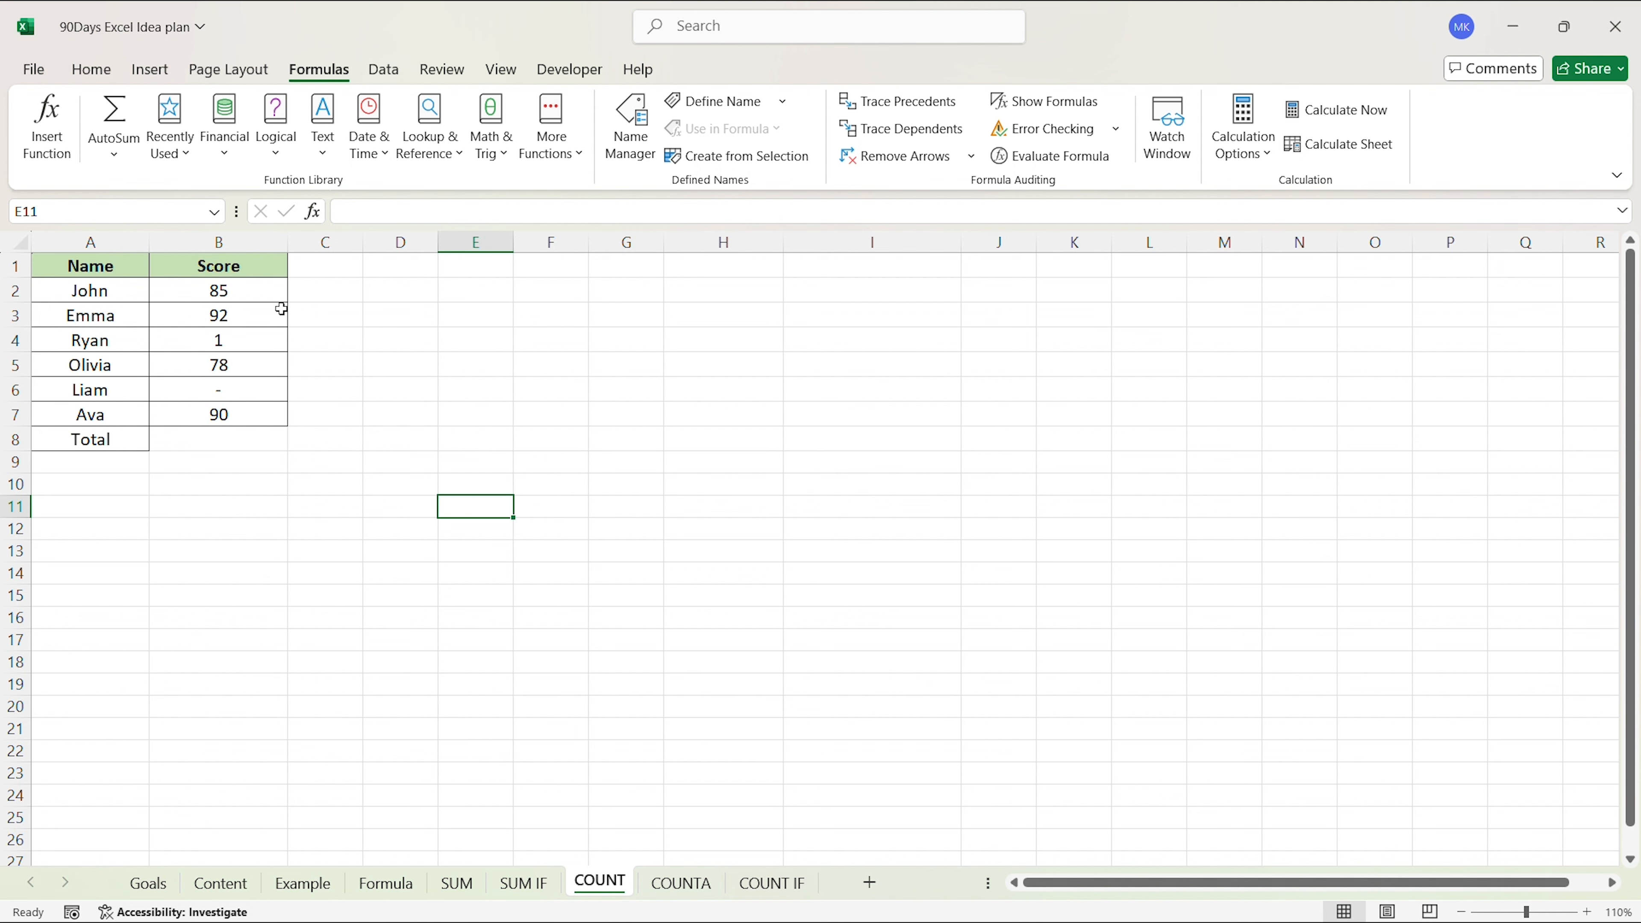
# Examine the entries in the Score column one by one, looking for cells that hold no number
pyautogui.click(264, 285)
pyautogui.moveTo(264, 285); pyautogui.dragTo(267, 431)
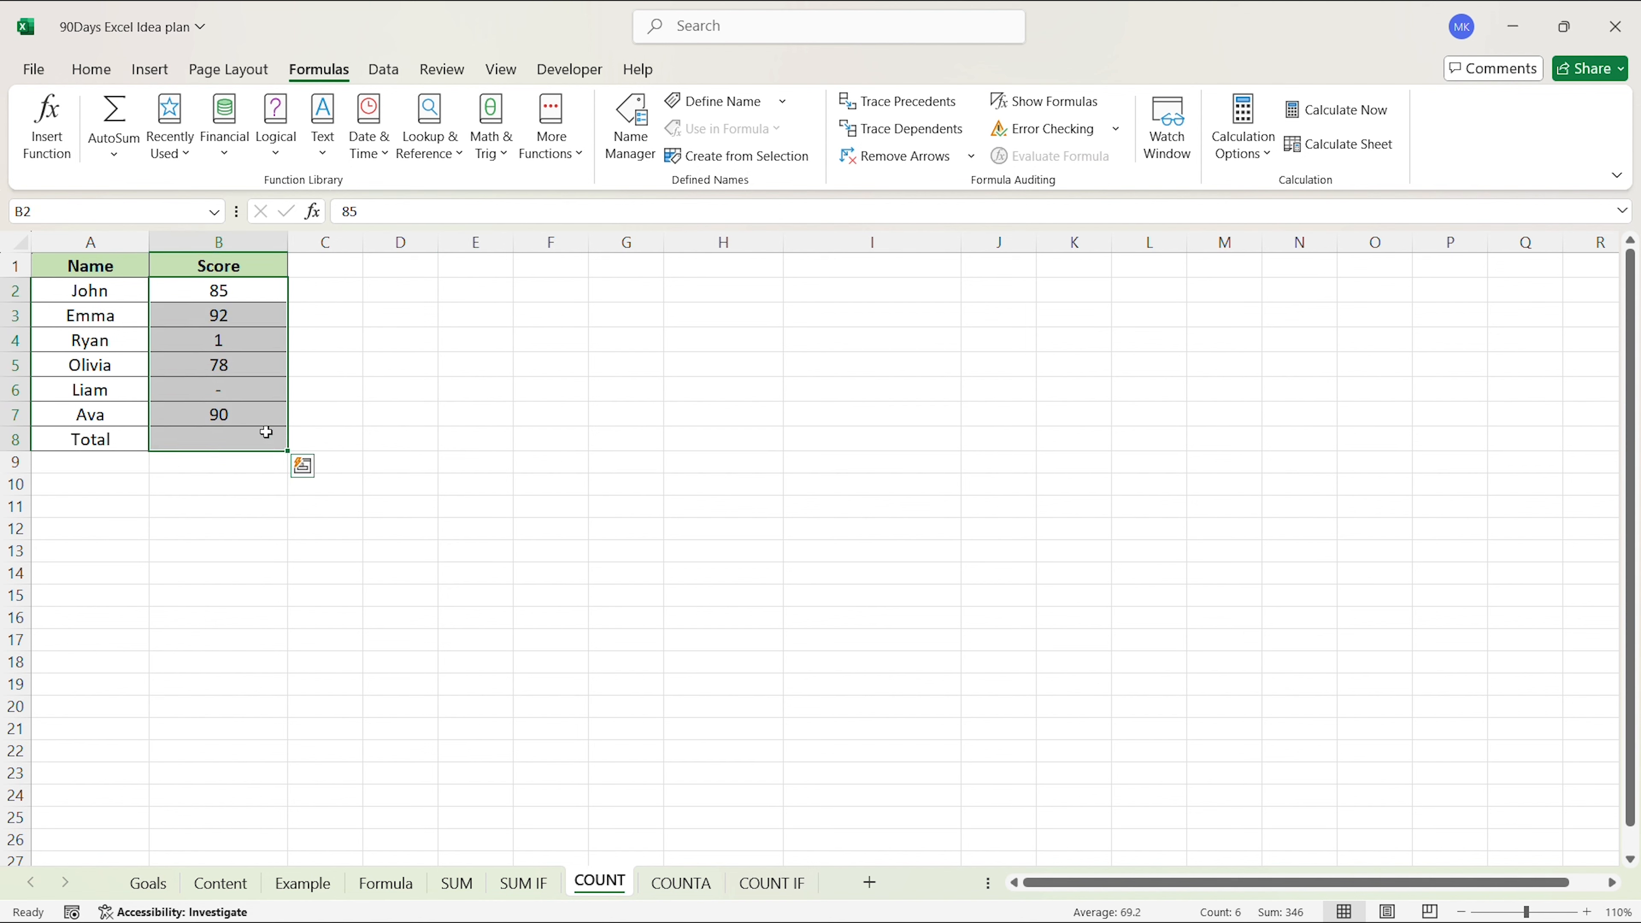
pyautogui.click(255, 290)
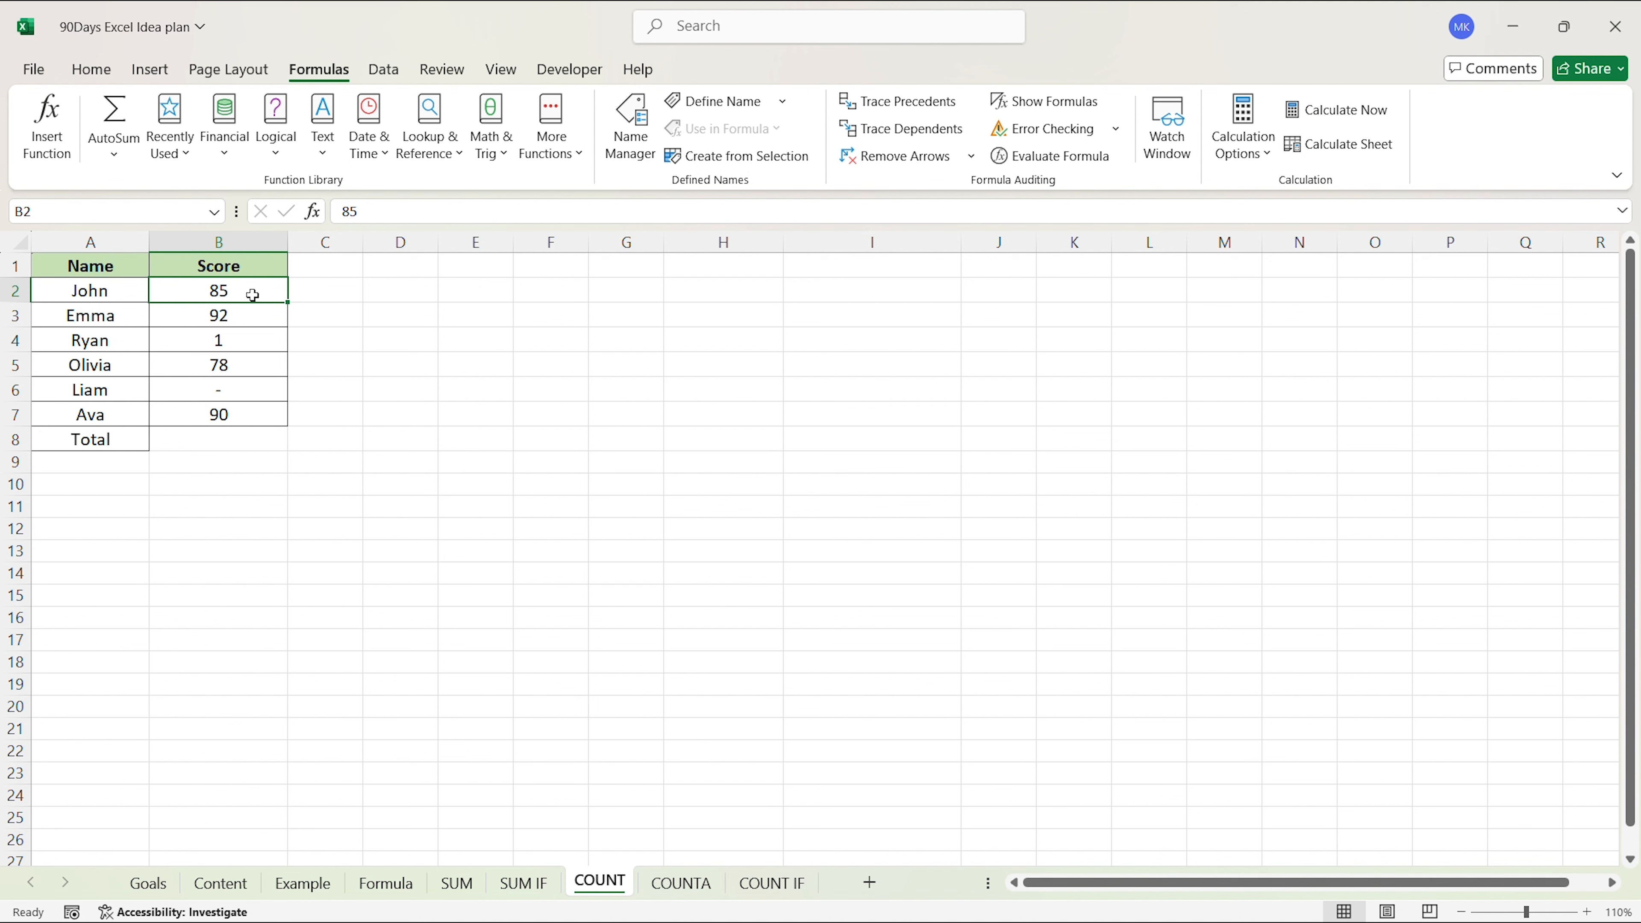
pyautogui.click(251, 323)
pyautogui.click(249, 341)
pyautogui.click(248, 366)
pyautogui.click(244, 393)
pyautogui.click(241, 418)
pyautogui.click(242, 458)
pyautogui.click(246, 386)
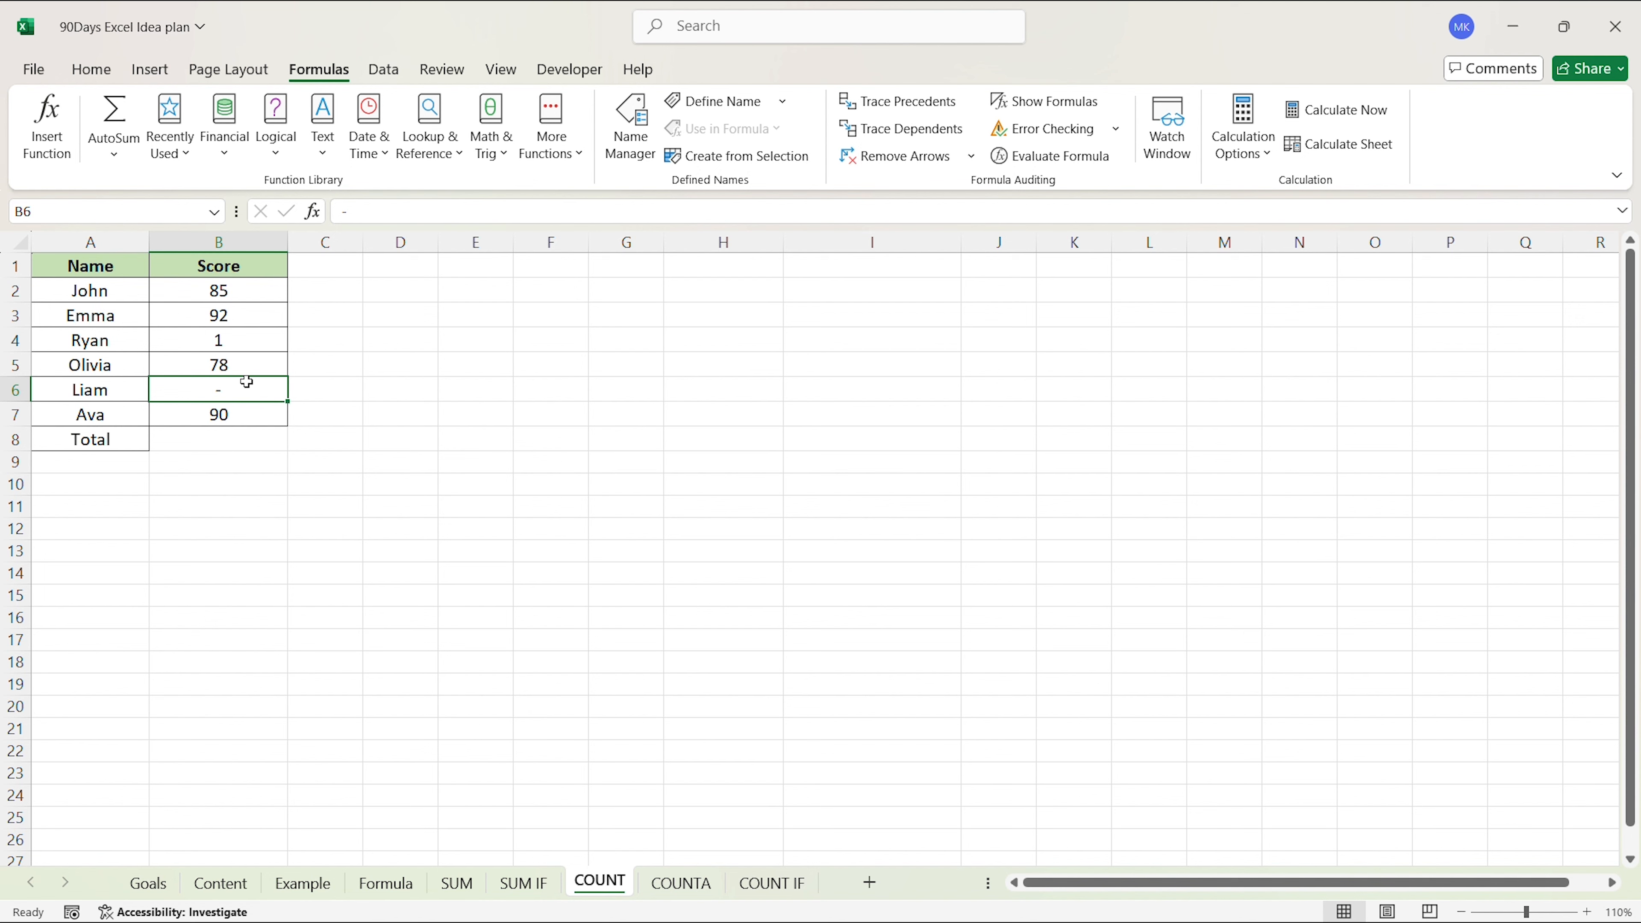
# Enter the formula =COUNT(B2:B7) in the Total cell B8
pyautogui.click(187, 441)
pyautogui.doubleClick(173, 441)
pyautogui.write('=coun')
pyautogui.press('Tab')
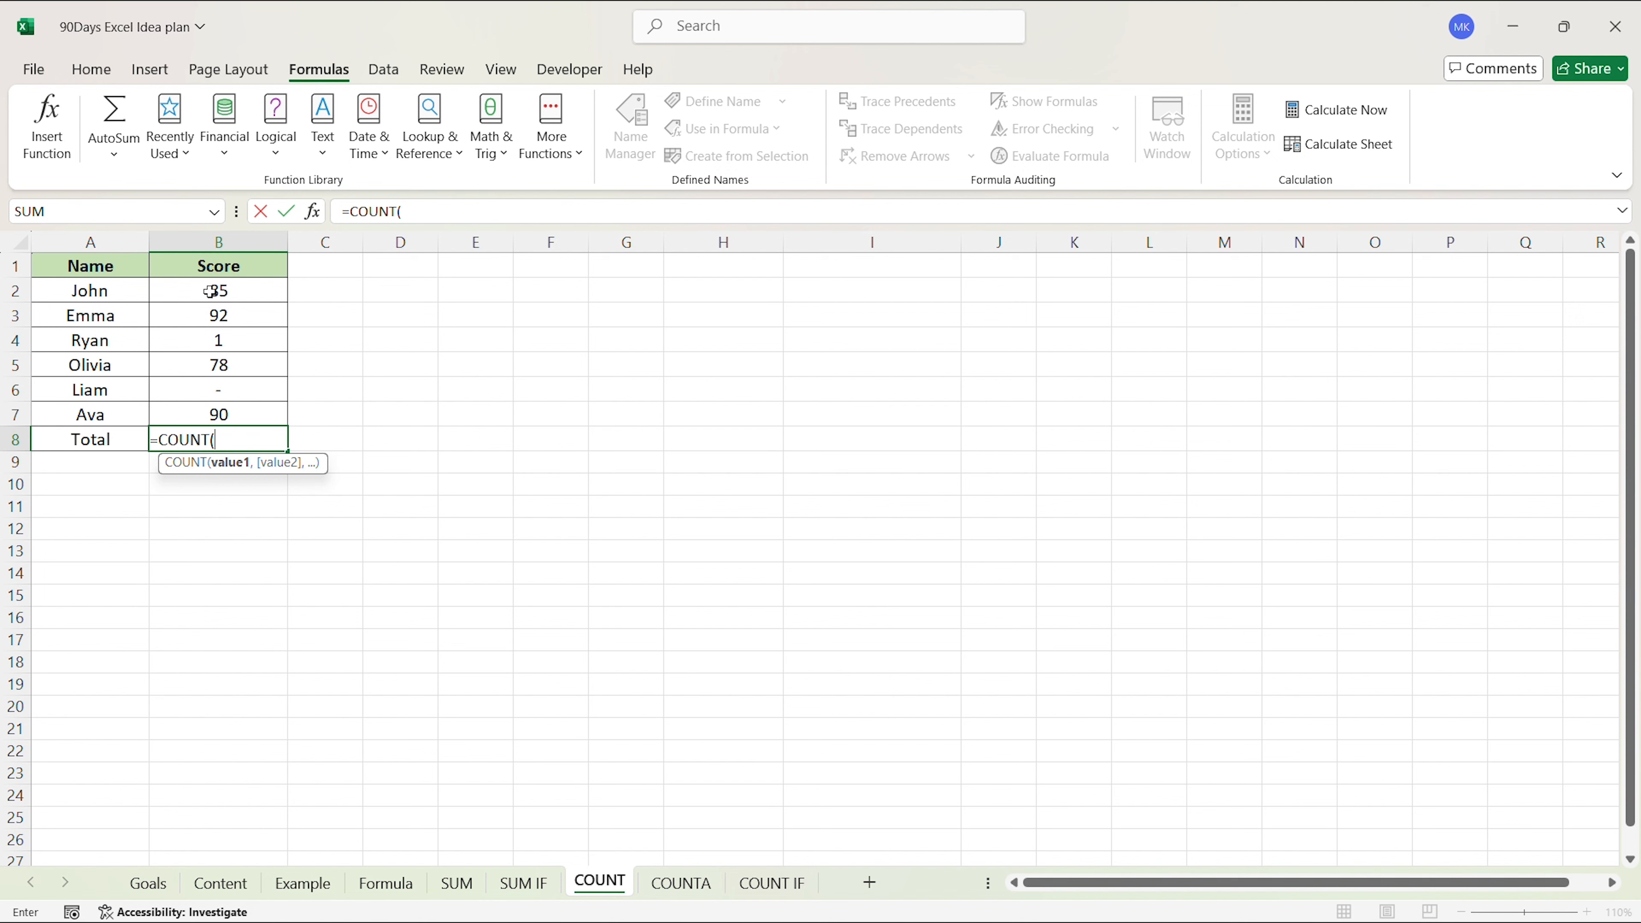
pyautogui.moveTo(211, 291); pyautogui.dragTo(218, 415)
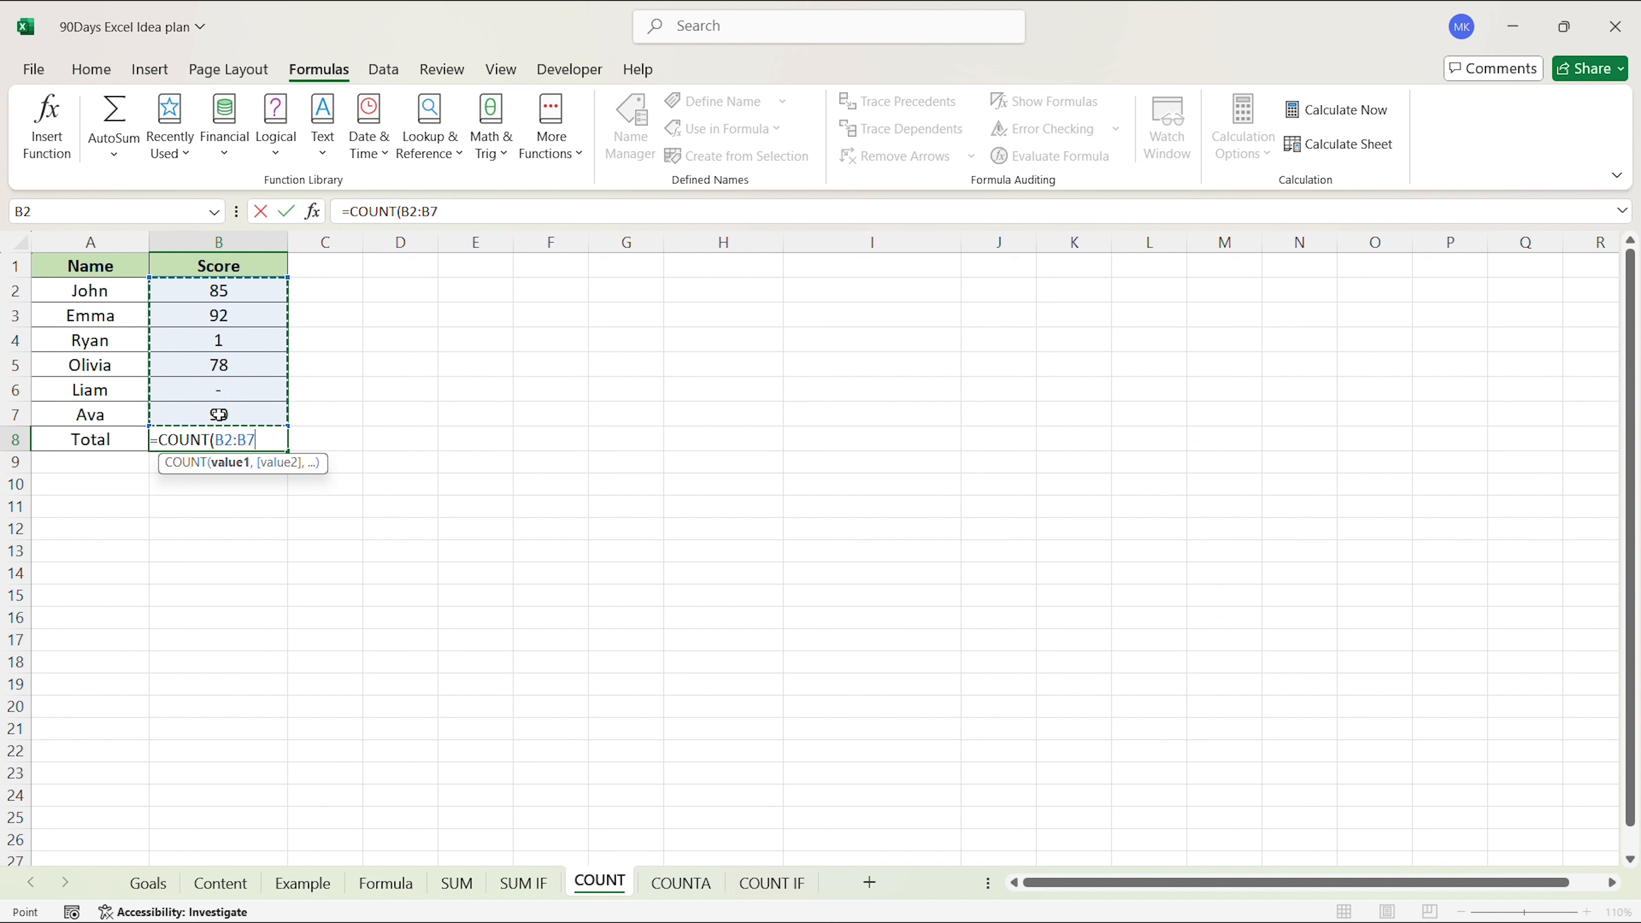
pyautogui.write(')')
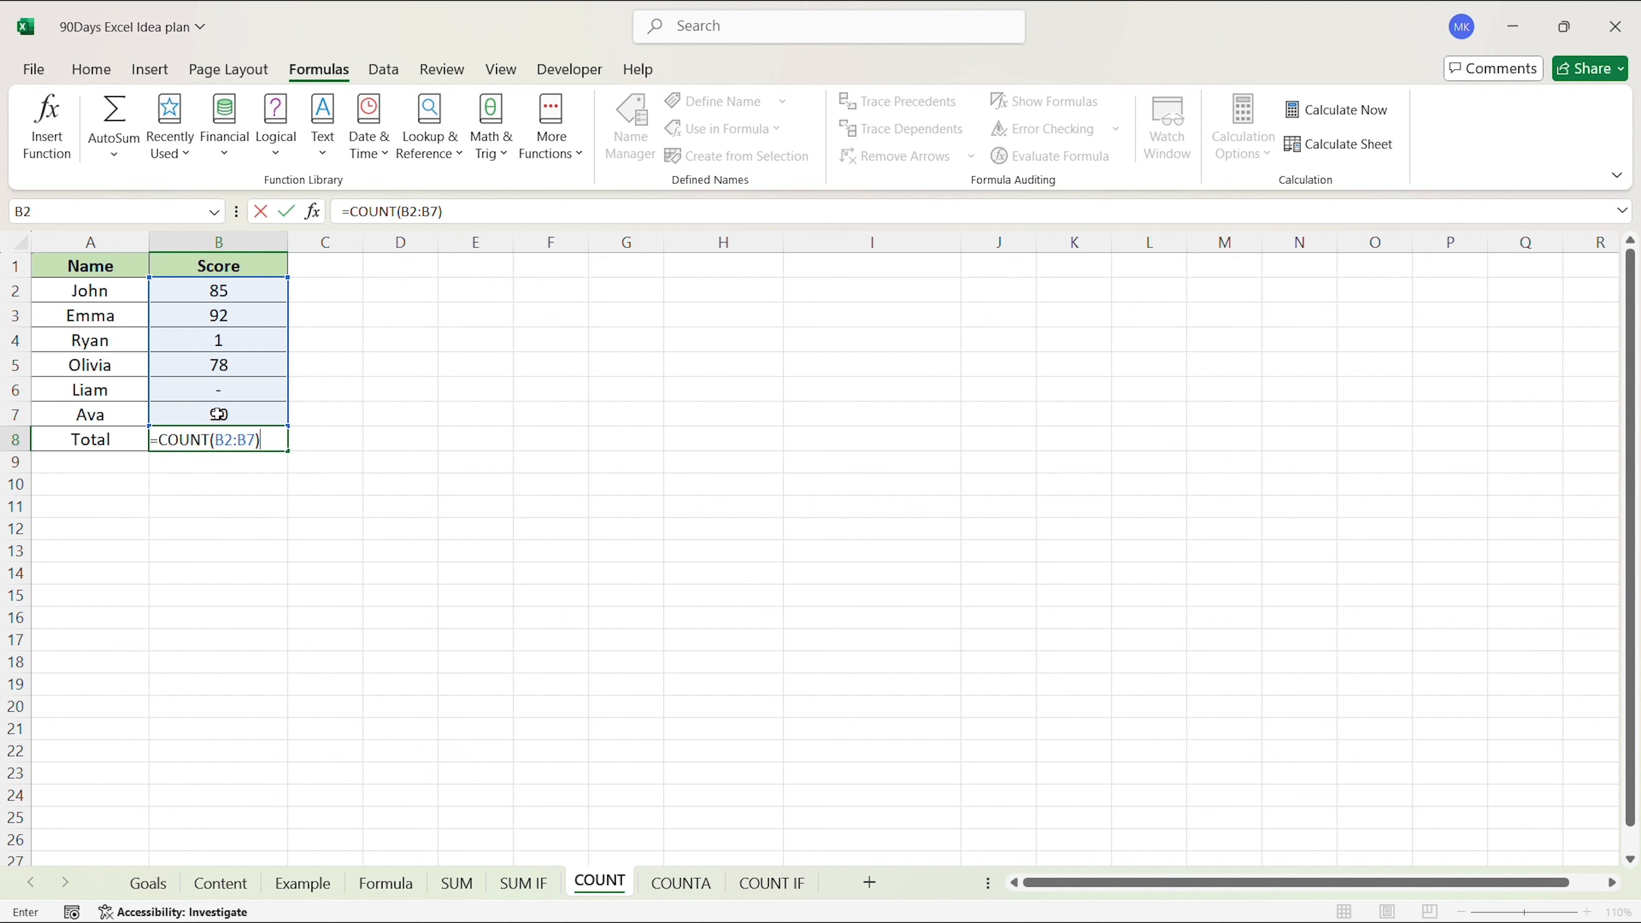
pyautogui.press('Return')
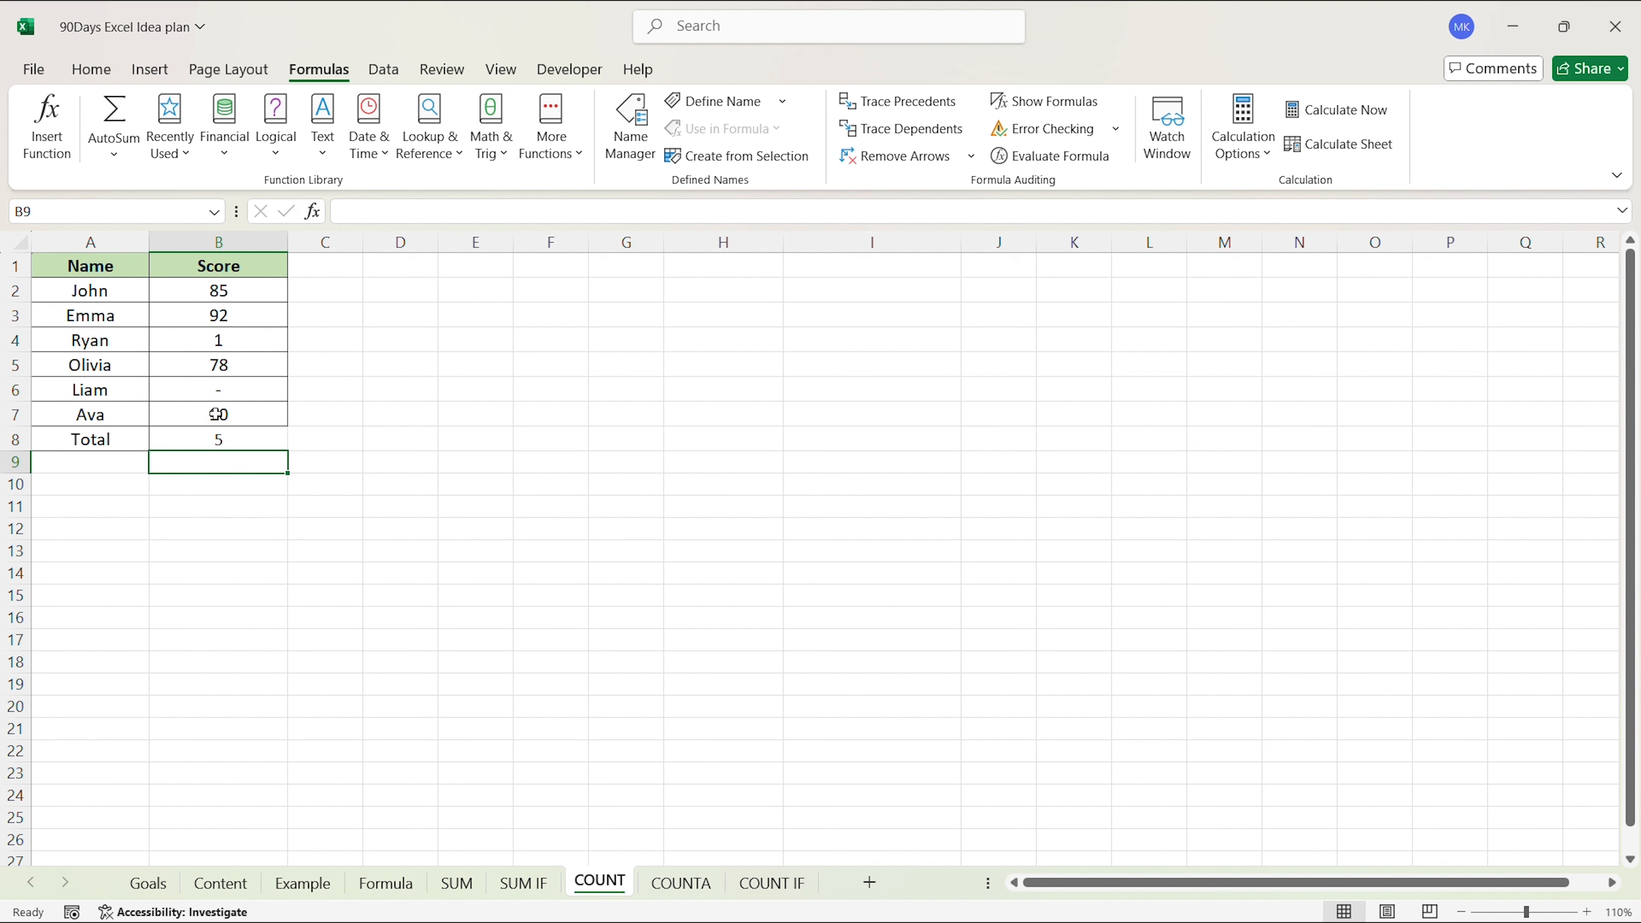
# Check the COUNT formula in B8 against each numeric score in the Score column
pyautogui.click(231, 444)
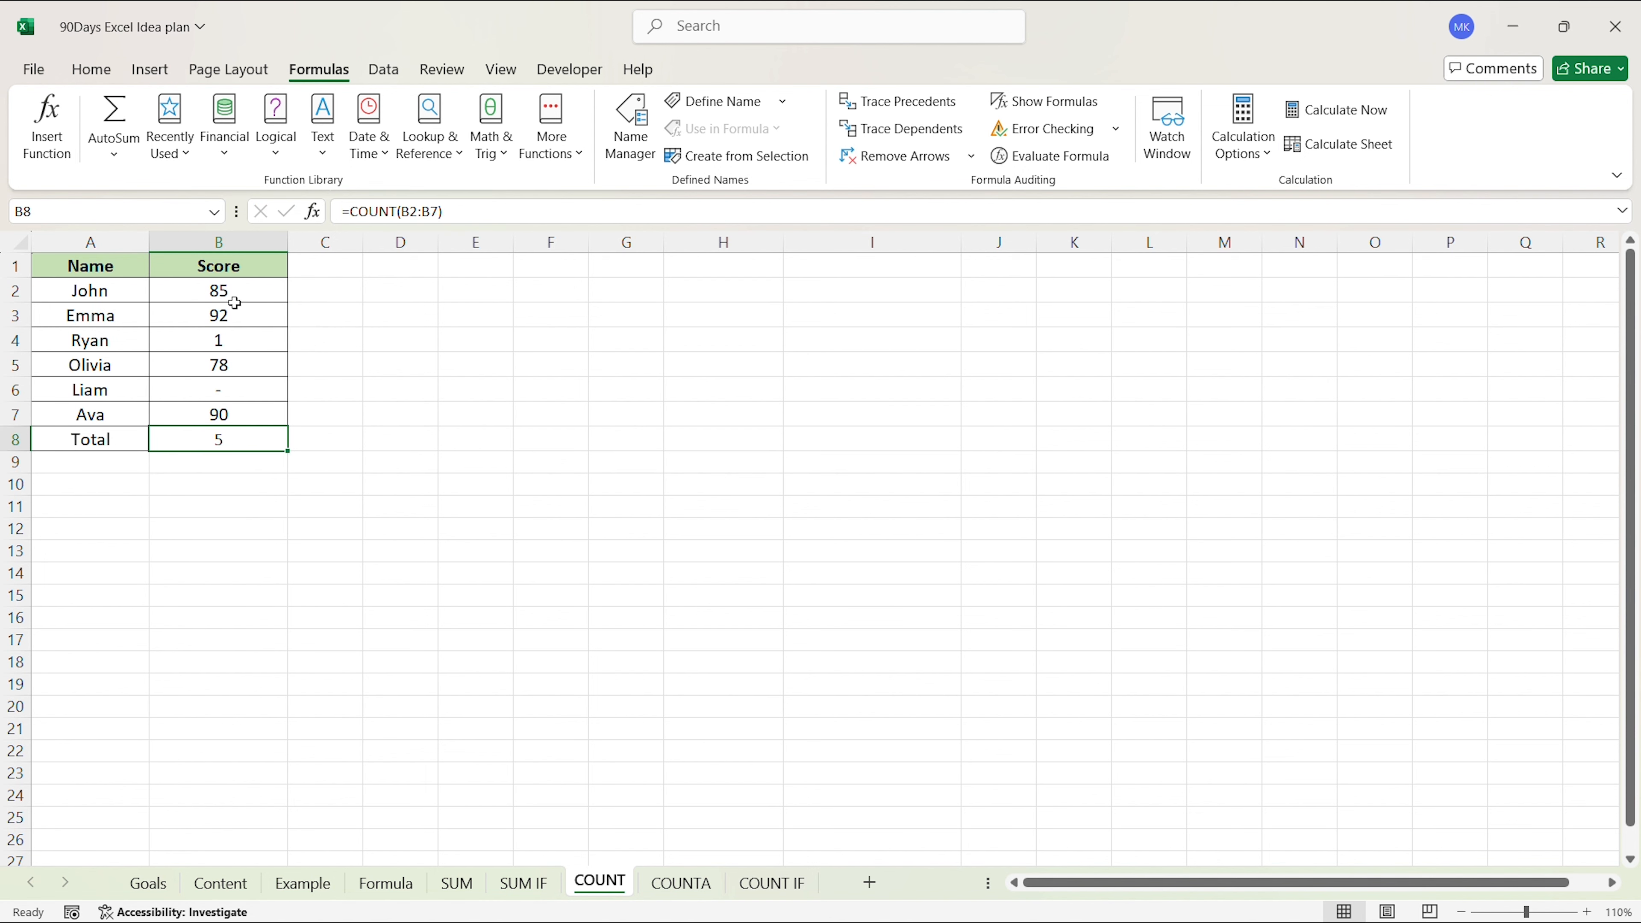
pyautogui.click(228, 288)
pyautogui.click(234, 310)
pyautogui.click(228, 341)
pyautogui.click(229, 364)
pyautogui.click(236, 414)
pyautogui.click(450, 436)
# Delete the score in cell B4 and check the COUNT total in B8
pyautogui.click(239, 340)
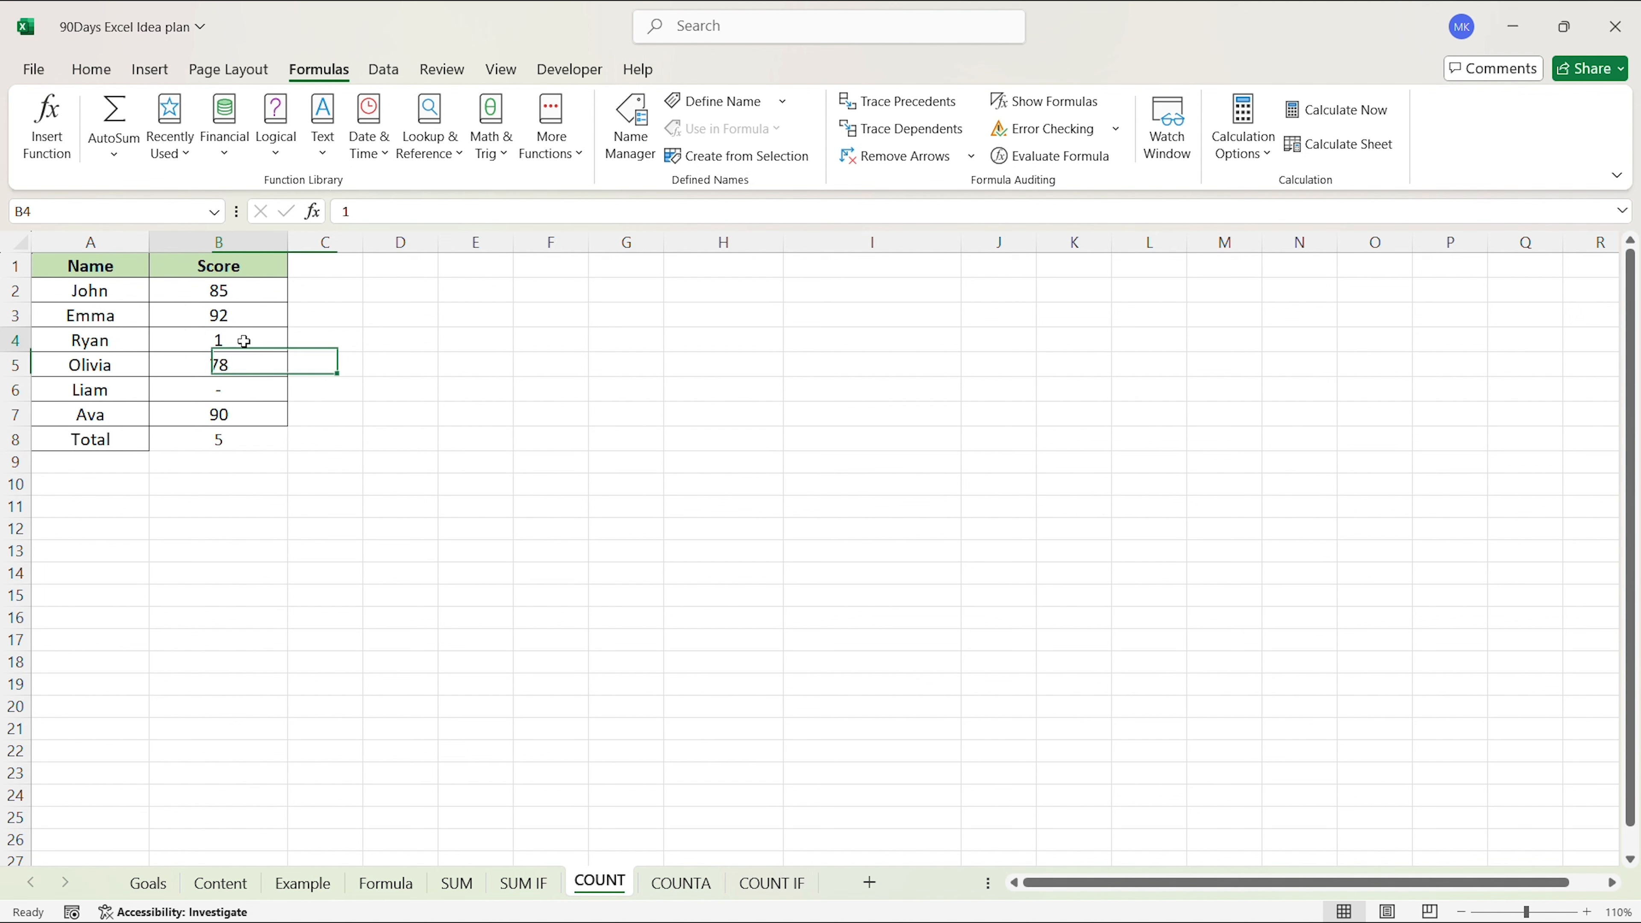
pyautogui.press('Delete')
pyautogui.click(499, 439)
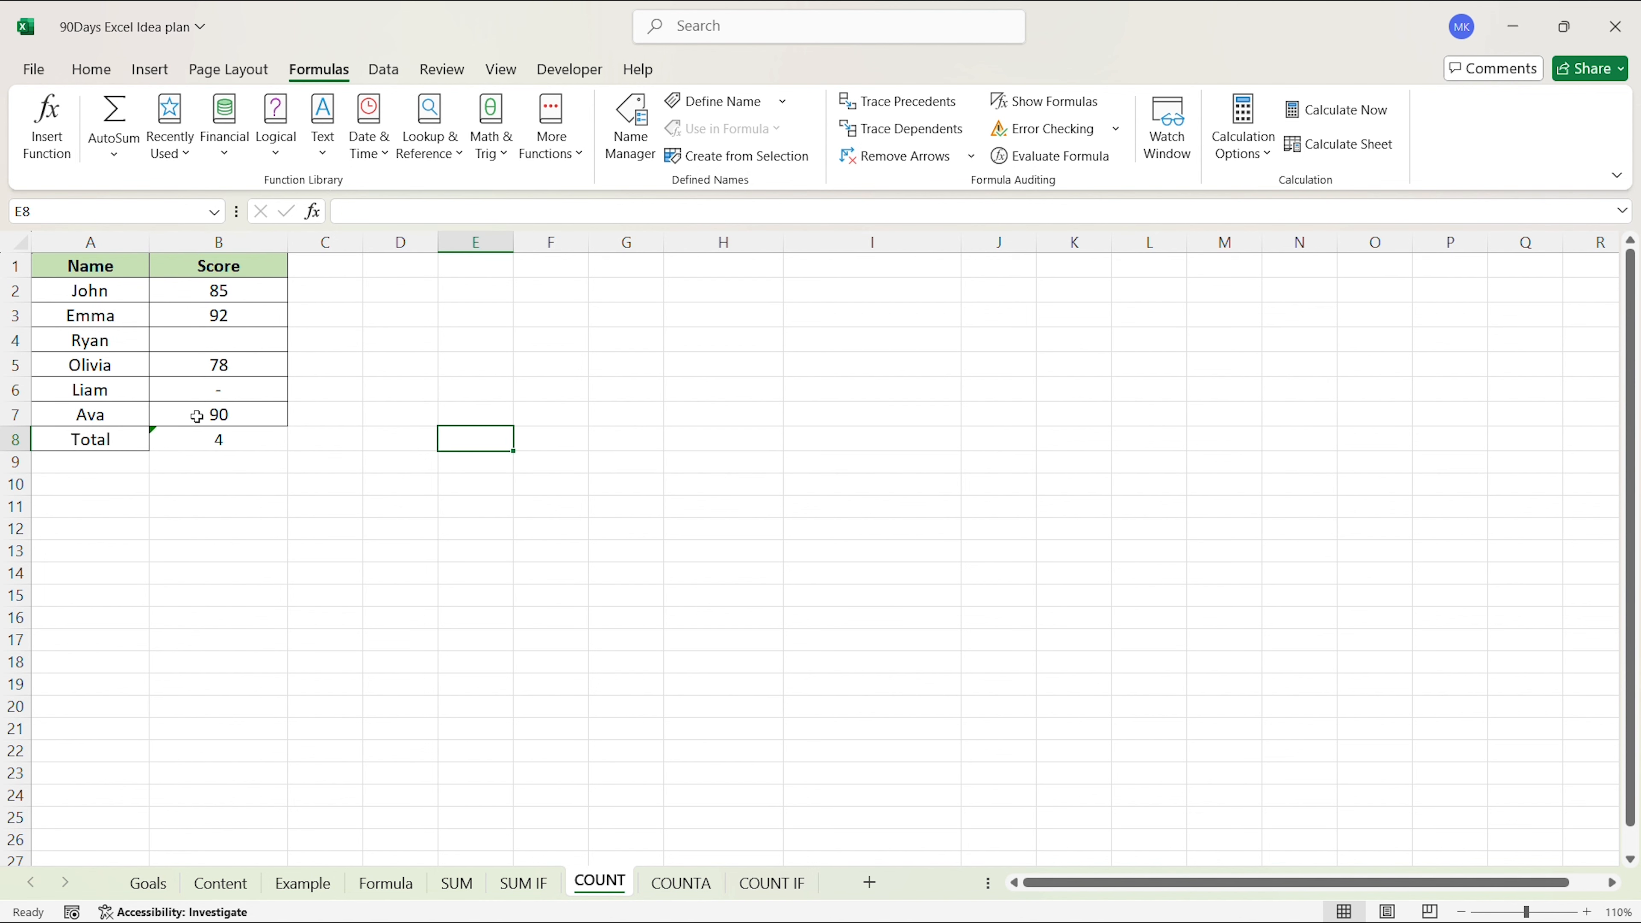
pyautogui.click(220, 437)
# Enter the letter g in cell B4 to test COUNT with a text entry
pyautogui.click(231, 336)
pyautogui.write('g')
pyautogui.click(472, 393)
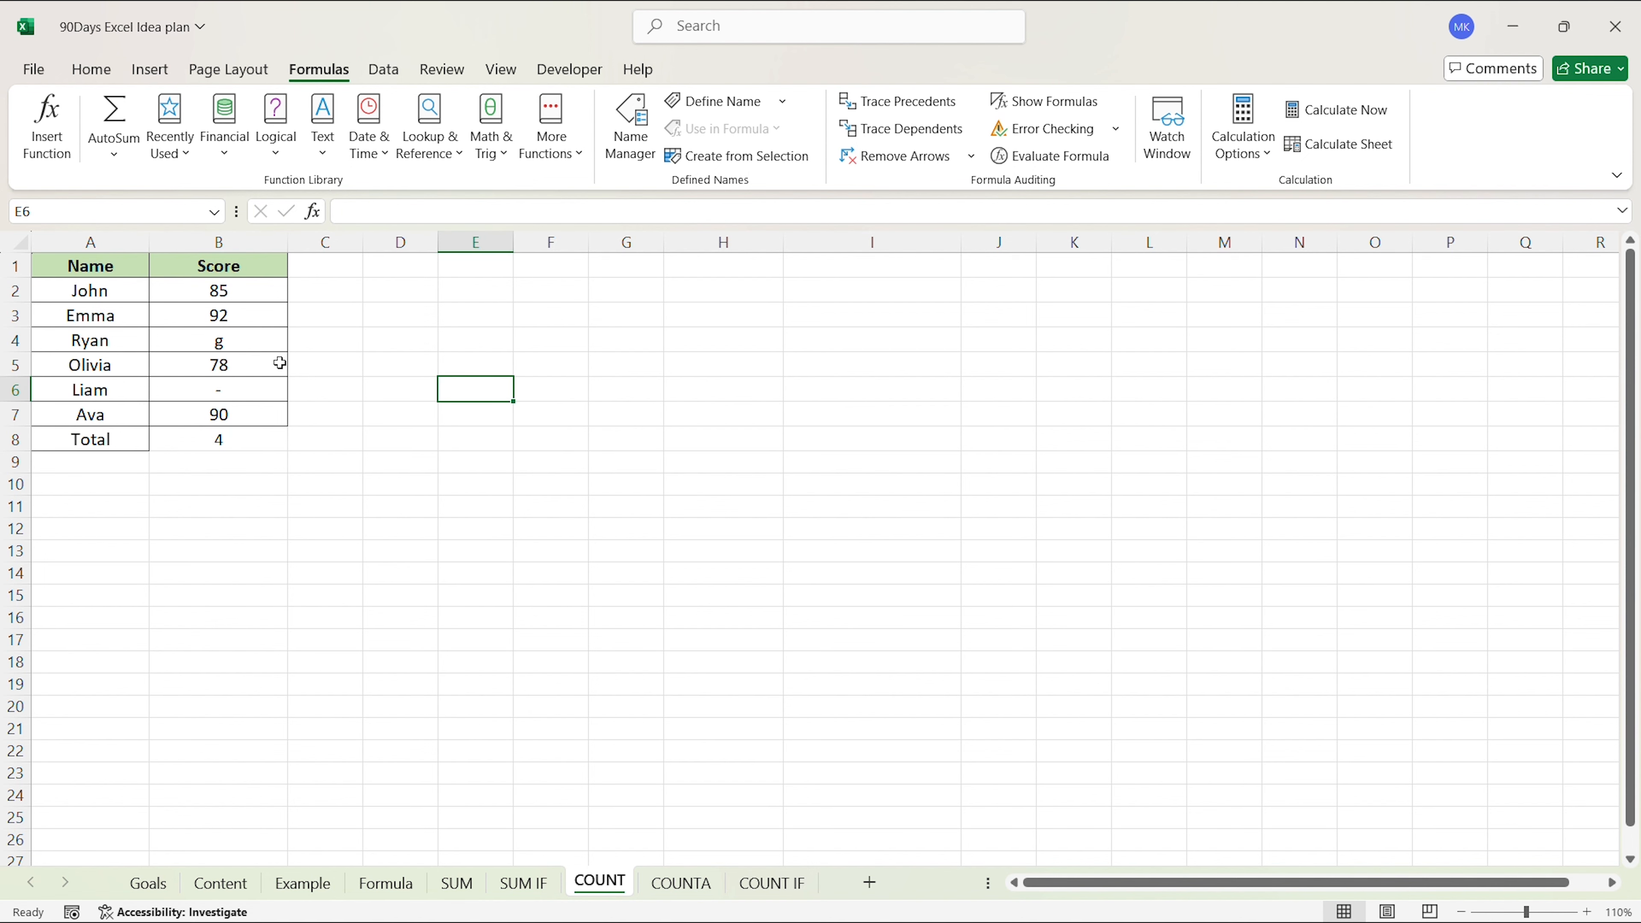
# Replace the text entry in score cell B4 with 1 and check the COUNT total in B8
pyautogui.click(274, 346)
pyautogui.moveTo(269, 293); pyautogui.dragTo(268, 427)
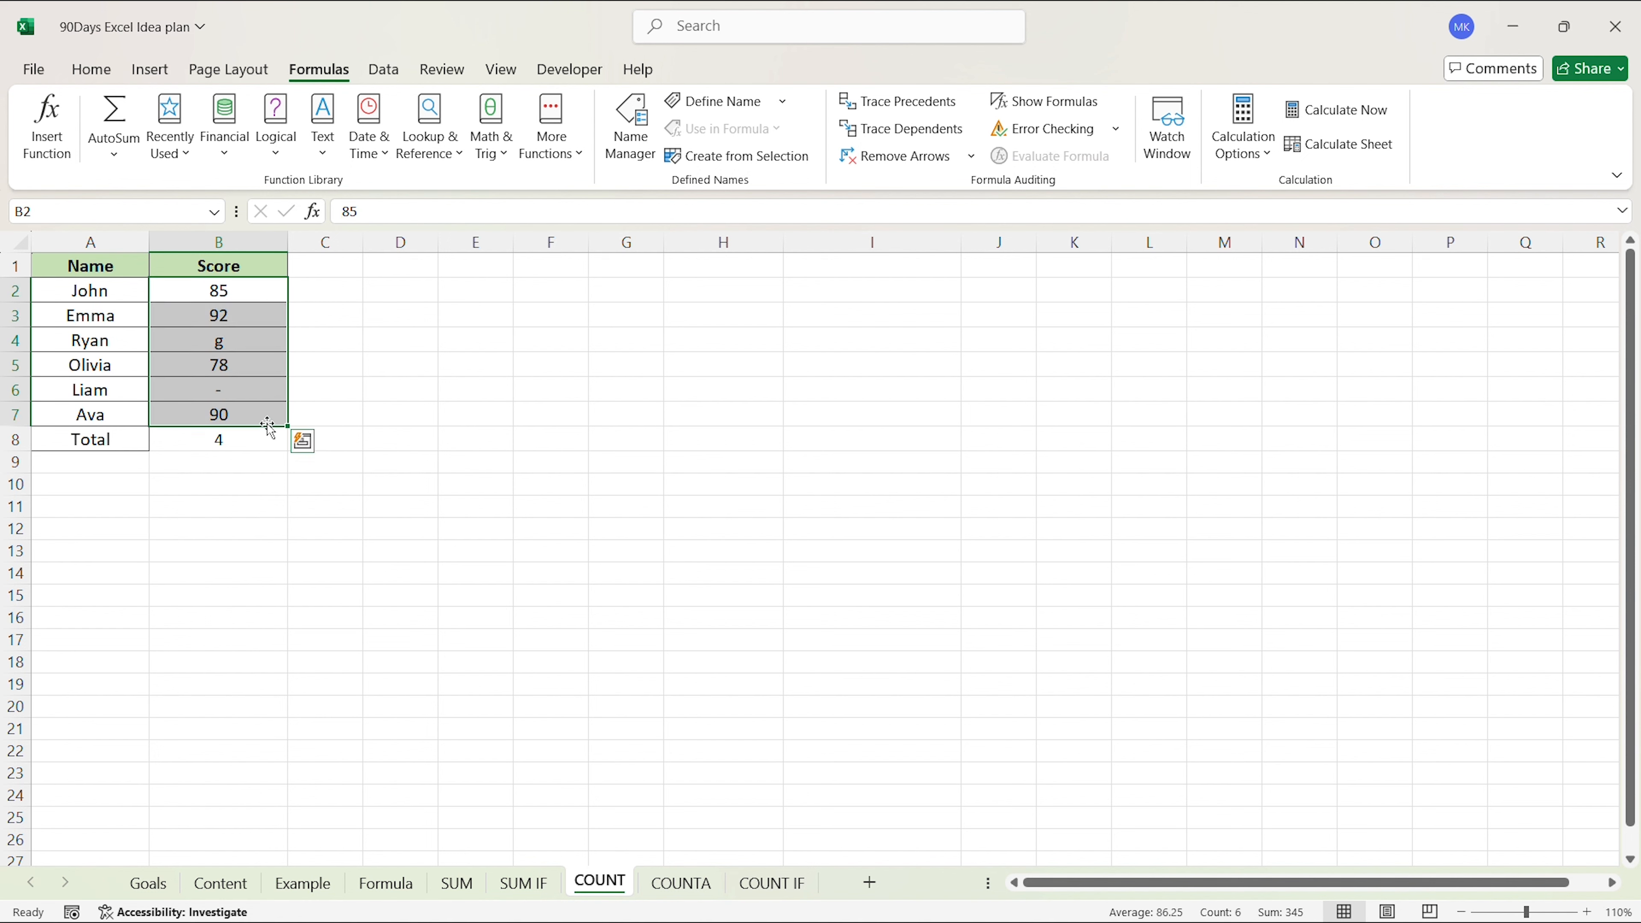
pyautogui.click(367, 382)
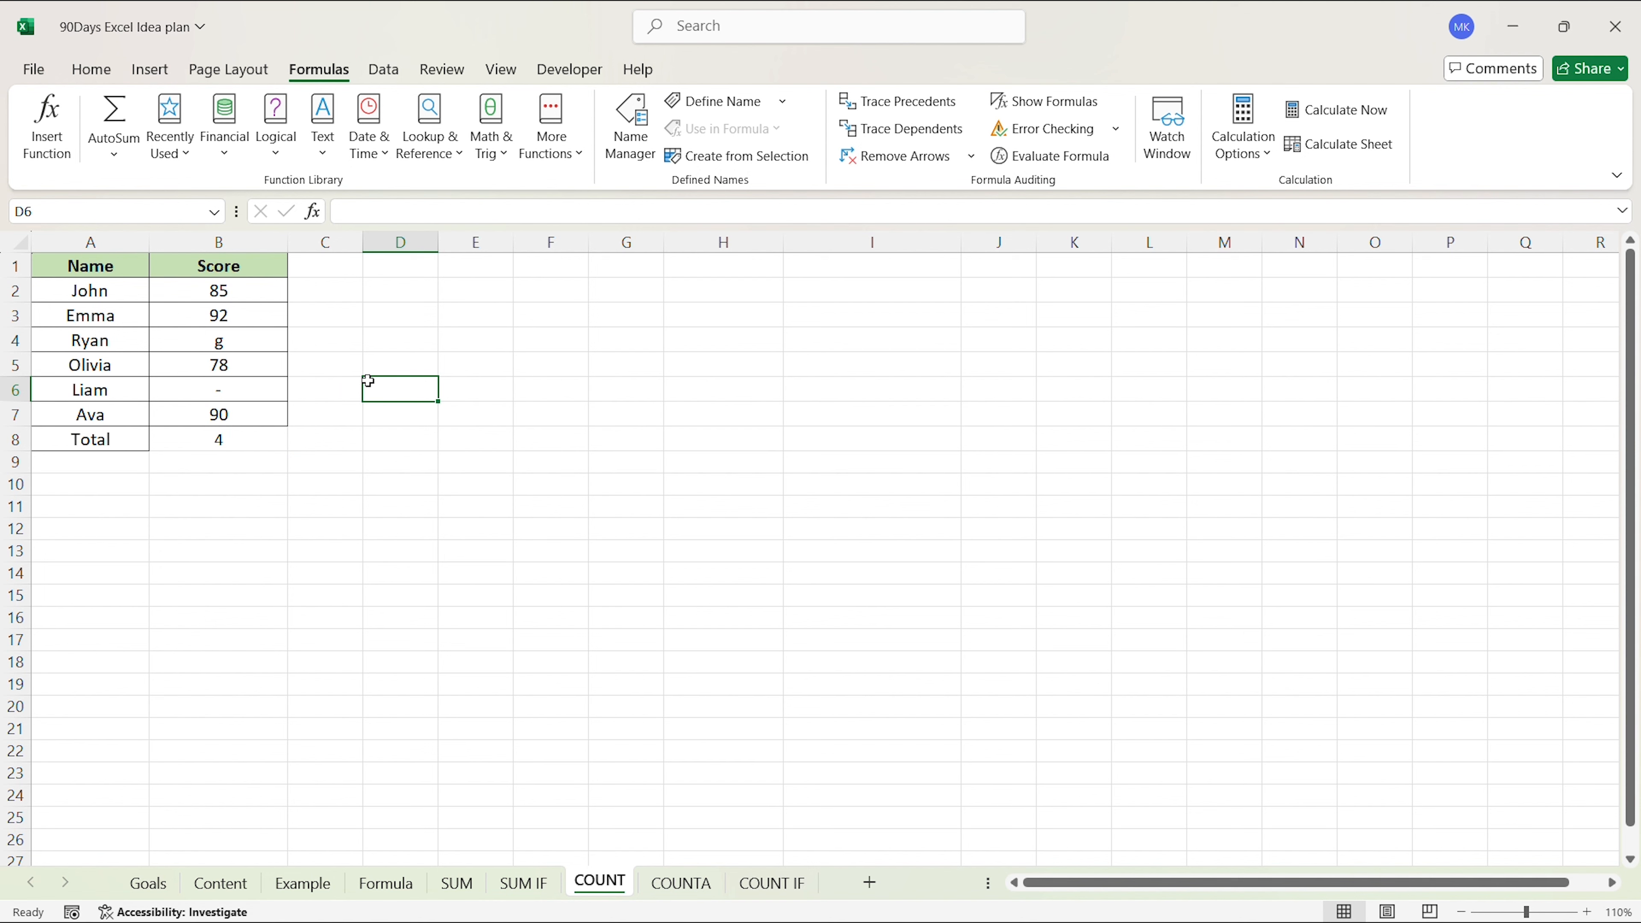
pyautogui.click(253, 341)
pyautogui.write('1')
pyautogui.click(378, 381)
pyautogui.click(253, 434)
pyautogui.click(253, 367)
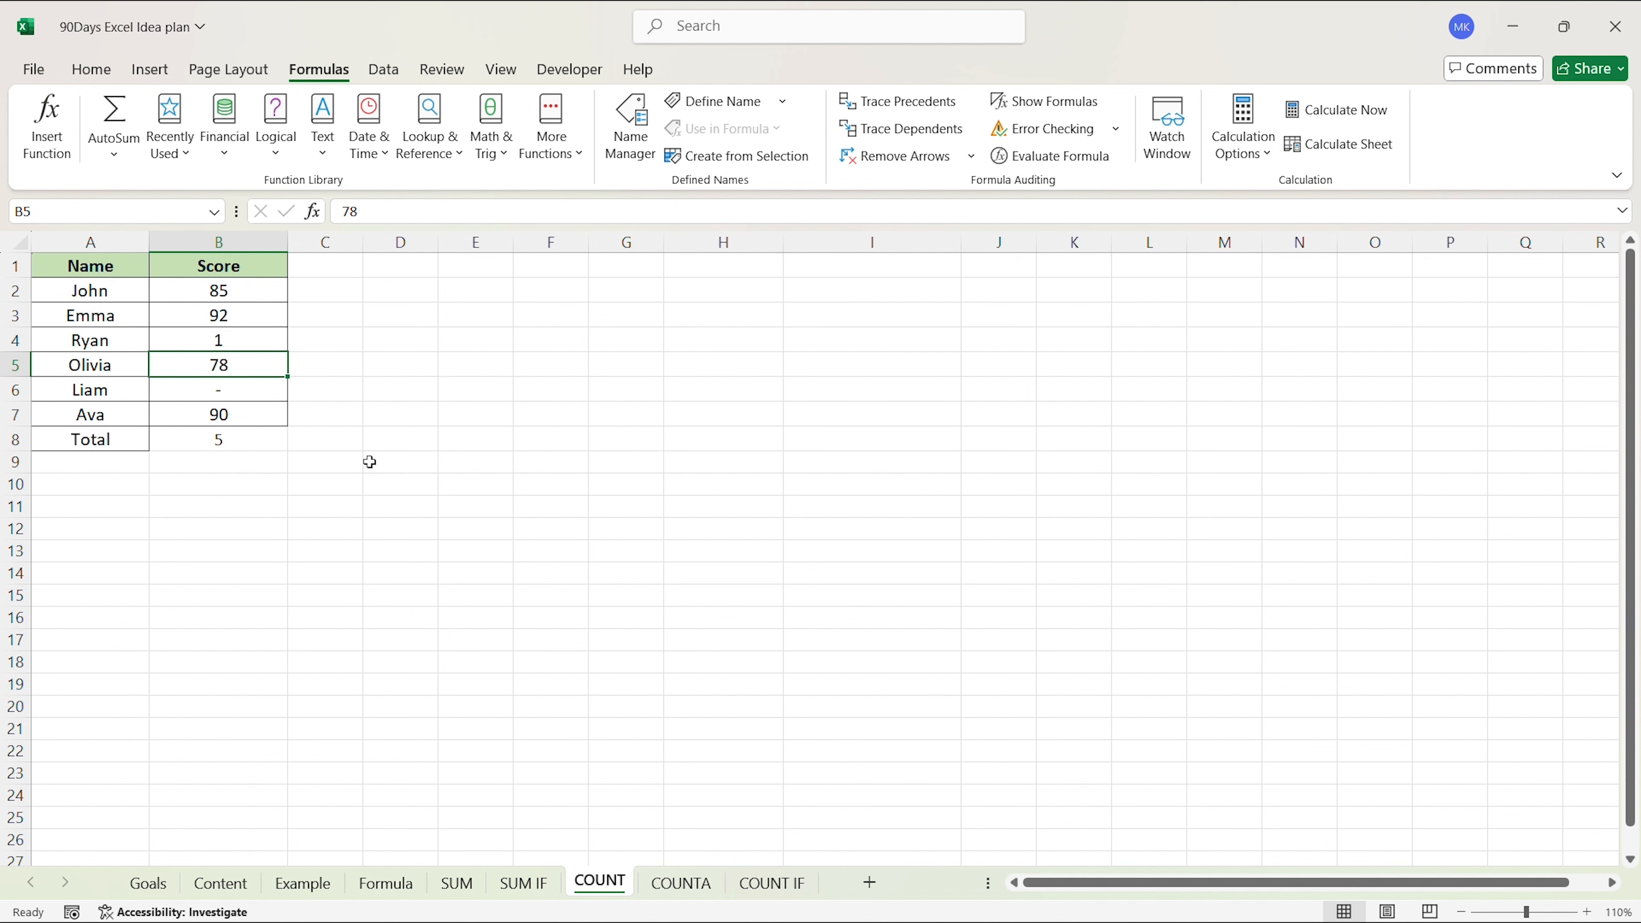
# Clear the existing formula from cell D3 under the COUNTA heading on the COUNTA sheet
pyautogui.click(675, 880)
pyautogui.click(434, 529)
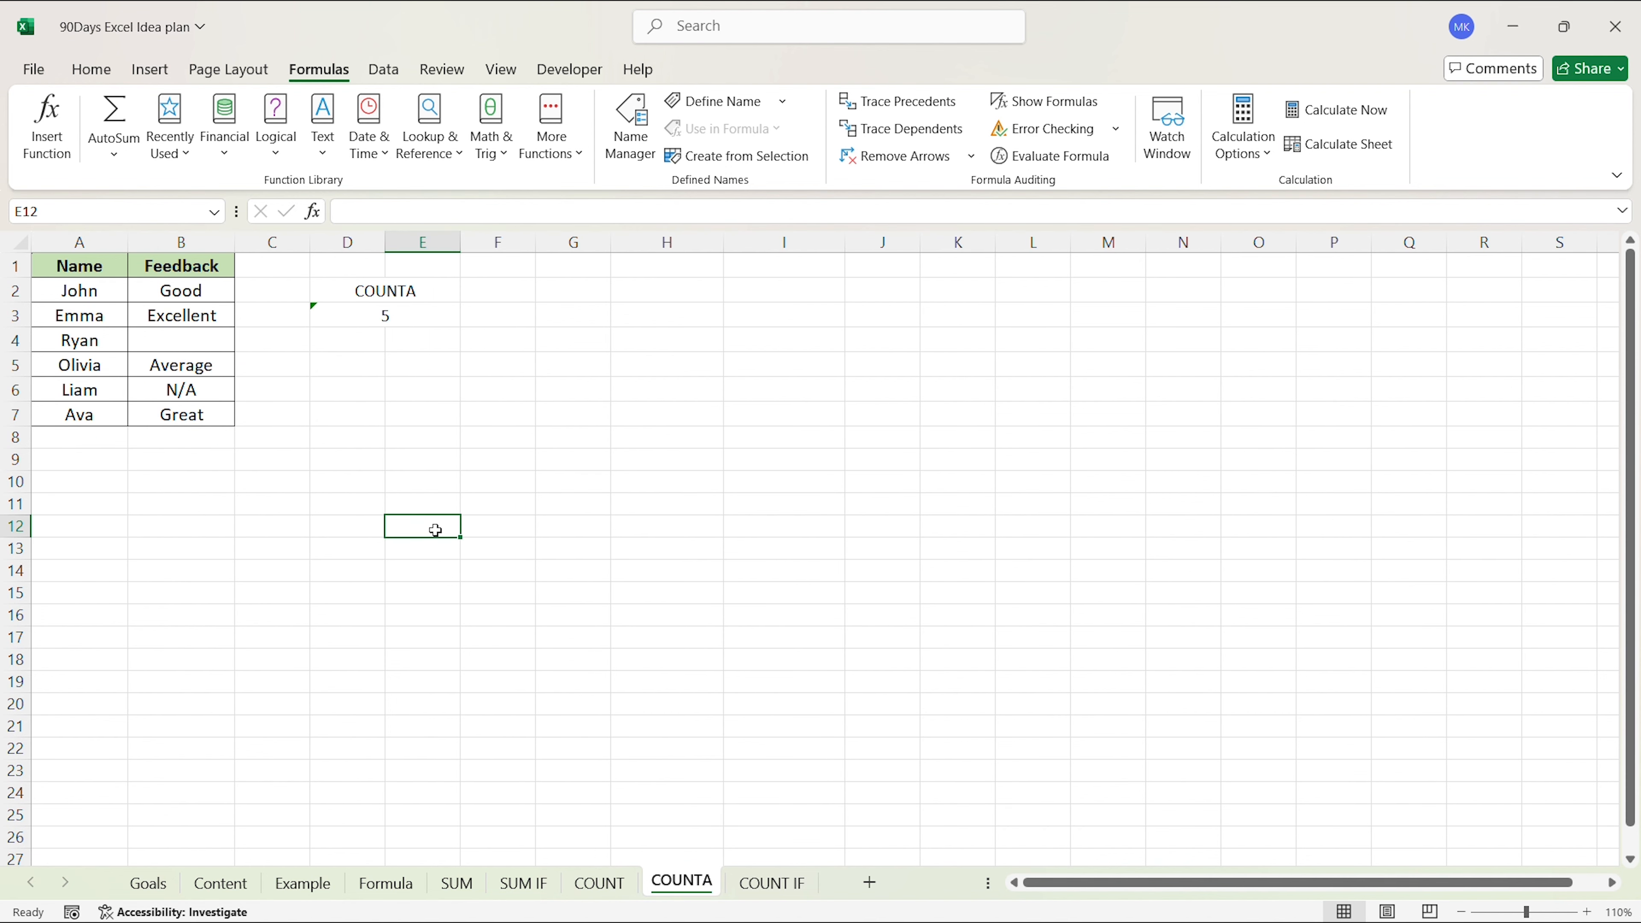
pyautogui.click(390, 320)
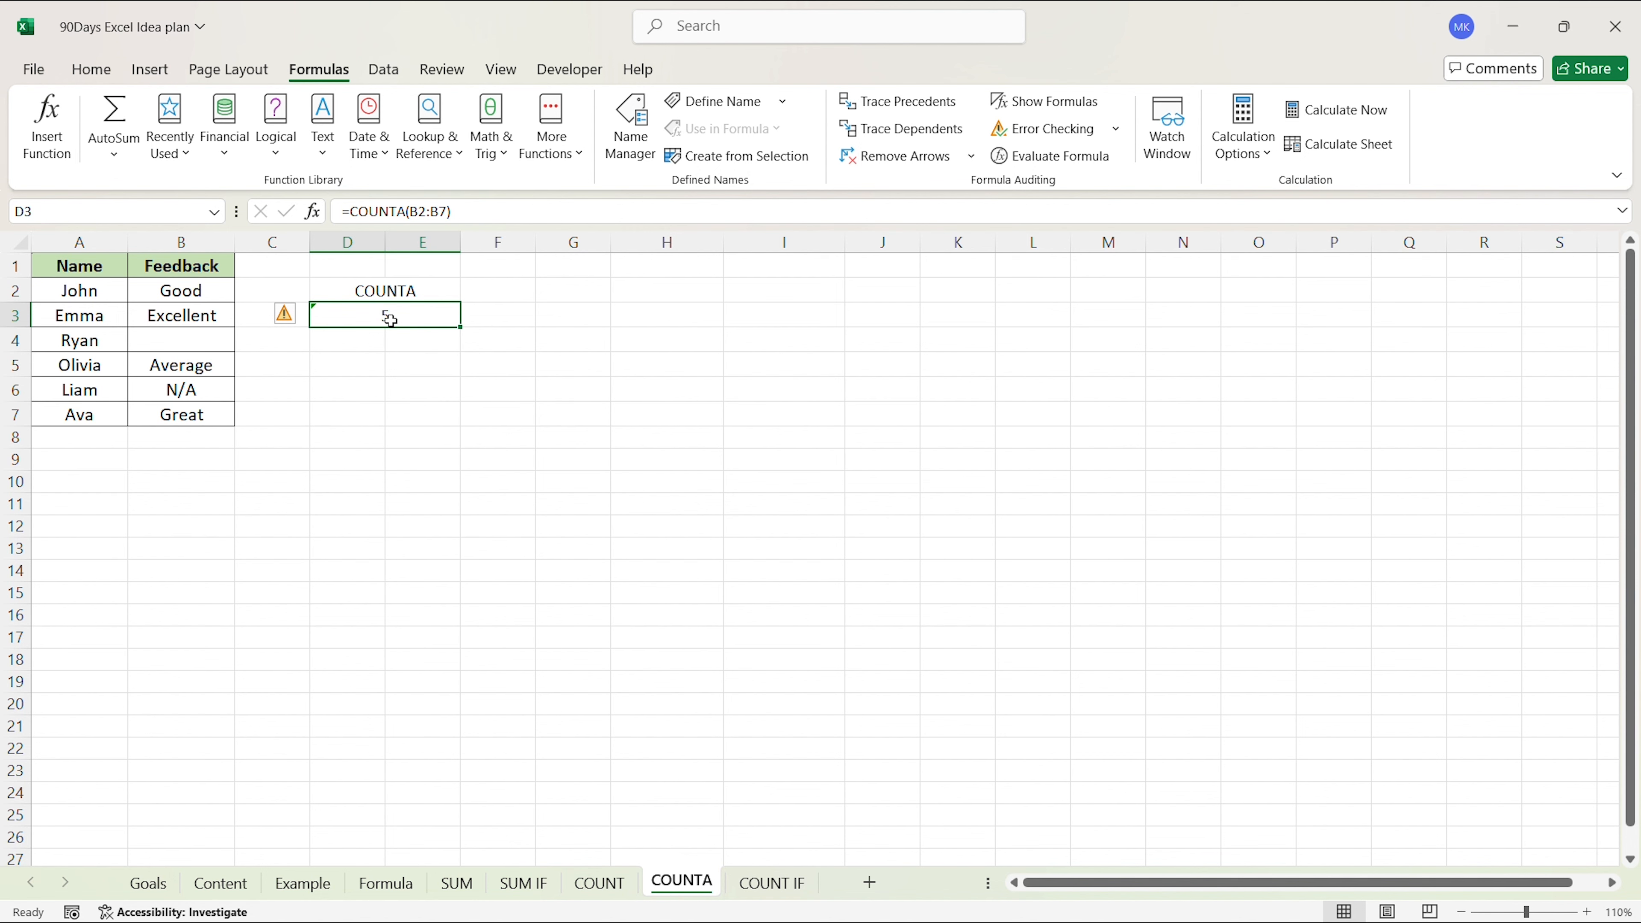
pyautogui.press('BackSpace')
pyautogui.press('Return')
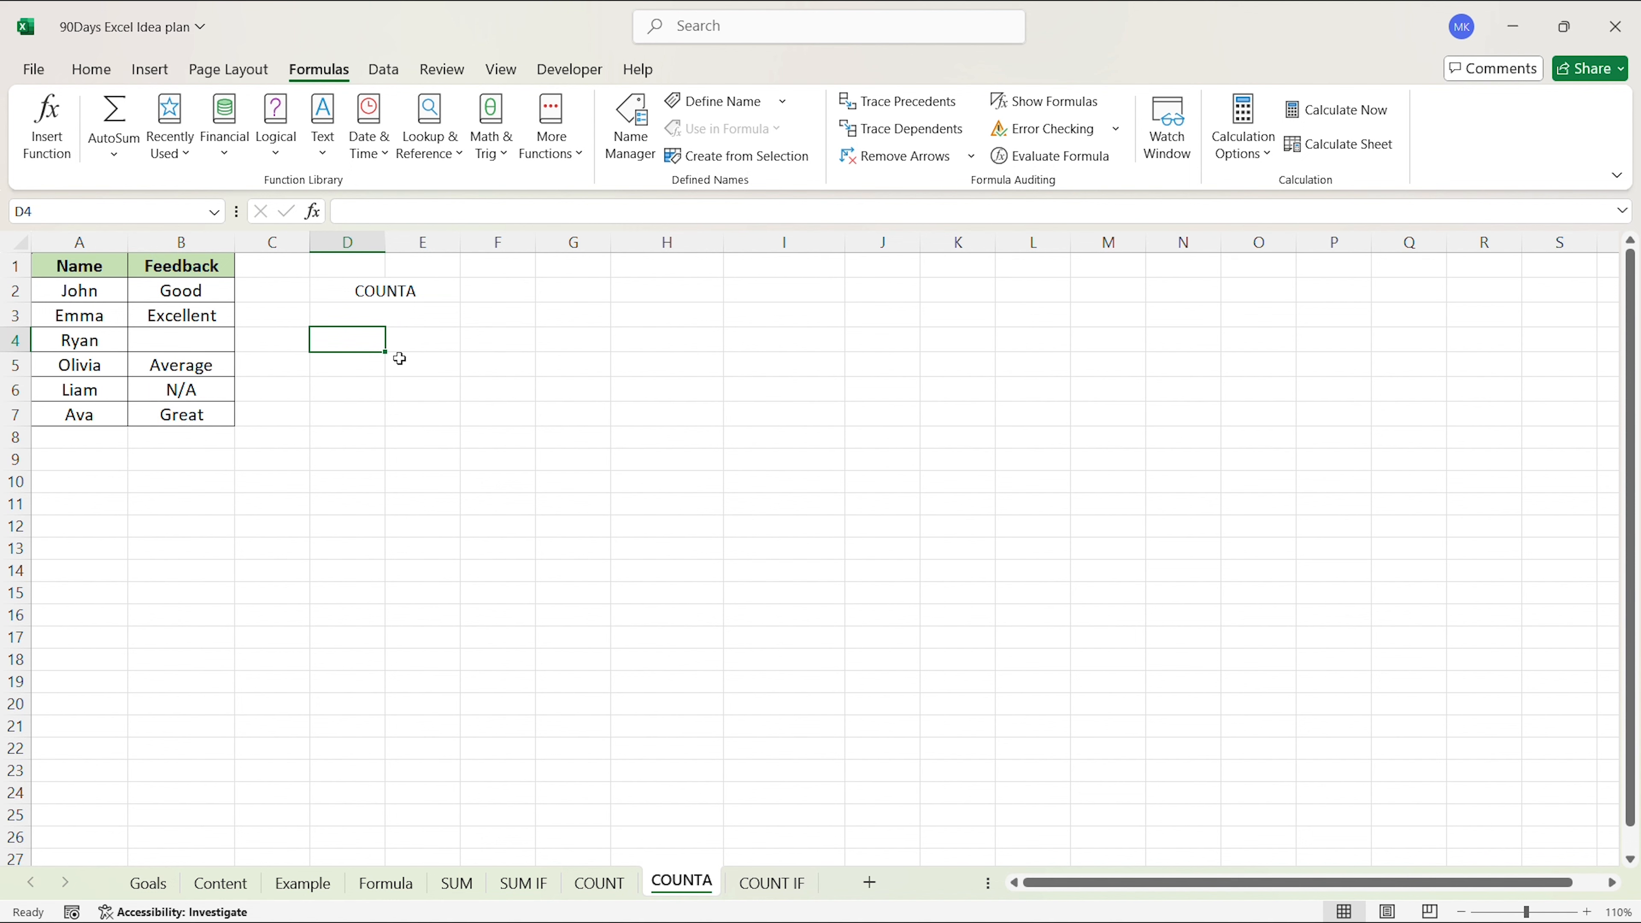
# Enter the formula =COUNTA(B2:B7) in cell D3 to count the filled Feedback cells
pyautogui.click(405, 316)
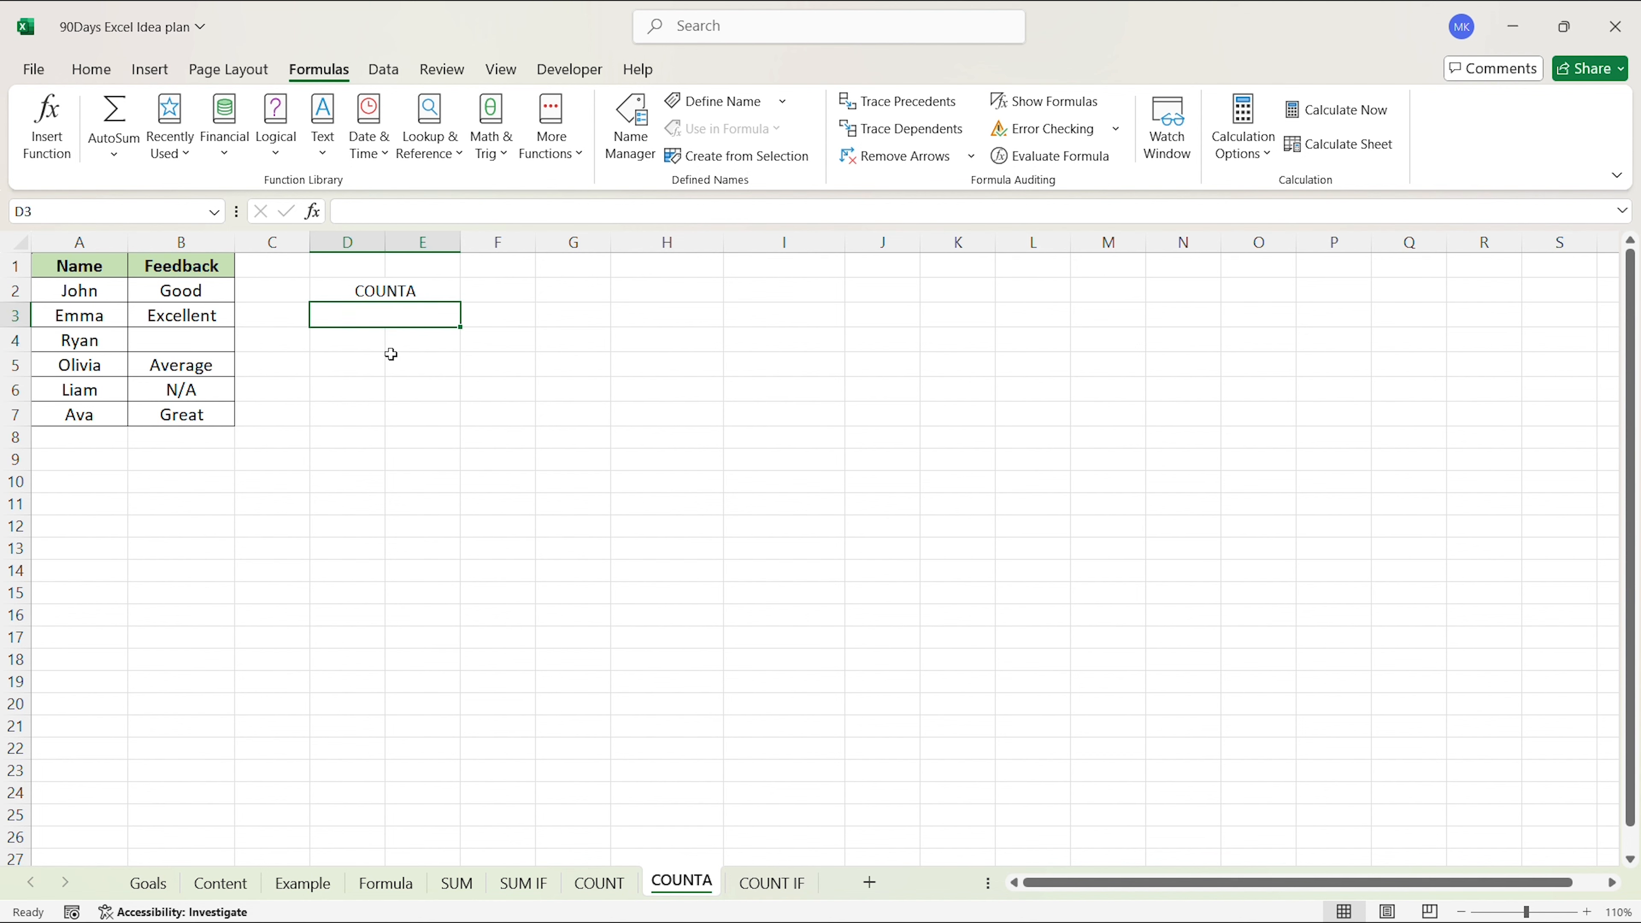
pyautogui.write('=c')
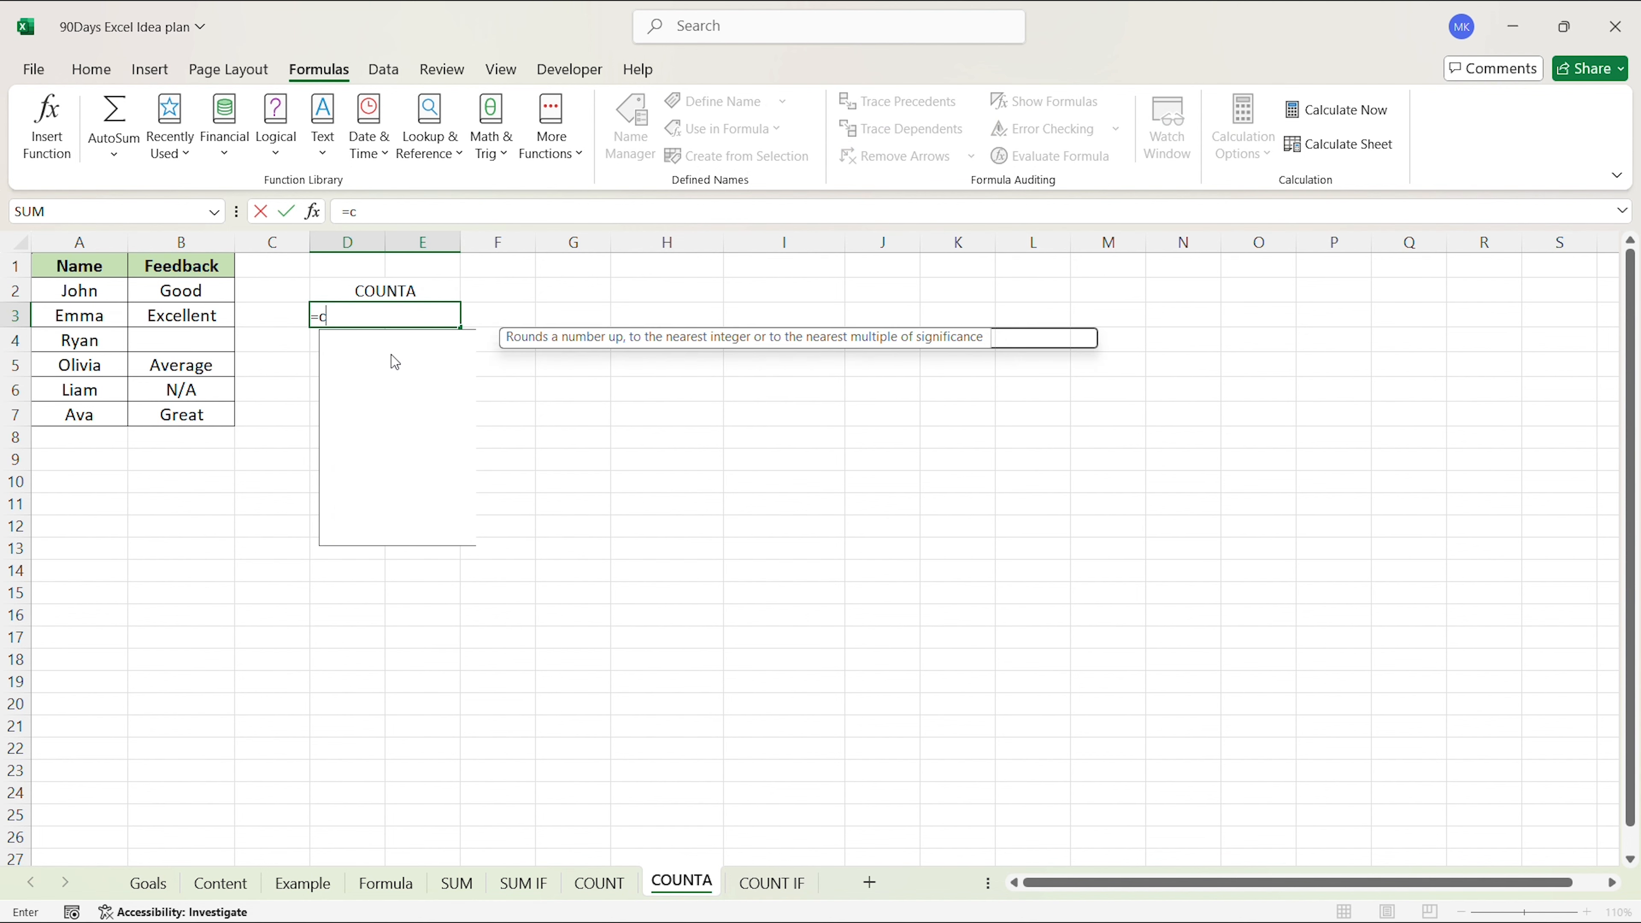
pyautogui.write('oun')
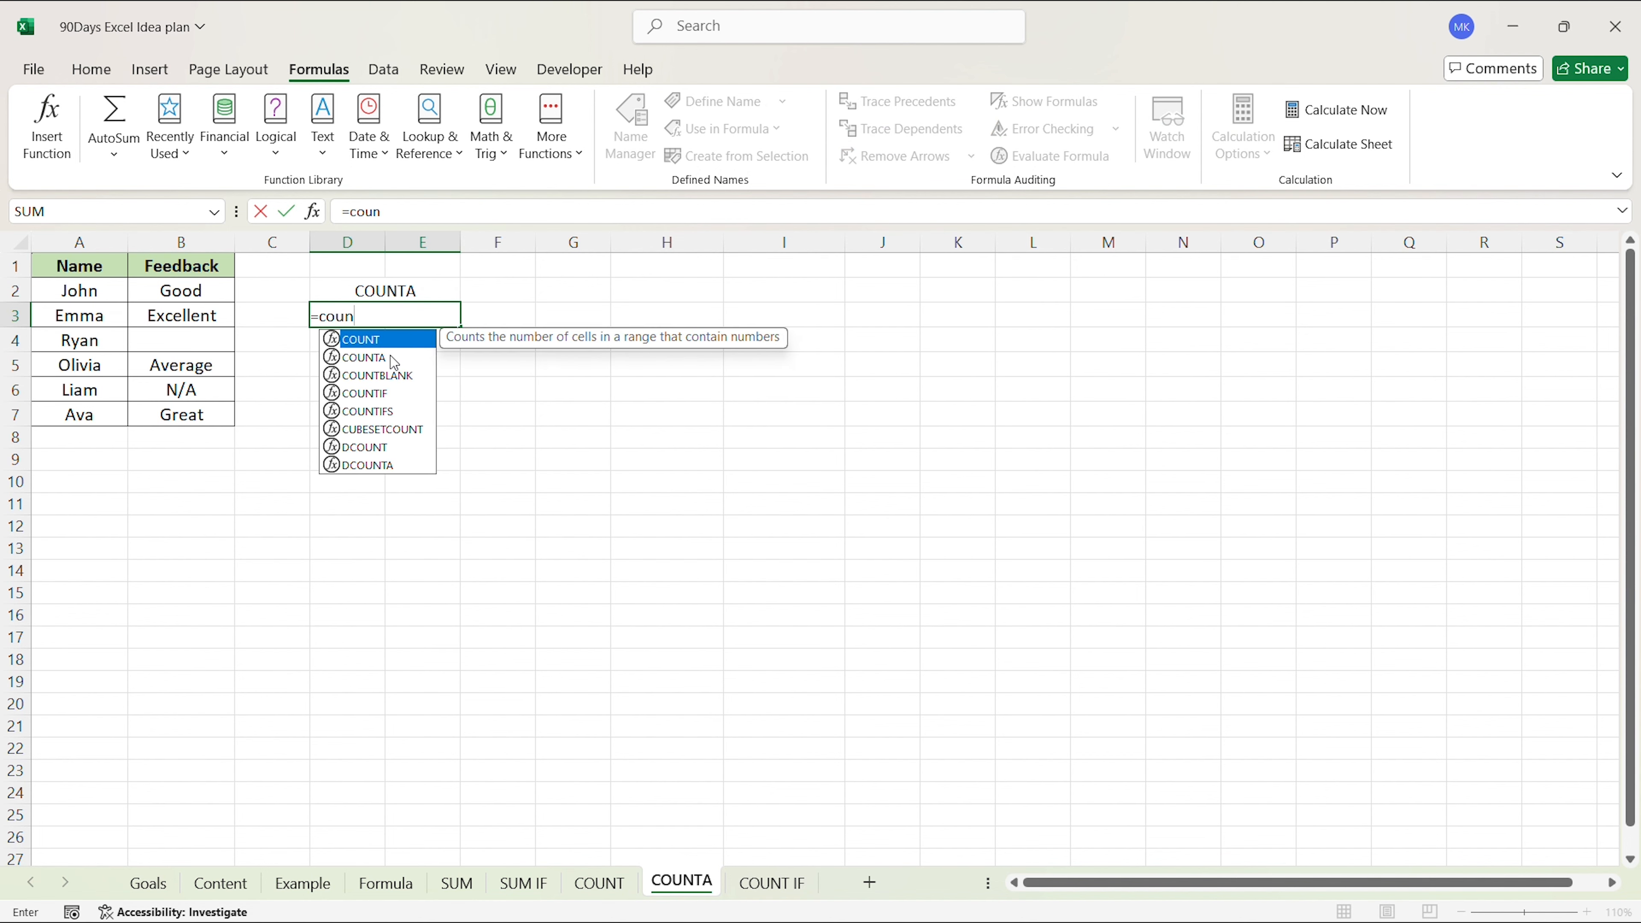
pyautogui.doubleClick(393, 357)
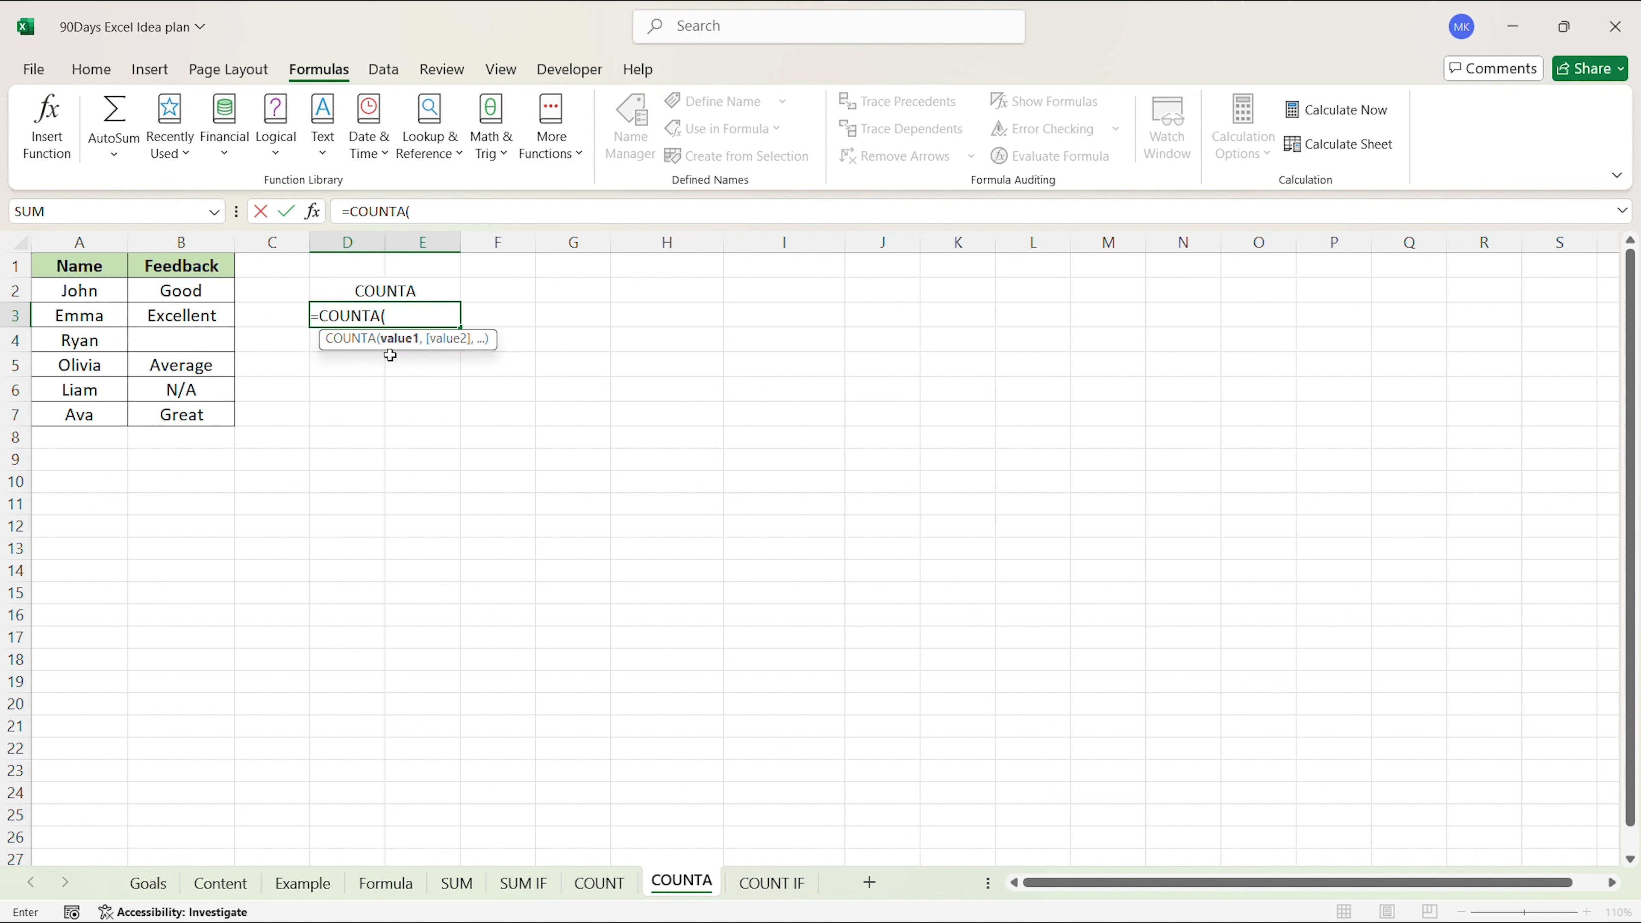
pyautogui.moveTo(215, 295); pyautogui.dragTo(211, 411)
pyautogui.write(')')
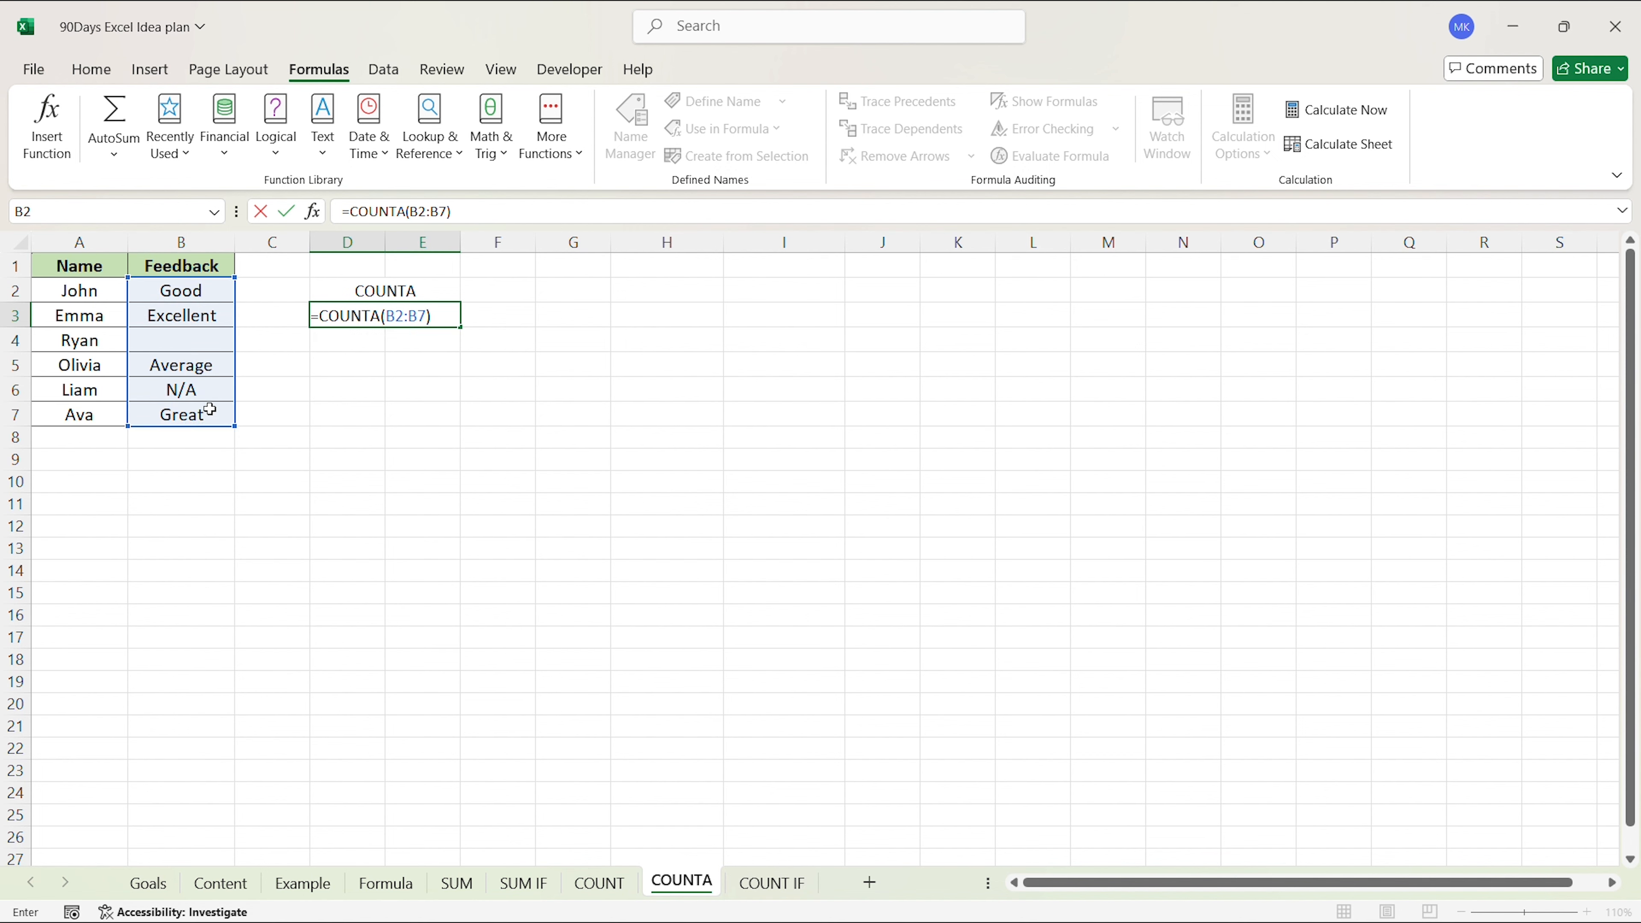
pyautogui.press('Return')
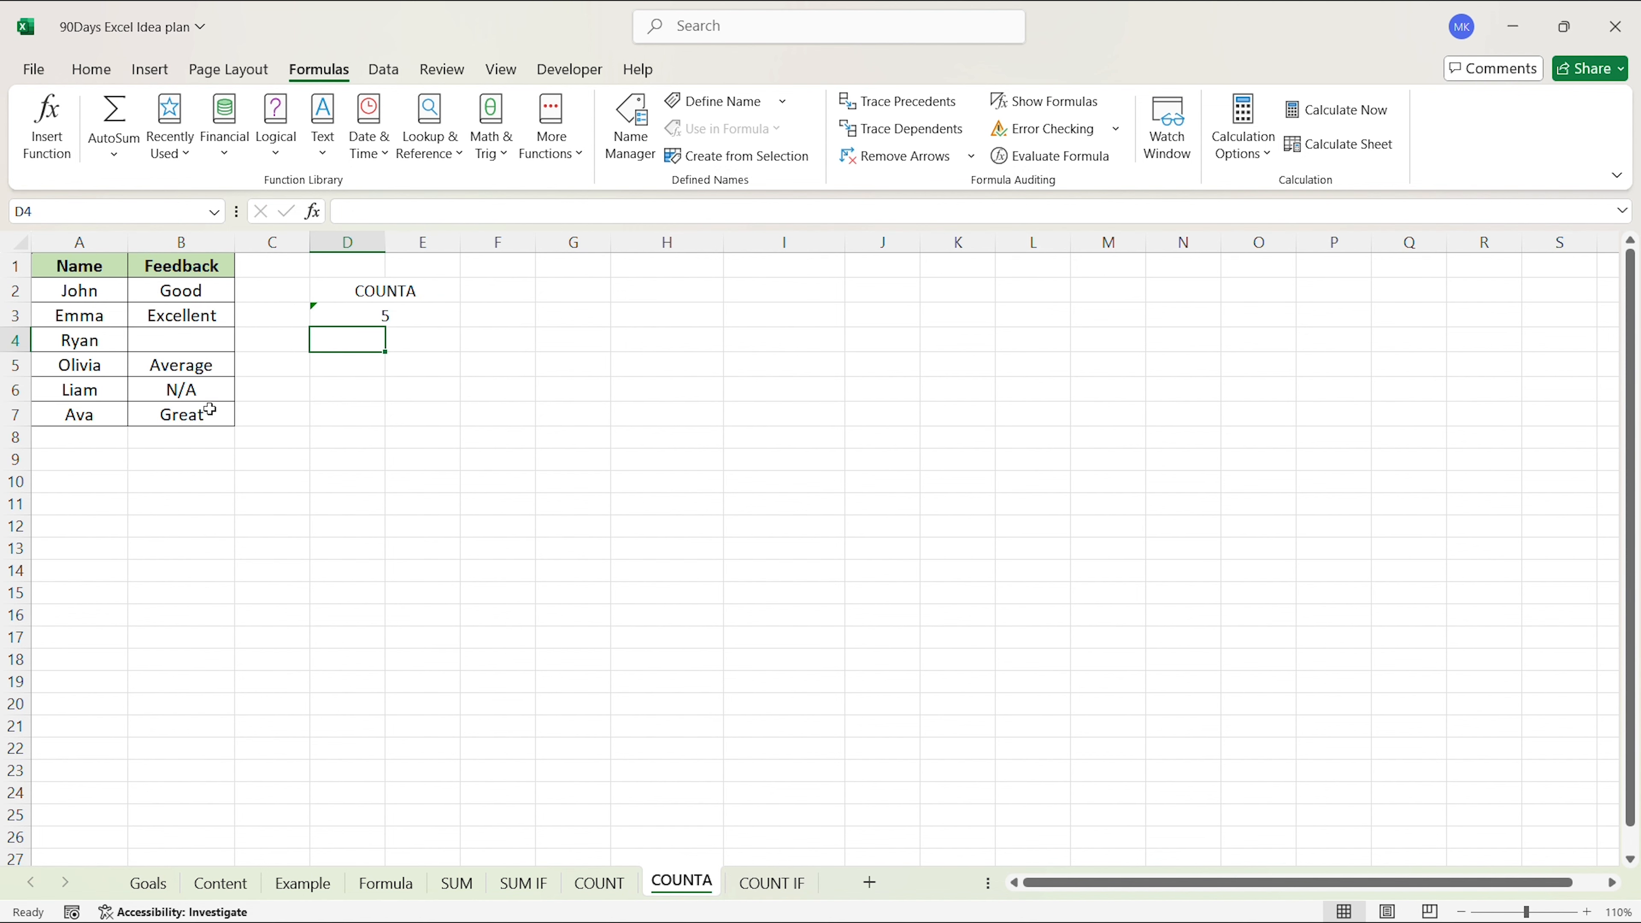
# Check the COUNTA result in D3 against each filled cell in the Feedback column
pyautogui.click(362, 315)
pyautogui.click(180, 290)
pyautogui.click(187, 313)
pyautogui.click(202, 372)
pyautogui.click(215, 398)
pyautogui.click(216, 410)
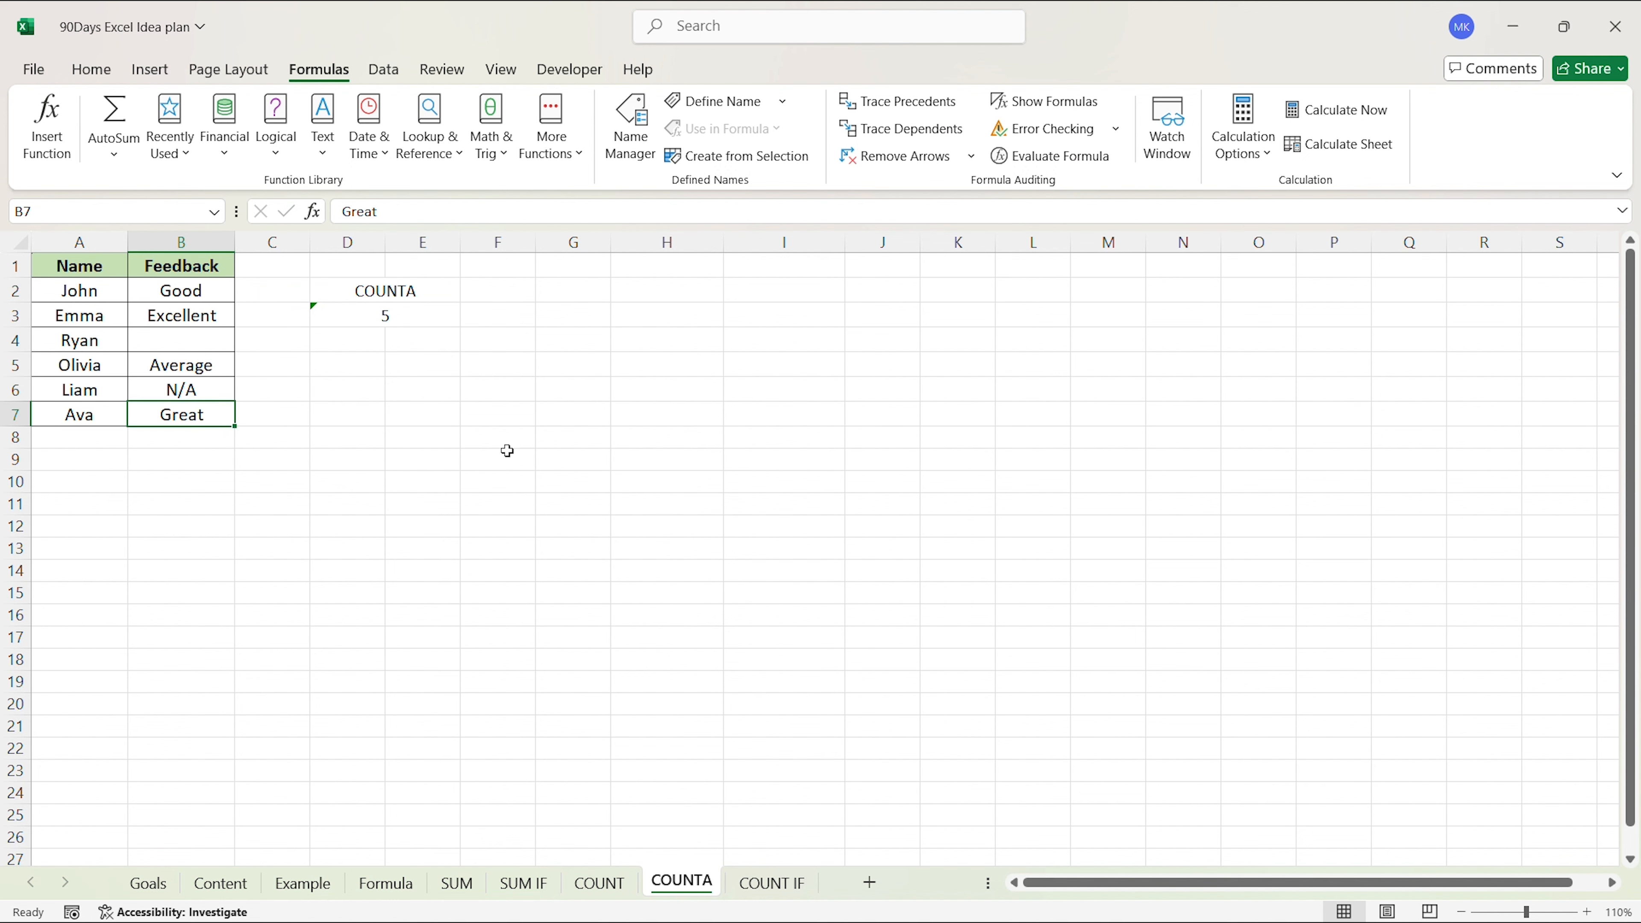
pyautogui.click(501, 456)
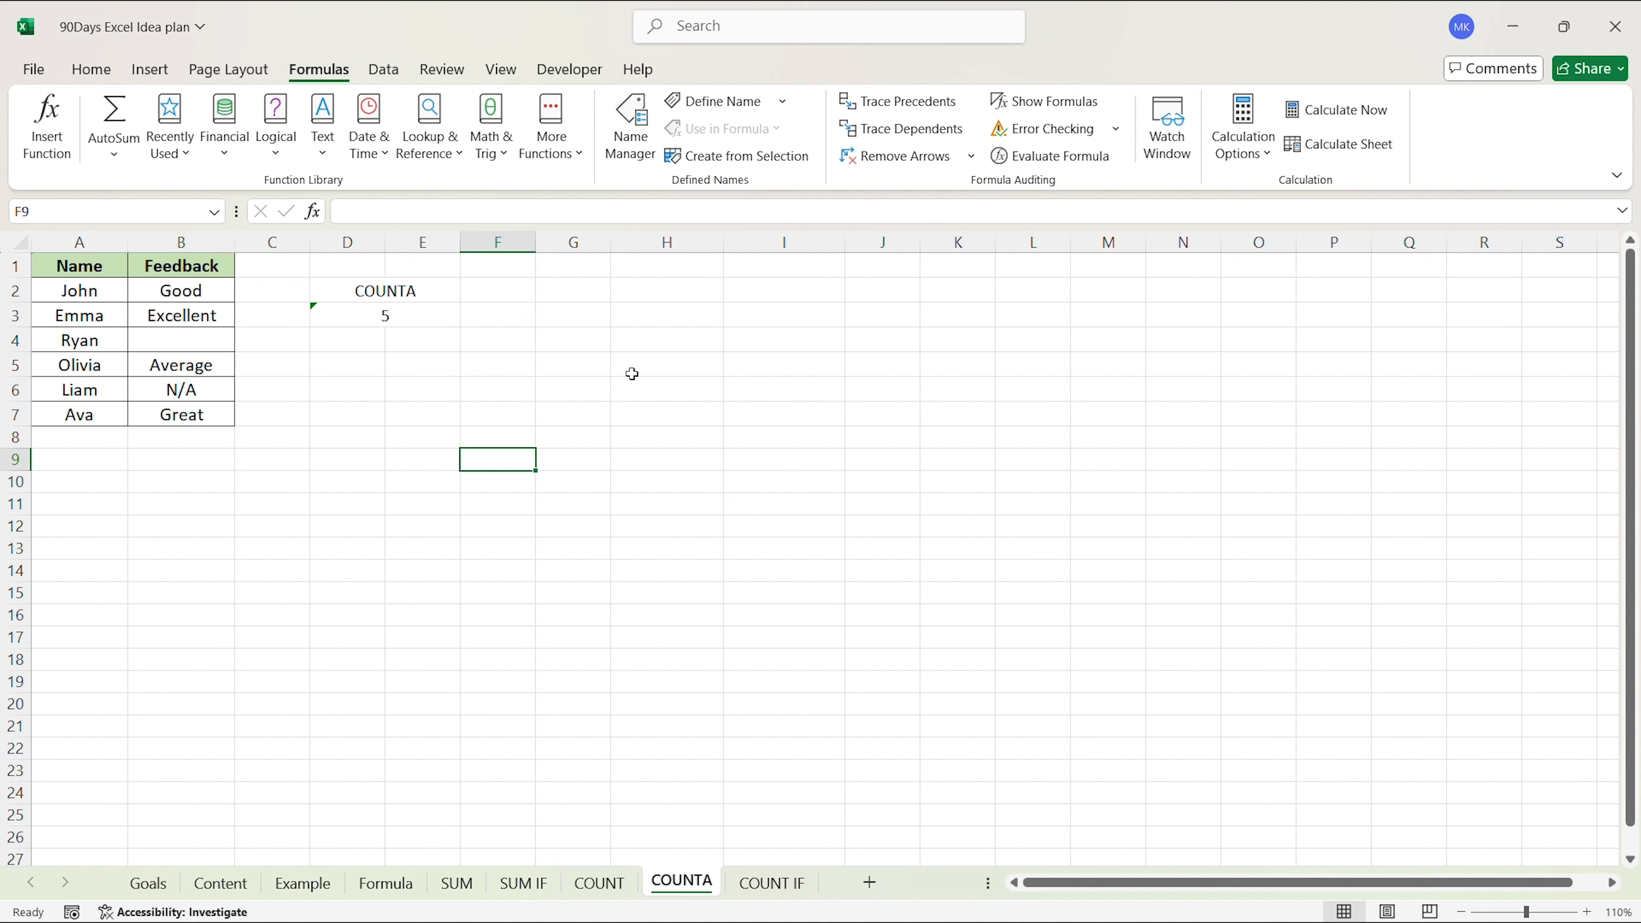
# Enter 1 in the blank Feedback cell B4 and check the COUNTA result in D3
pyautogui.click(428, 318)
pyautogui.click(198, 345)
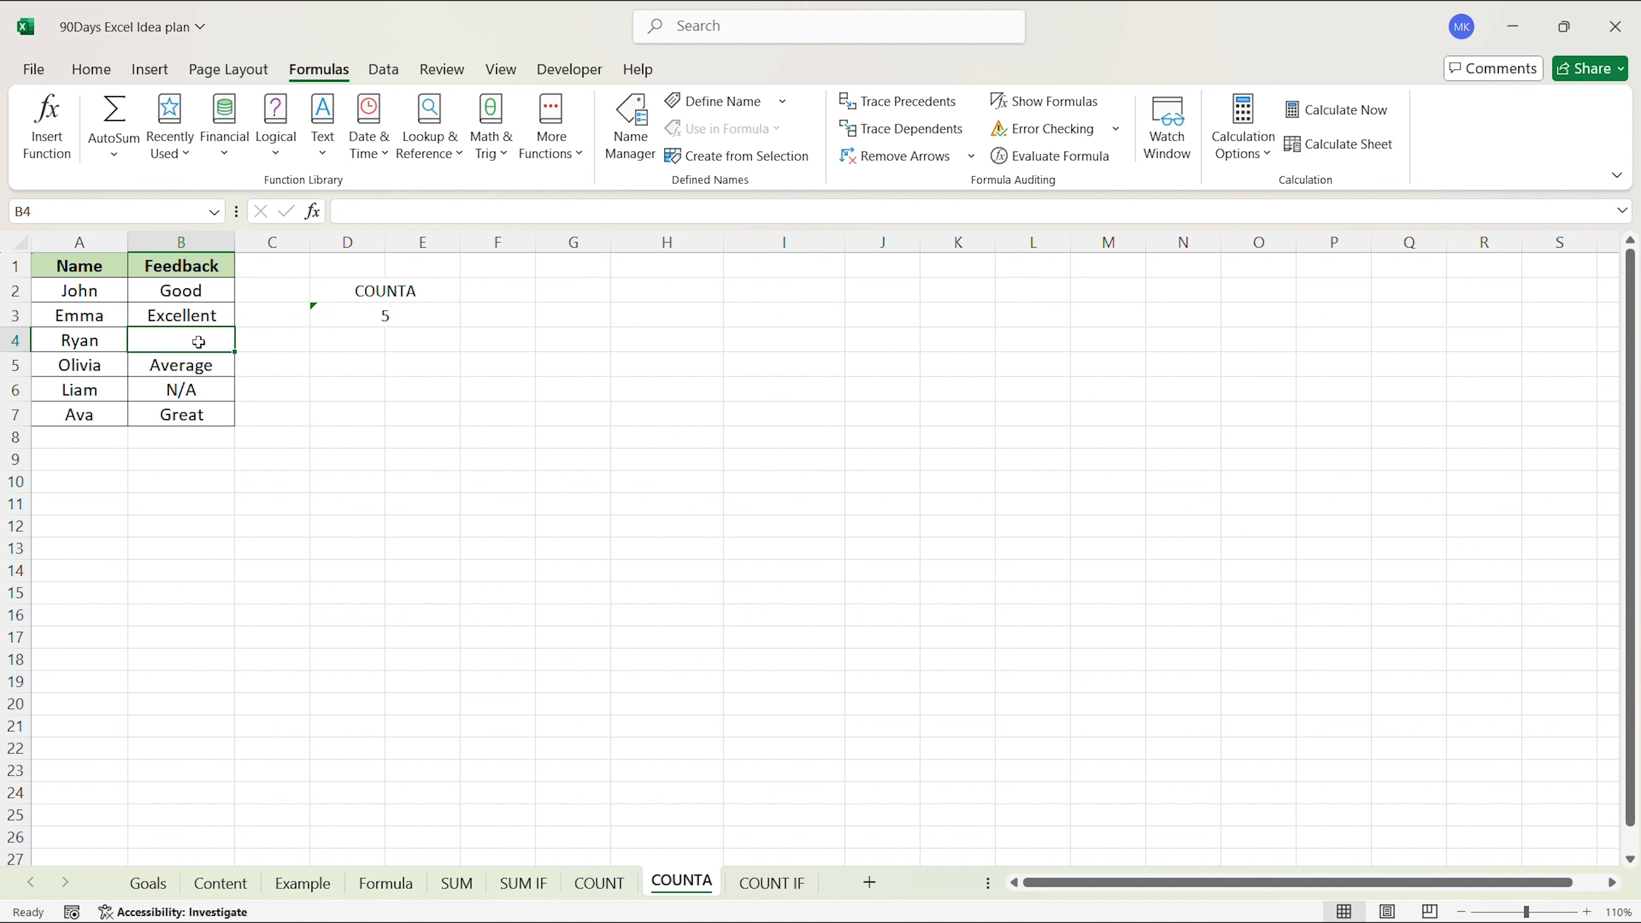
pyautogui.write('1')
pyautogui.click(343, 437)
pyautogui.click(381, 318)
pyautogui.click(357, 403)
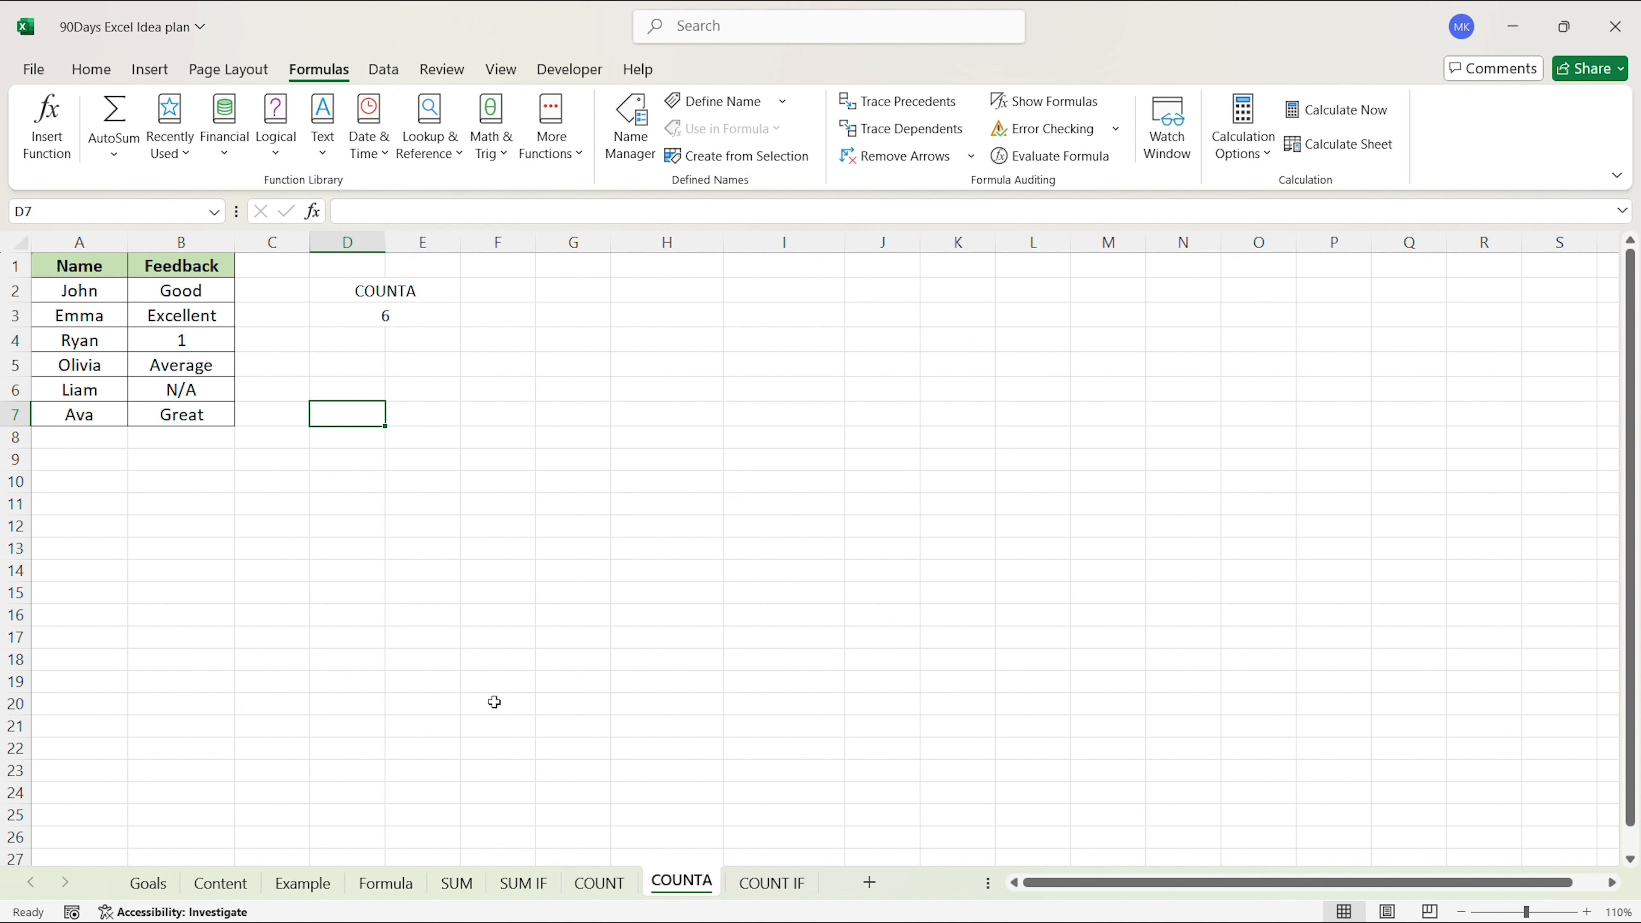
# Set Feedback cell B4 to the text NA and check the COUNTA result in D3
pyautogui.click(297, 548)
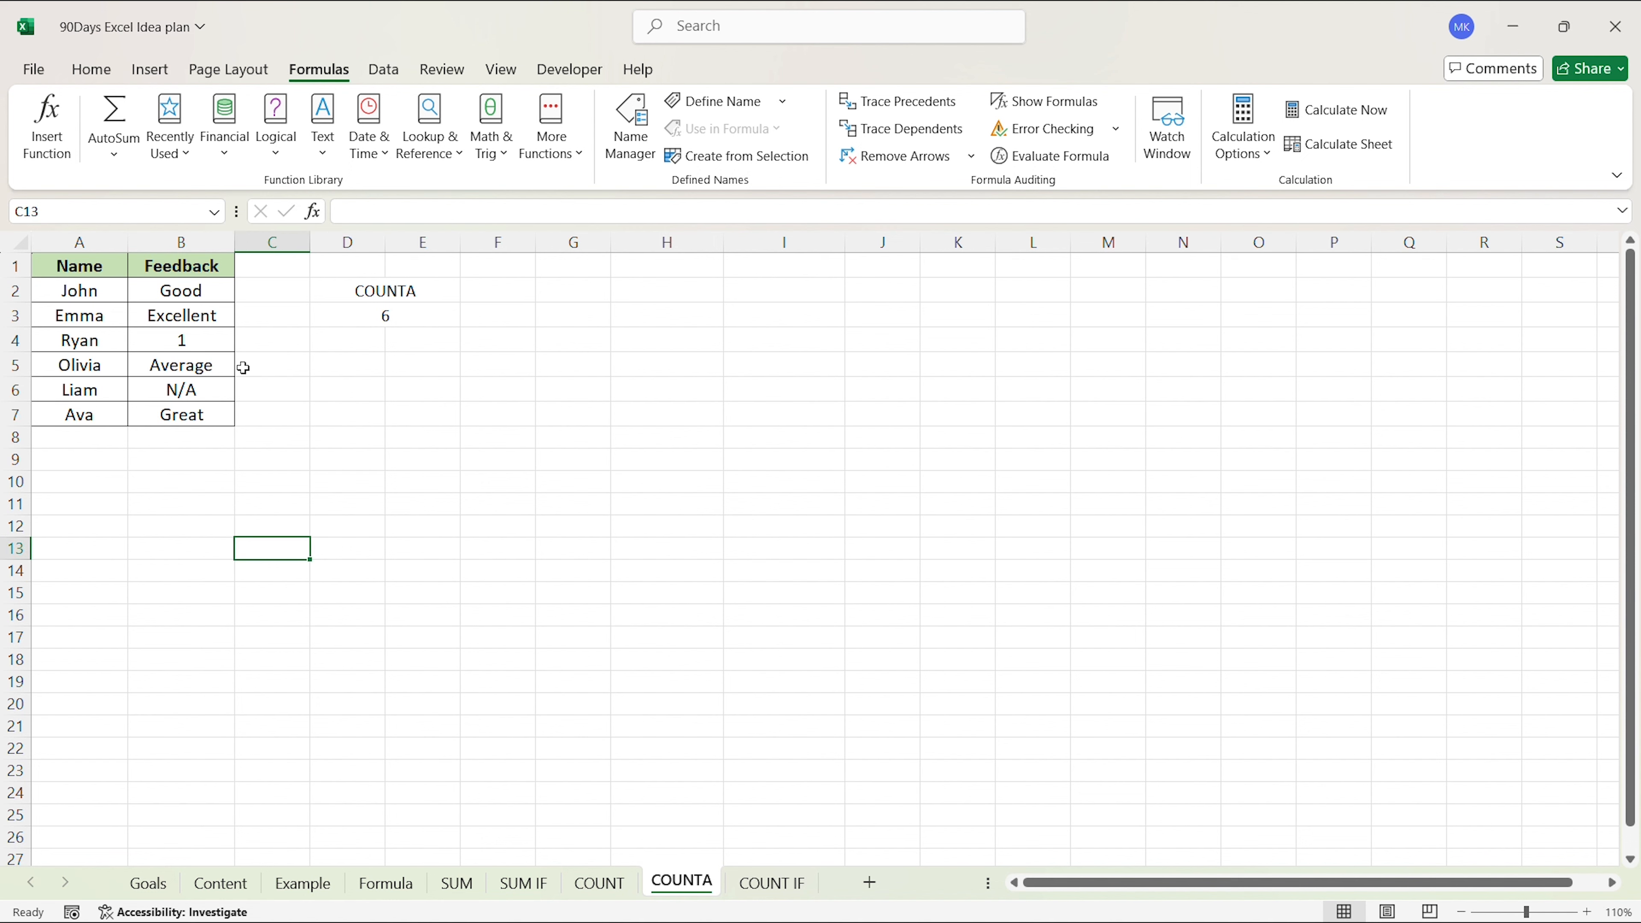
pyautogui.click(204, 349)
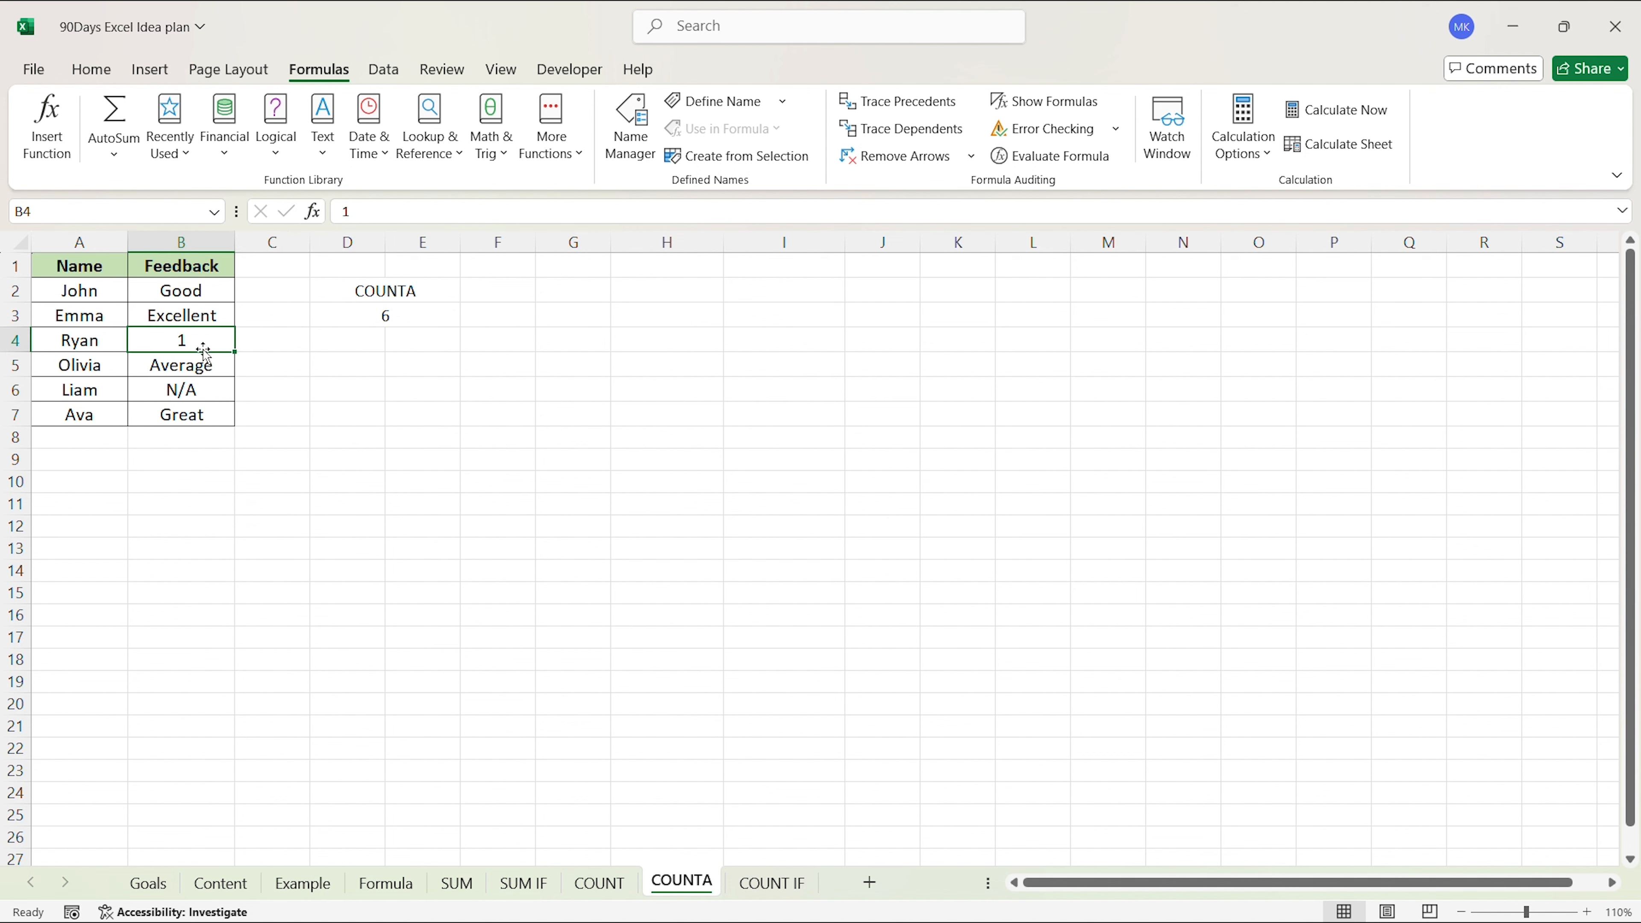
pyautogui.write('NA')
pyautogui.click(352, 417)
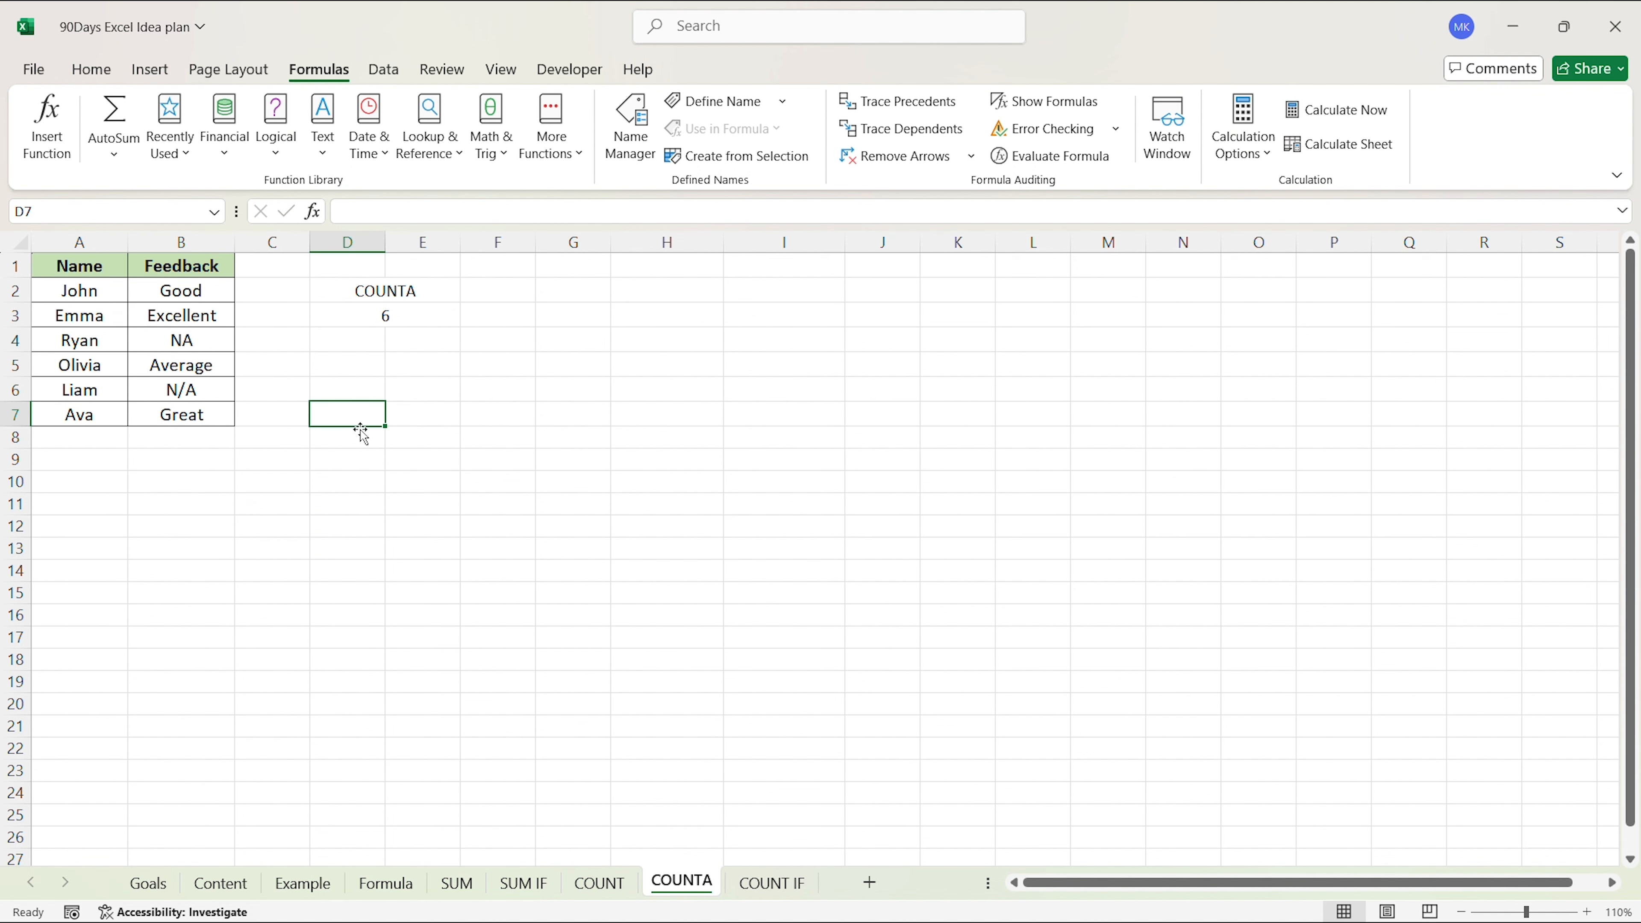
pyautogui.click(388, 327)
pyautogui.click(355, 463)
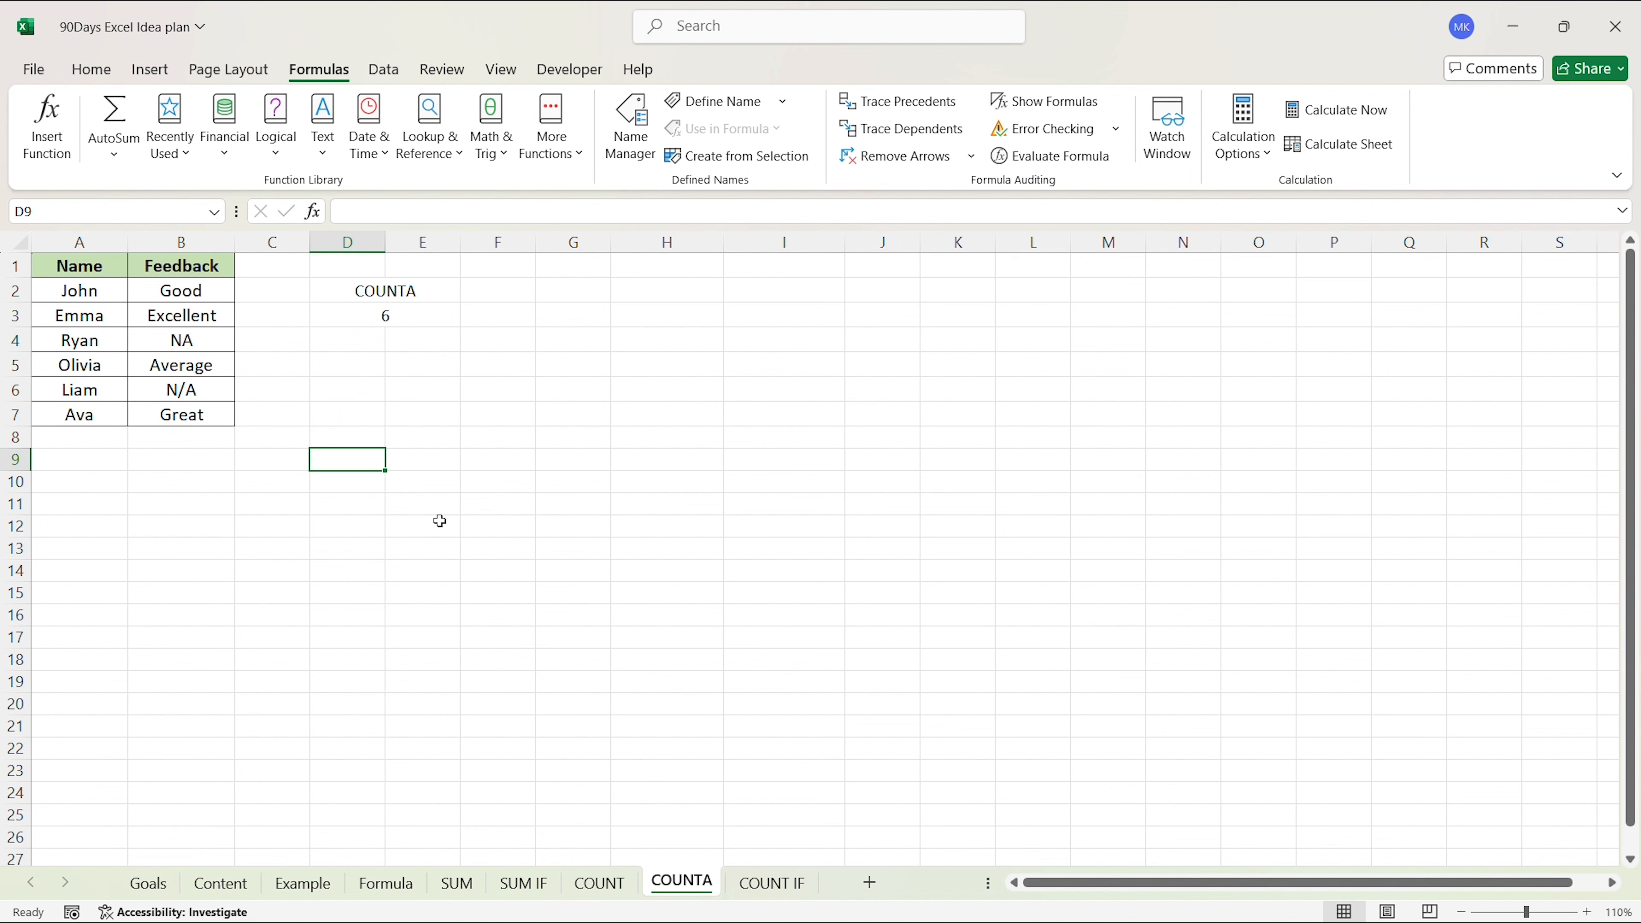
# Clear the existing formula from cell F3 on the COUNT IF sheet
pyautogui.click(748, 876)
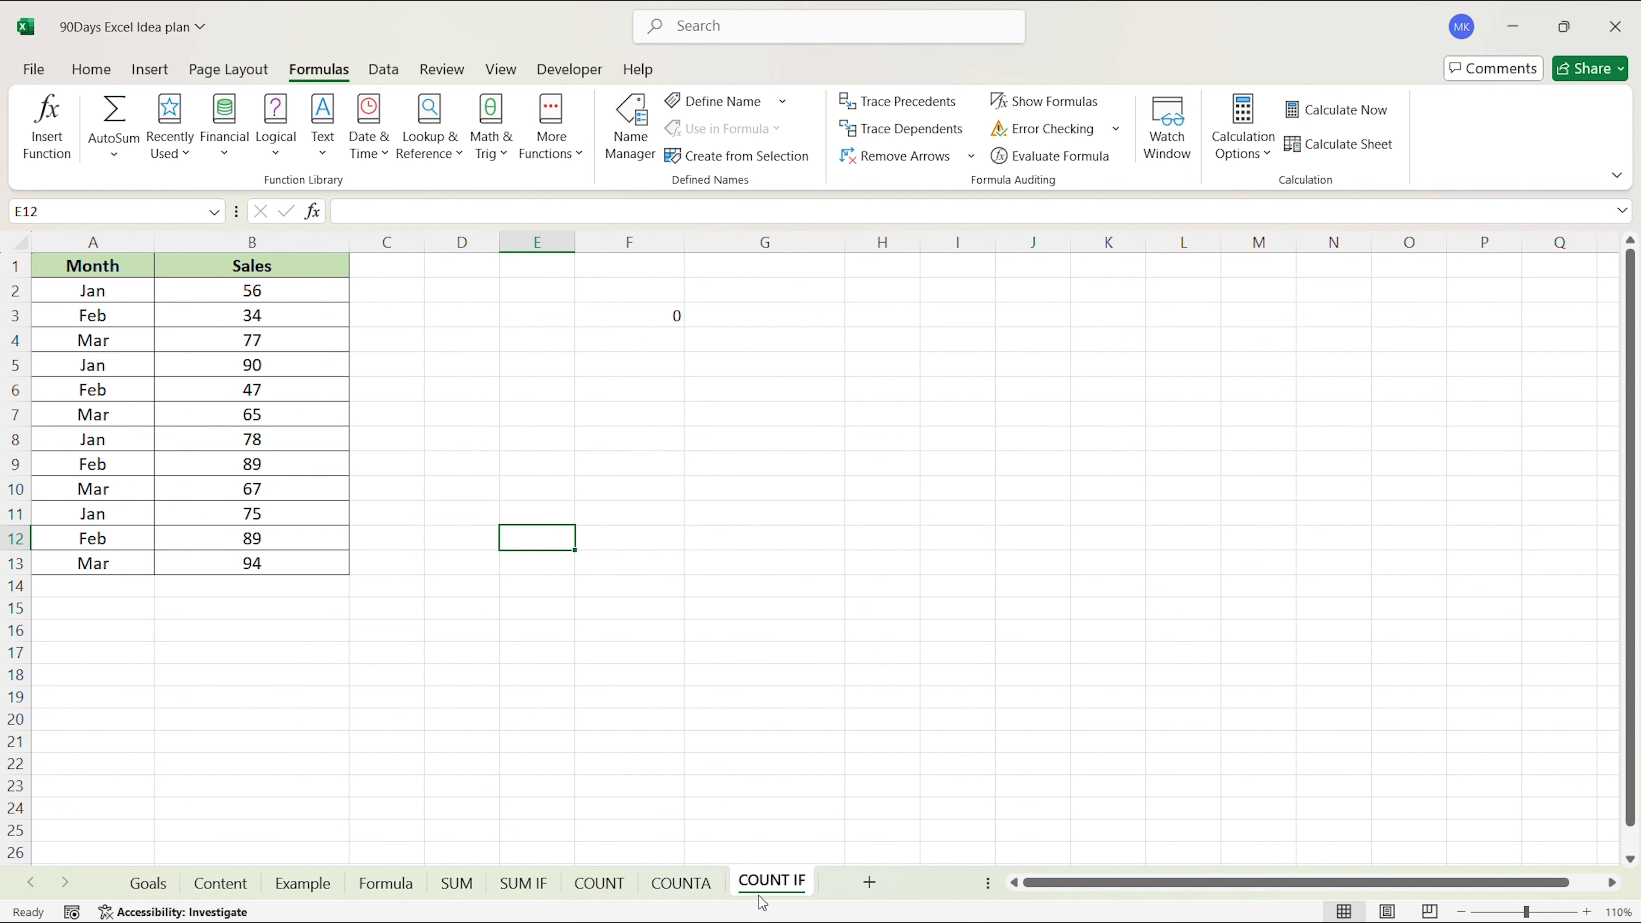
pyautogui.click(418, 467)
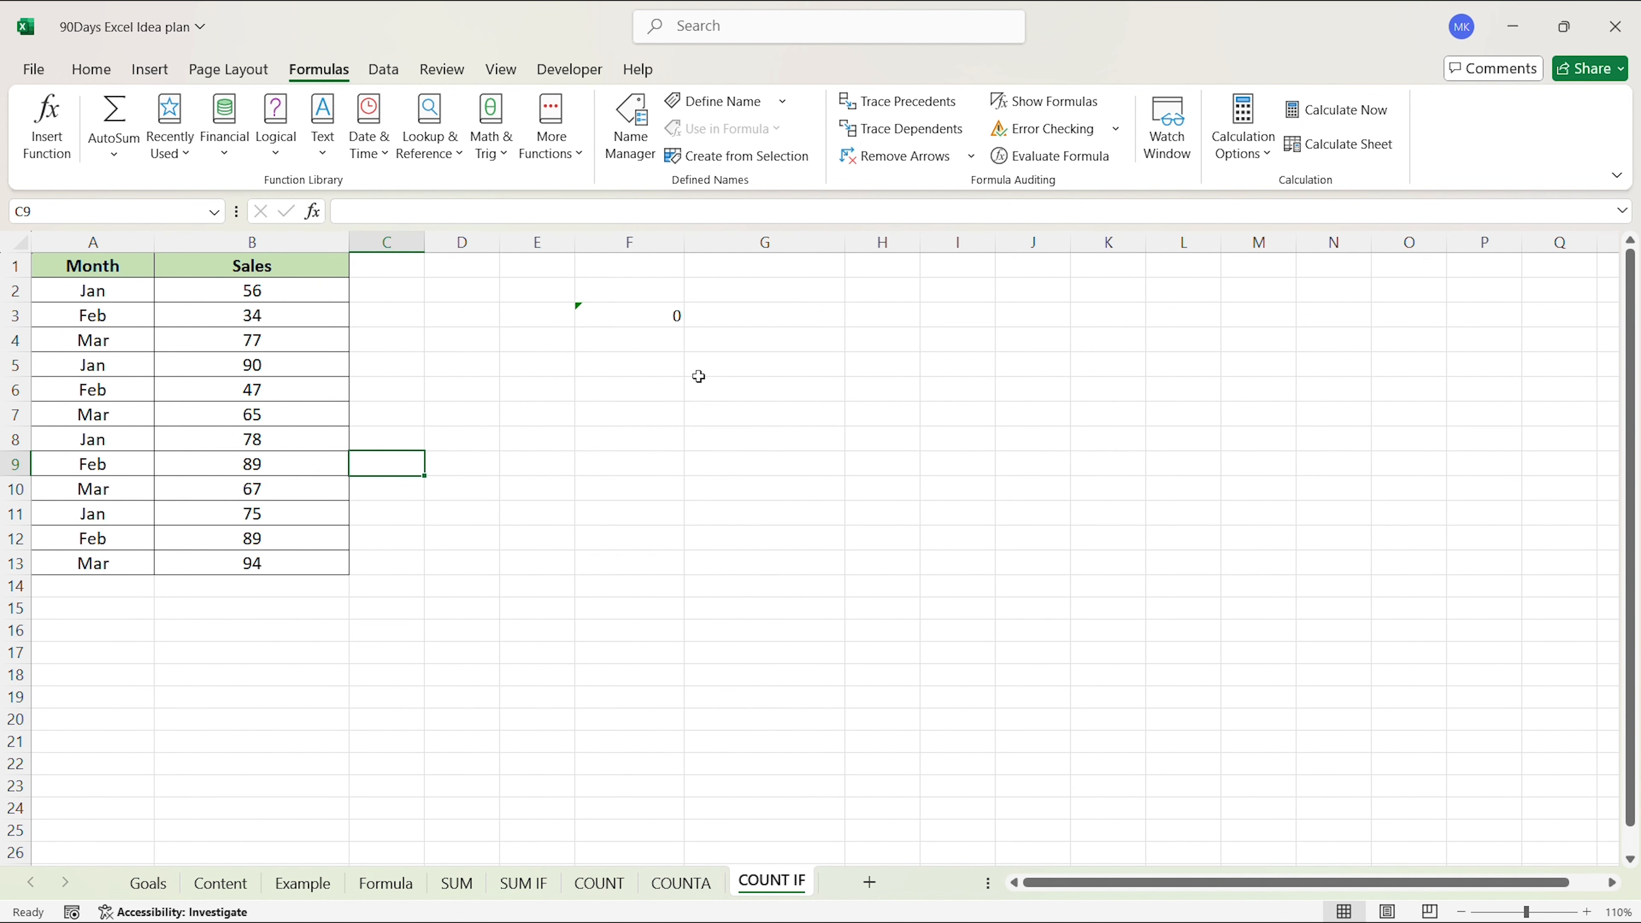
pyautogui.click(675, 327)
pyautogui.press('BackSpace')
pyautogui.press('Return')
pyautogui.click(610, 473)
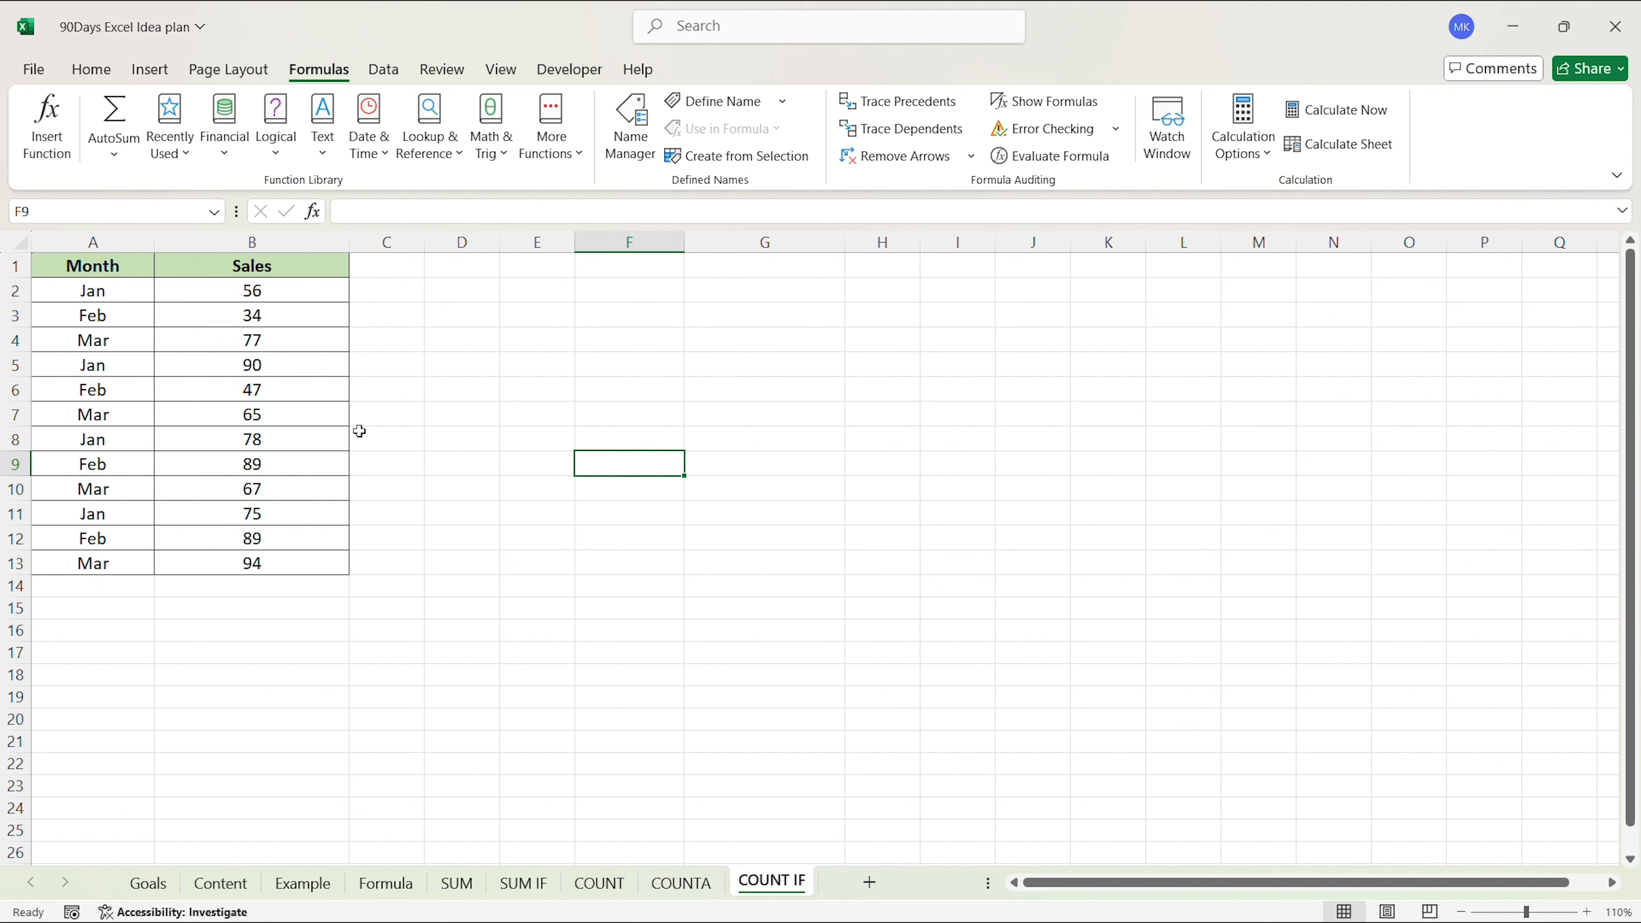
pyautogui.click(305, 414)
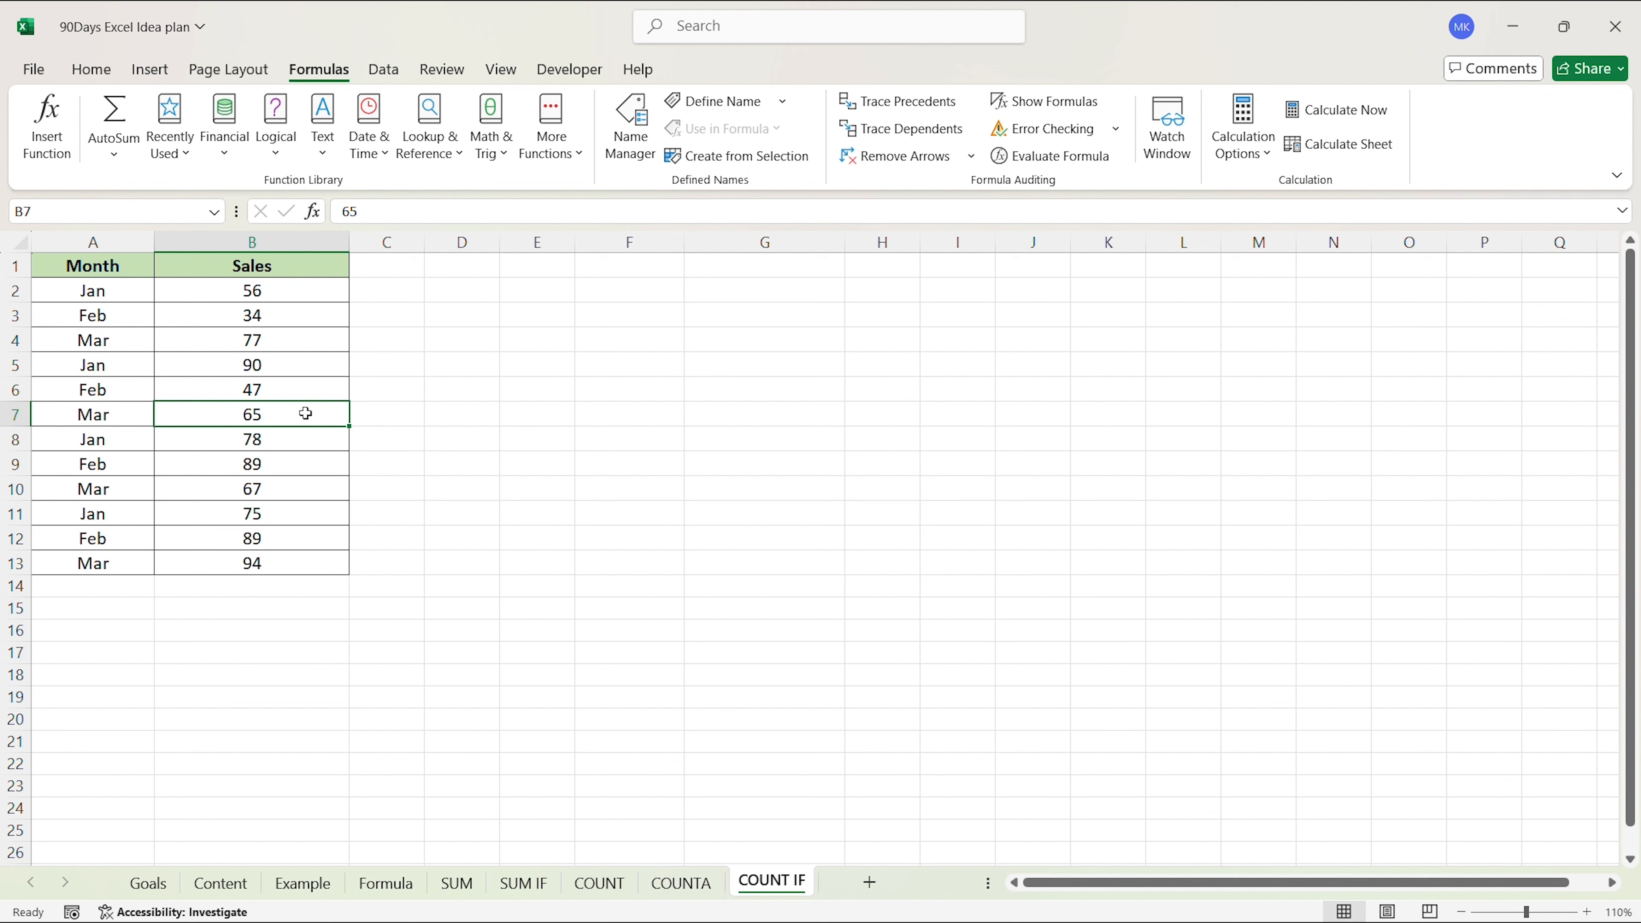
# Merge and center cells E3:F3 and enter the heading COUNTIF in them
pyautogui.click(624, 326)
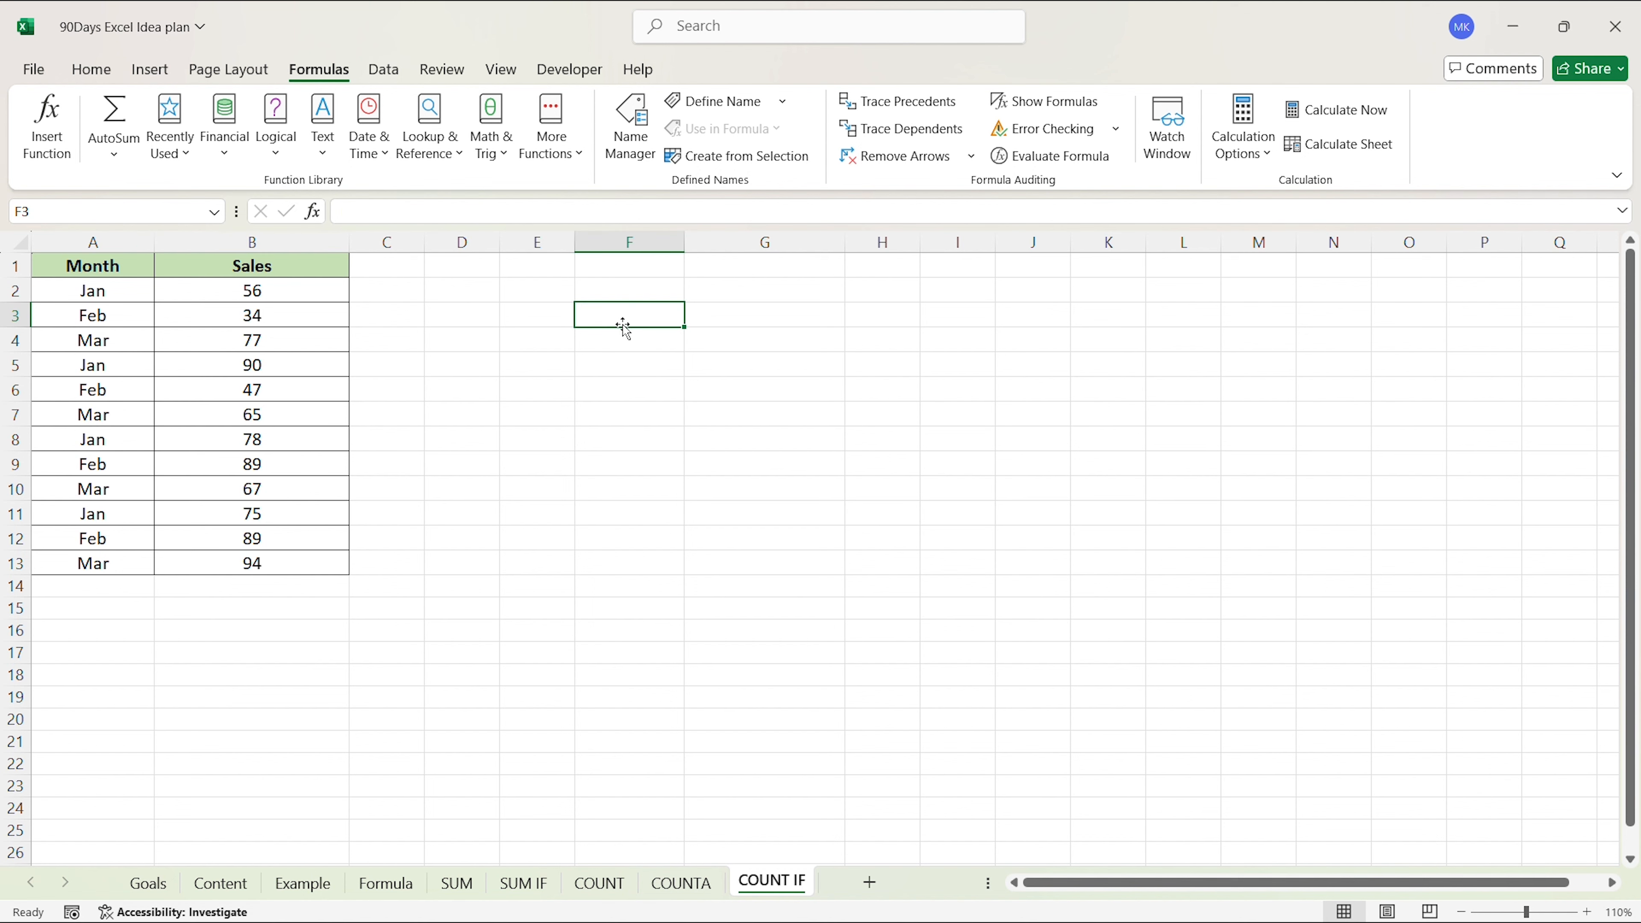
pyautogui.moveTo(563, 314); pyautogui.dragTo(580, 313)
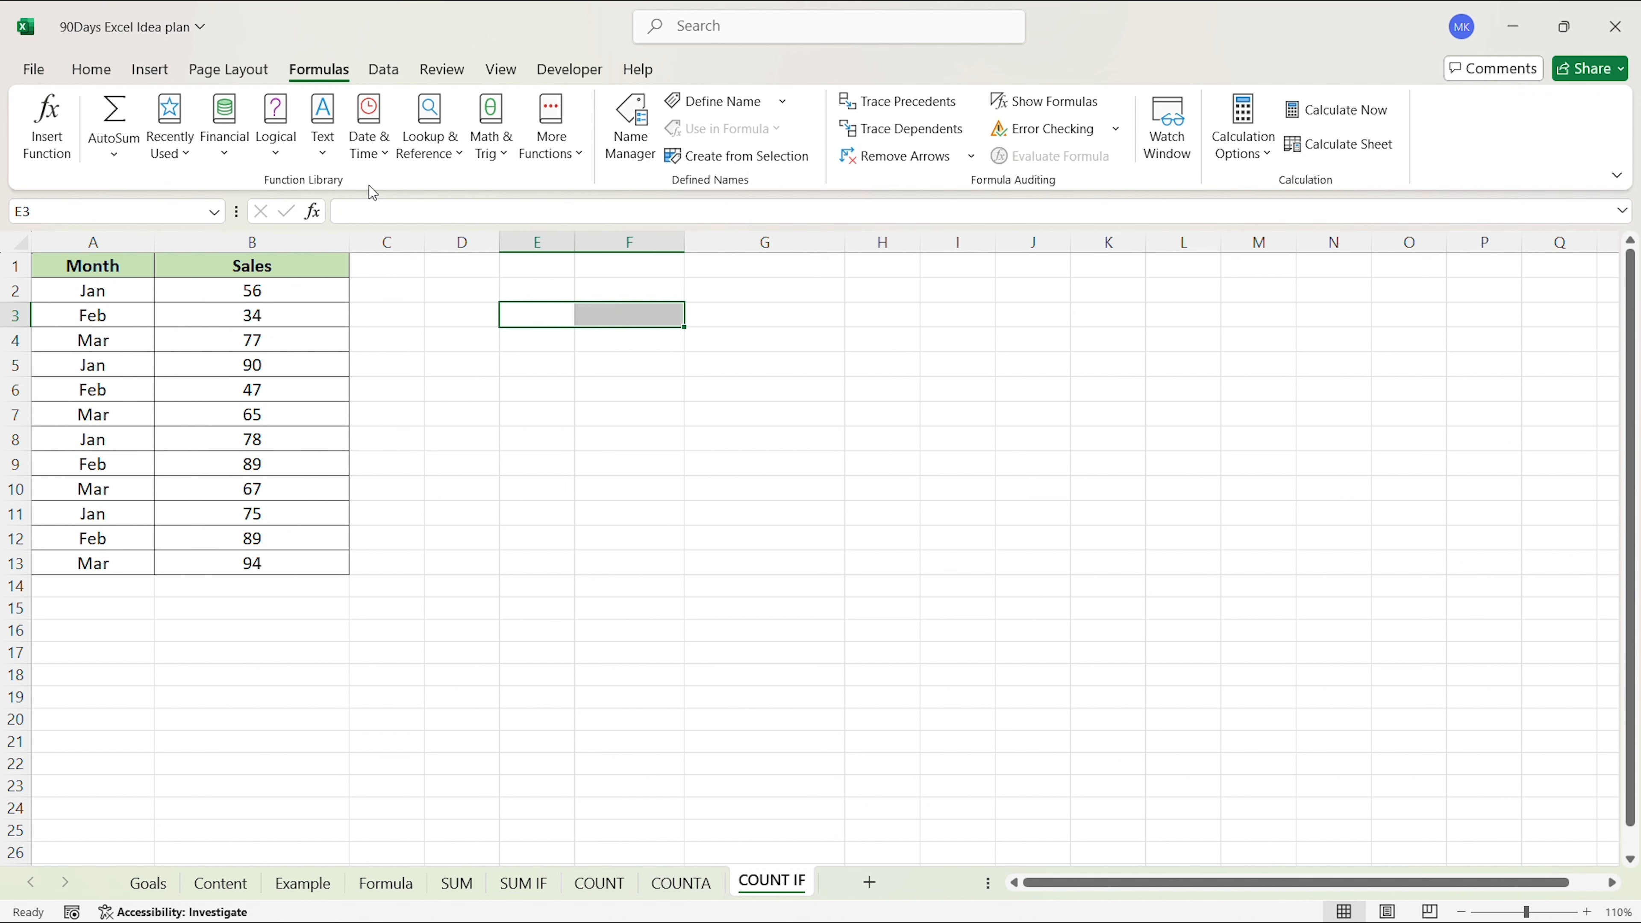
pyautogui.click(149, 69)
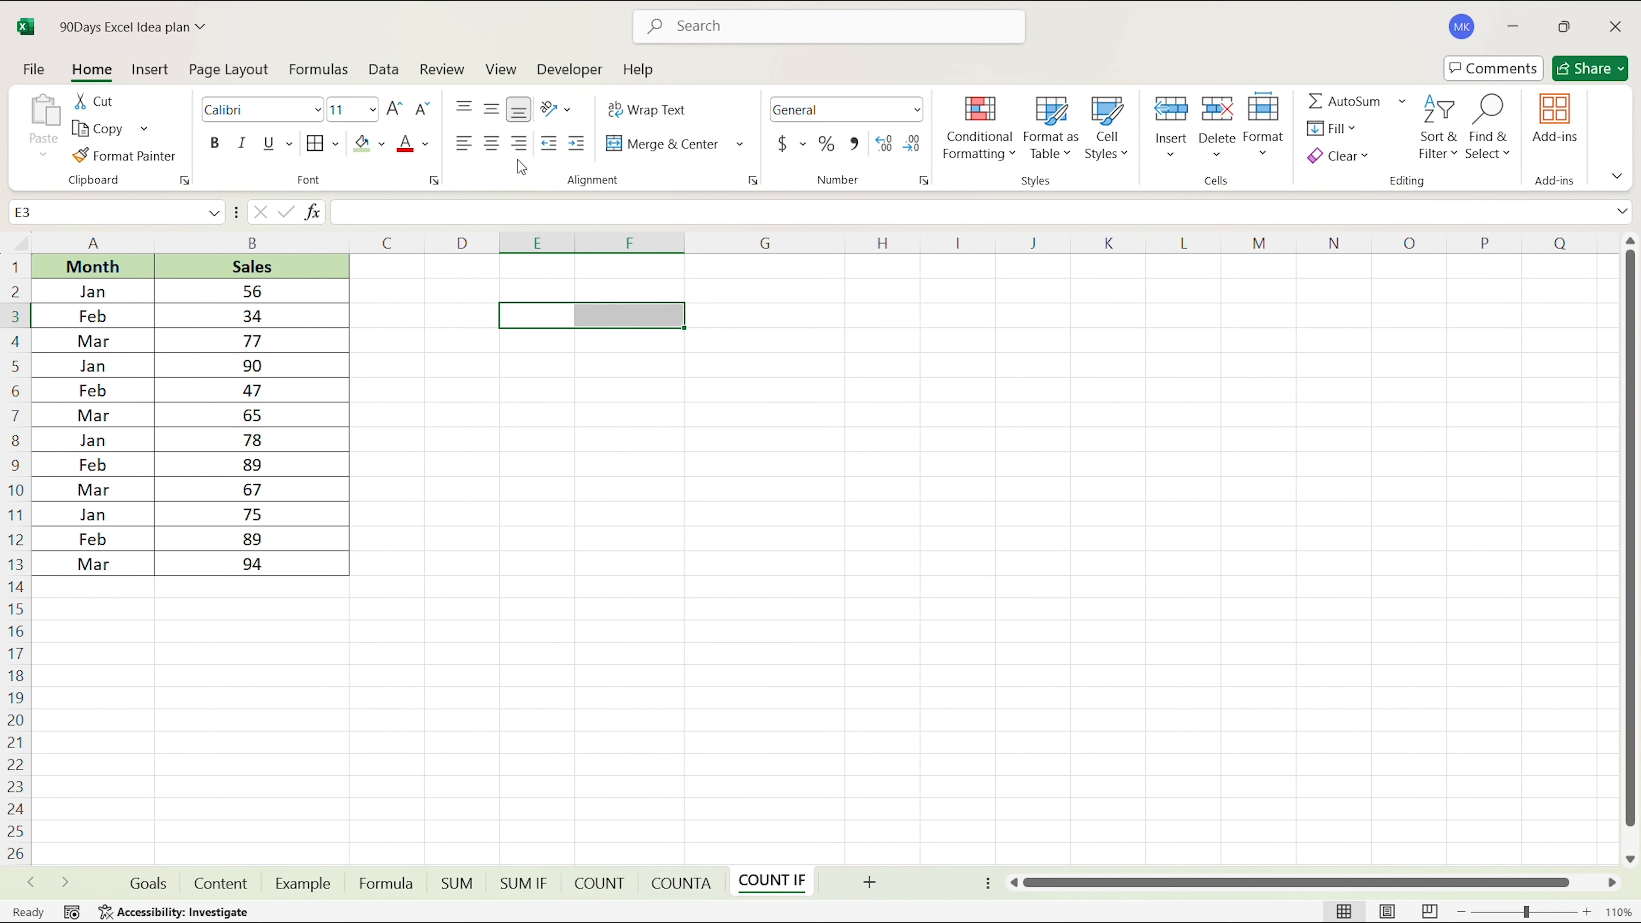
pyautogui.click(622, 154)
pyautogui.write('Count')
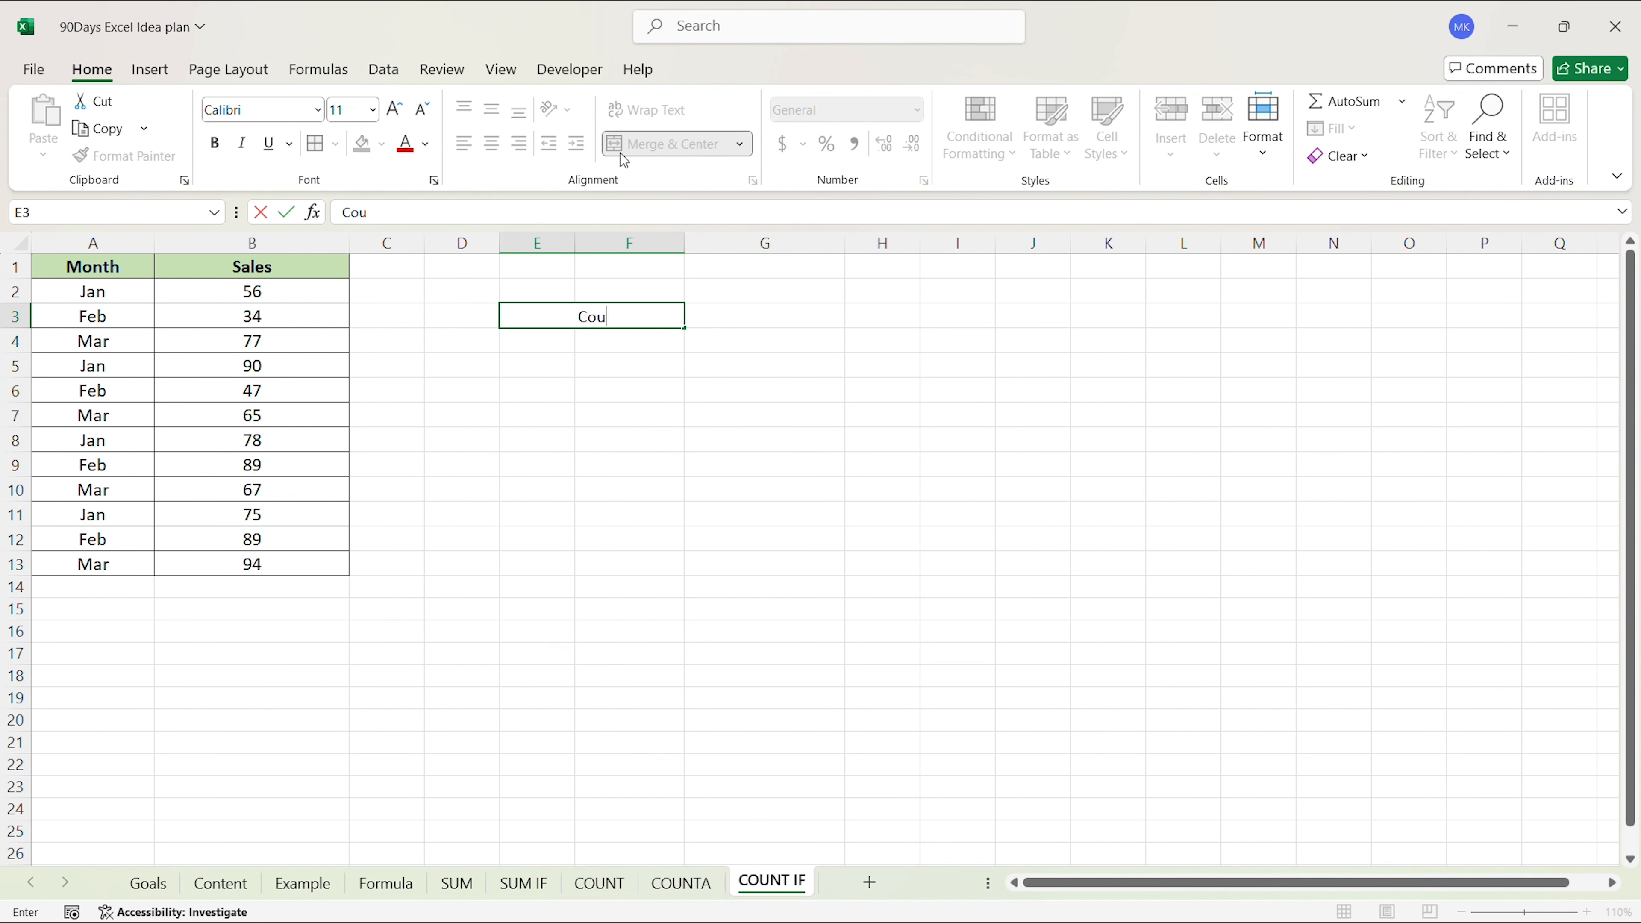
pyautogui.press('BackSpace')
pyautogui.press('BackSpace')
pyautogui.press('BackSpace')
pyautogui.press('BackSpace')
pyautogui.write('OUNTIF')
pyautogui.press('Return')
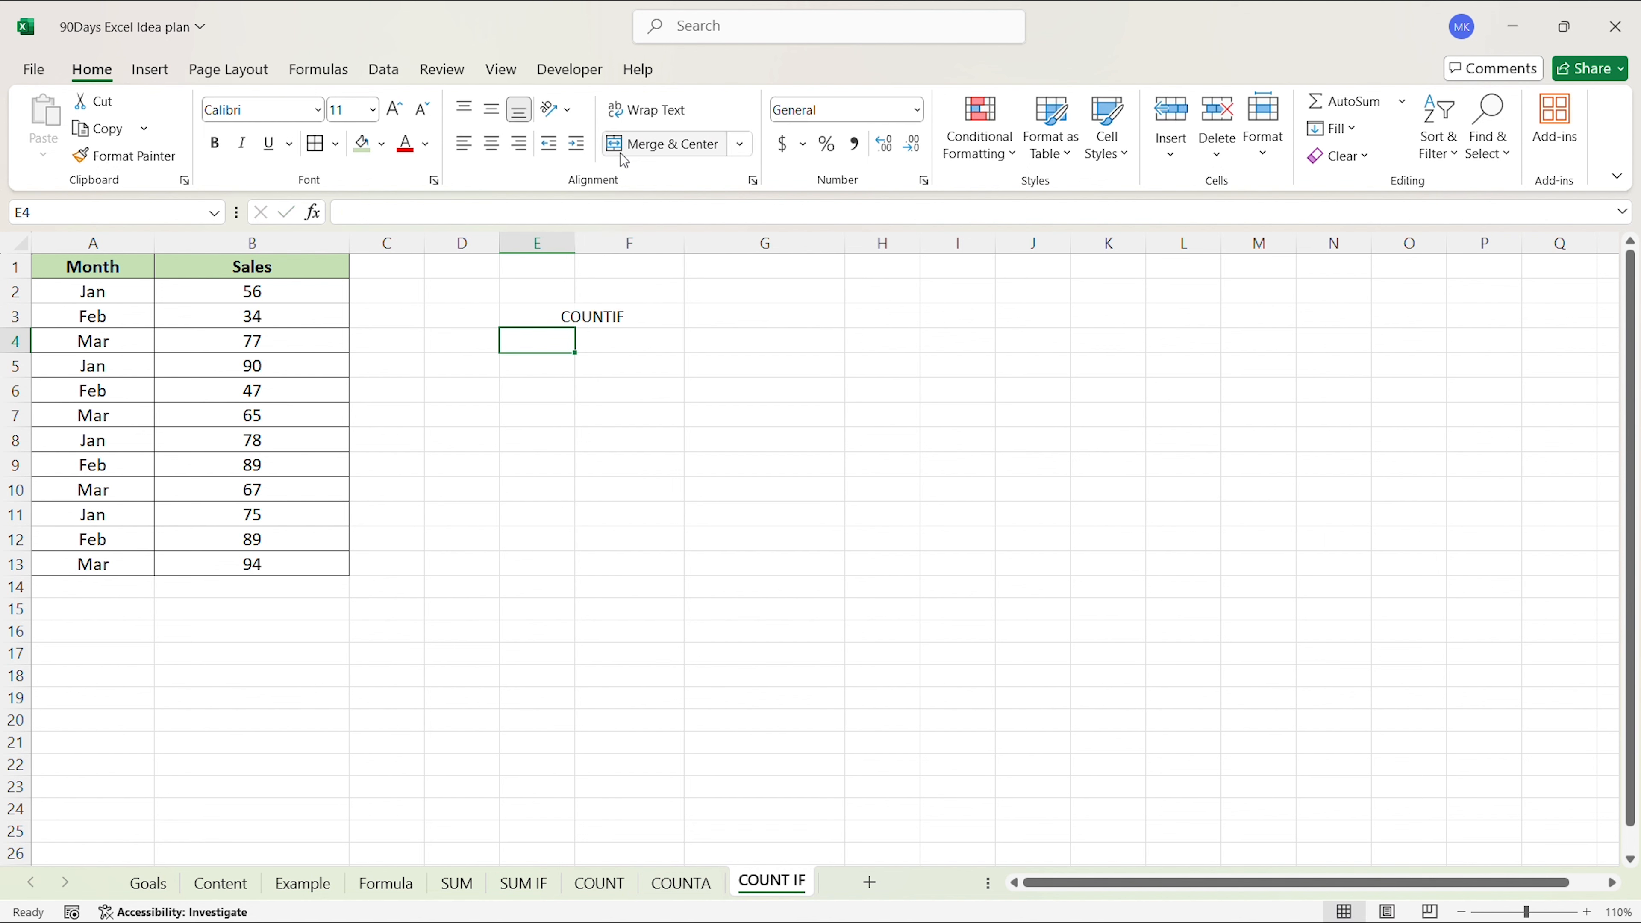
# Merge and center cells E4:F4 and enter the formula =COUNTIF(A2:A13,D4) in them
pyautogui.moveTo(556, 342); pyautogui.dragTo(646, 342)
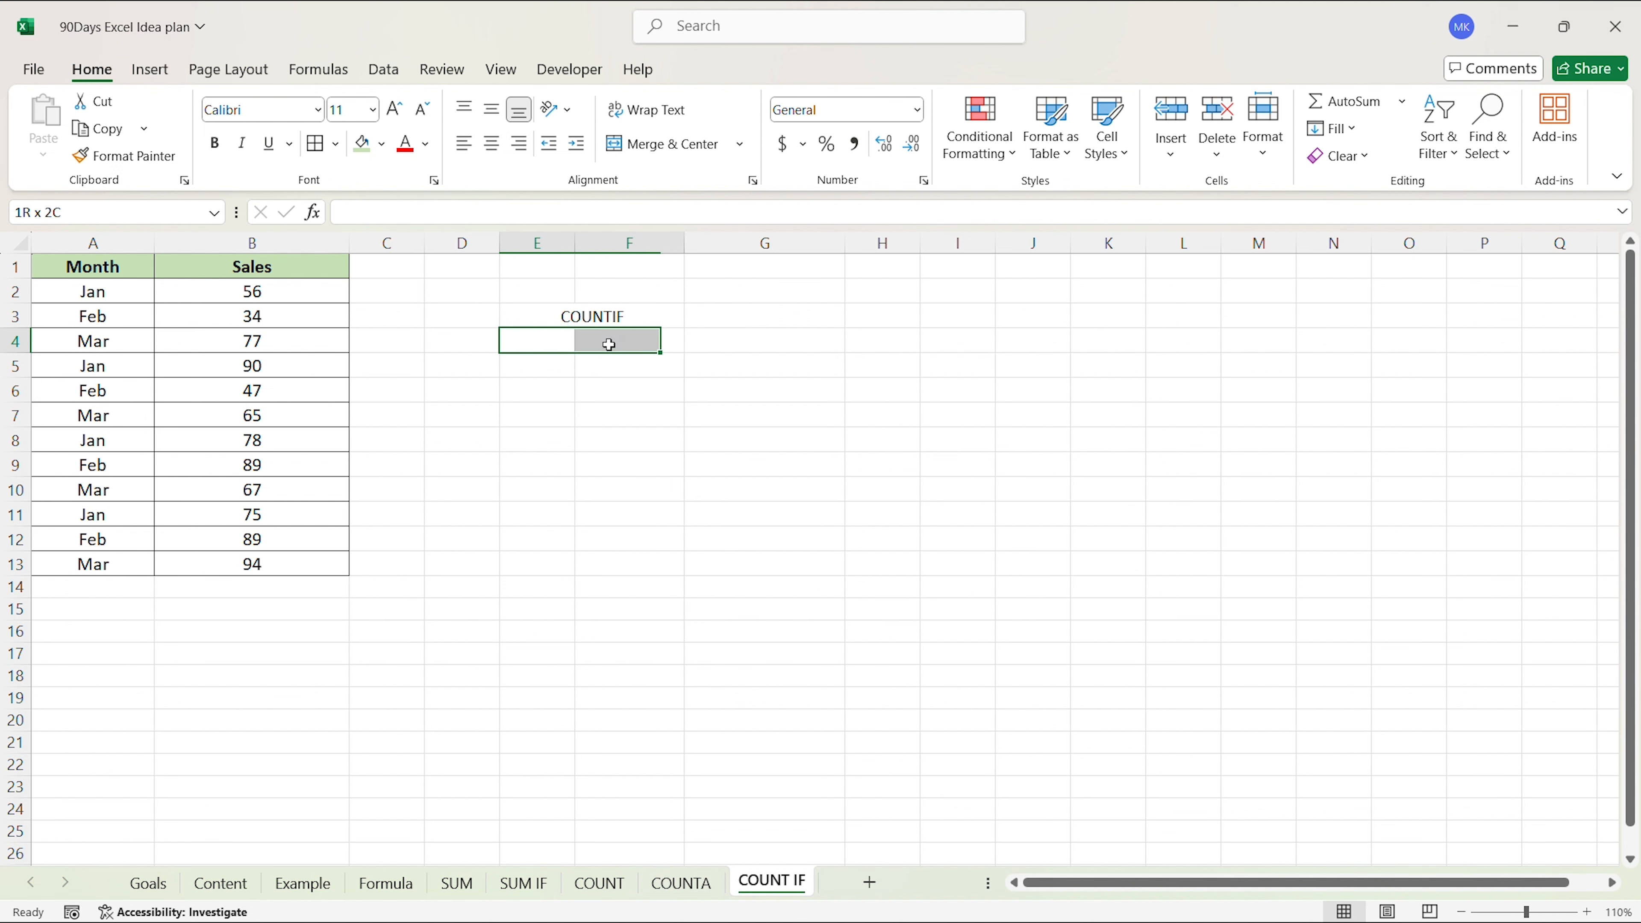
pyautogui.click(646, 143)
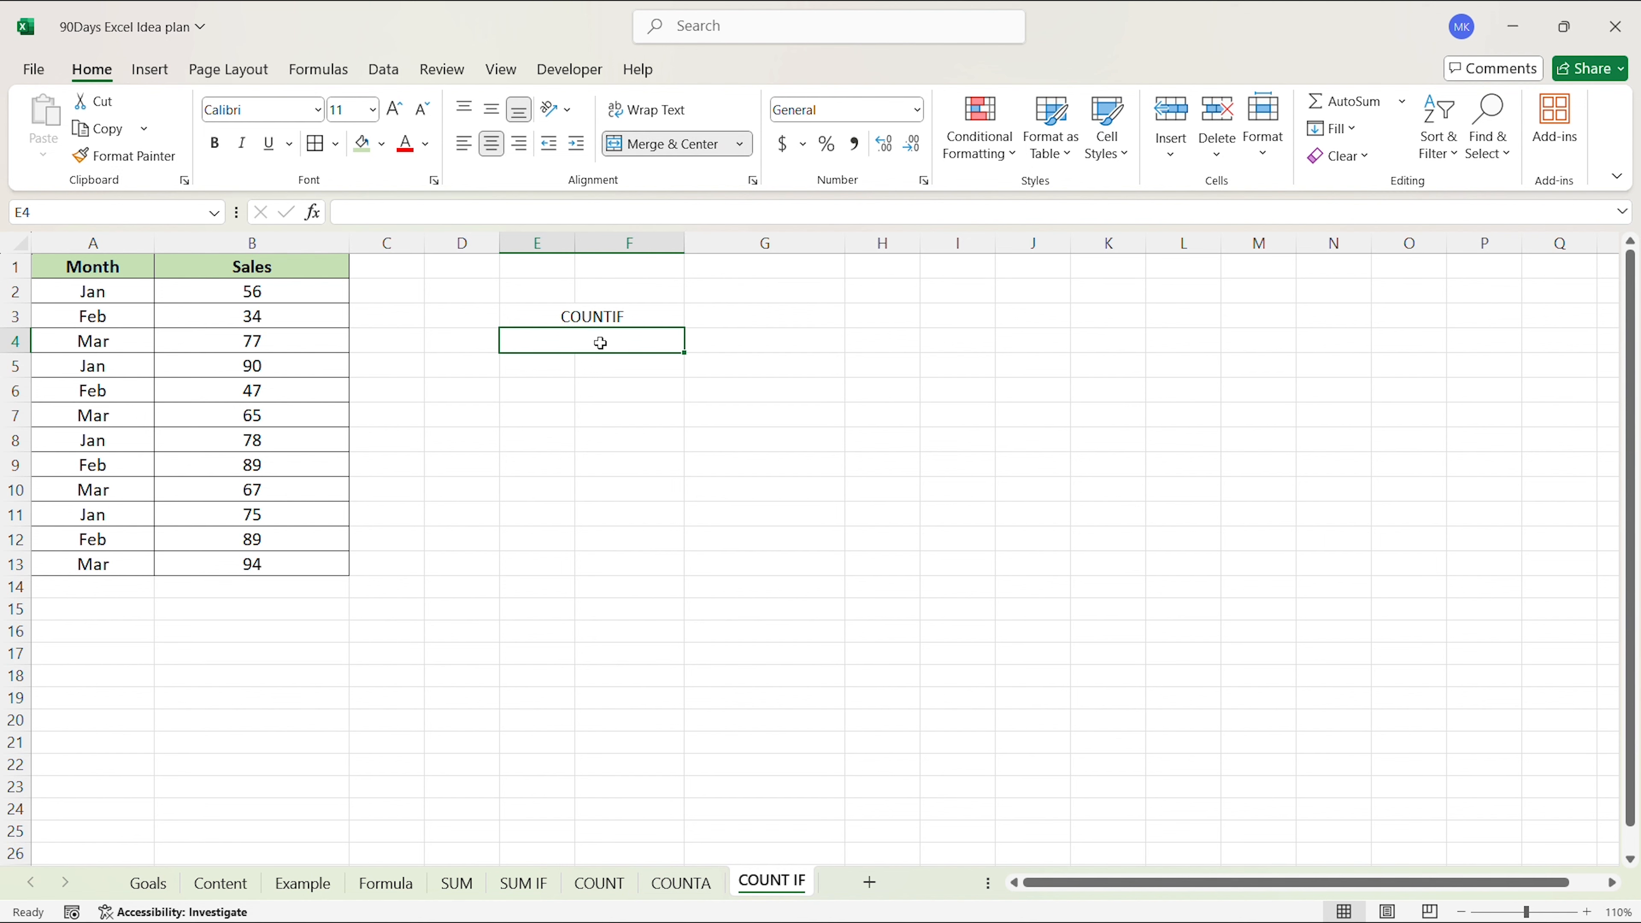
pyautogui.write('=coun')
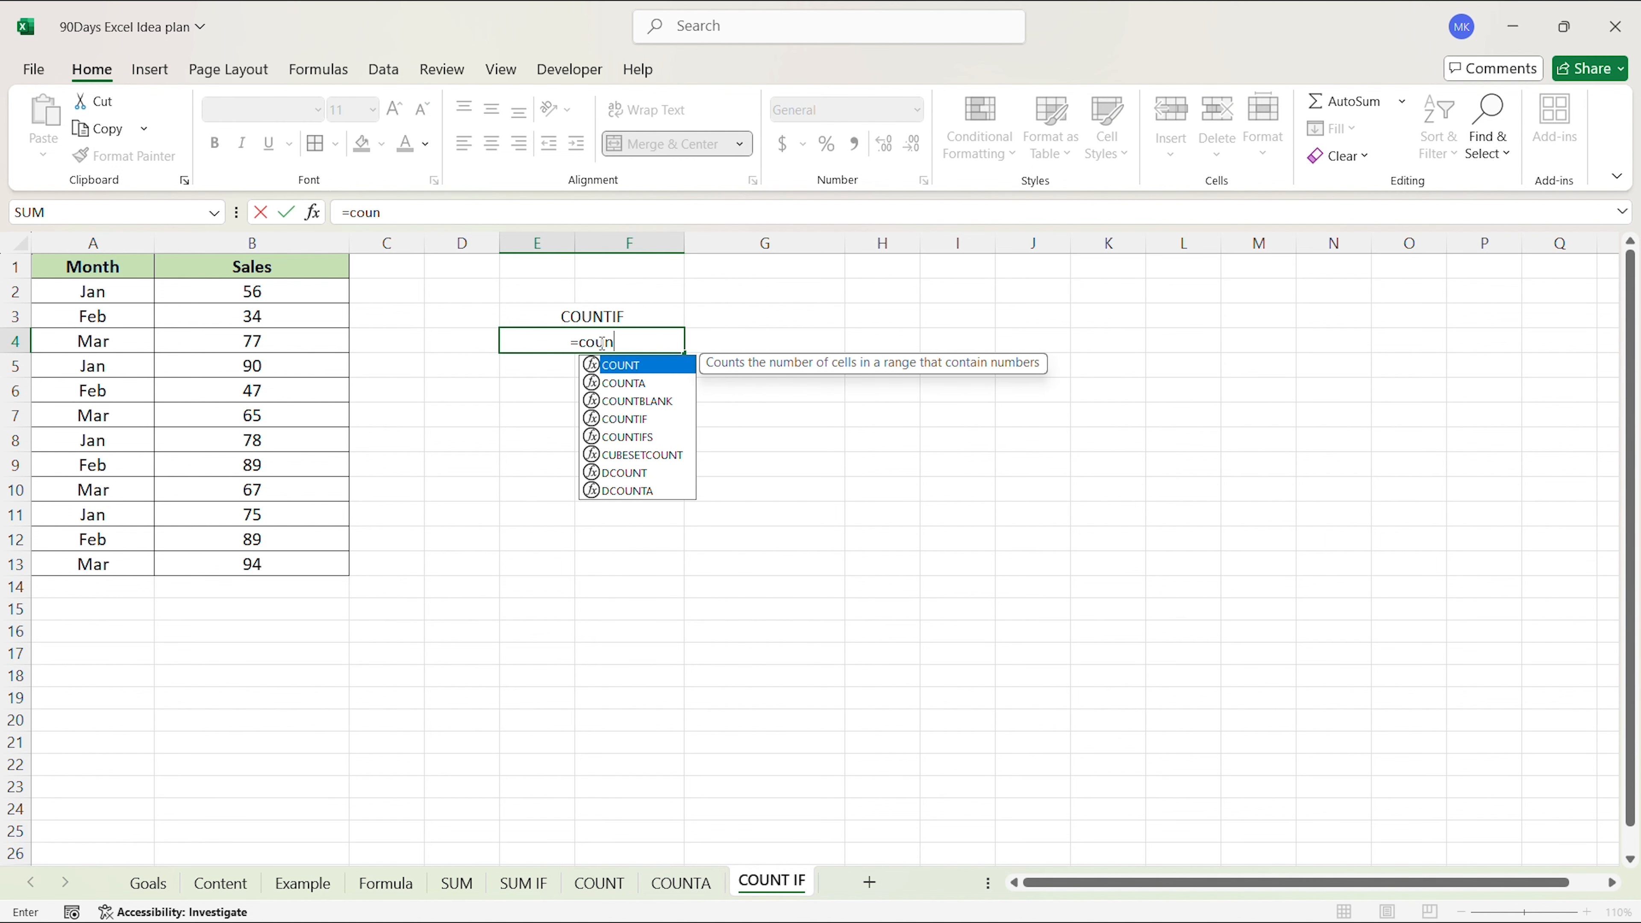
pyautogui.press('Down')
pyautogui.press('Down')
pyautogui.press('Down')
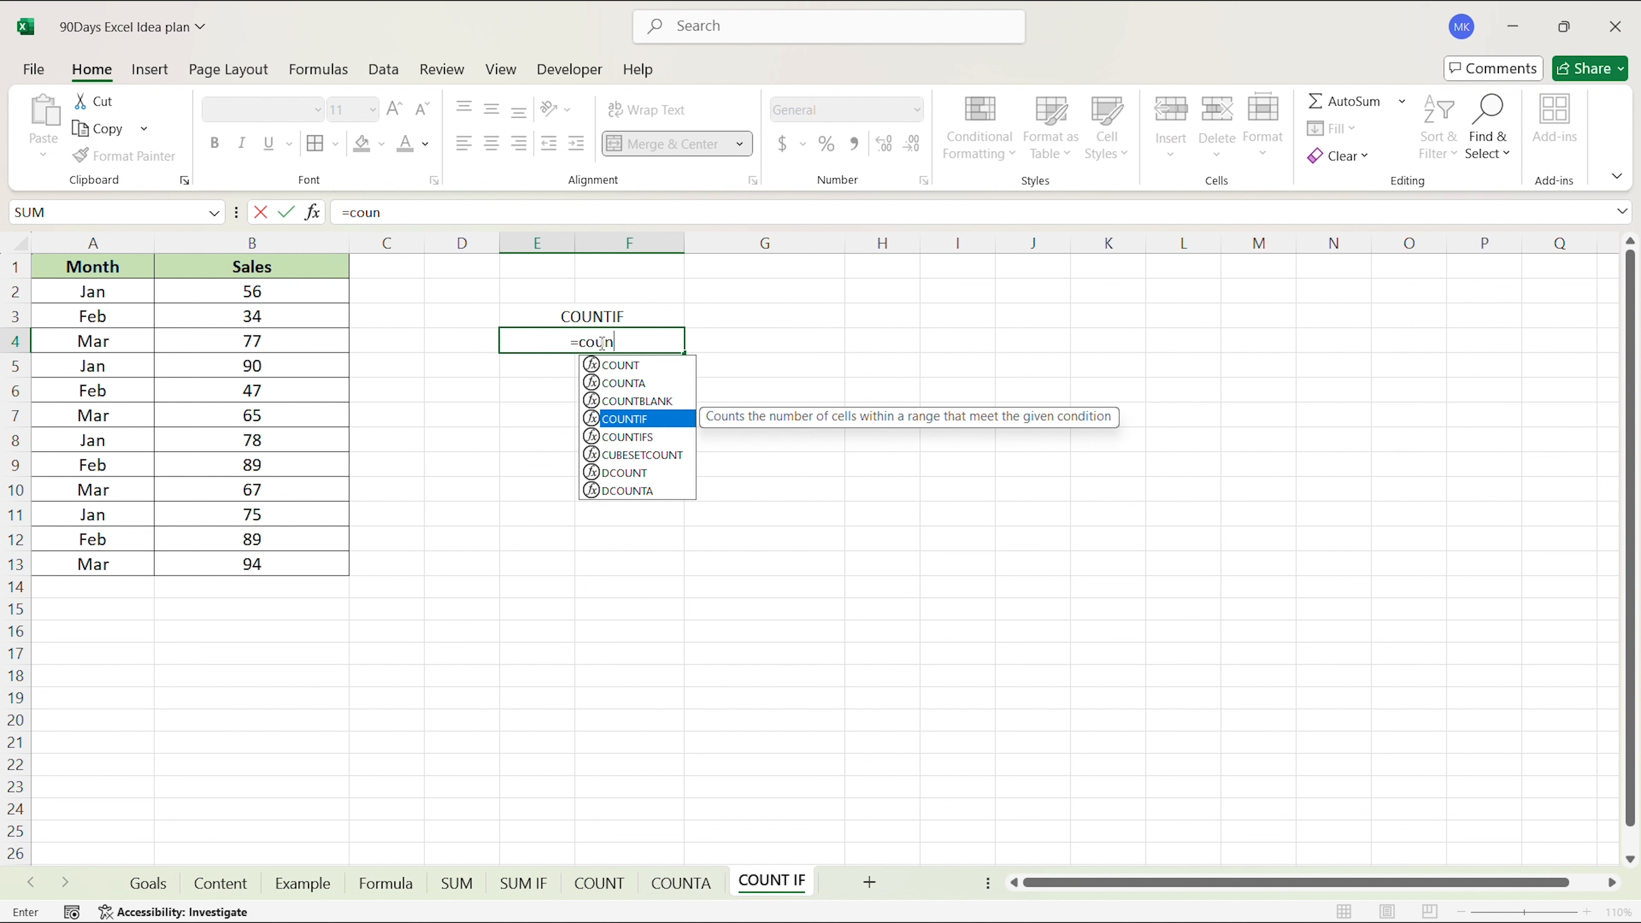
pyautogui.press('Tab')
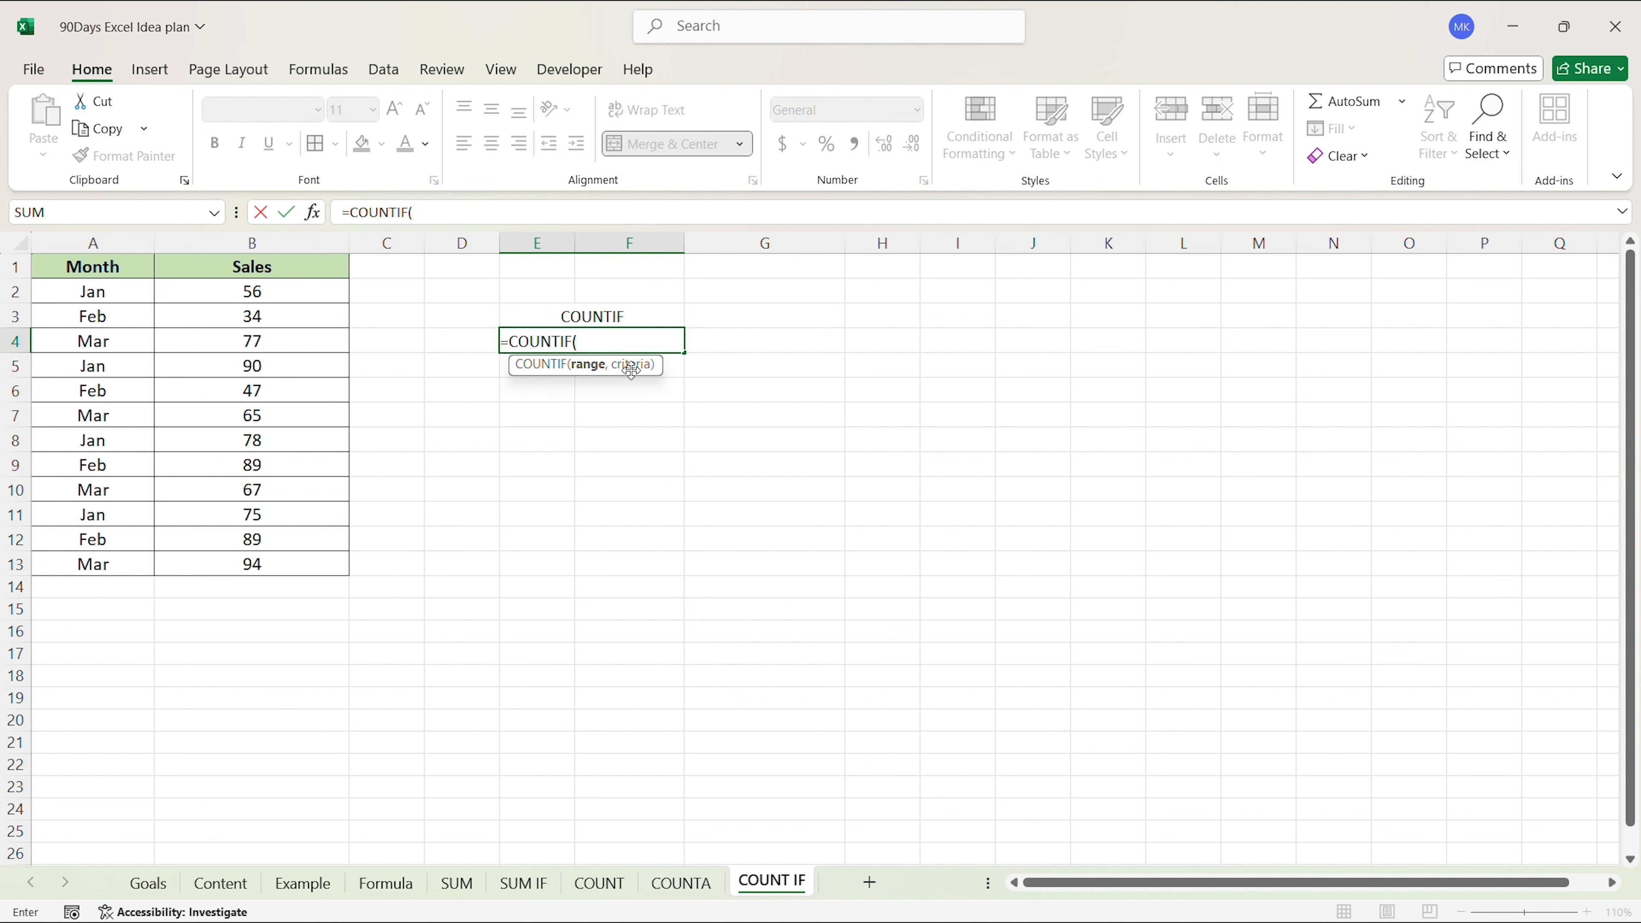
pyautogui.moveTo(92, 292); pyautogui.dragTo(111, 561)
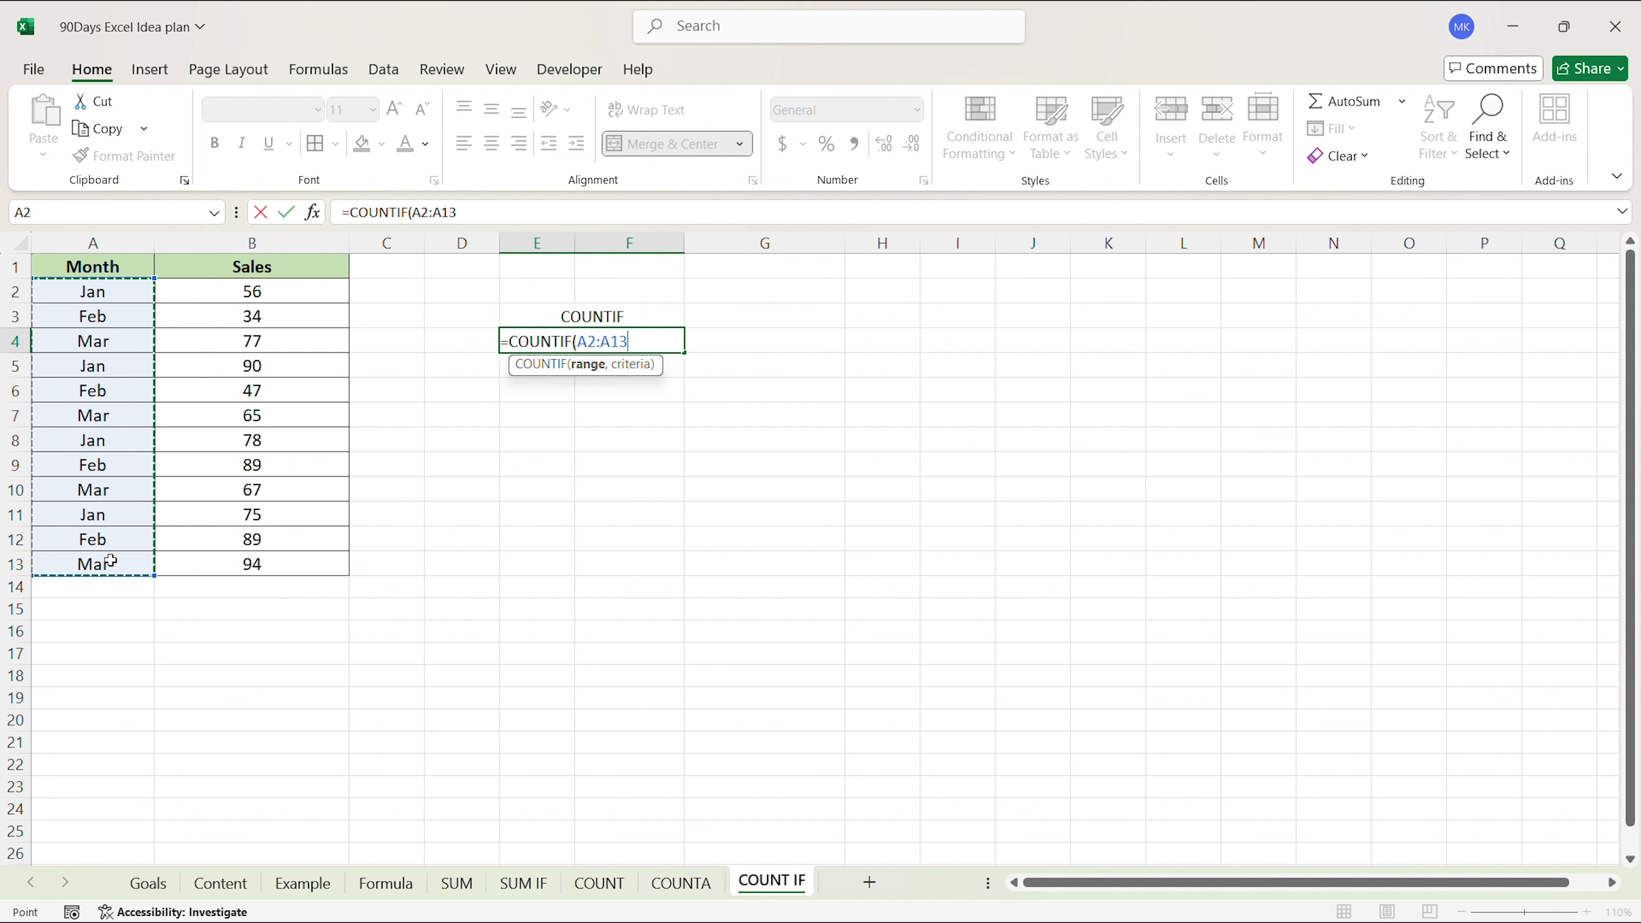
pyautogui.write(',')
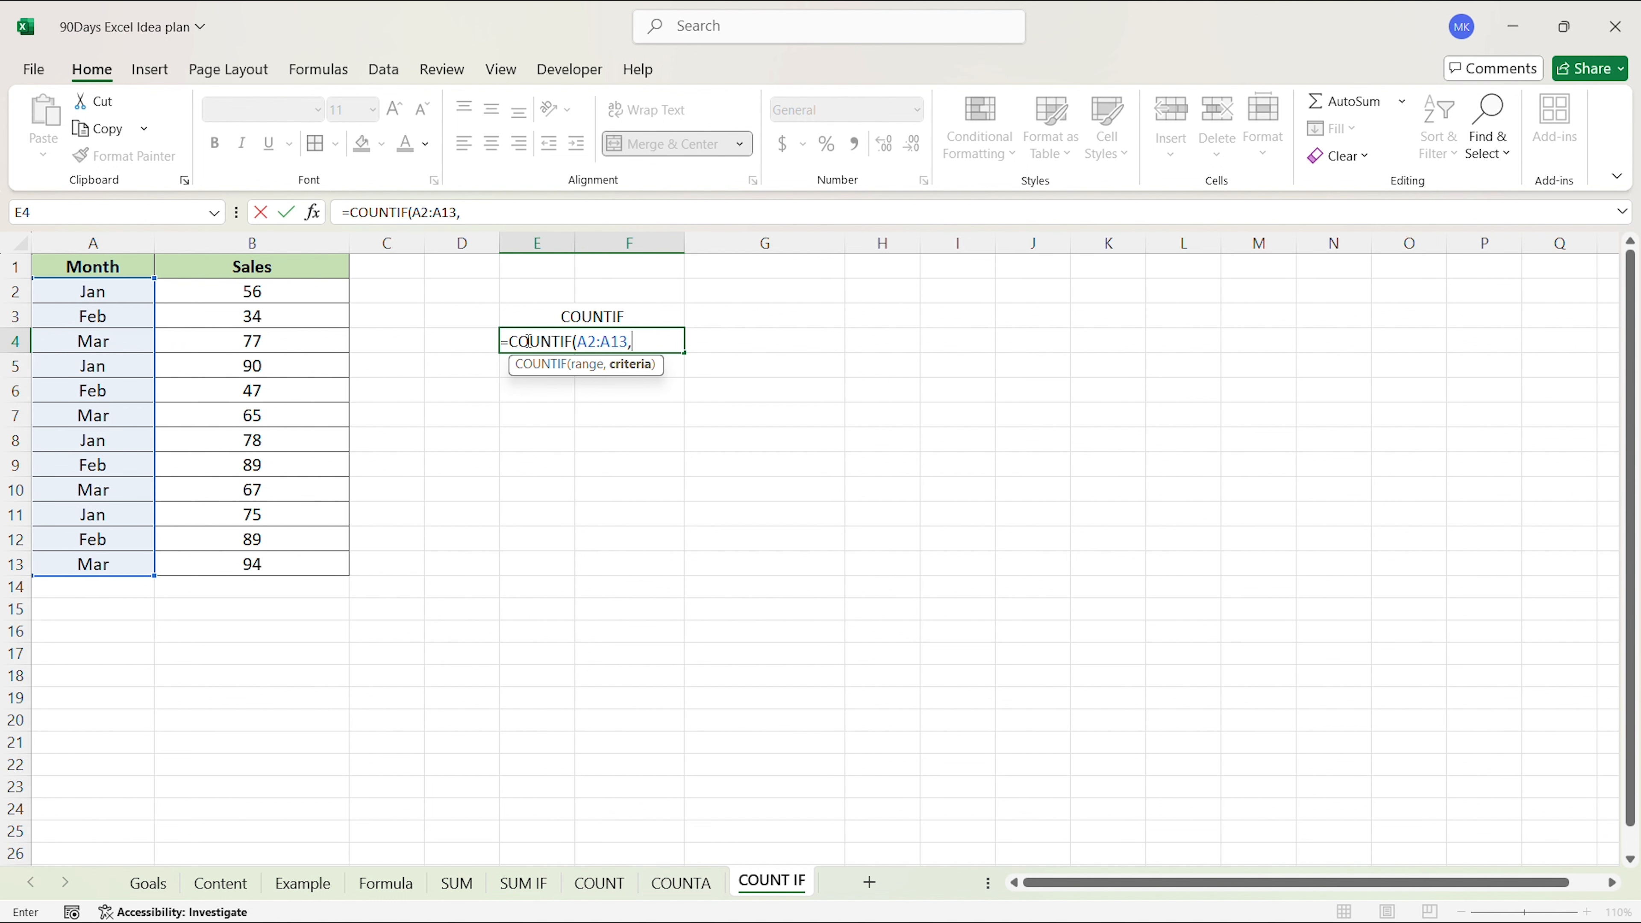
pyautogui.click(468, 338)
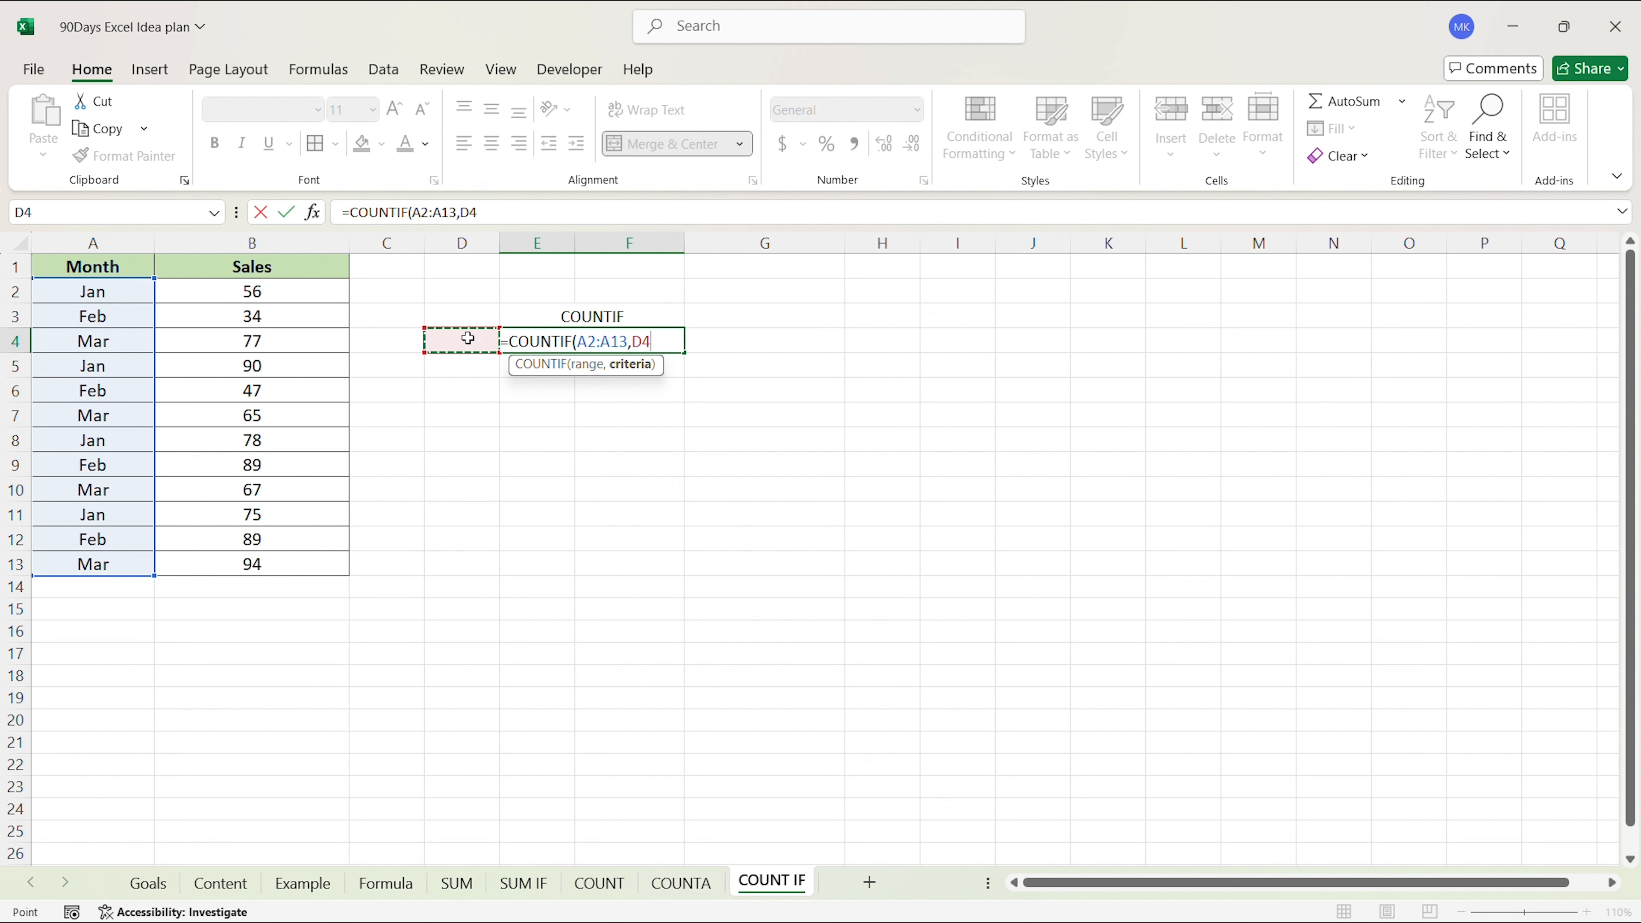
pyautogui.write(')')
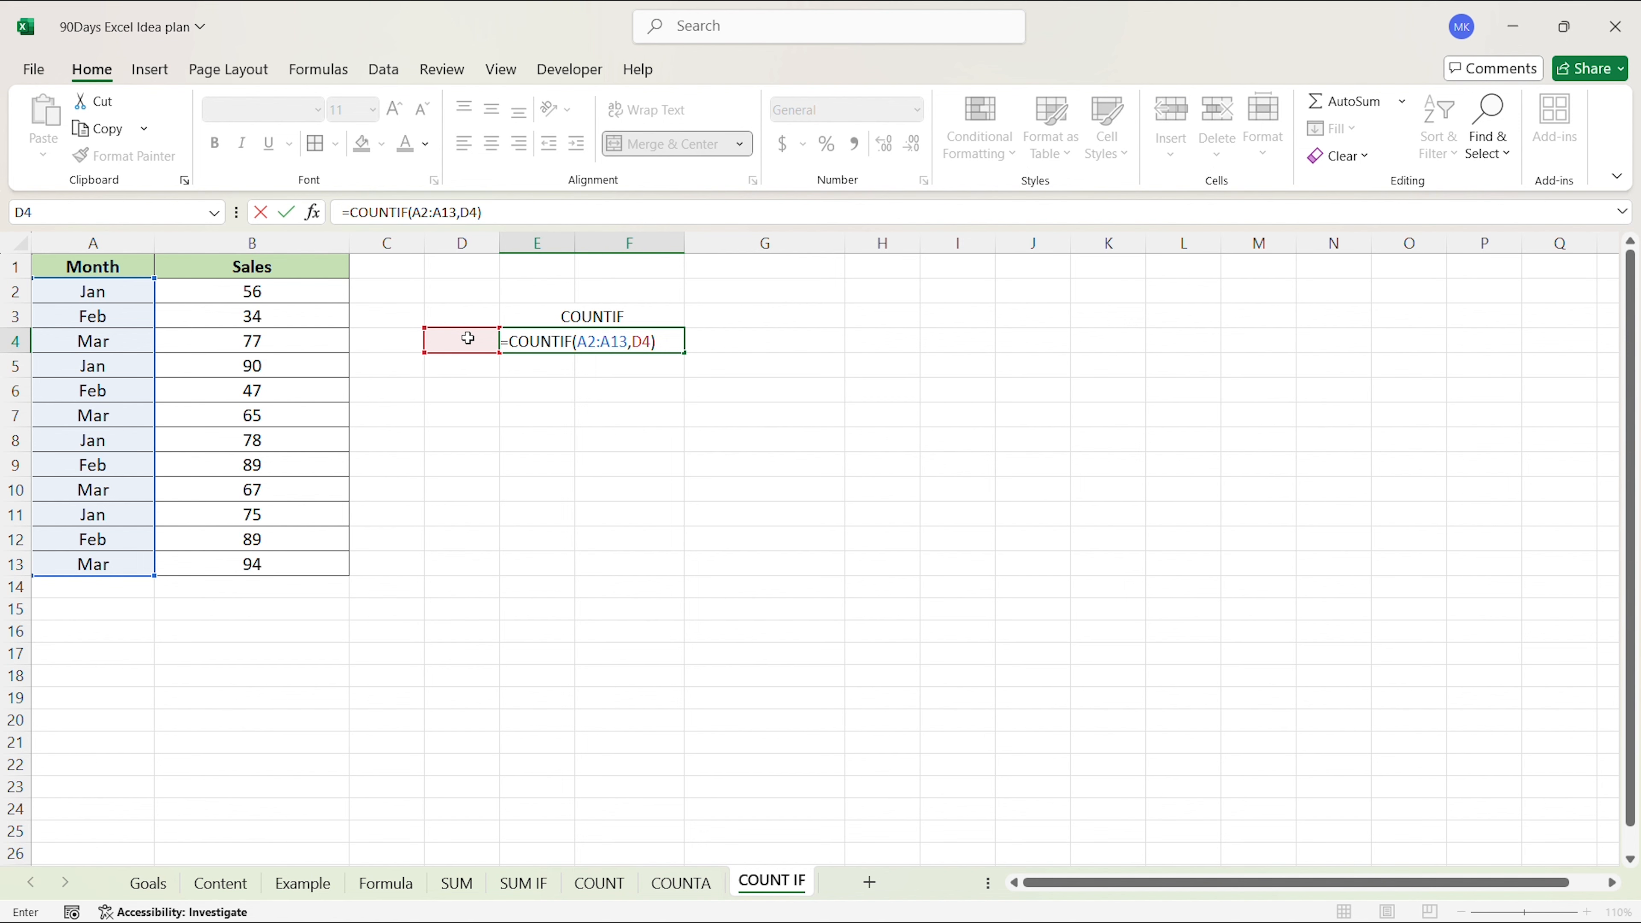
pyautogui.press('Return')
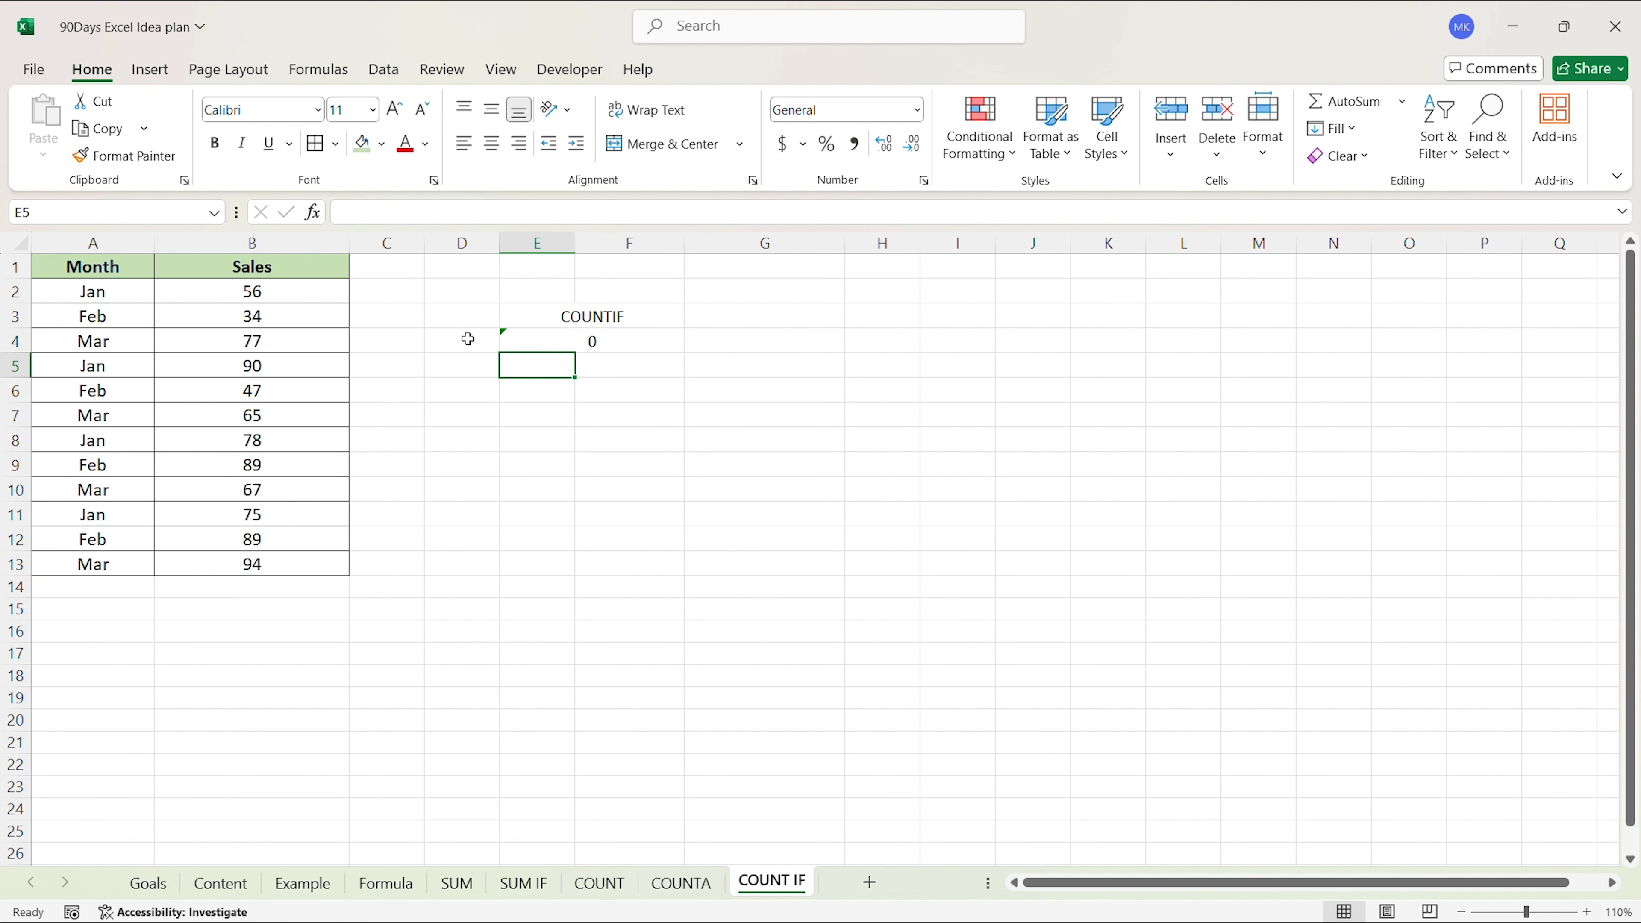
# Enter JAN as the month criterion in cell D4 to test the COUNTIF formula
pyautogui.click(469, 339)
pyautogui.write('JA')
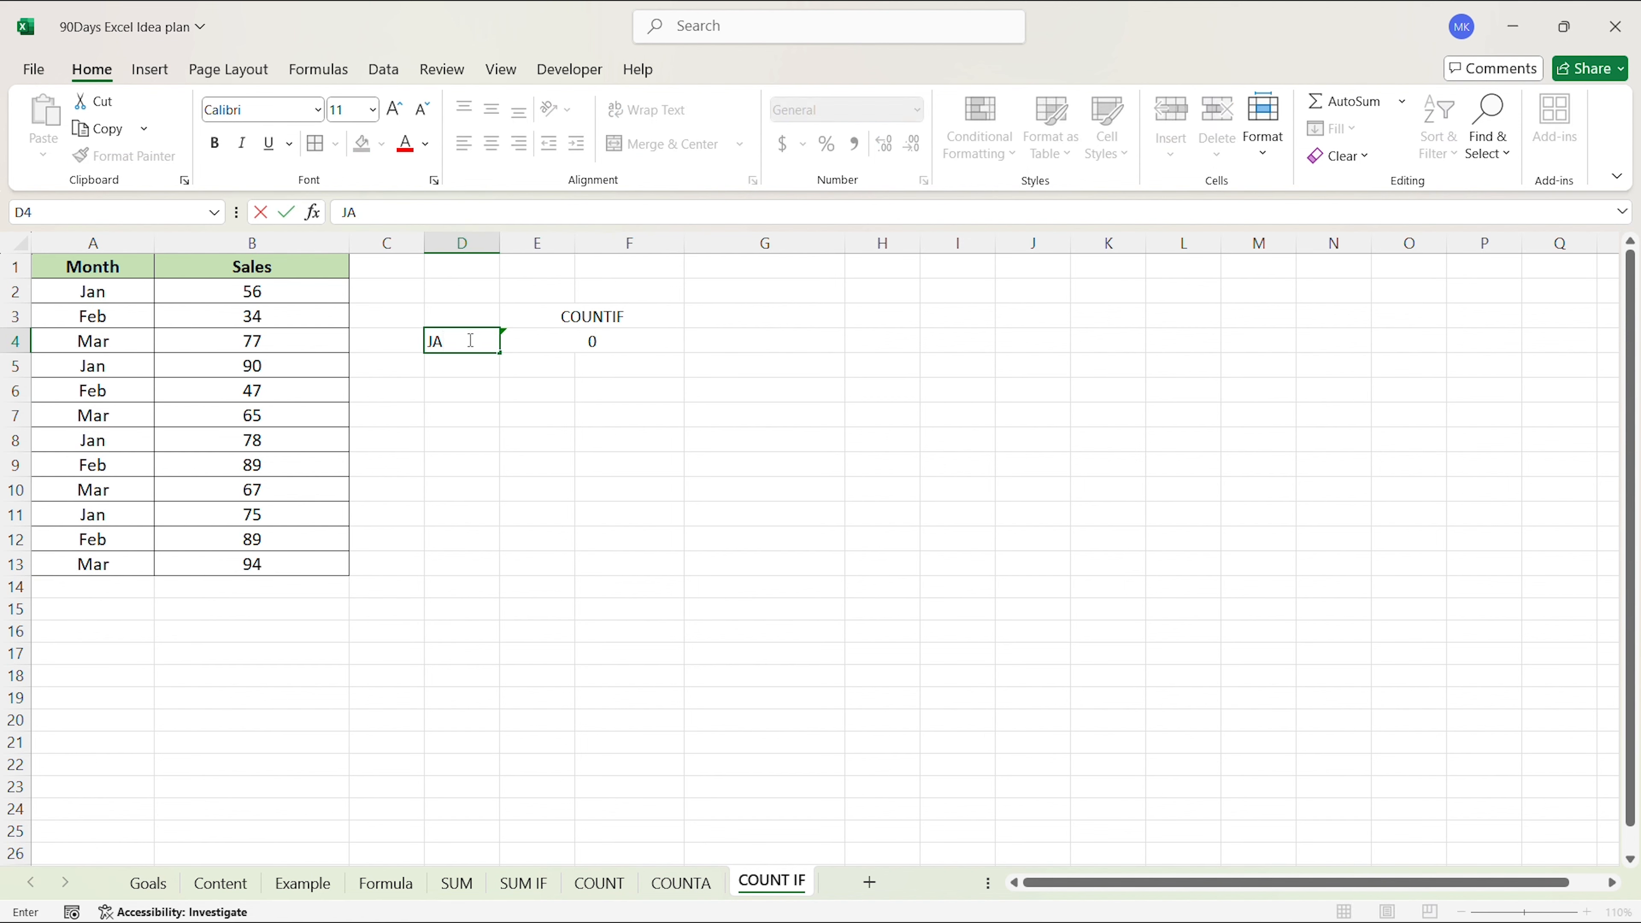
pyautogui.write('N')
pyautogui.press('Return')
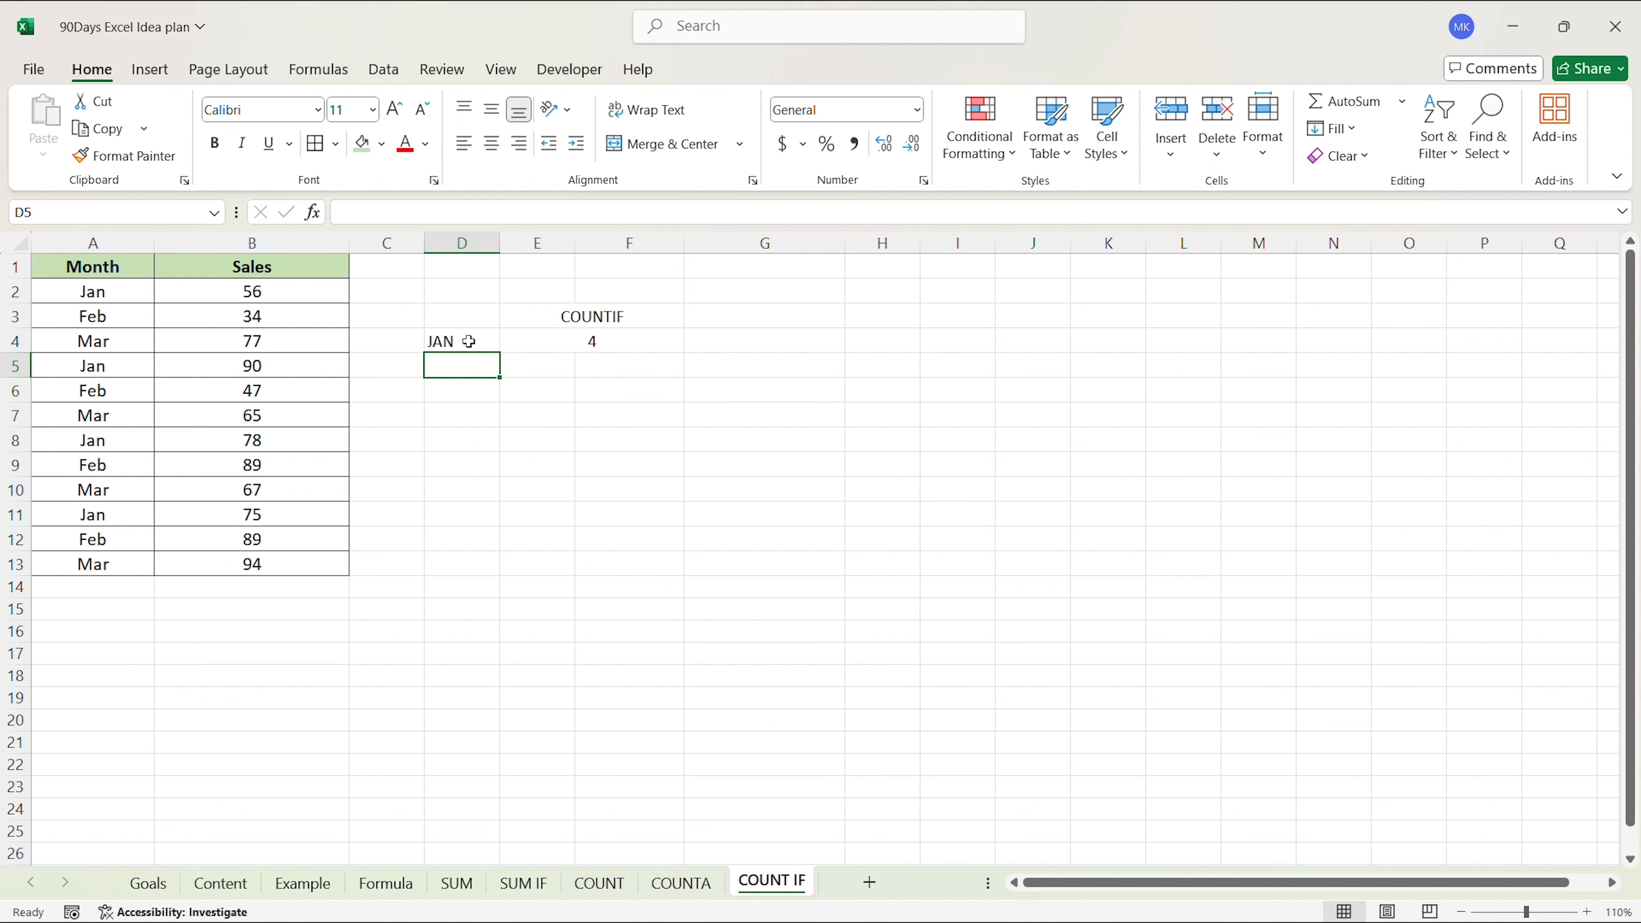
# Replace the month criterion in cell D4 with Feb to test the COUNTIF formula again
pyautogui.click(469, 341)
pyautogui.write('Feb')
pyautogui.press('Return')
# Set the month criterion in cell D4 to Mar for the COUNTIF formula
pyautogui.click(469, 341)
pyautogui.write('MAr')
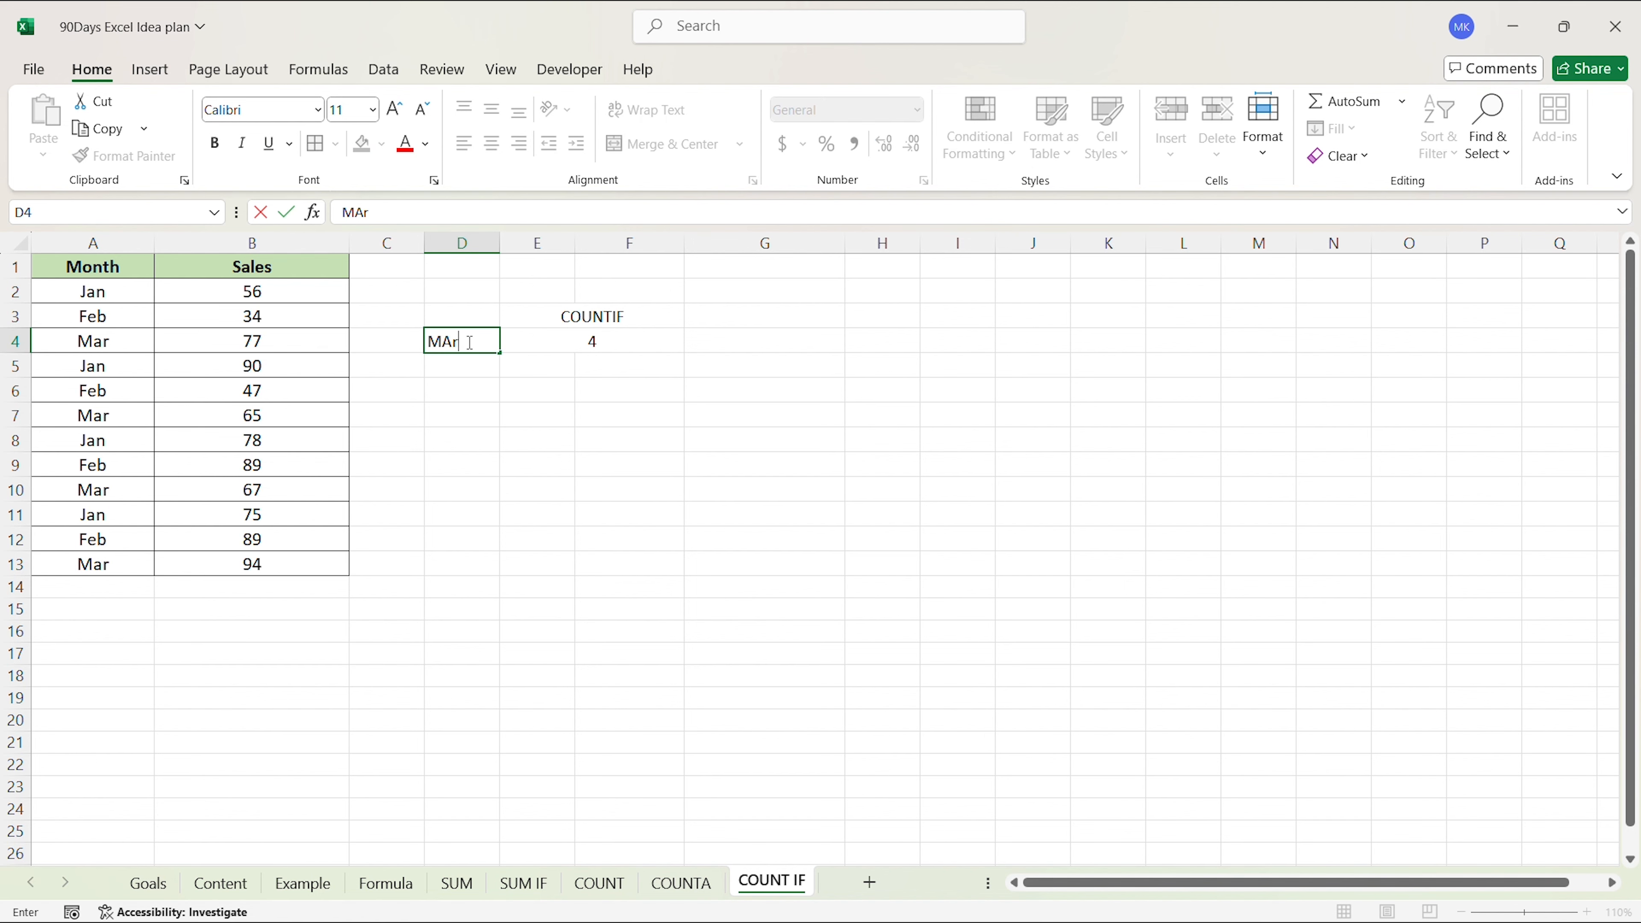
pyautogui.press('Return')
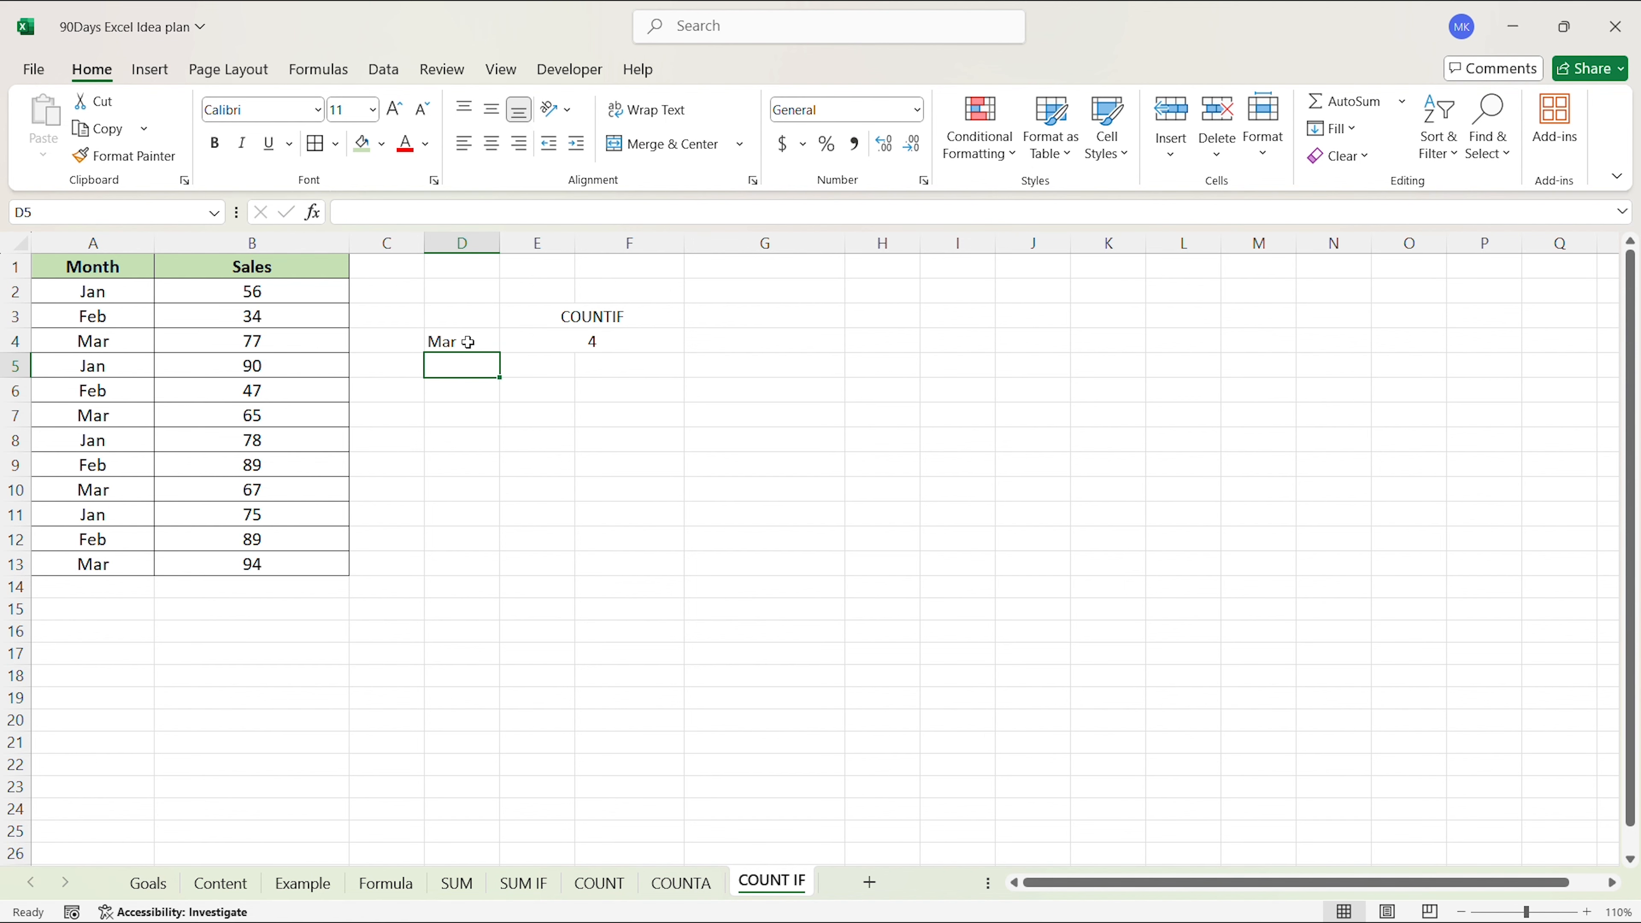